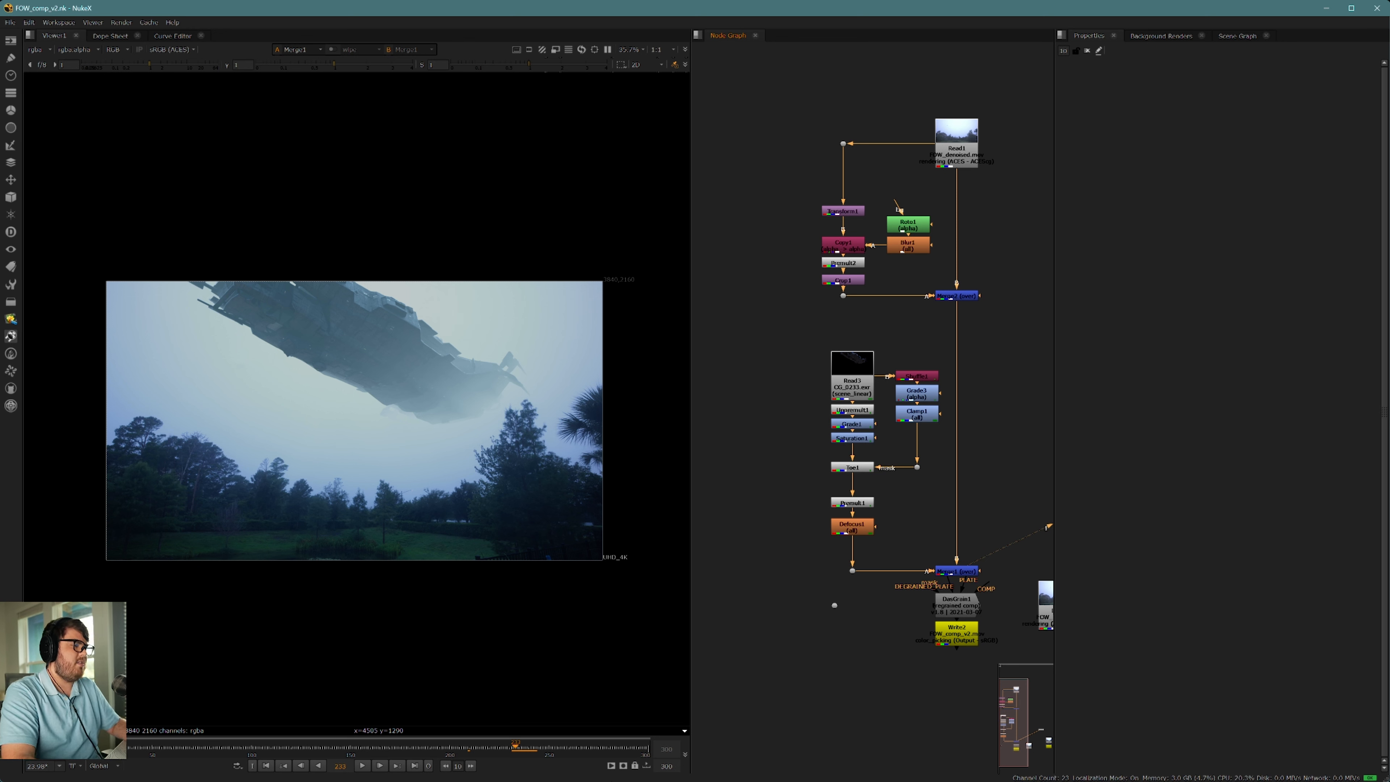
Step: Switch from Nuke to the FOW_tut scene in Blender
click(519, 771)
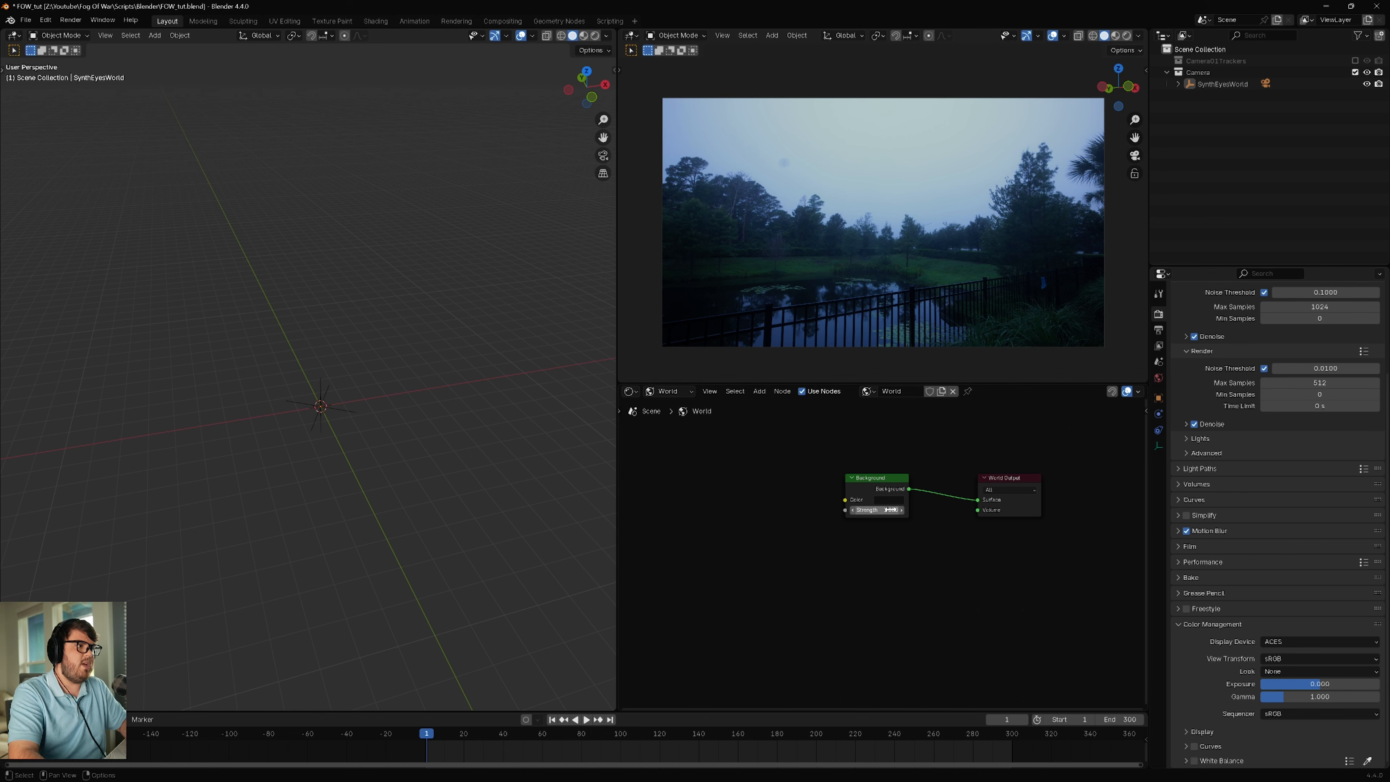
shift+middle_drag(394, 445, 395, 448)
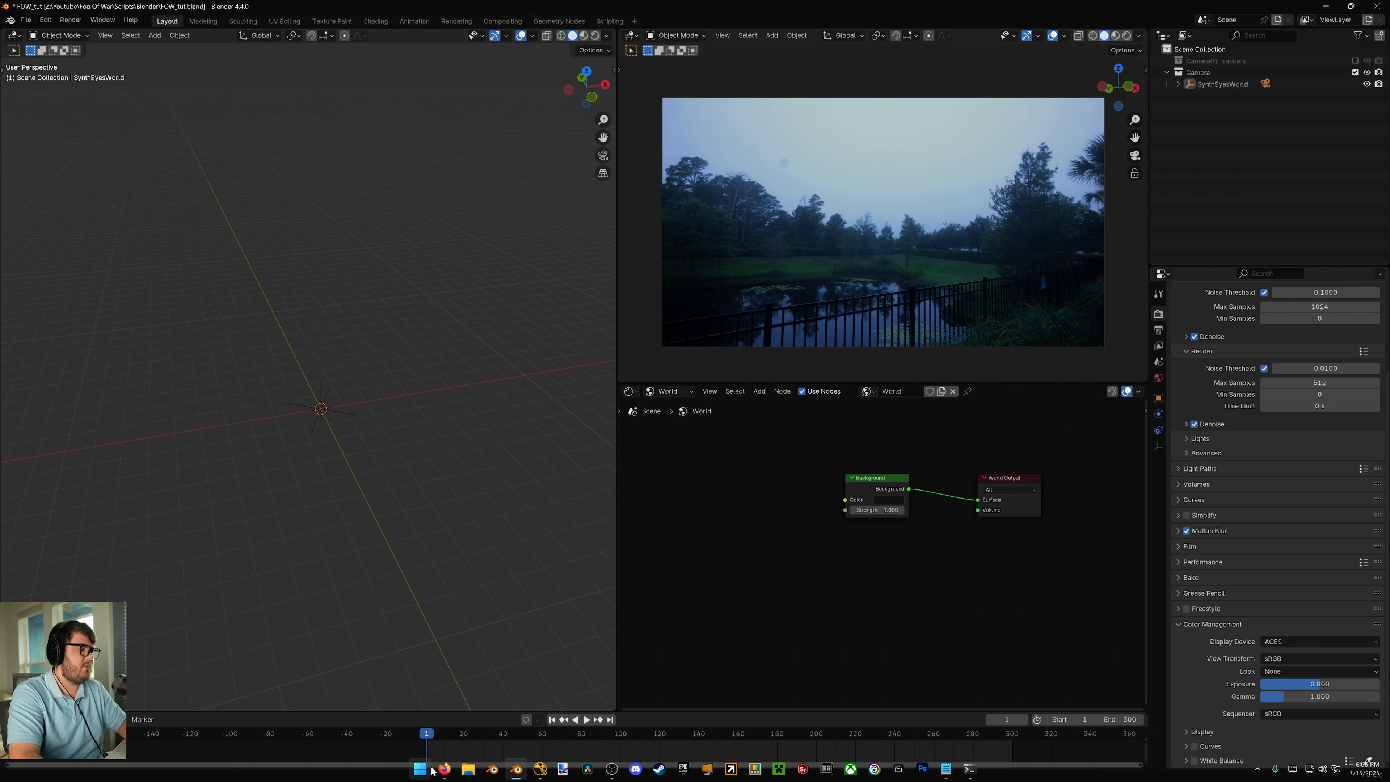
Step: Switch to the browser to view the Space Warship 1 model and its 4K download option on ProductionCrate, and return to Blender
click(424, 773)
click(267, 219)
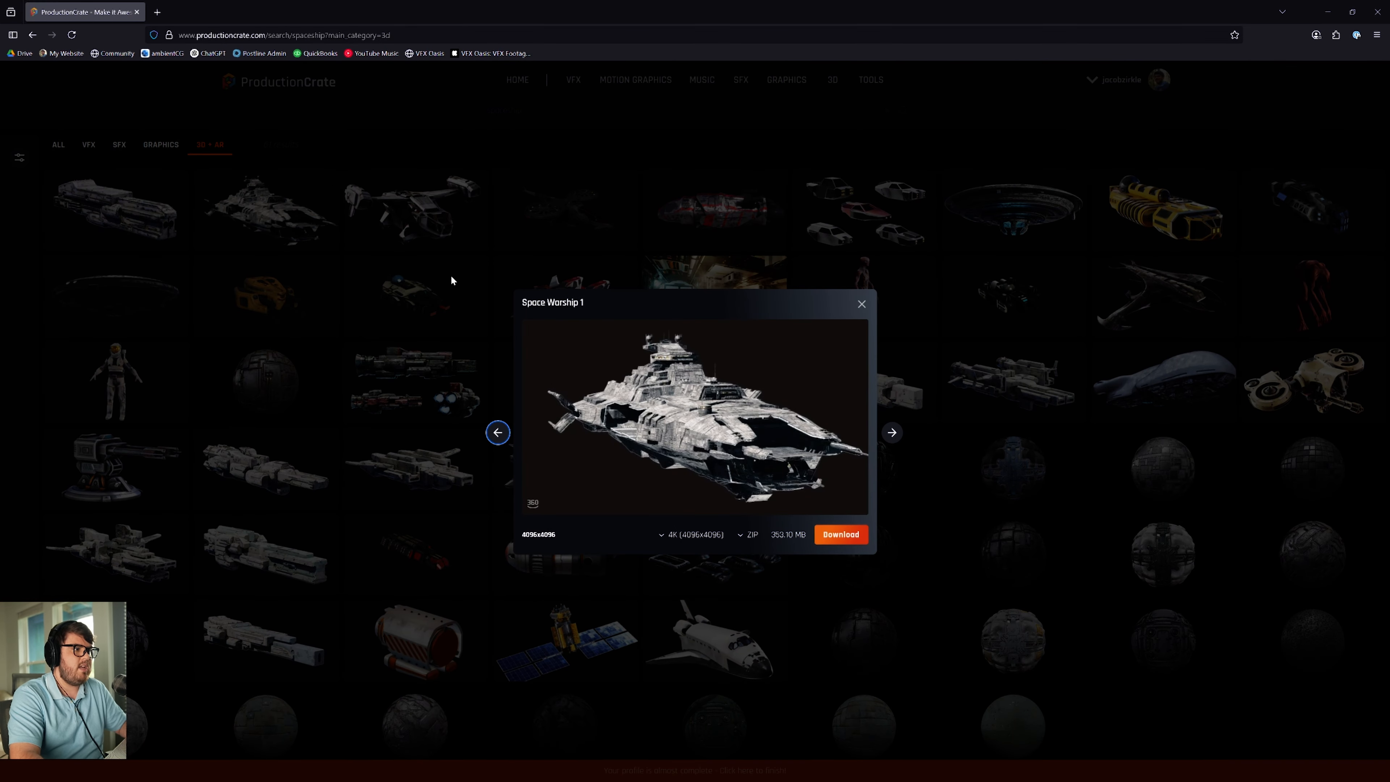
click(668, 535)
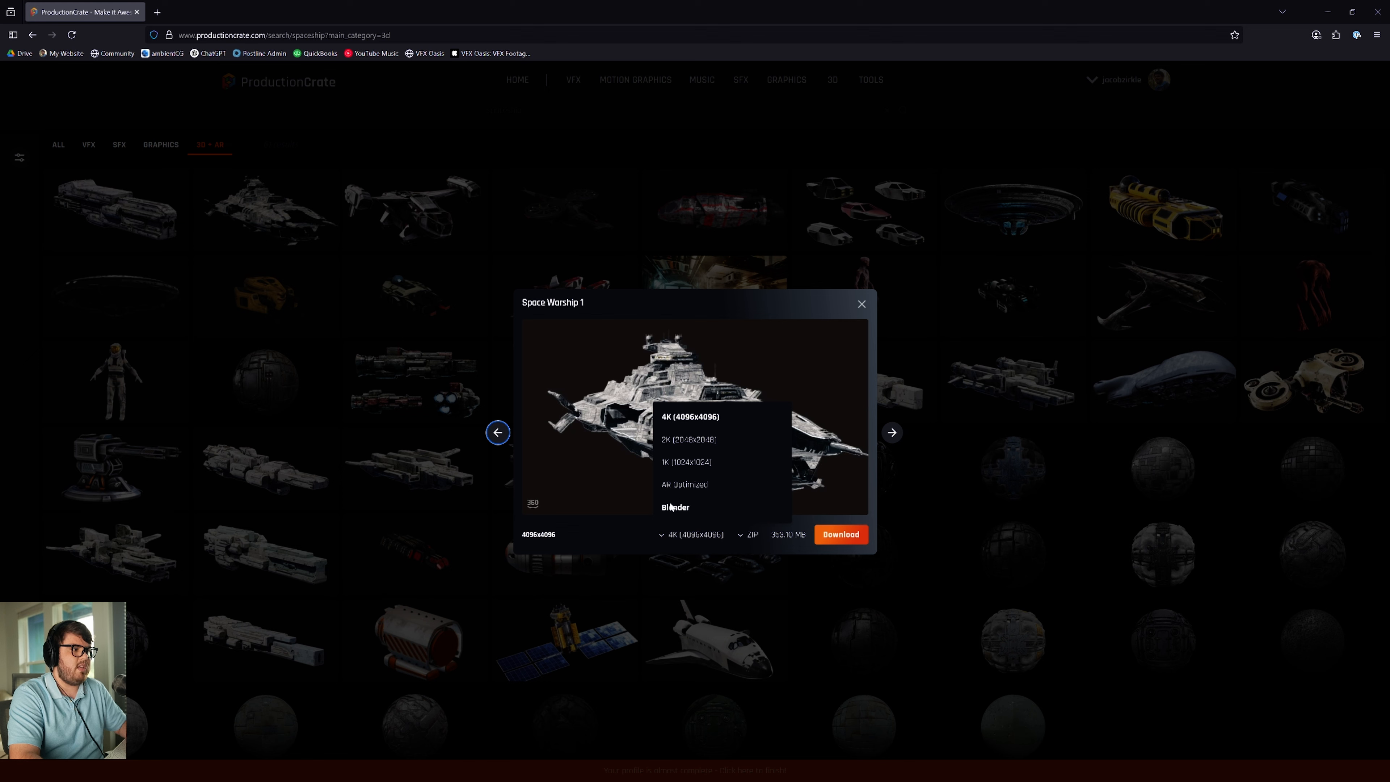
click(1325, 12)
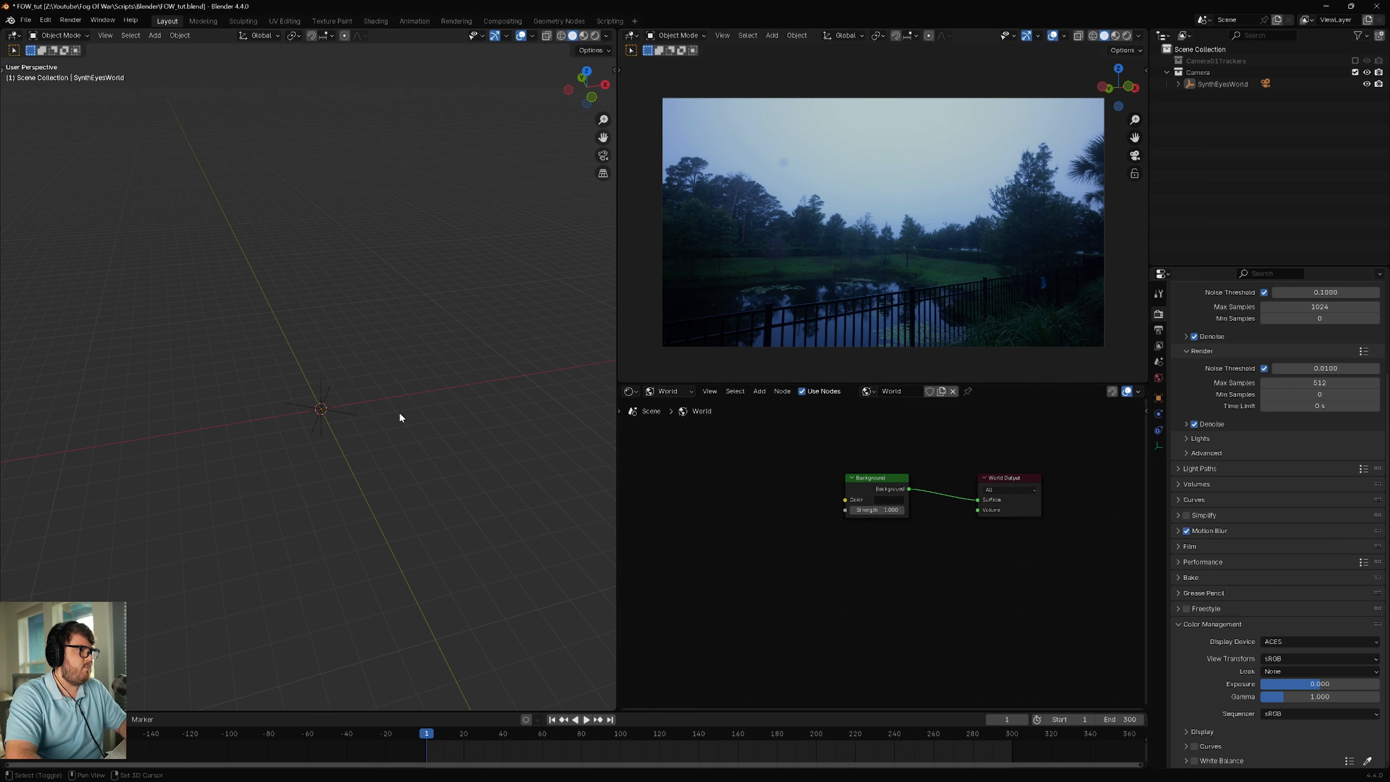
Step: Append the Space Warship 1 object from the space warship blend file in the project's Assets folder
key(shift+a)
click(26, 20)
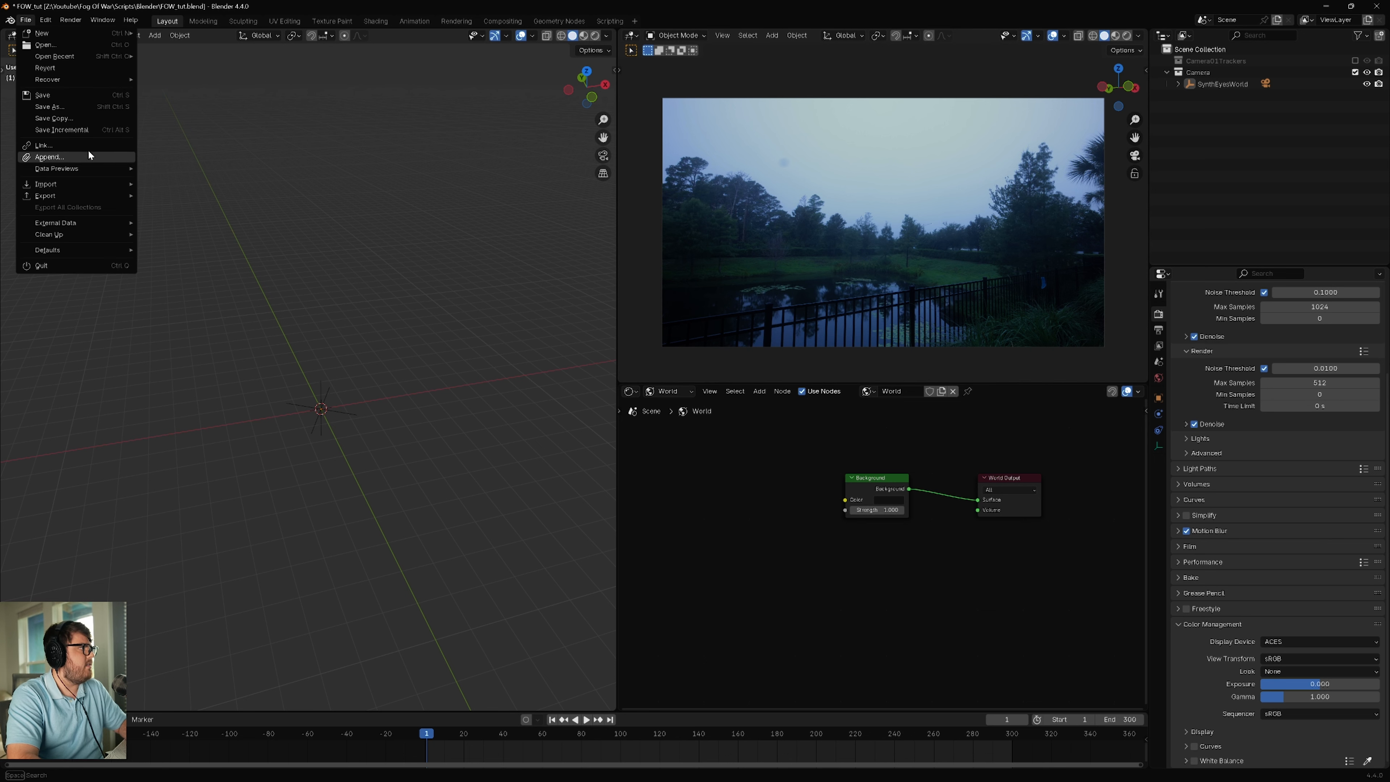
click(49, 157)
click(567, 265)
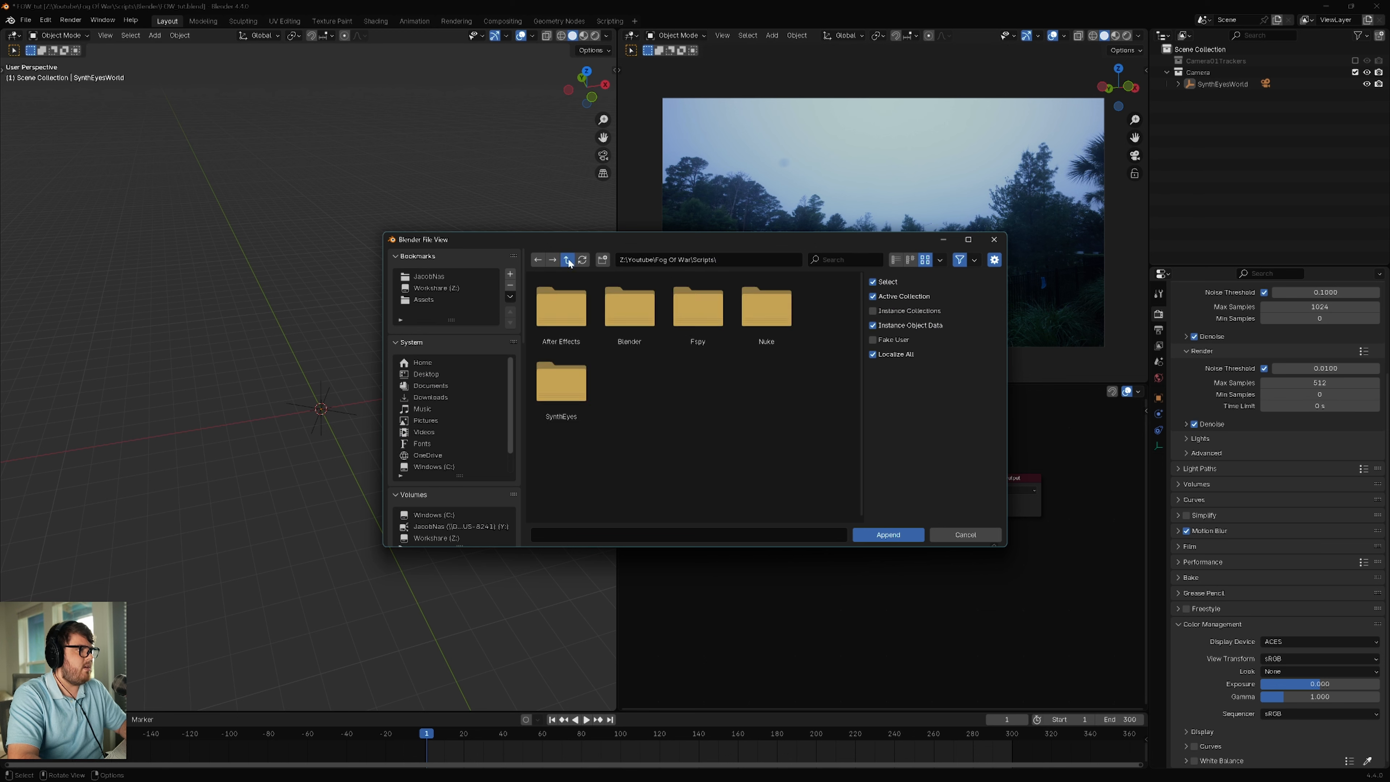
click(568, 263)
double_click(565, 317)
double_click(614, 329)
double_click(570, 329)
double_click(561, 313)
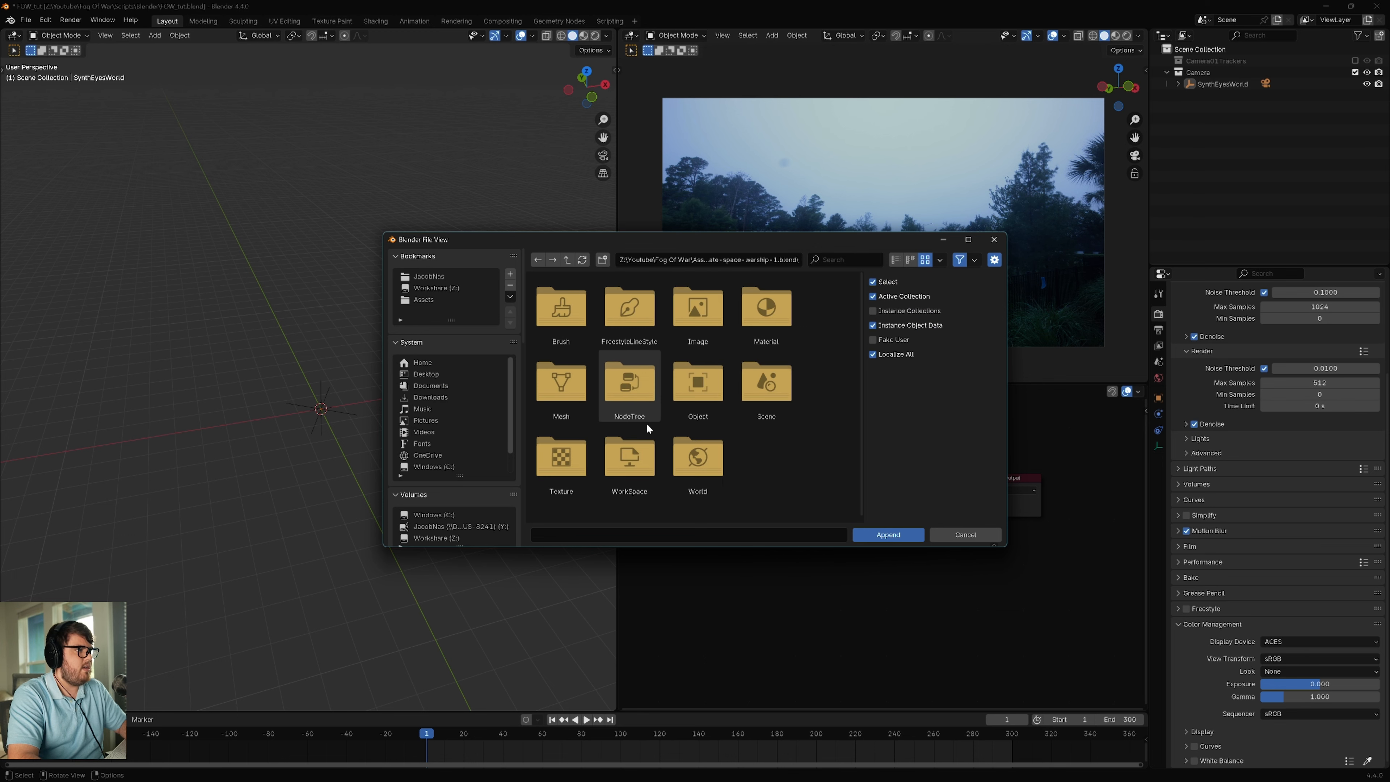
double_click(700, 384)
click(574, 331)
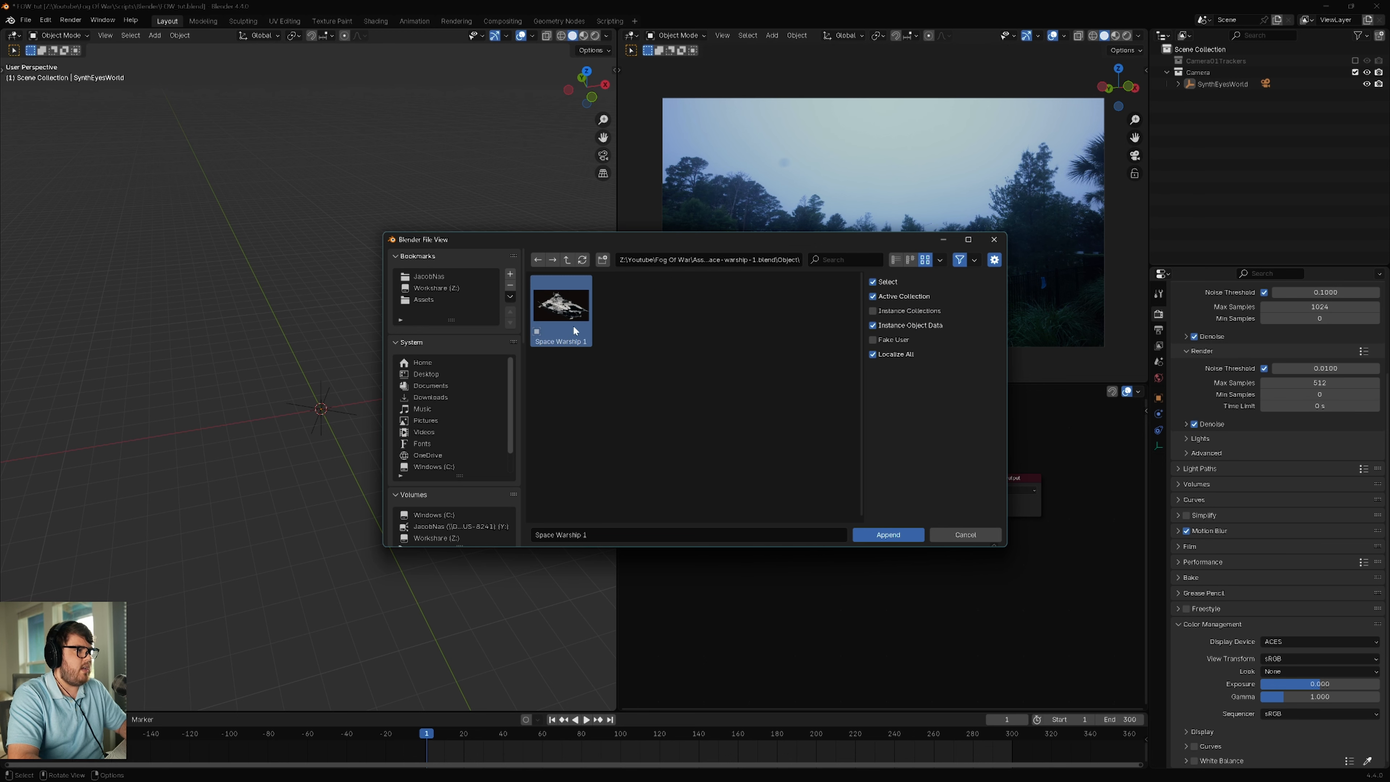
click(889, 534)
Step: Move the warship horizontally away from the camera and raise it along Z above the tree line
scroll(416, 373, down, 10)
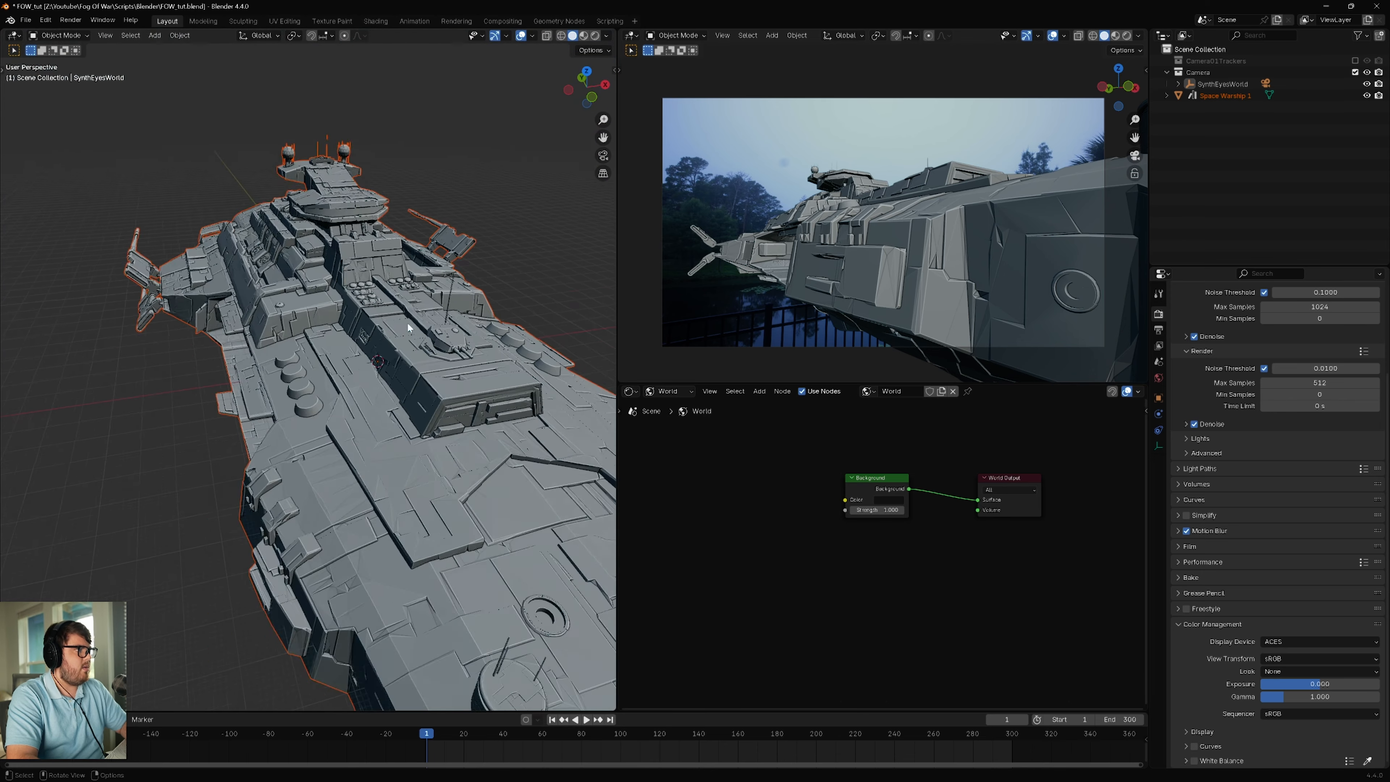
scroll(408, 321, down, 5)
click(408, 322)
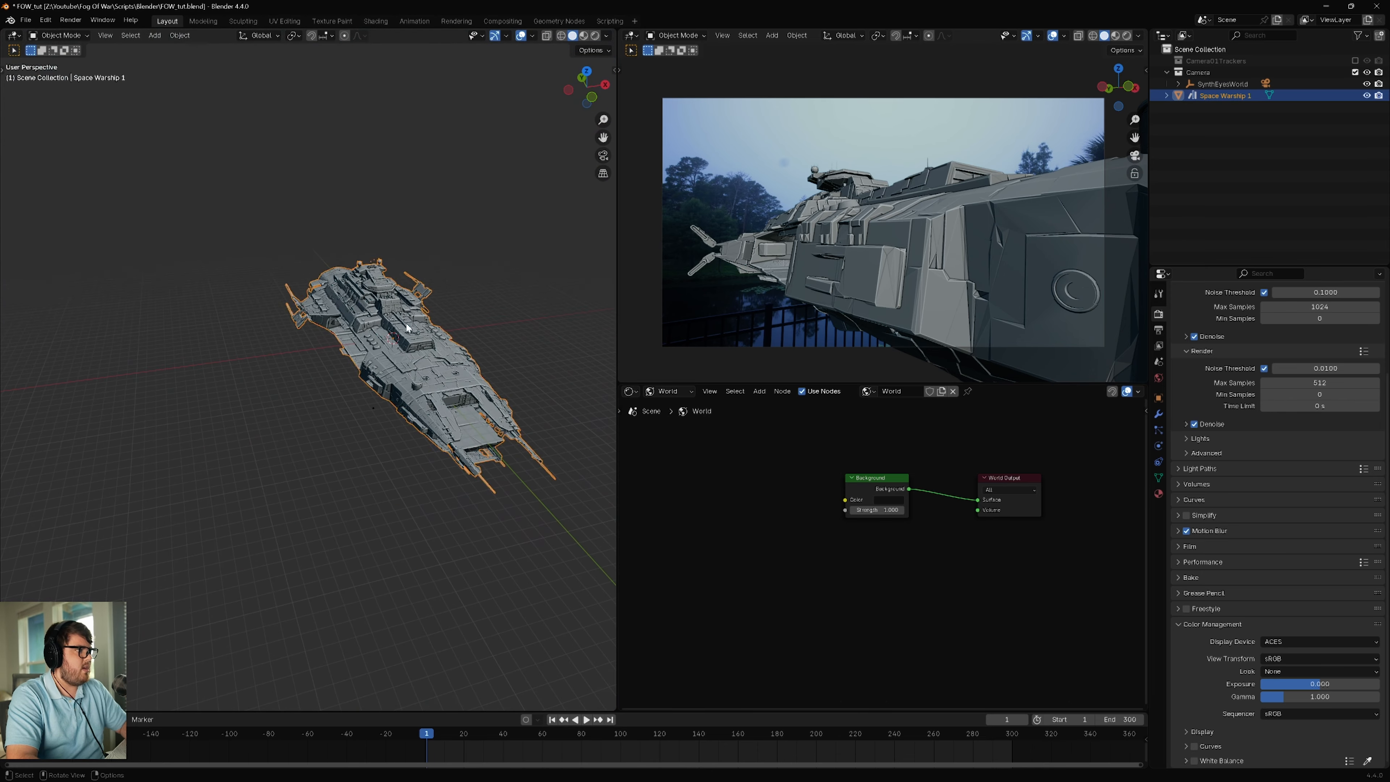
key(g)
key(shift+z)
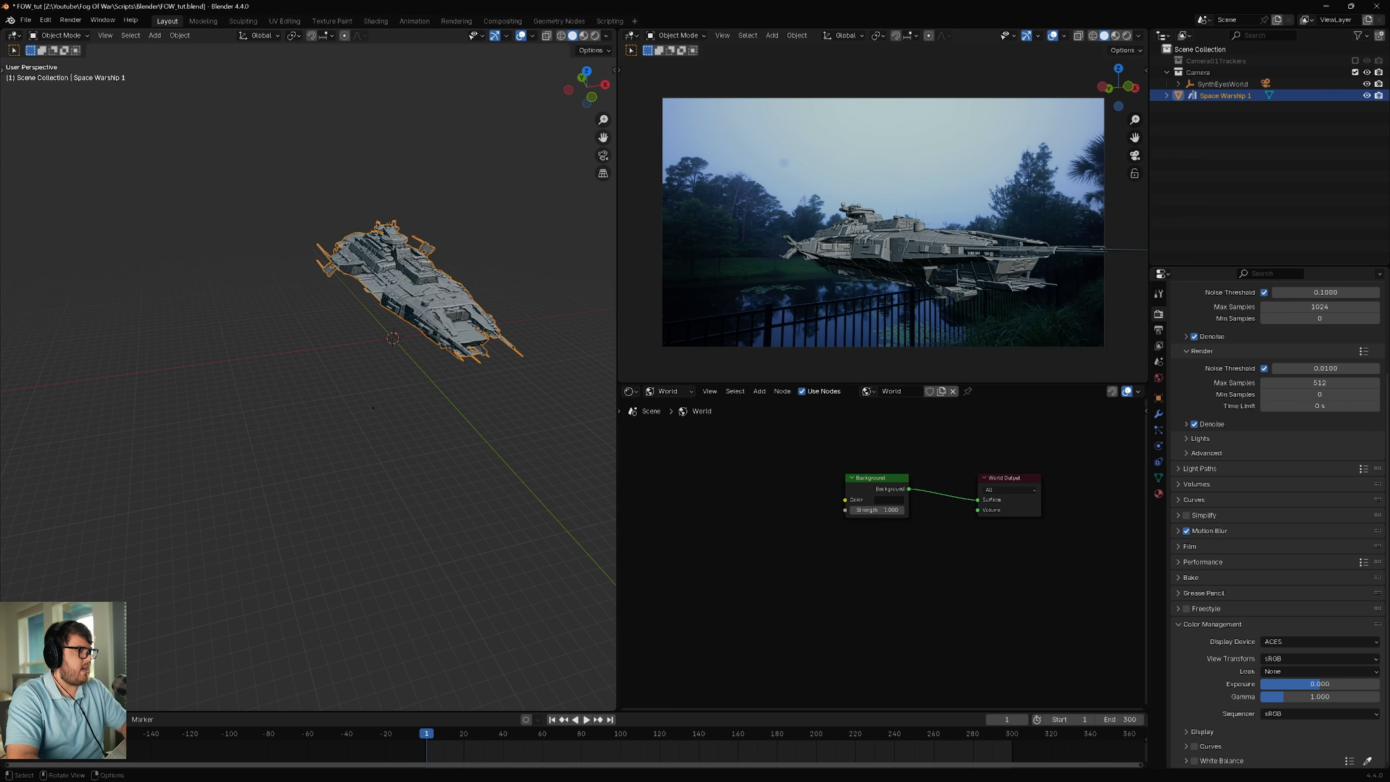
key(z)
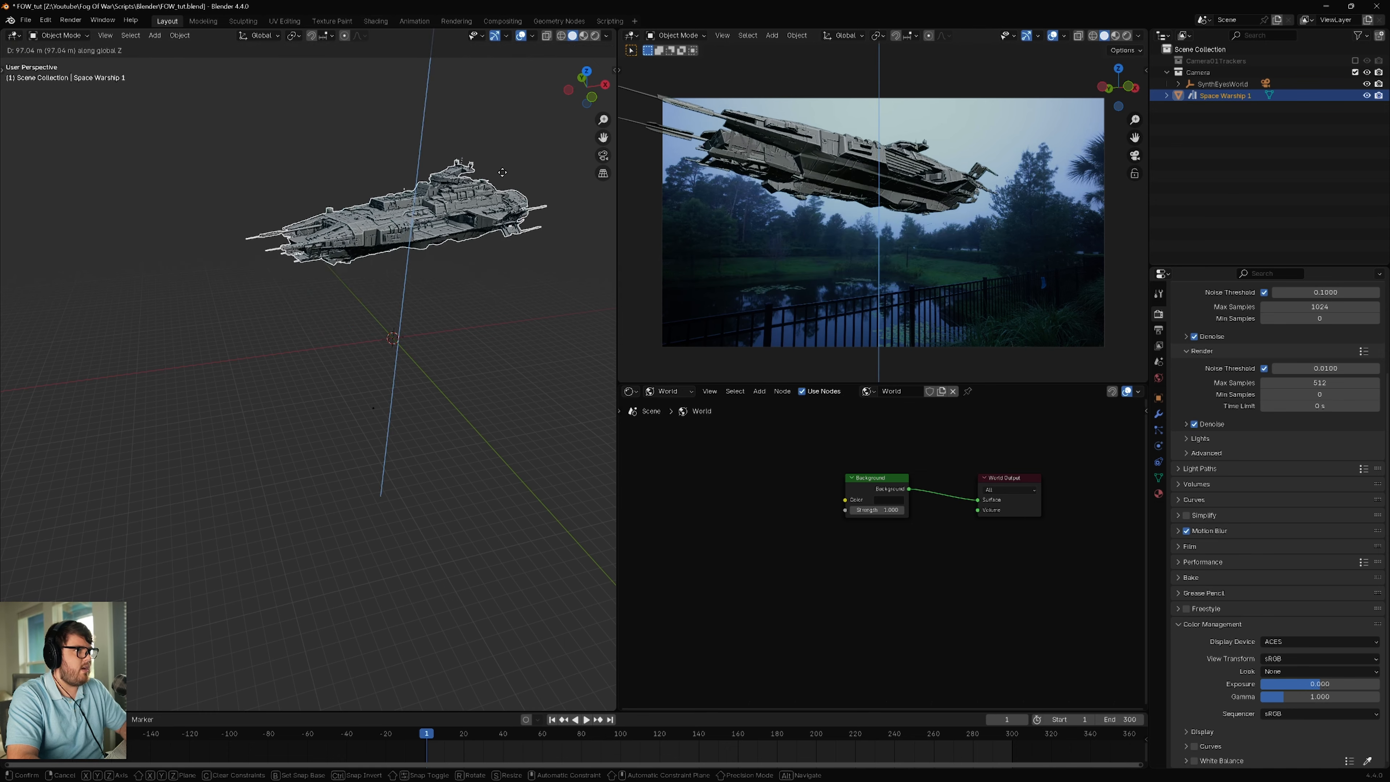
click(494, 150)
Step: Reposition the warship on the ground plane and lift it further so it extends past the upper edge of the footage
shift+middle_drag(478, 181, 397, 322)
key(g)
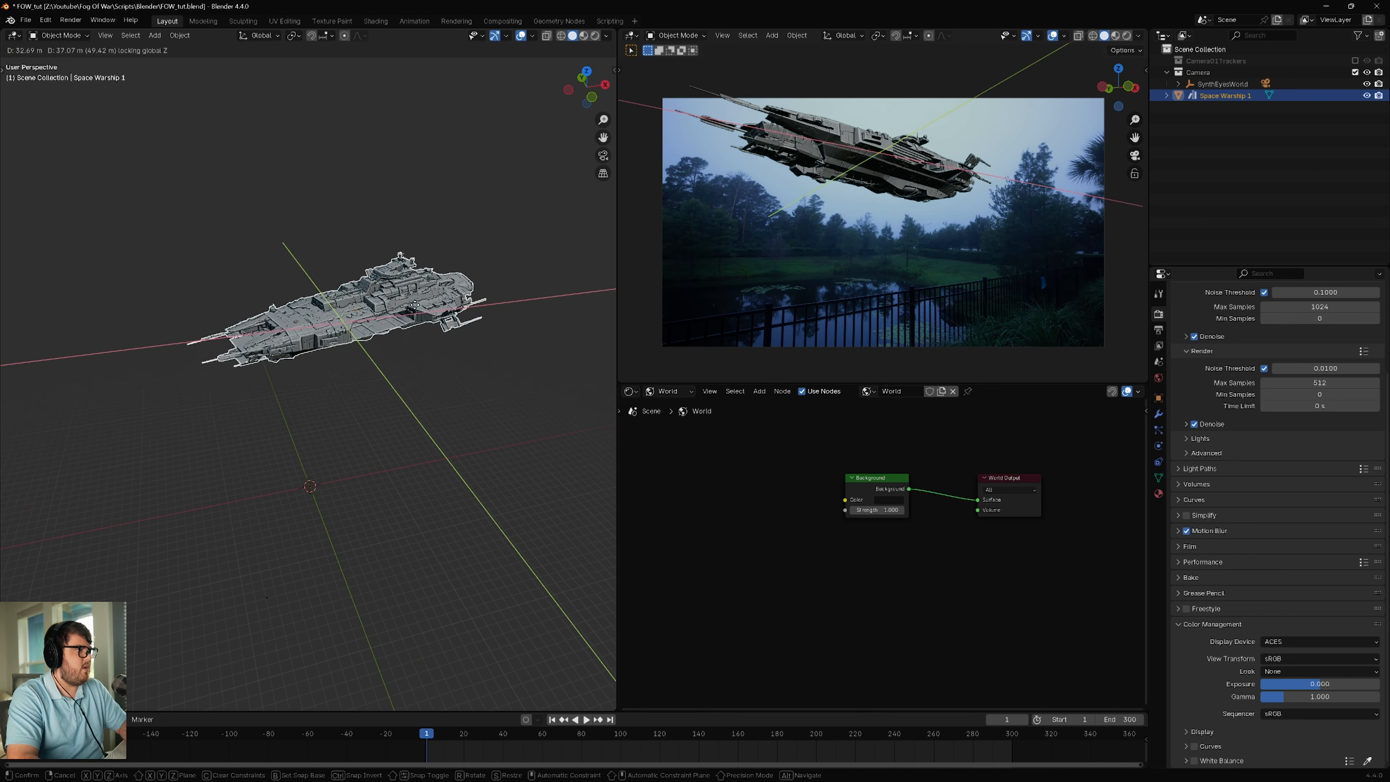
key(z)
click(424, 267)
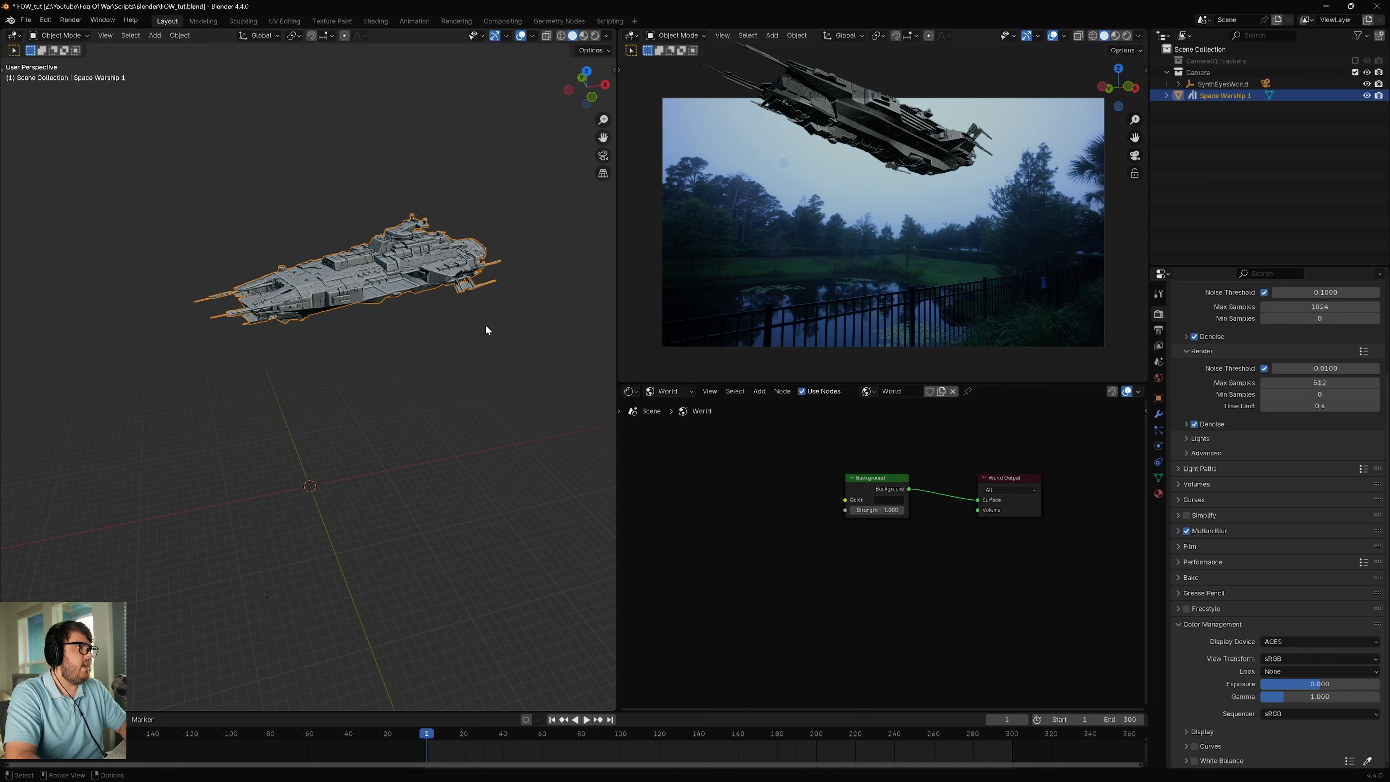
Step: Scale the warship up about 1.2 times and fine-tune its height along Z
key(s)
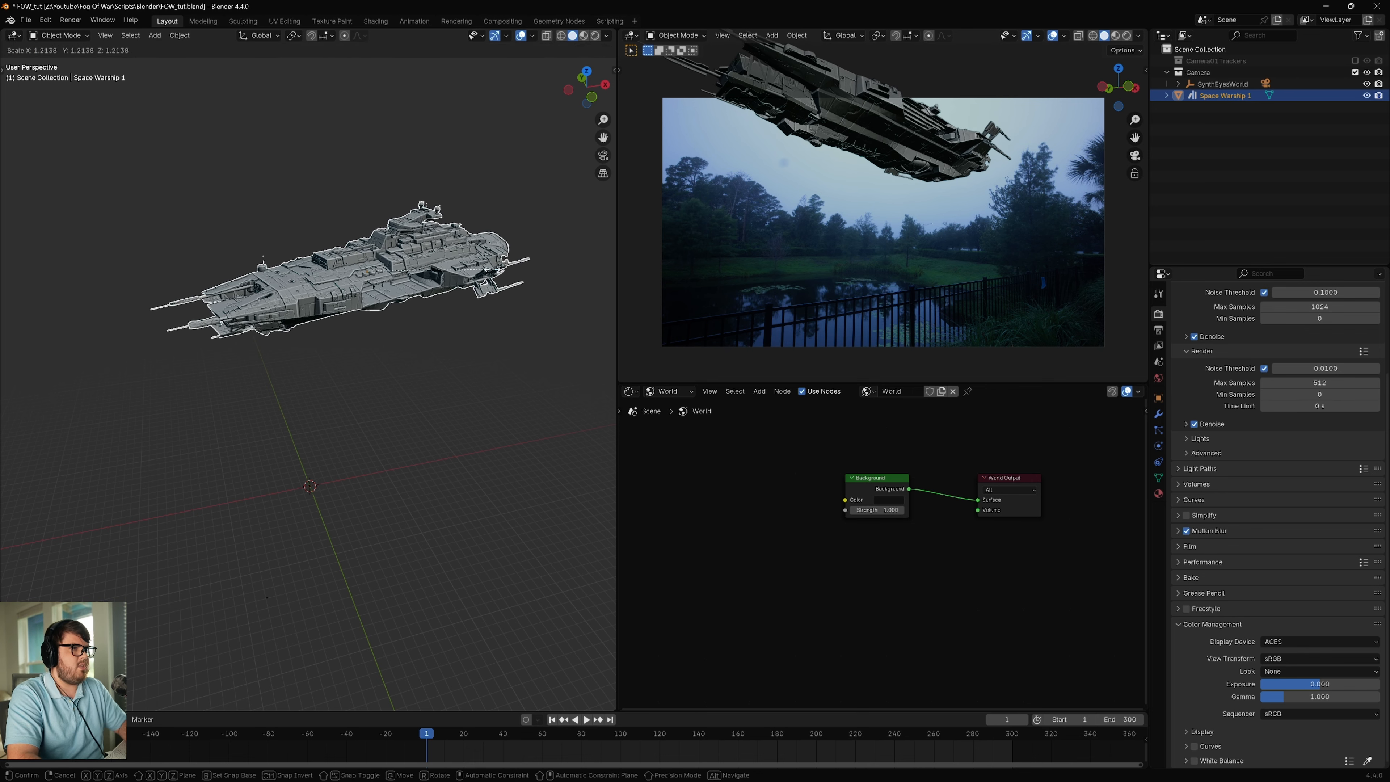
click(494, 269)
key(g)
key(z)
click(491, 251)
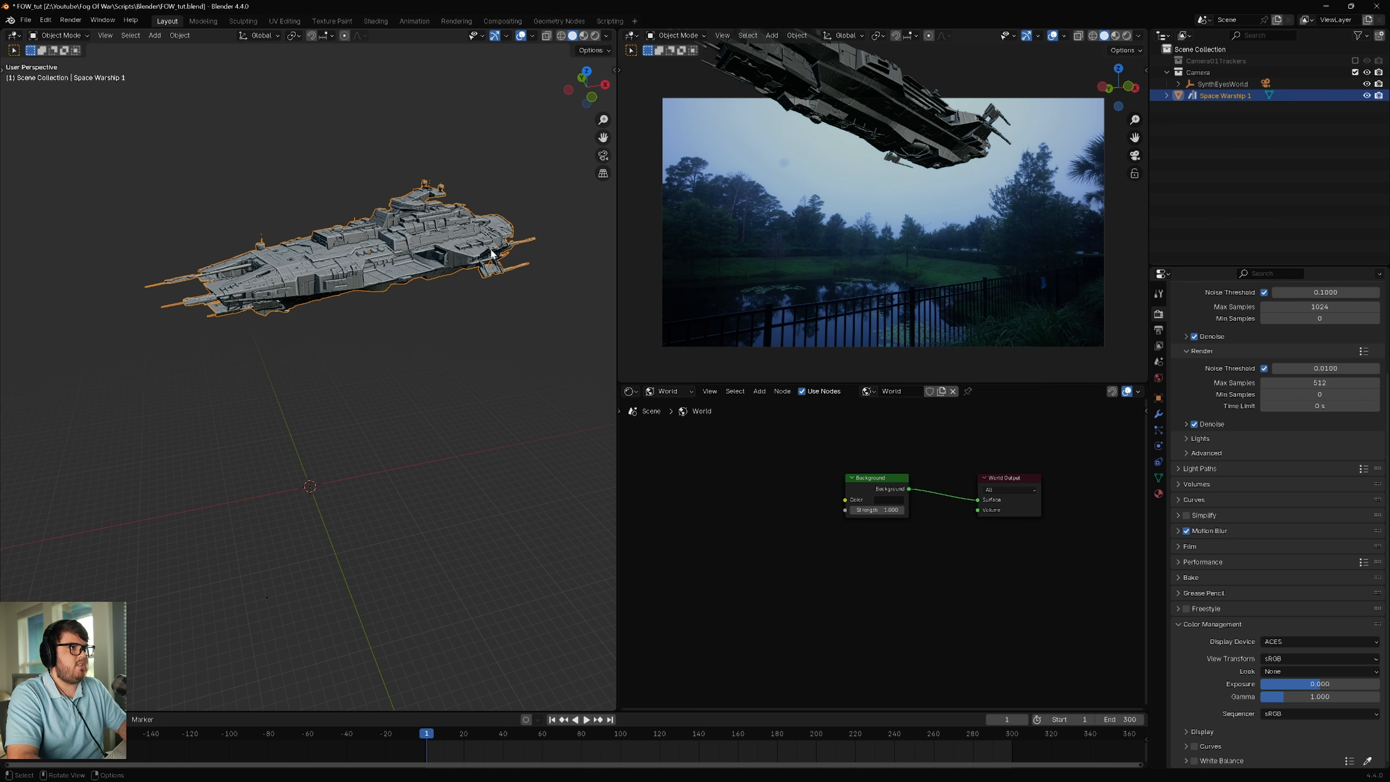
key(g)
key(z)
click(481, 274)
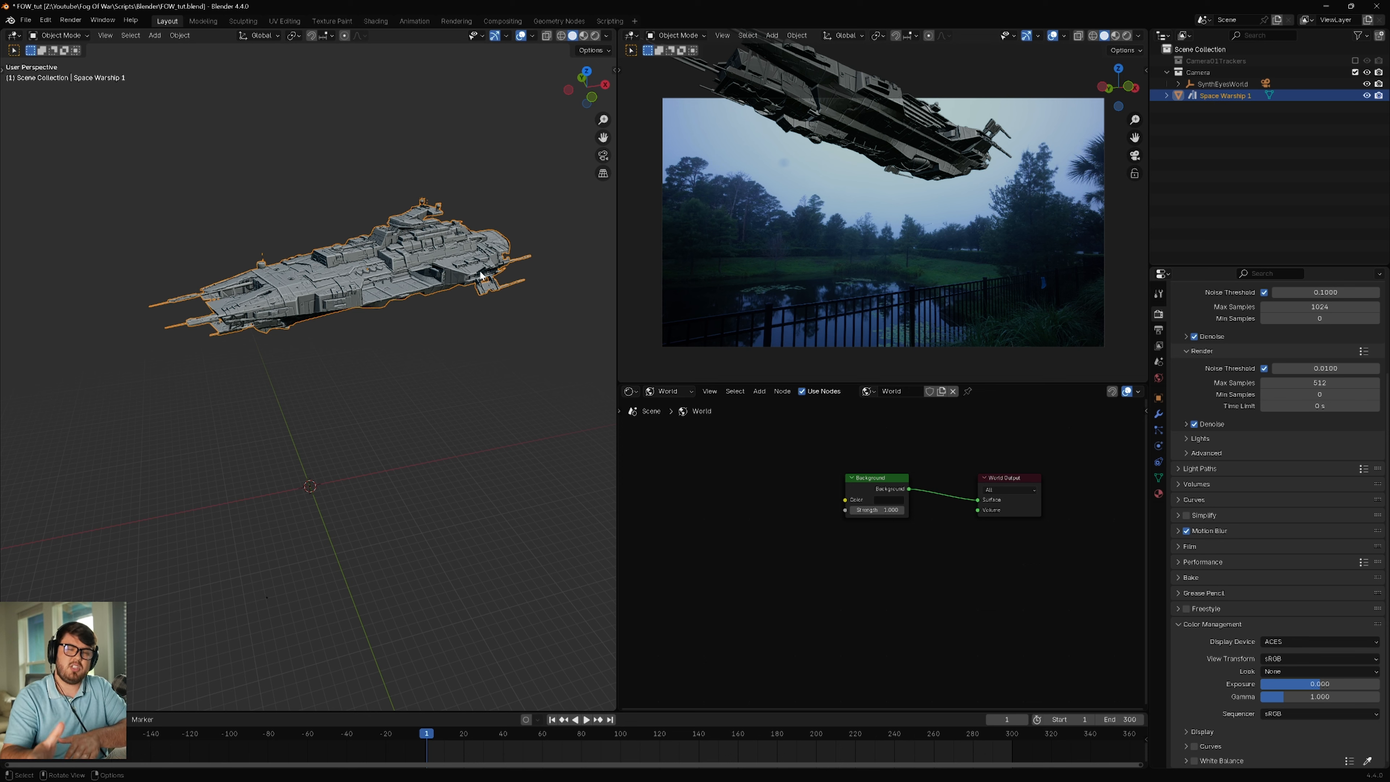
Step: Deselect the warship and save the Blender file
click(452, 373)
key(ctrl+s)
mouse_move(453, 373)
shift+middle_down()
mouse_move(449, 404)
mouse_move(463, 406)
shift+middle_up()
Step: Switch the camera view to Rendered shading and frame the warship closely
shift+middle_drag(810, 314, 816, 304)
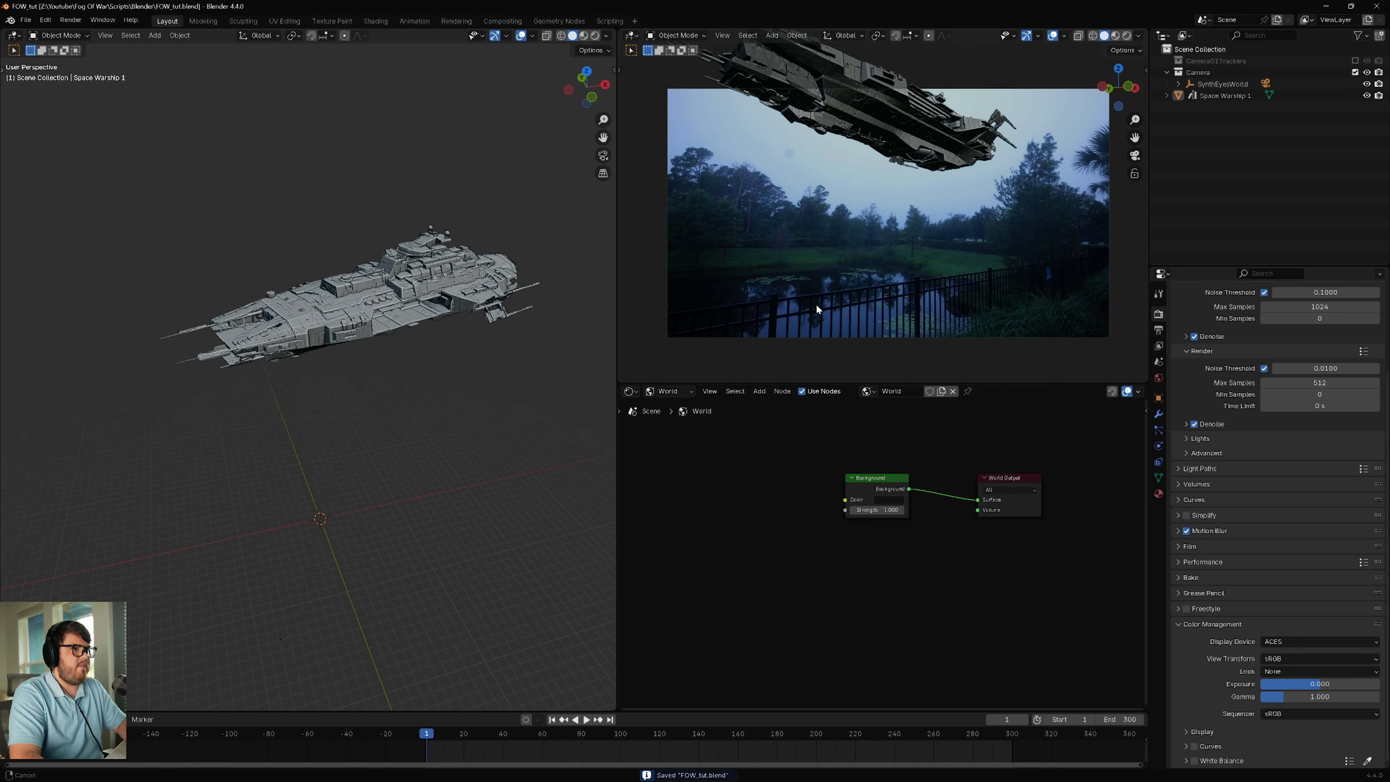
key(z)
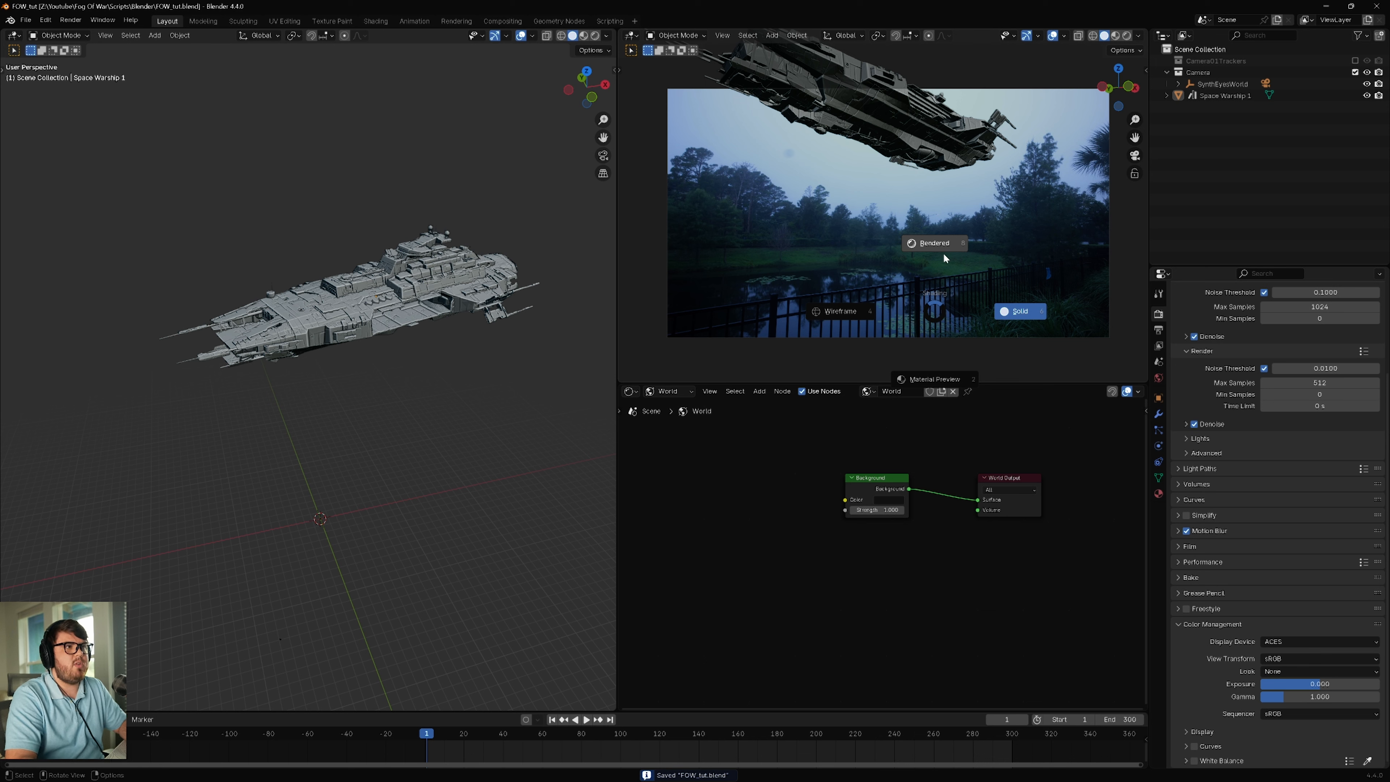
click(944, 254)
scroll(900, 136, up, 4)
shift+middle_drag(901, 137, 907, 182)
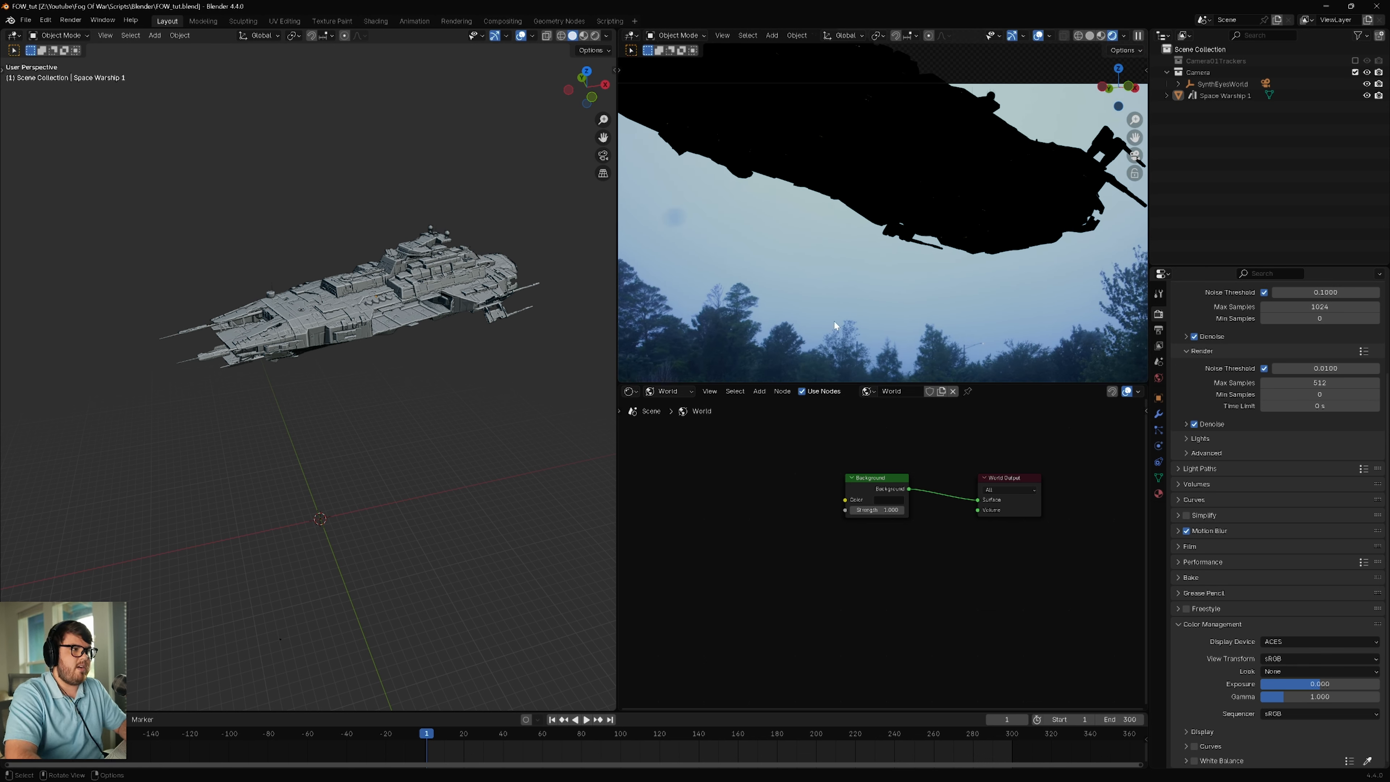
Step: Add an Environment Texture node to the World shader and connect its Color output to the Background node's Color
click(631, 391)
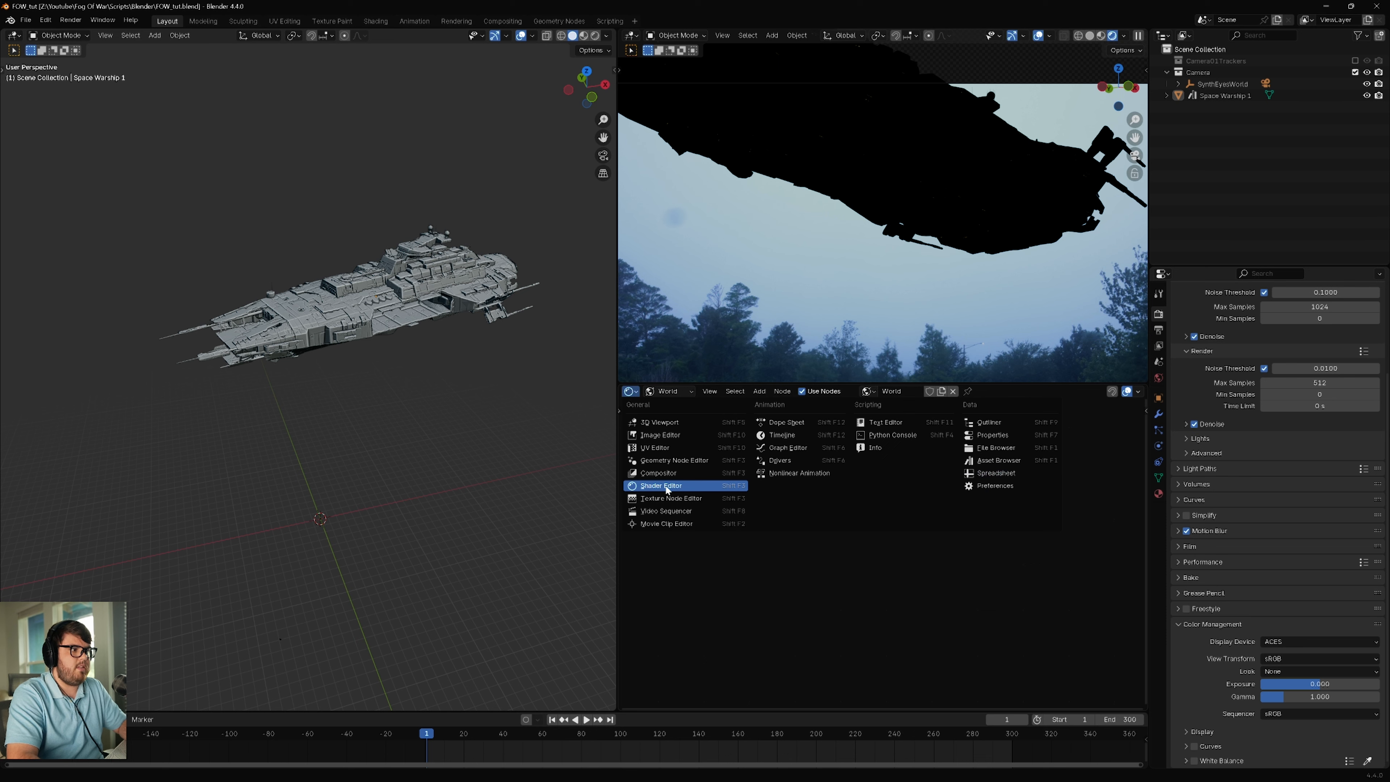
click(673, 392)
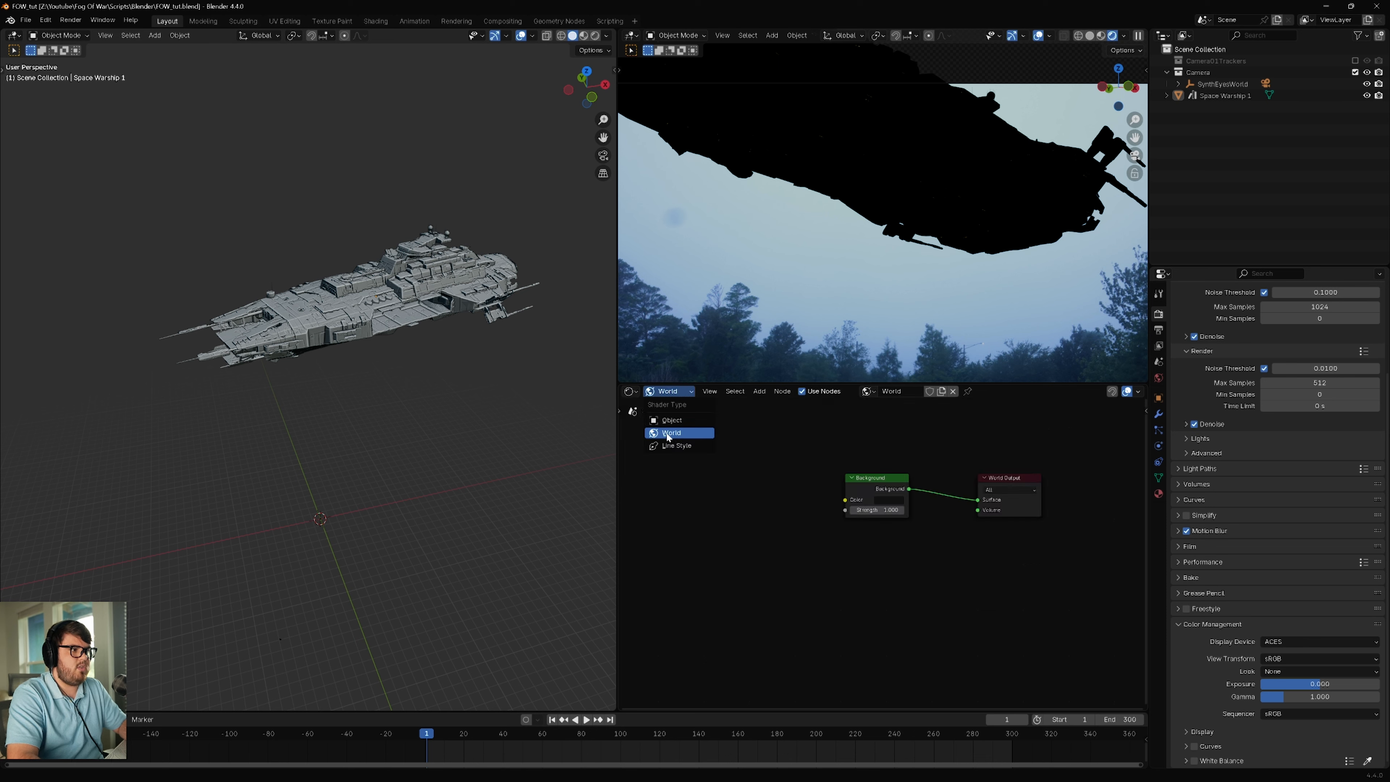
key(shift+a)
text(eniv)
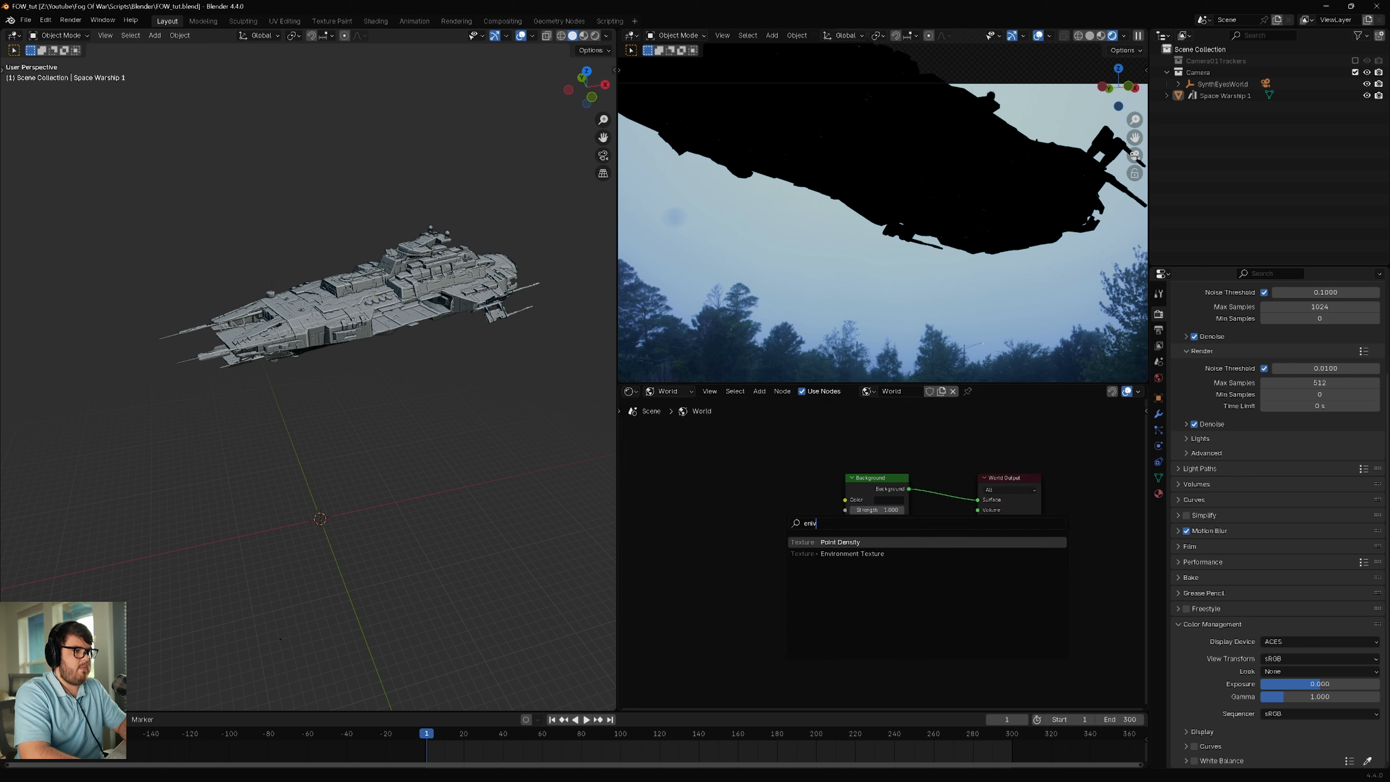
click(835, 553)
click(705, 487)
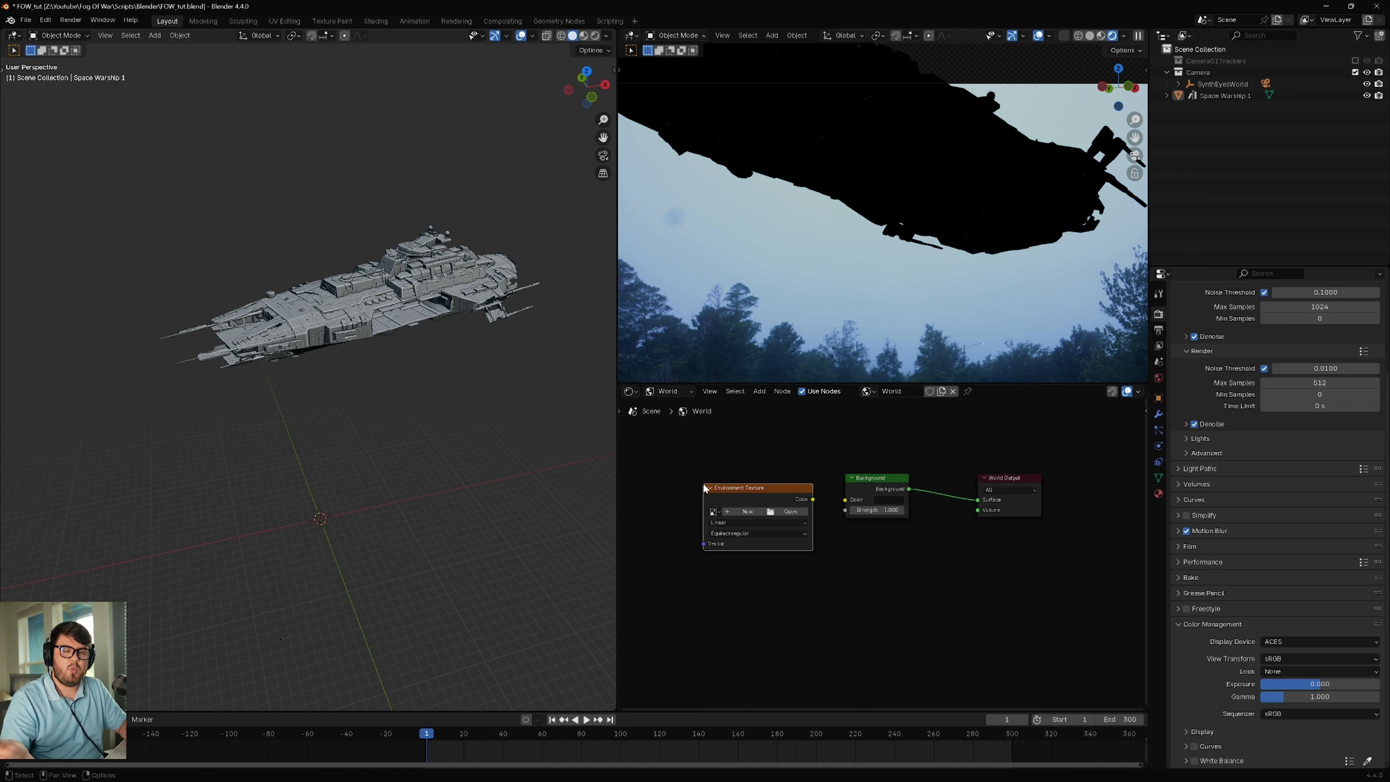
drag(813, 498, 848, 500)
Step: Load rogland_overcast_4k.exr from the project's Assets/Images/HDRI folder into the Environment Texture node
click(791, 510)
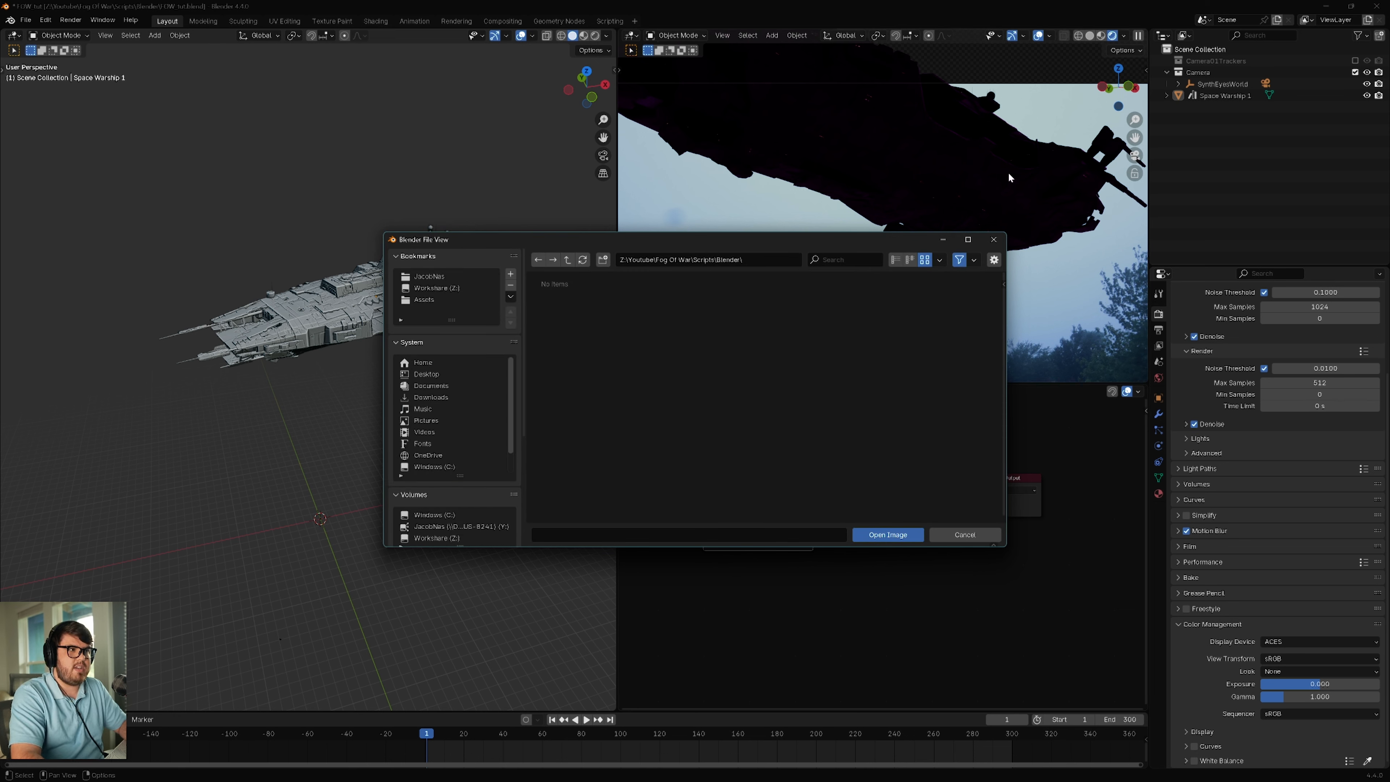
click(568, 260)
click(568, 259)
double_click(567, 315)
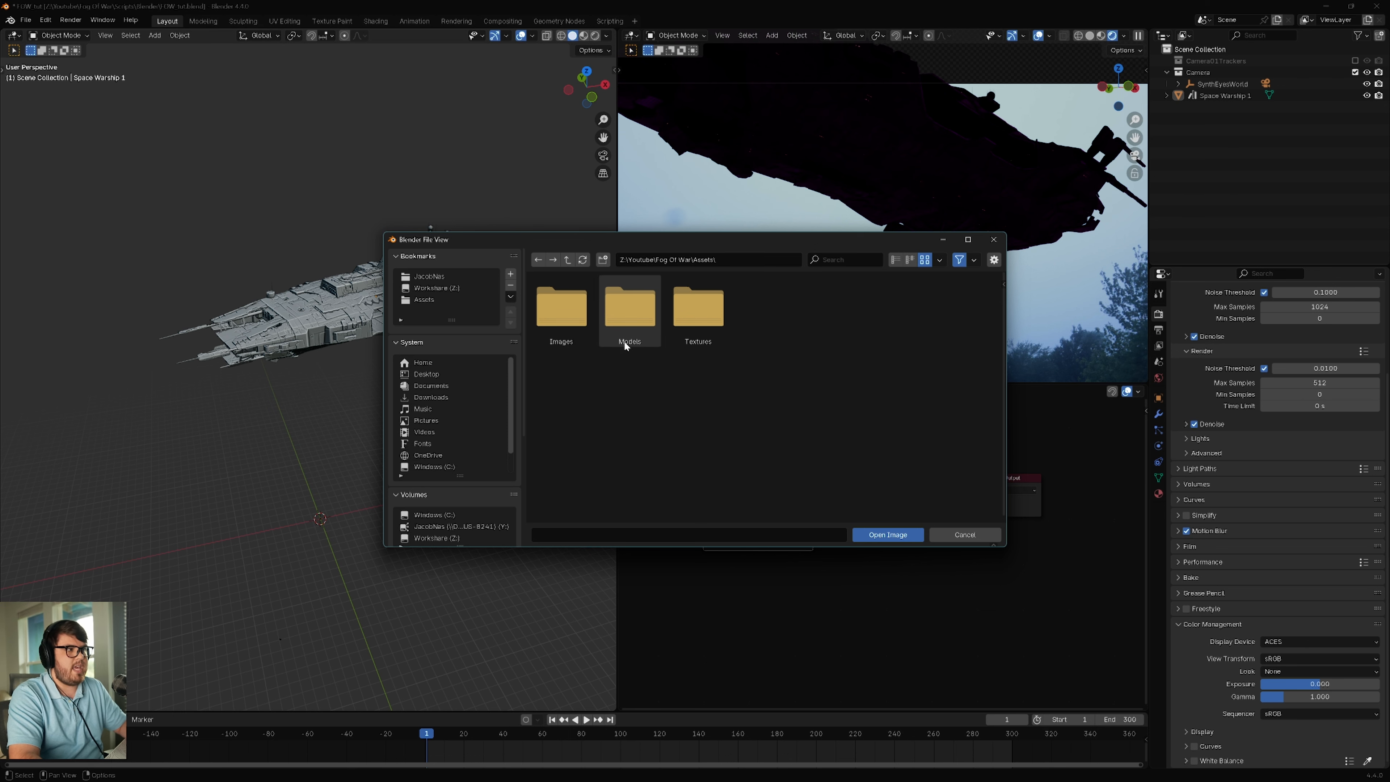
double_click(563, 317)
double_click(567, 322)
click(727, 327)
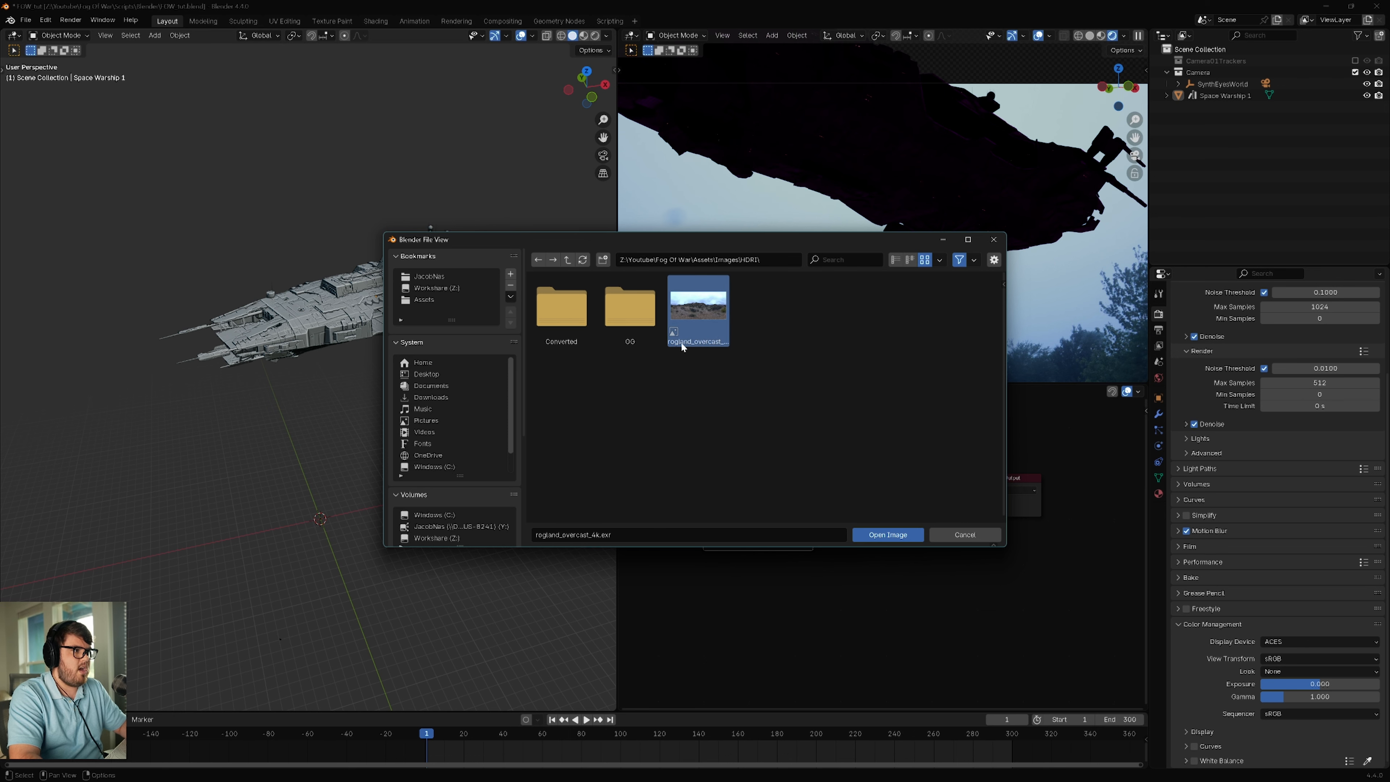
click(879, 534)
Step: Increase the World Background node's Strength to brighten the HDRI lighting on the warship, and check it in the camera view
middle_drag(866, 580, 931, 573)
scroll(931, 181, up, 5)
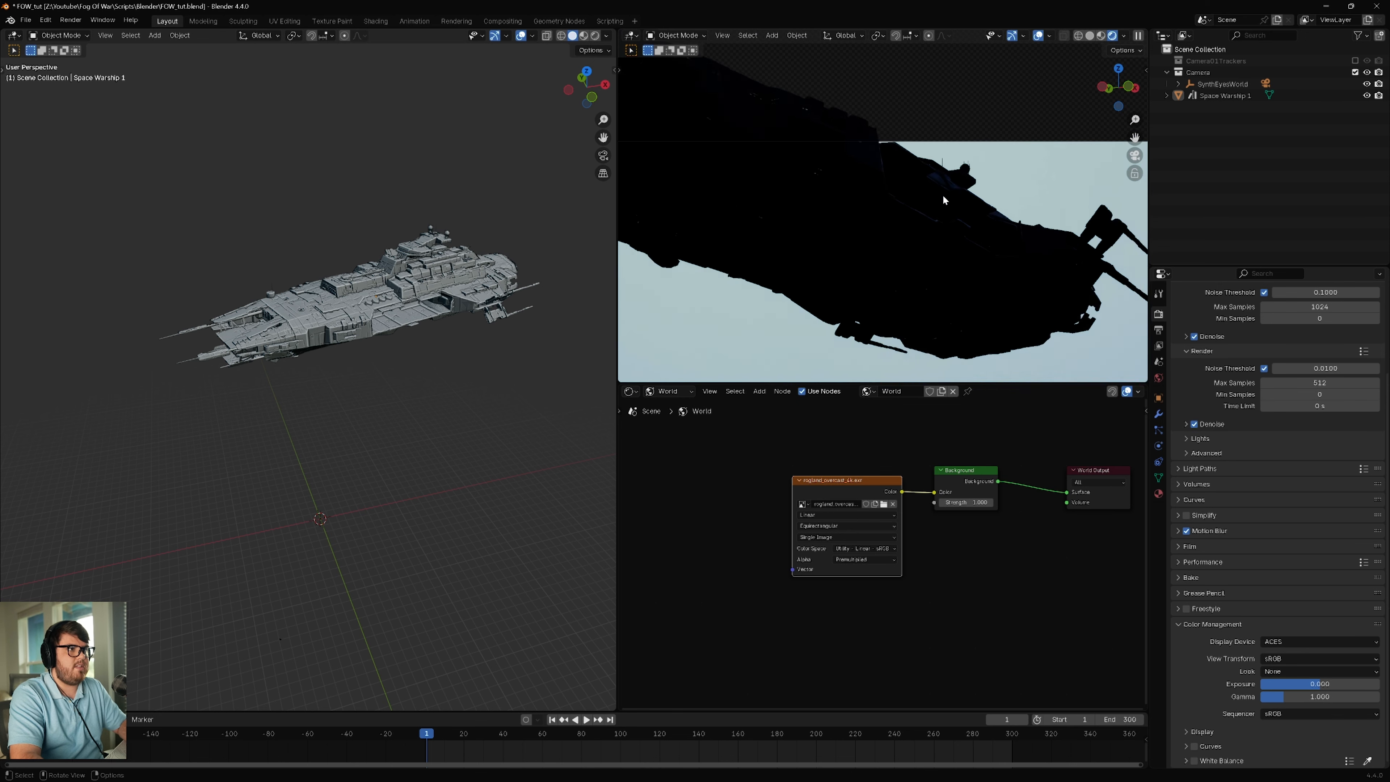
scroll(909, 181, up, 3)
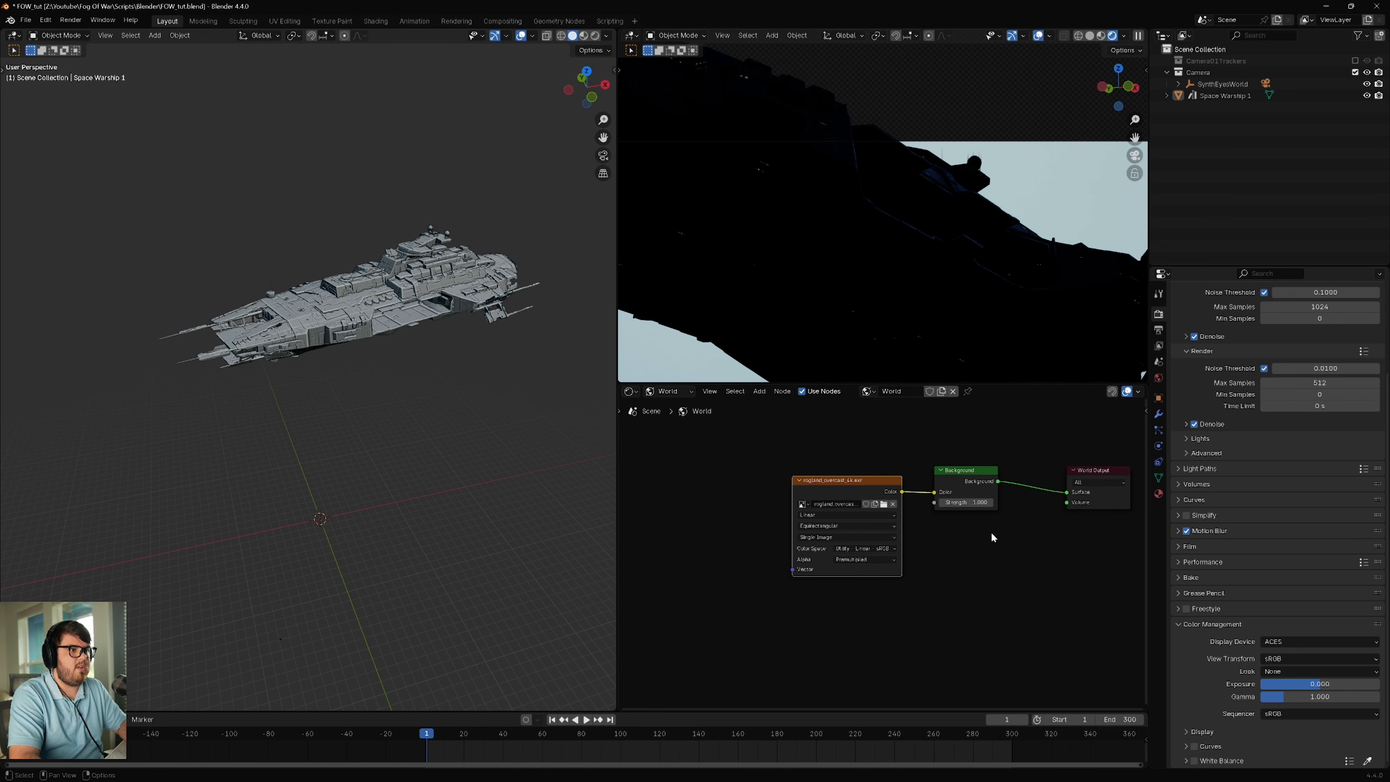
scroll(965, 274, down, 5)
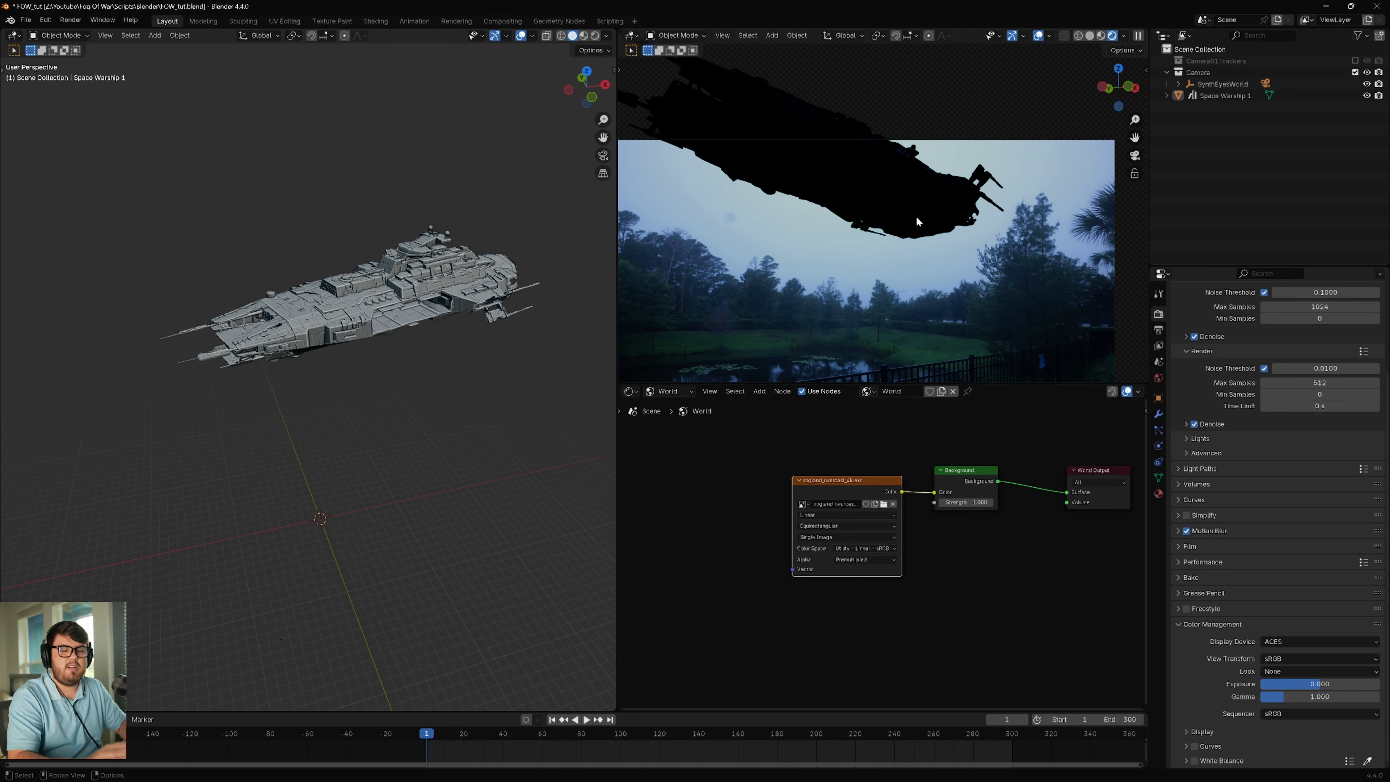
click(966, 502)
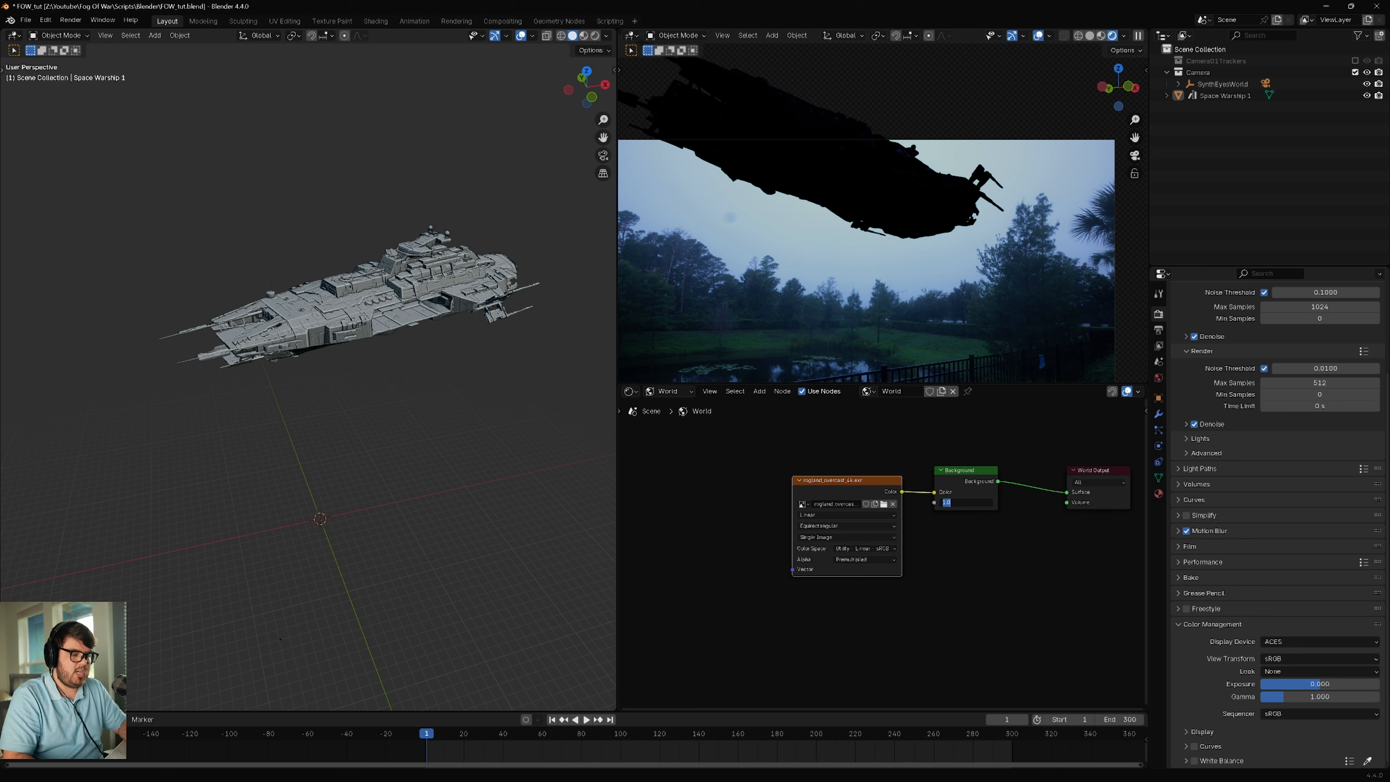
text(0)
key(Return)
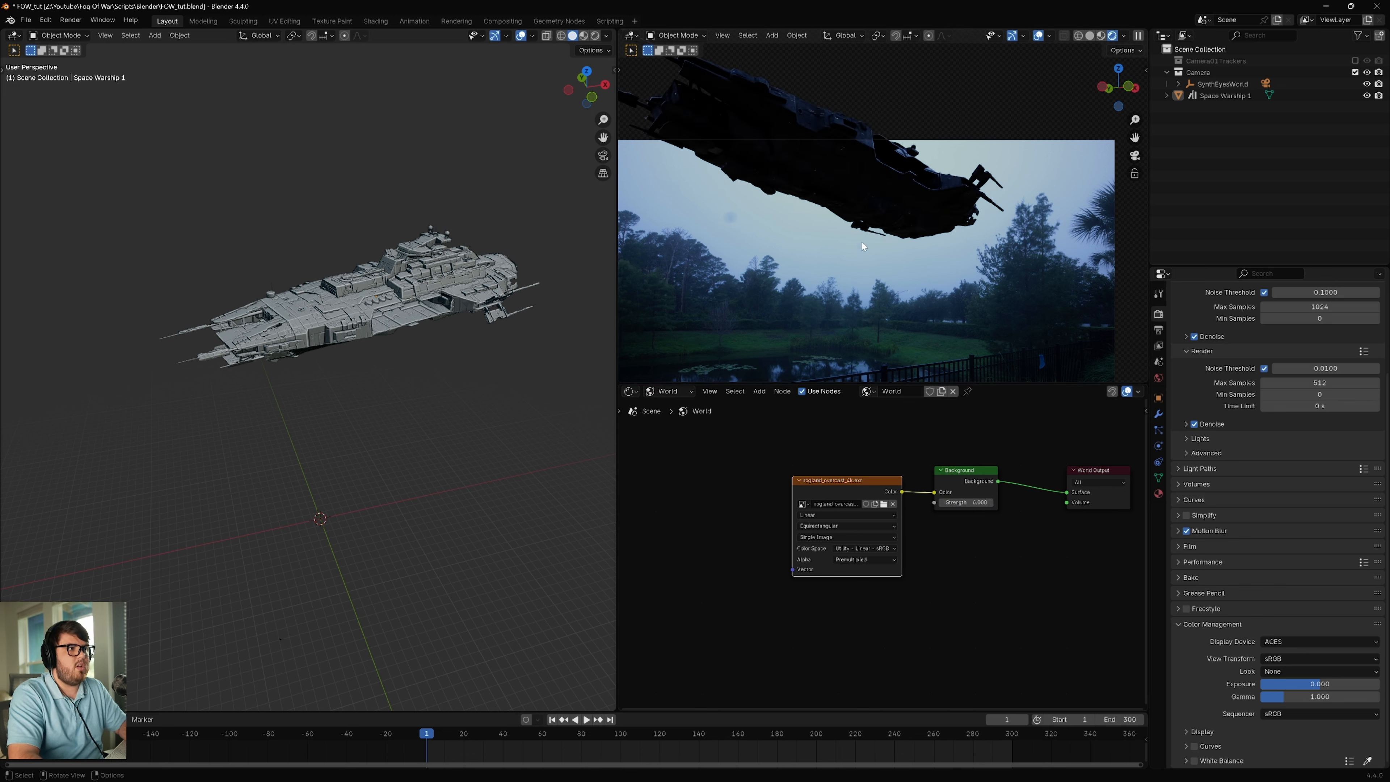
scroll(892, 209, up, 4)
scroll(906, 226, down, 5)
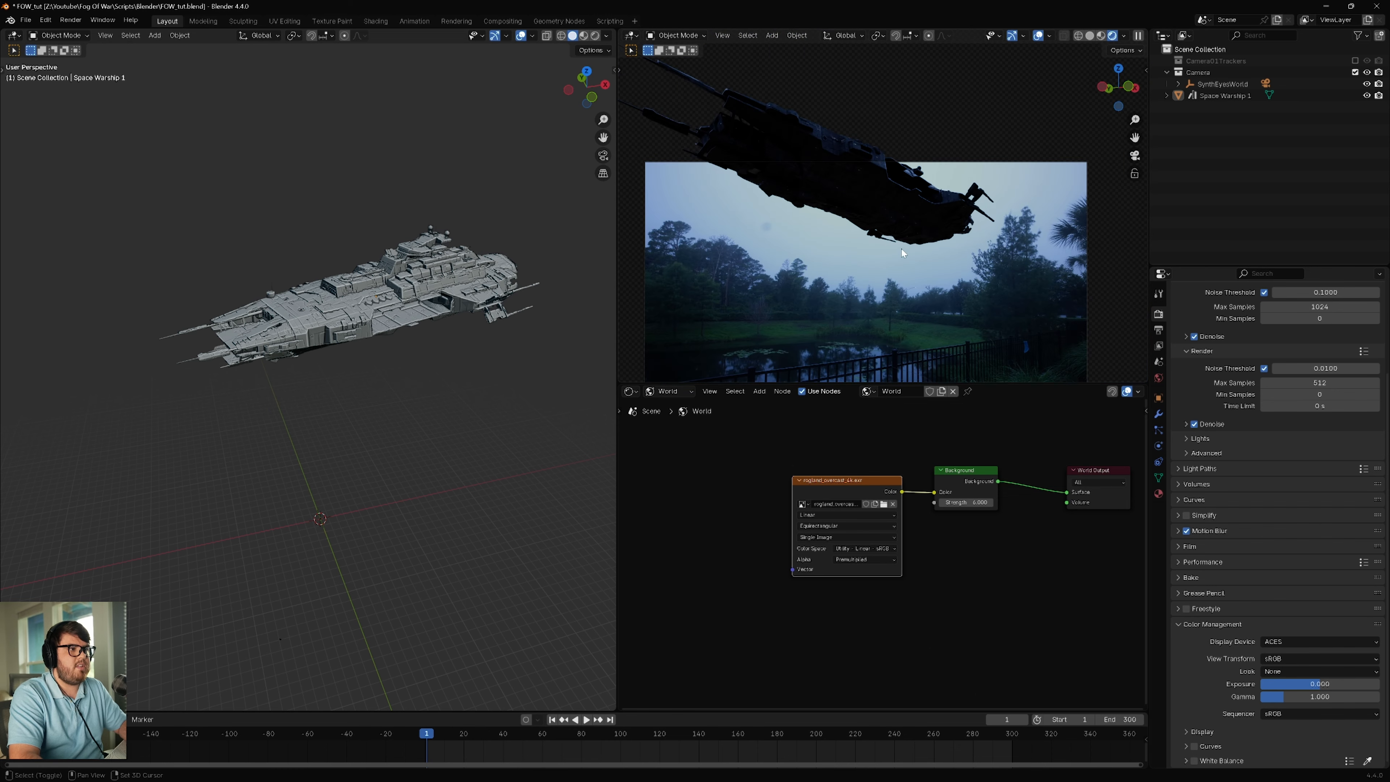
mouse_move(866, 257)
shift+middle_down()
mouse_move(899, 226)
mouse_move(875, 231)
shift+middle_up()
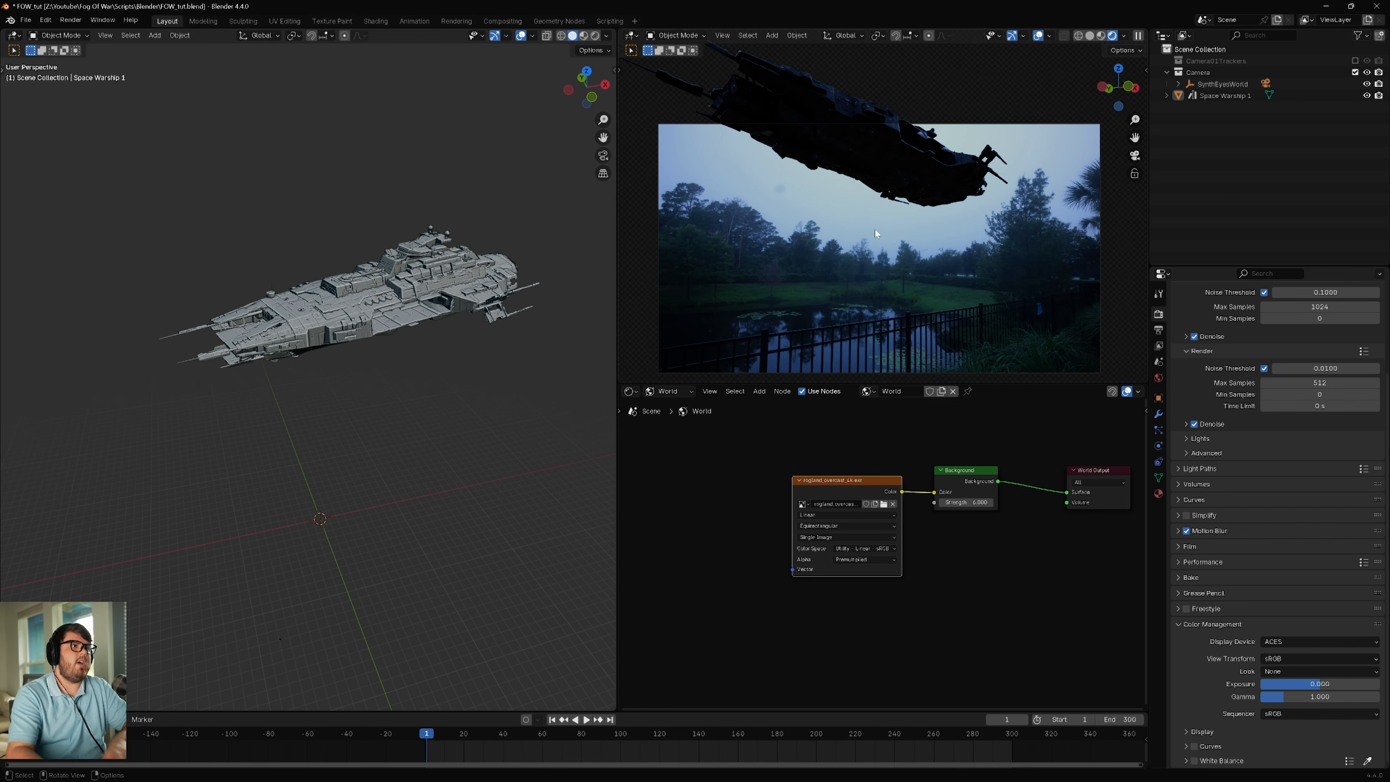
Step: Examine the HDRI-lit warship against the footage up close and at full frame, select it, and widen the camera view
scroll(998, 226, up, 5)
scroll(996, 140, down, 3)
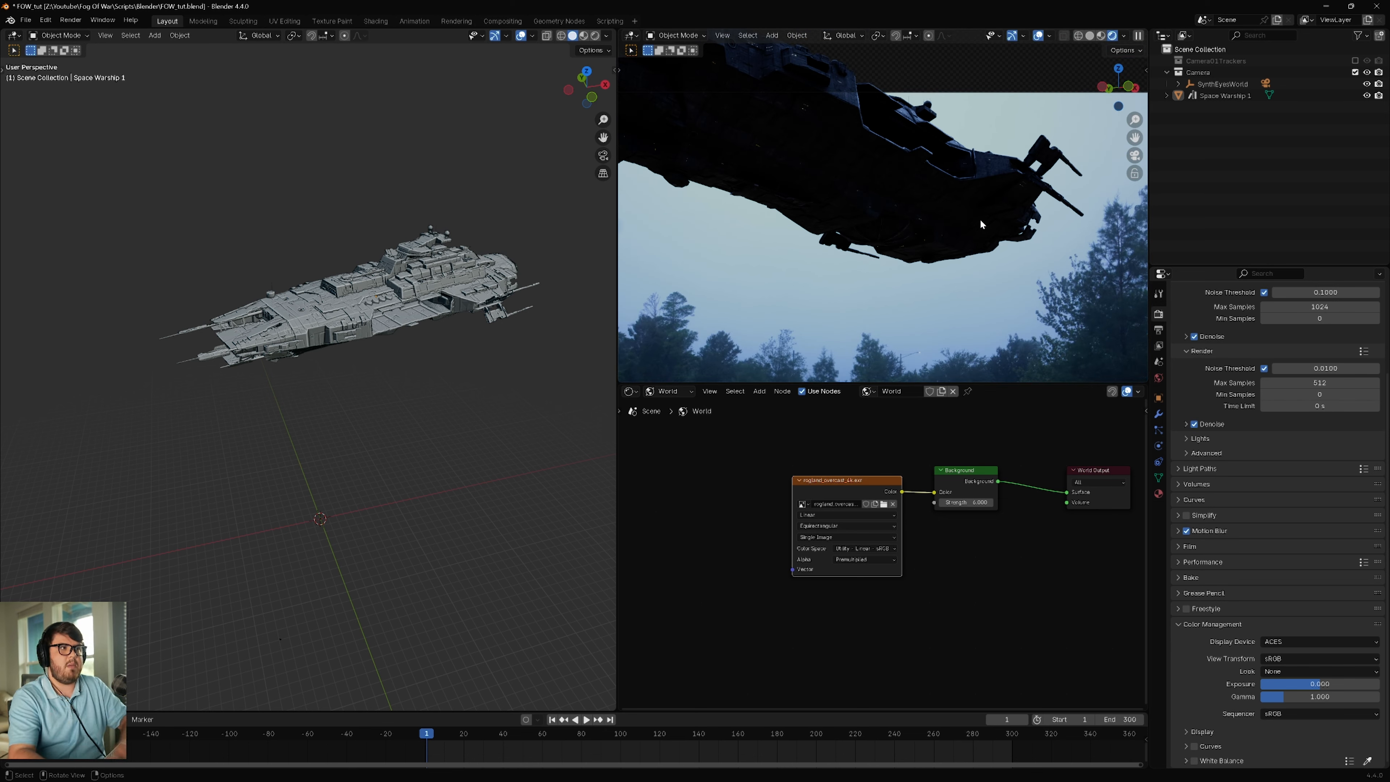
scroll(905, 220, down, 2)
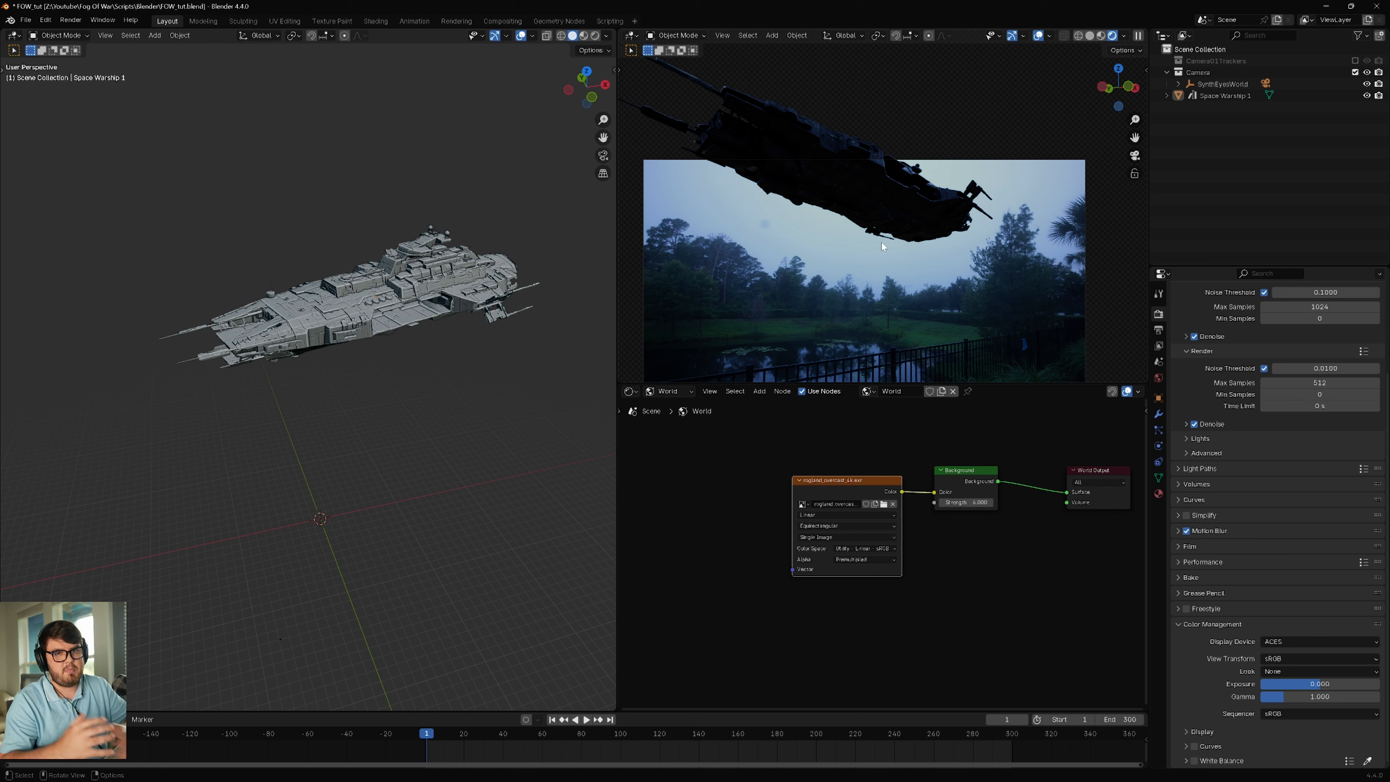
scroll(904, 225, up, 4)
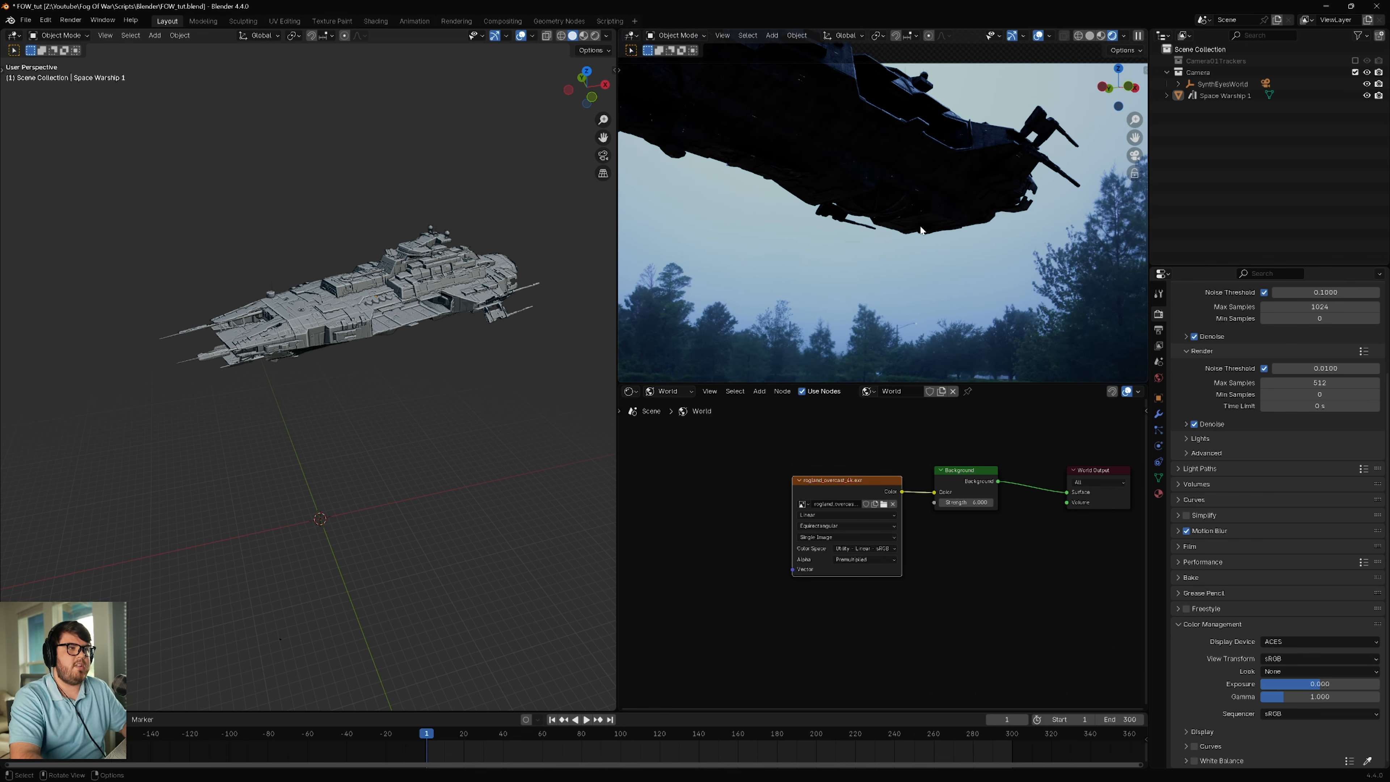
click(959, 170)
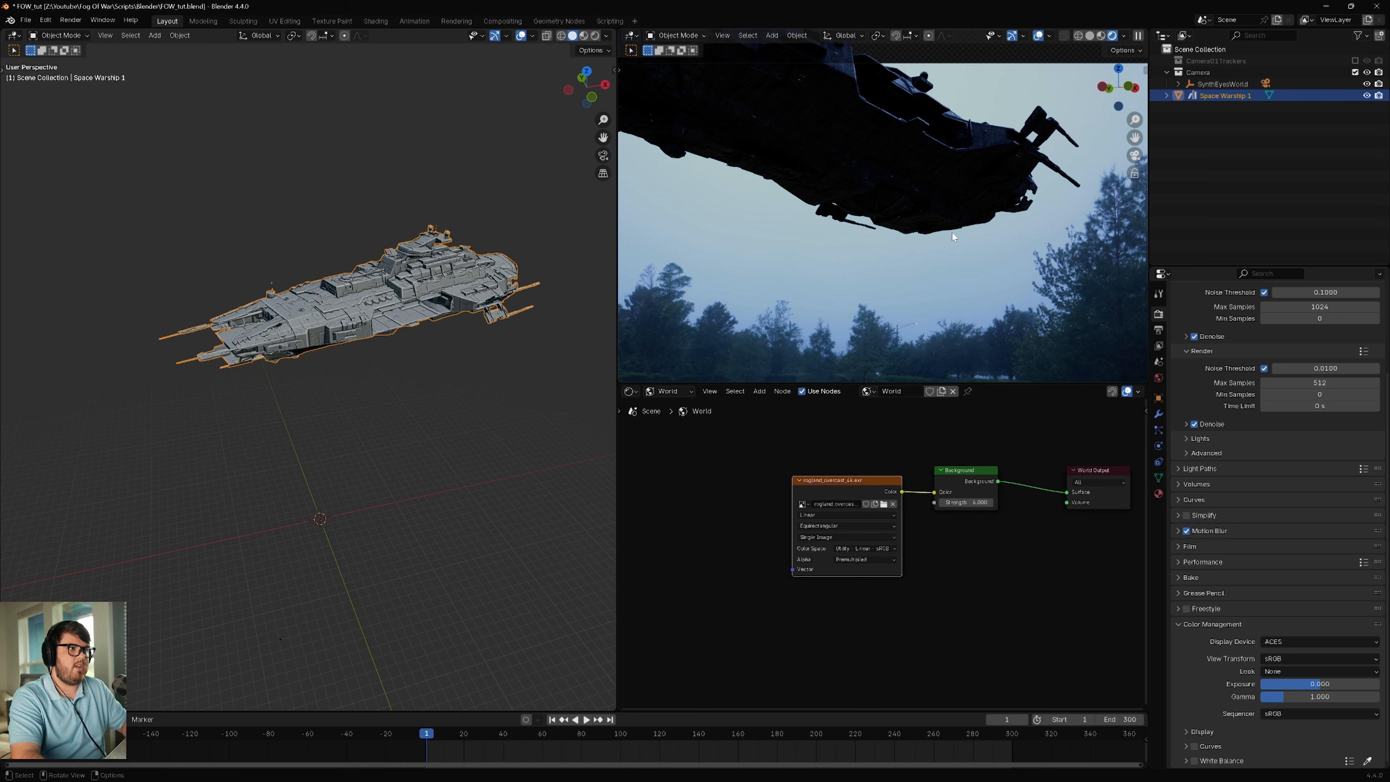
middle_drag(434, 316, 416, 351)
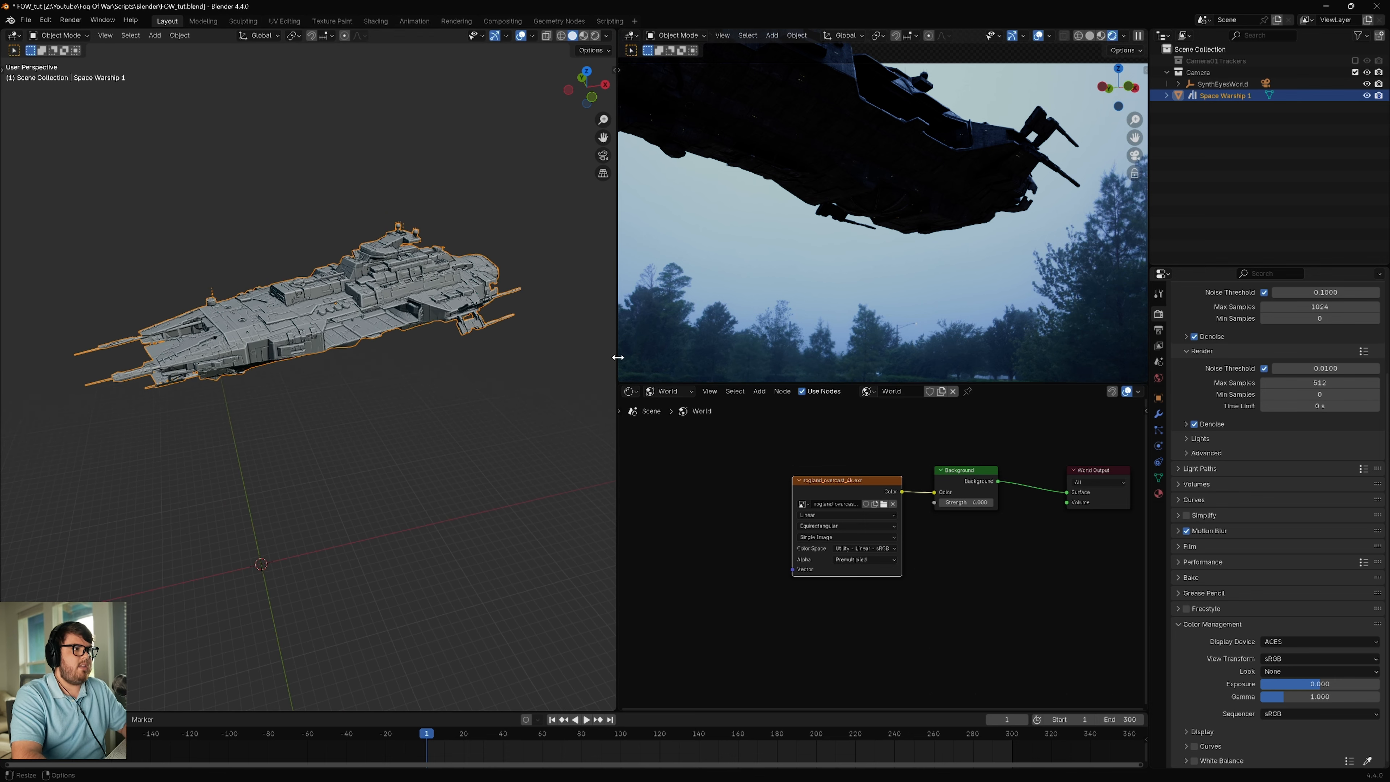
drag(618, 357, 574, 356)
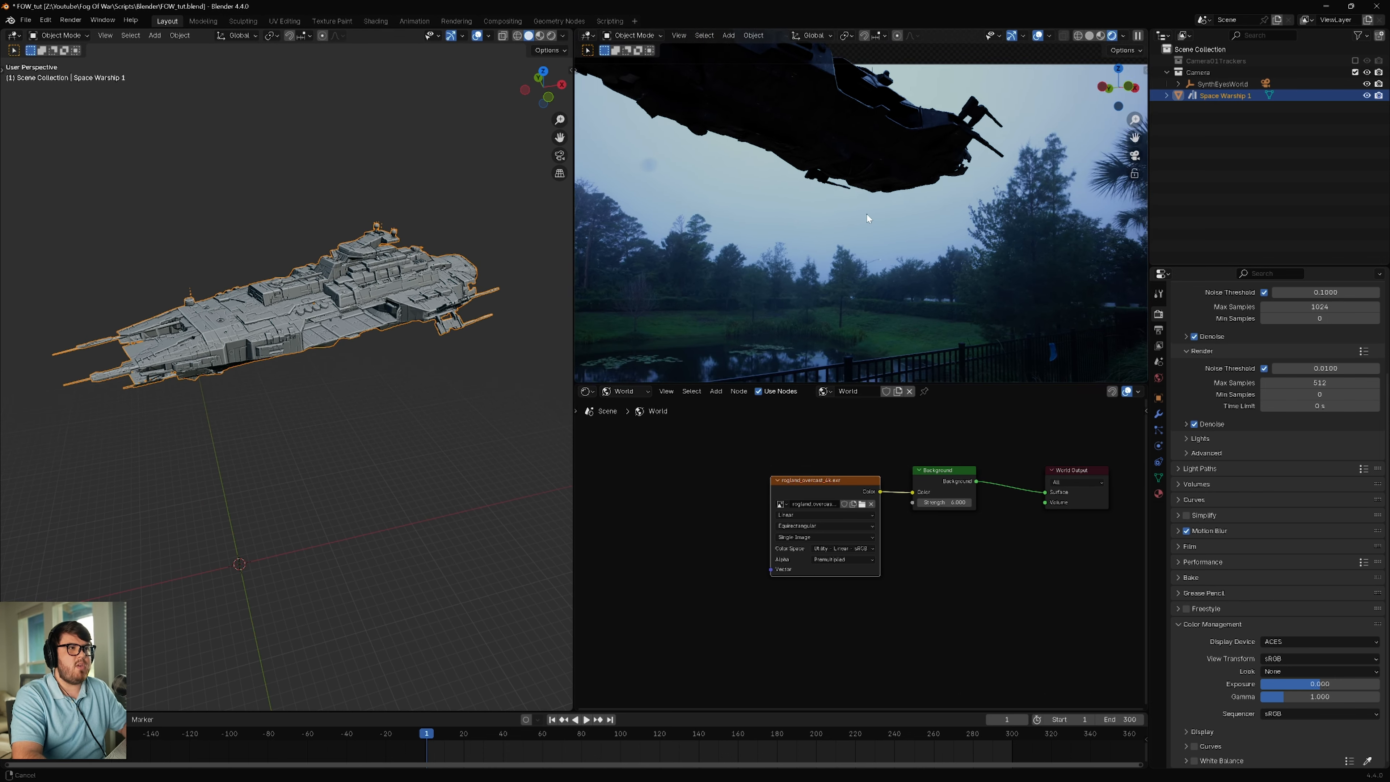
shift+middle_drag(867, 218, 880, 243)
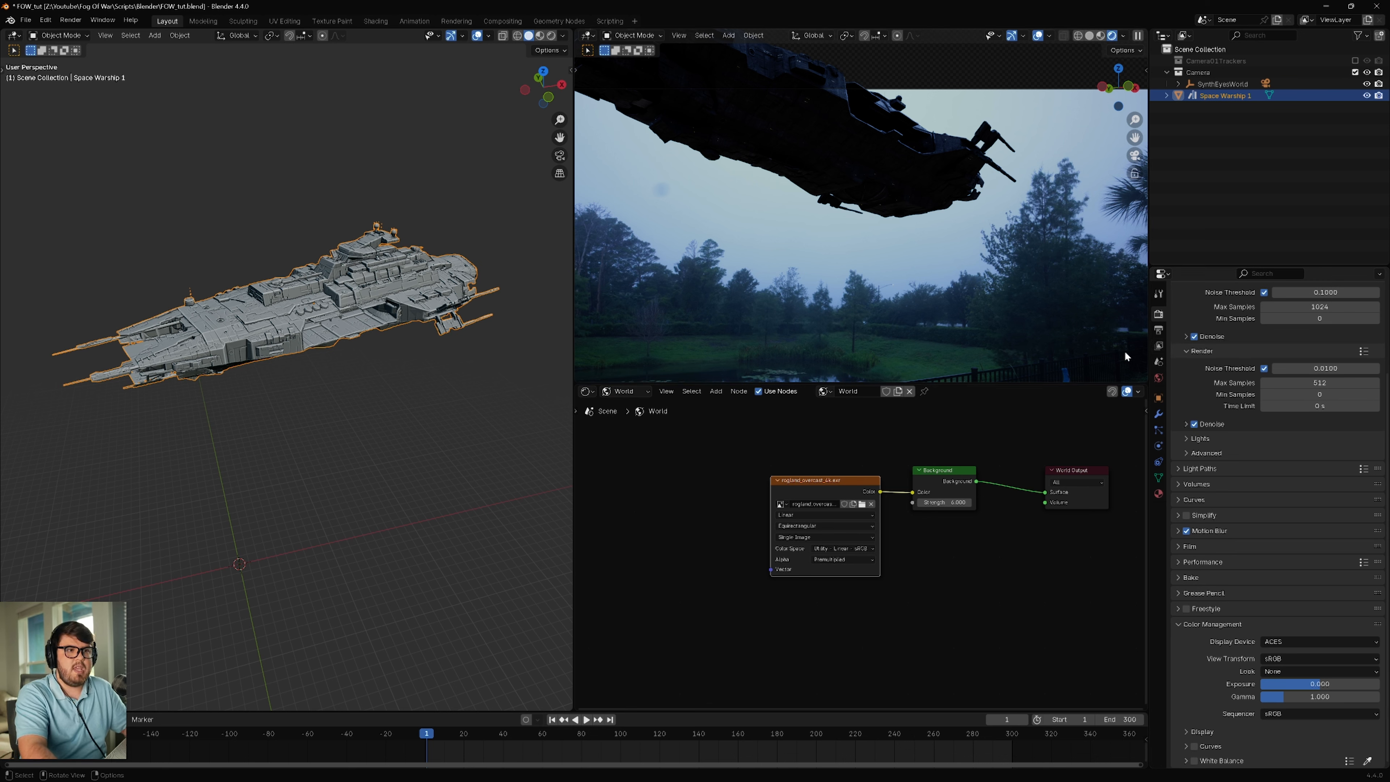
Step: Enable the Mist data pass for the current view layer
click(1159, 350)
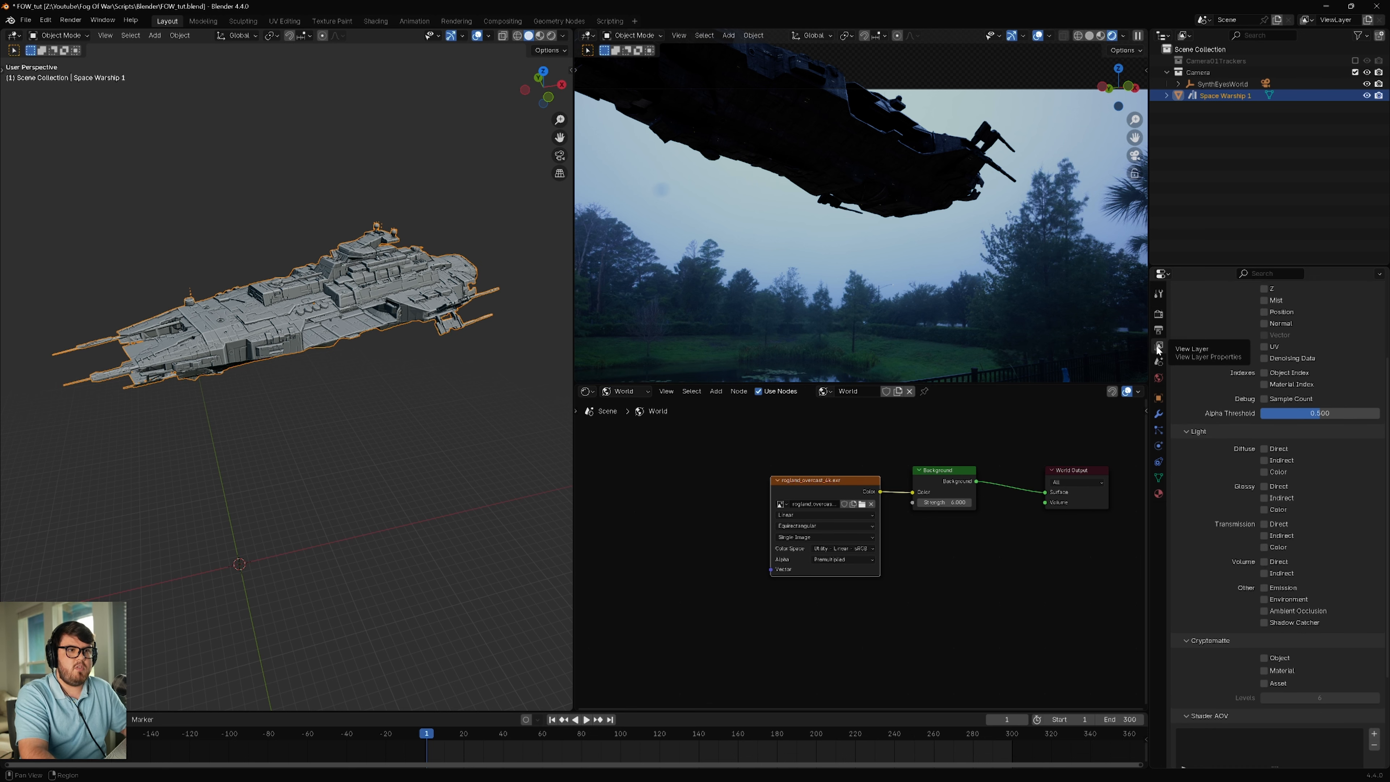
scroll(1218, 439, up, 5)
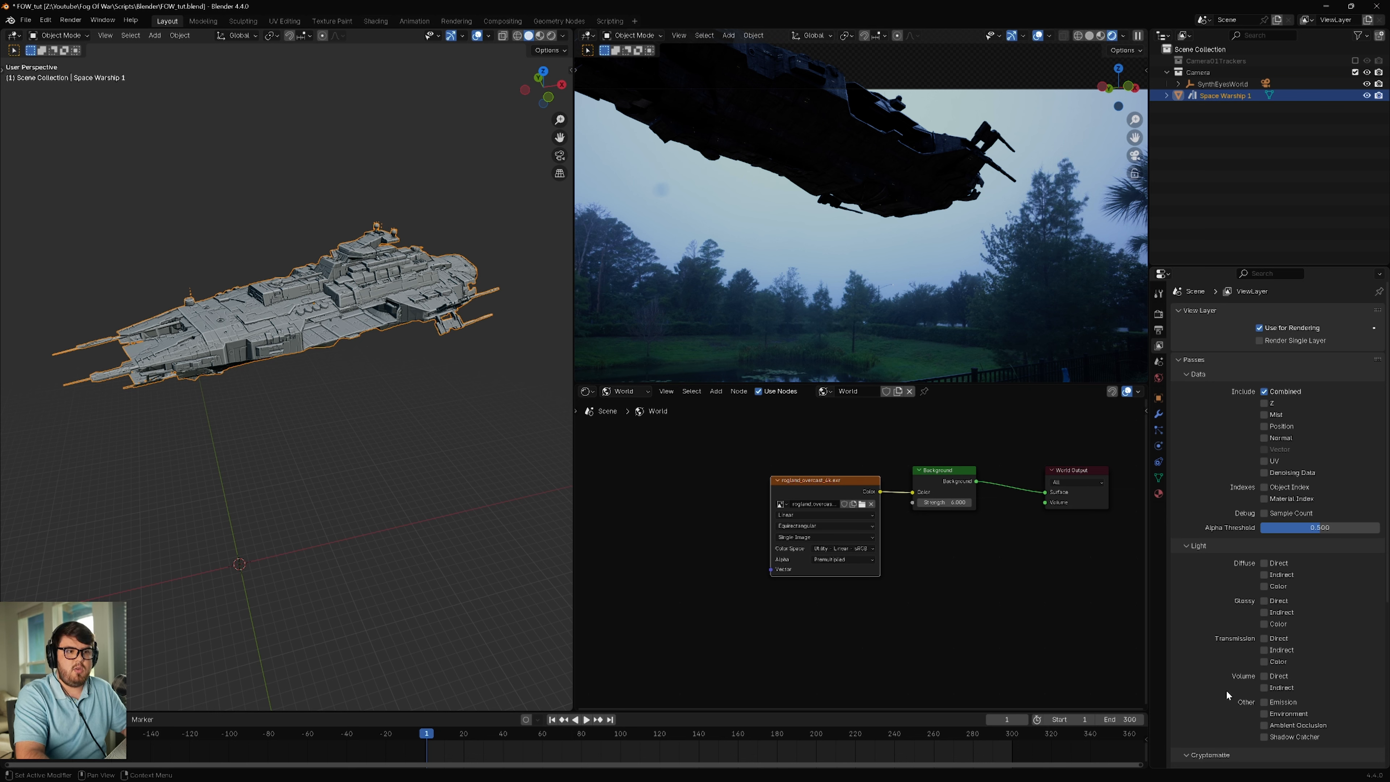
scroll(1260, 626, down, 2)
scroll(1260, 626, down, 1)
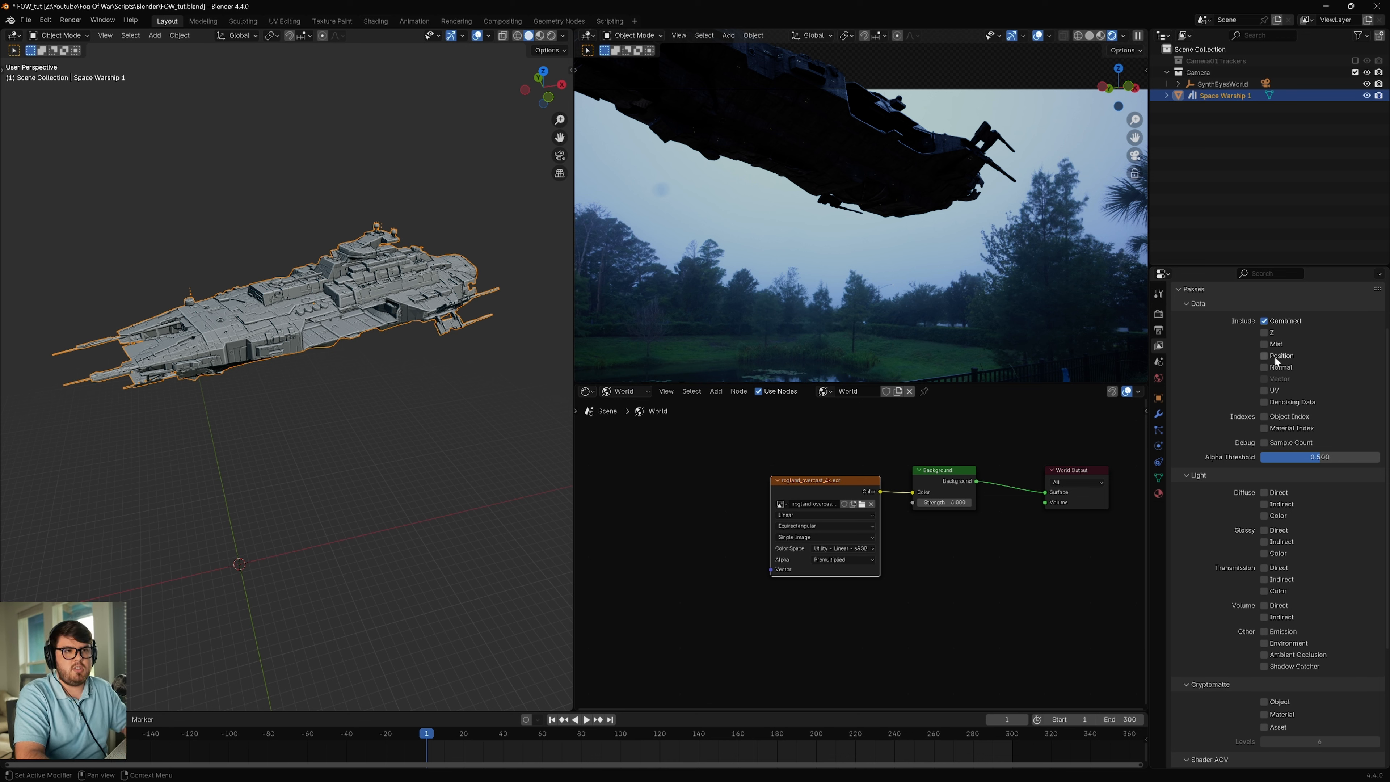
click(1265, 345)
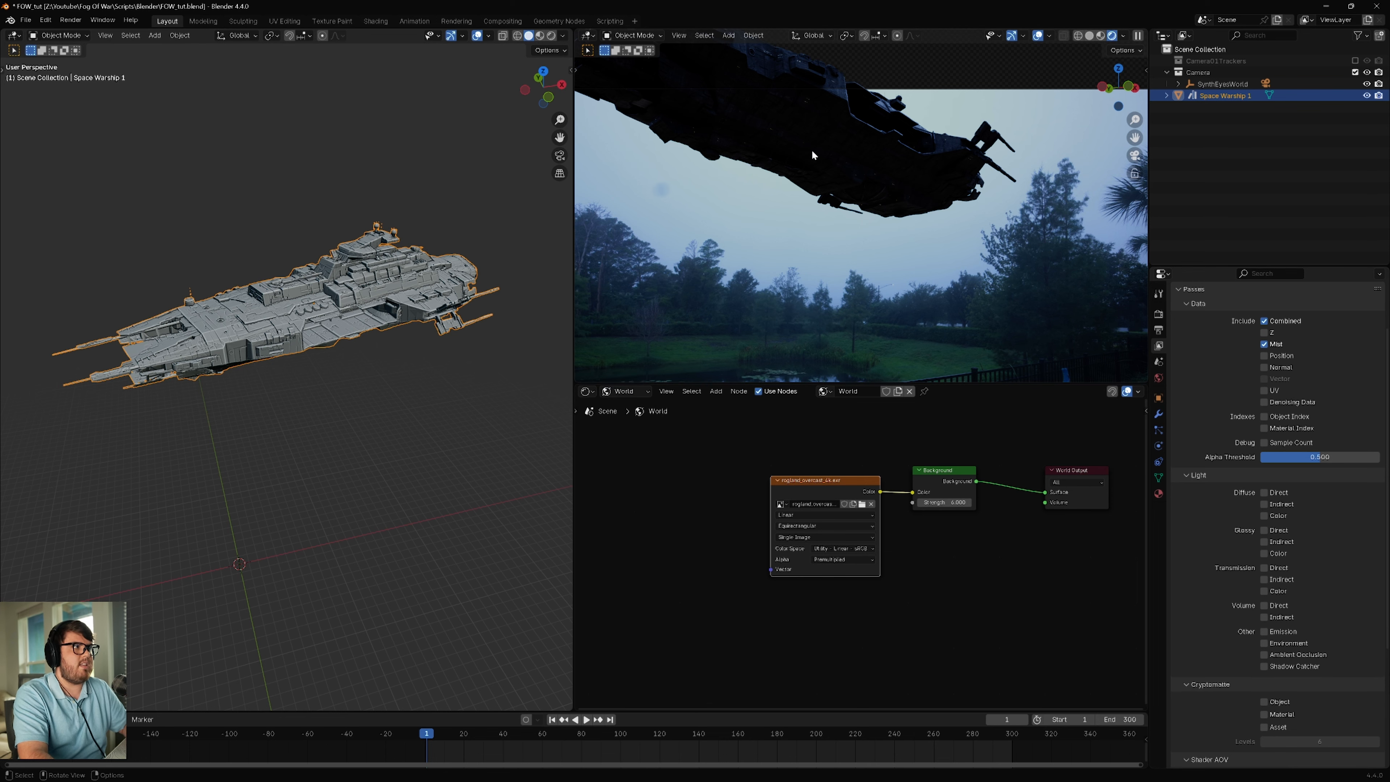
Step: Frame the warship in the camera view and display the Mist render pass in its rendered shading
click(502, 20)
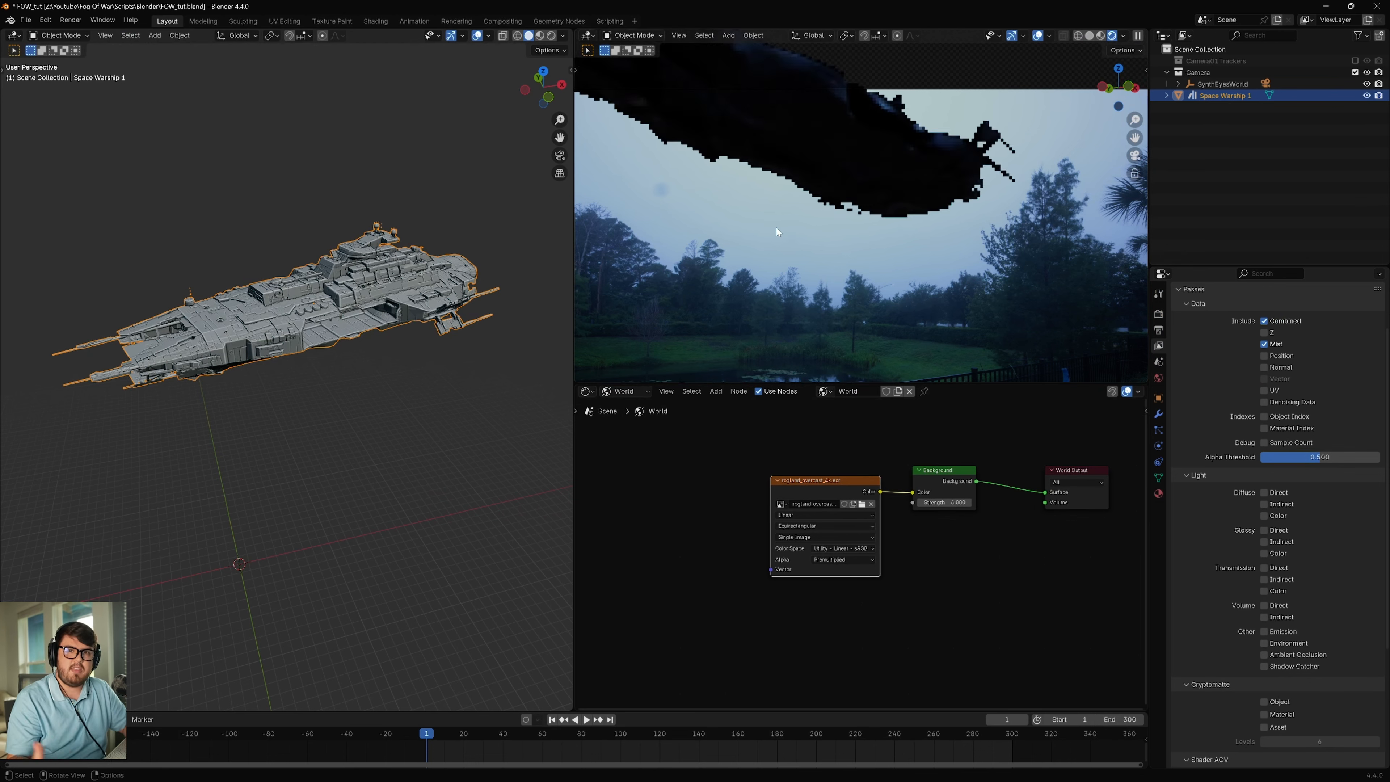
mouse_move(898, 254)
shift+middle_down()
mouse_move(925, 235)
mouse_move(889, 272)
shift+middle_up()
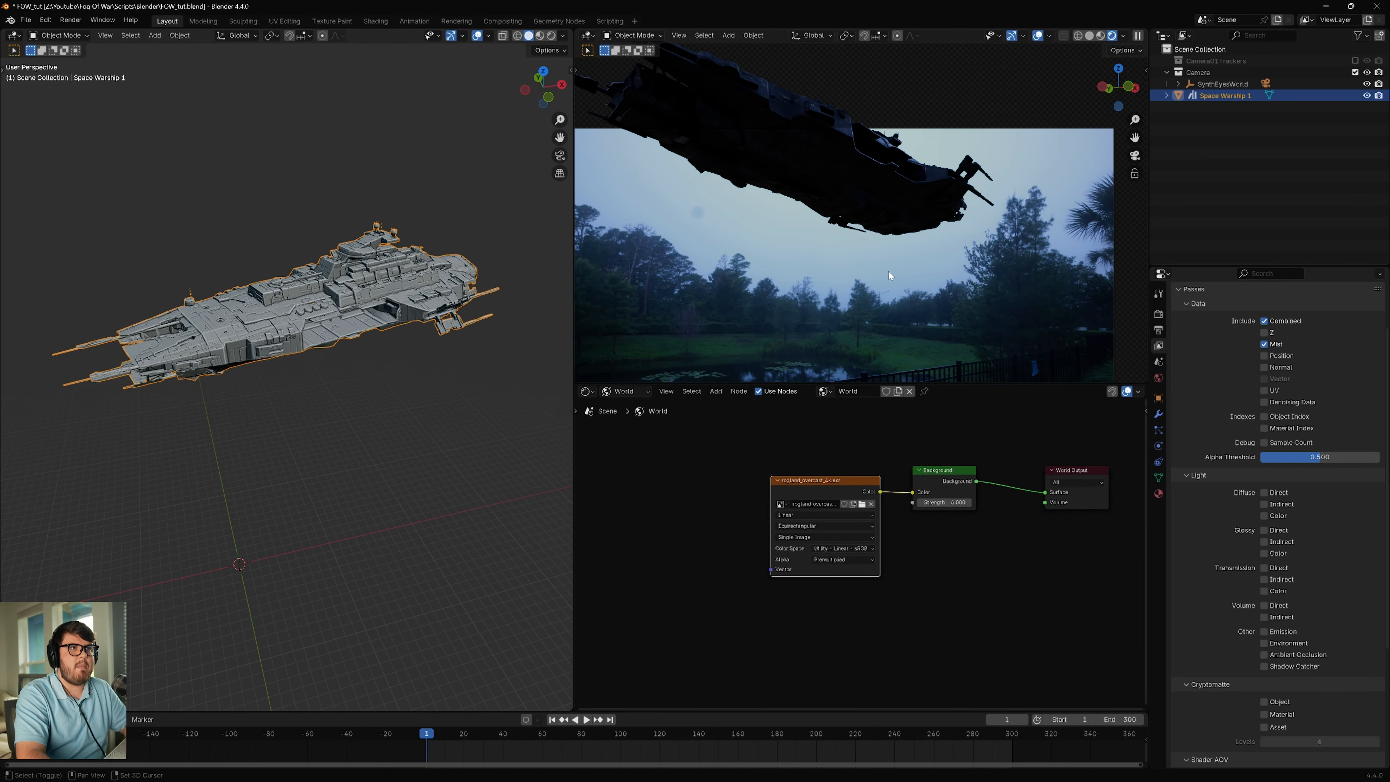
scroll(821, 166, up, 3)
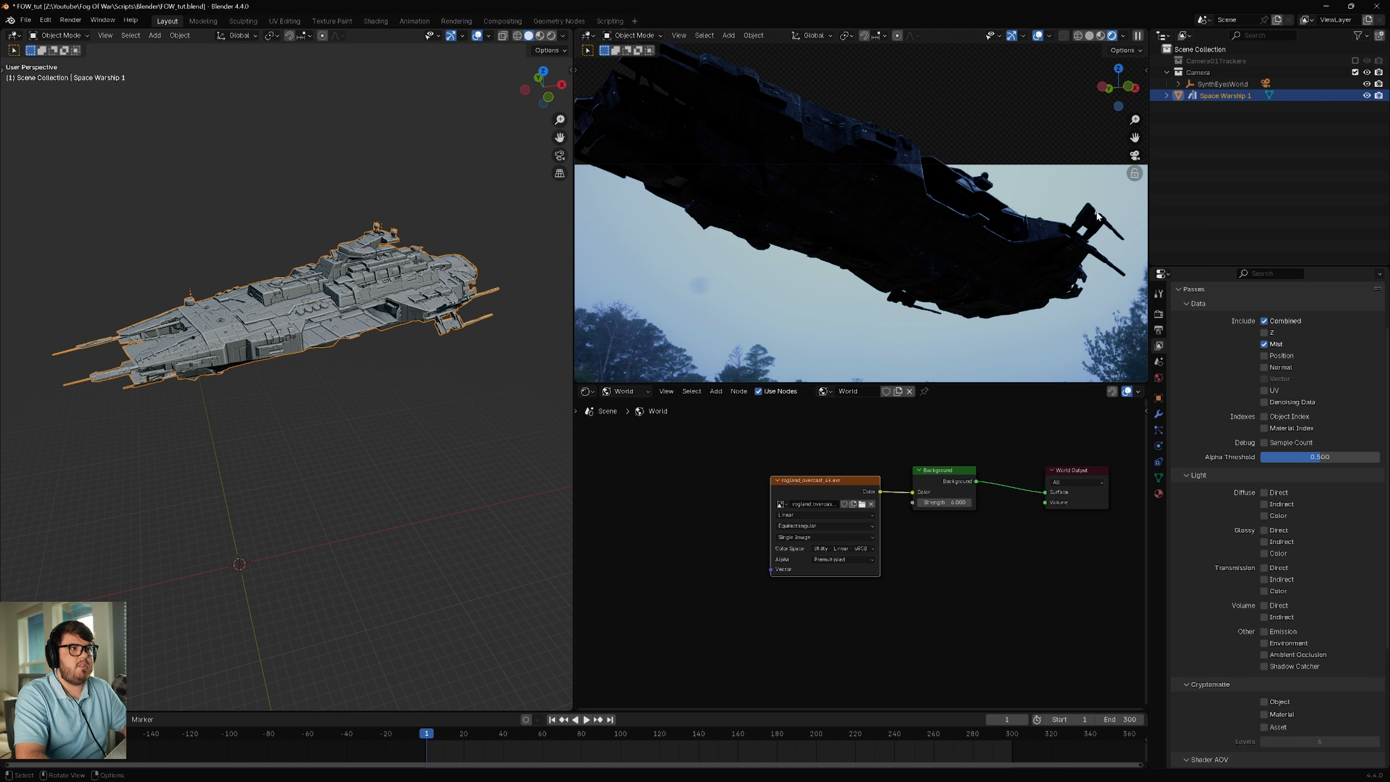
shift+middle_drag(1002, 306, 946, 250)
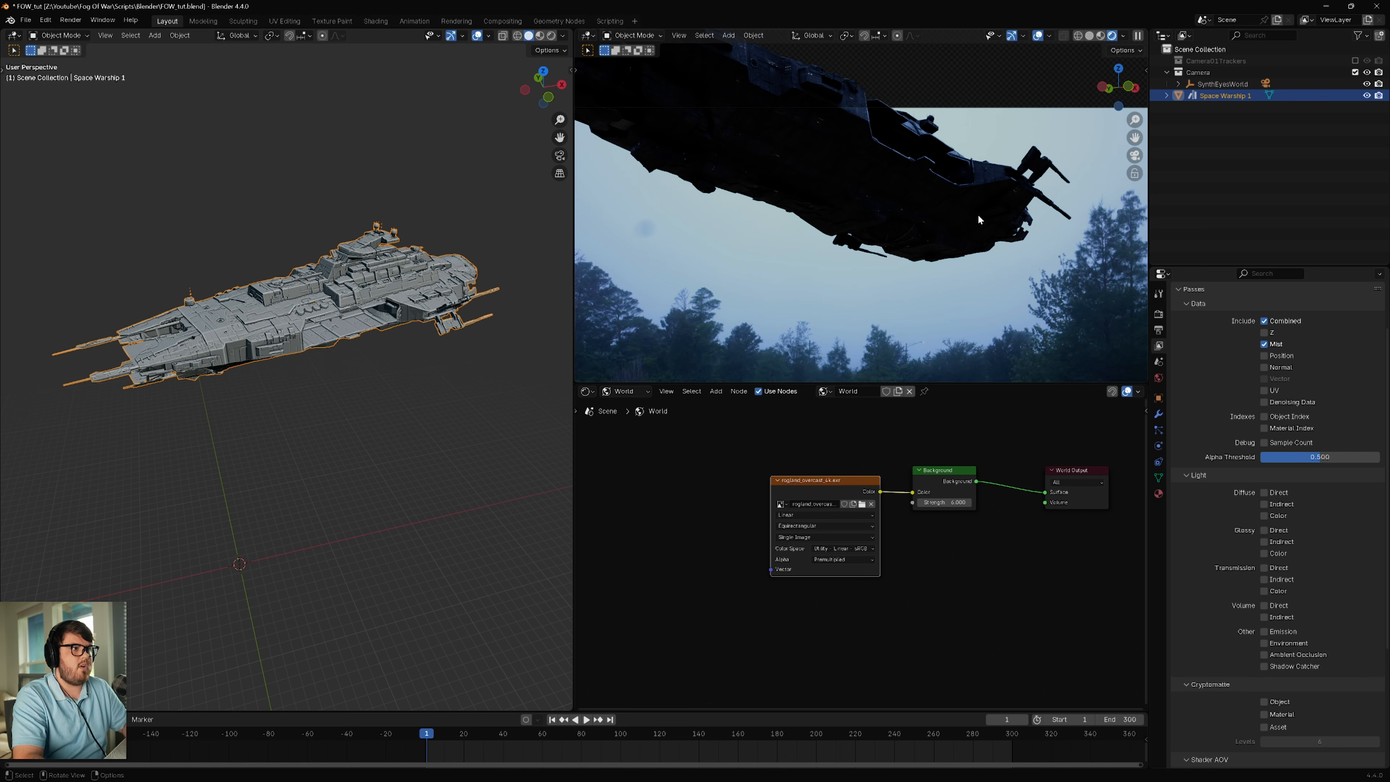
shift+middle_drag(978, 214, 932, 183)
click(1124, 35)
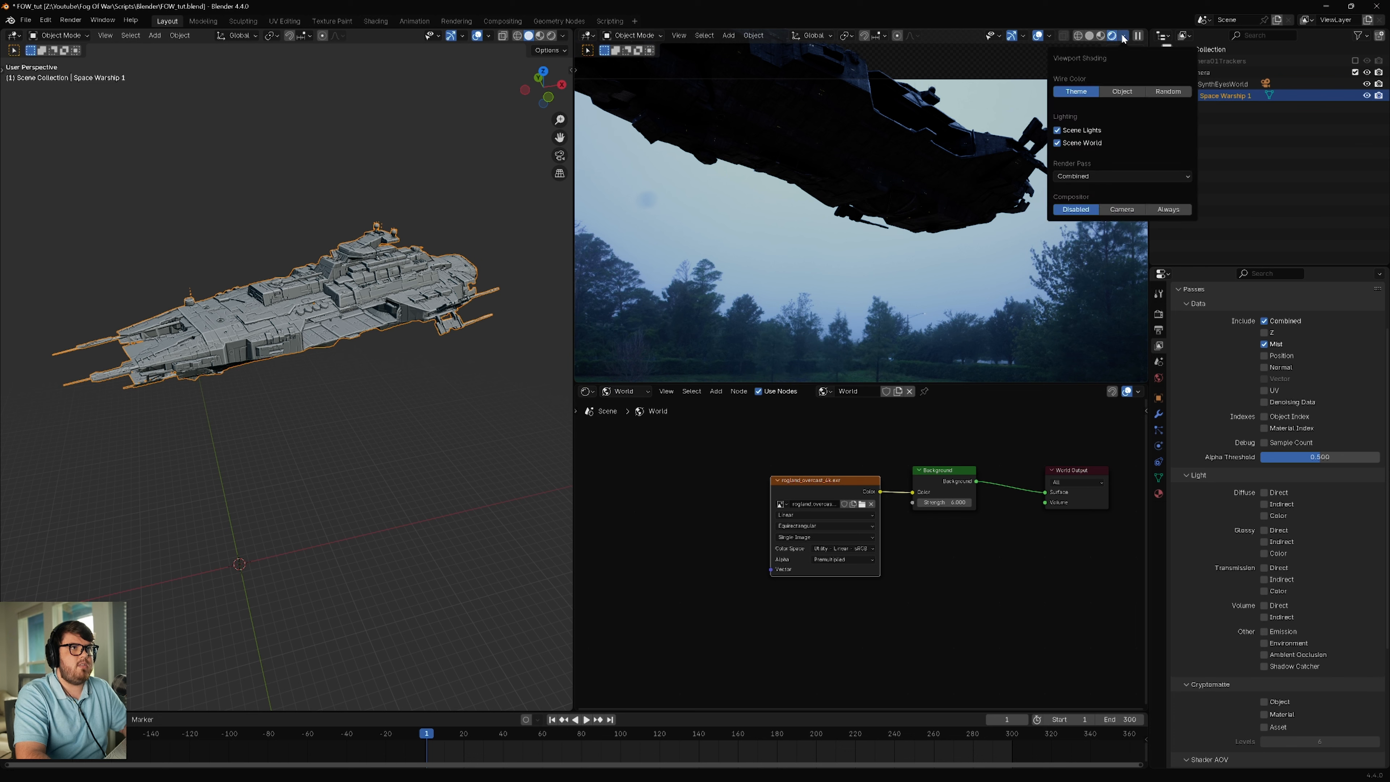
click(1076, 176)
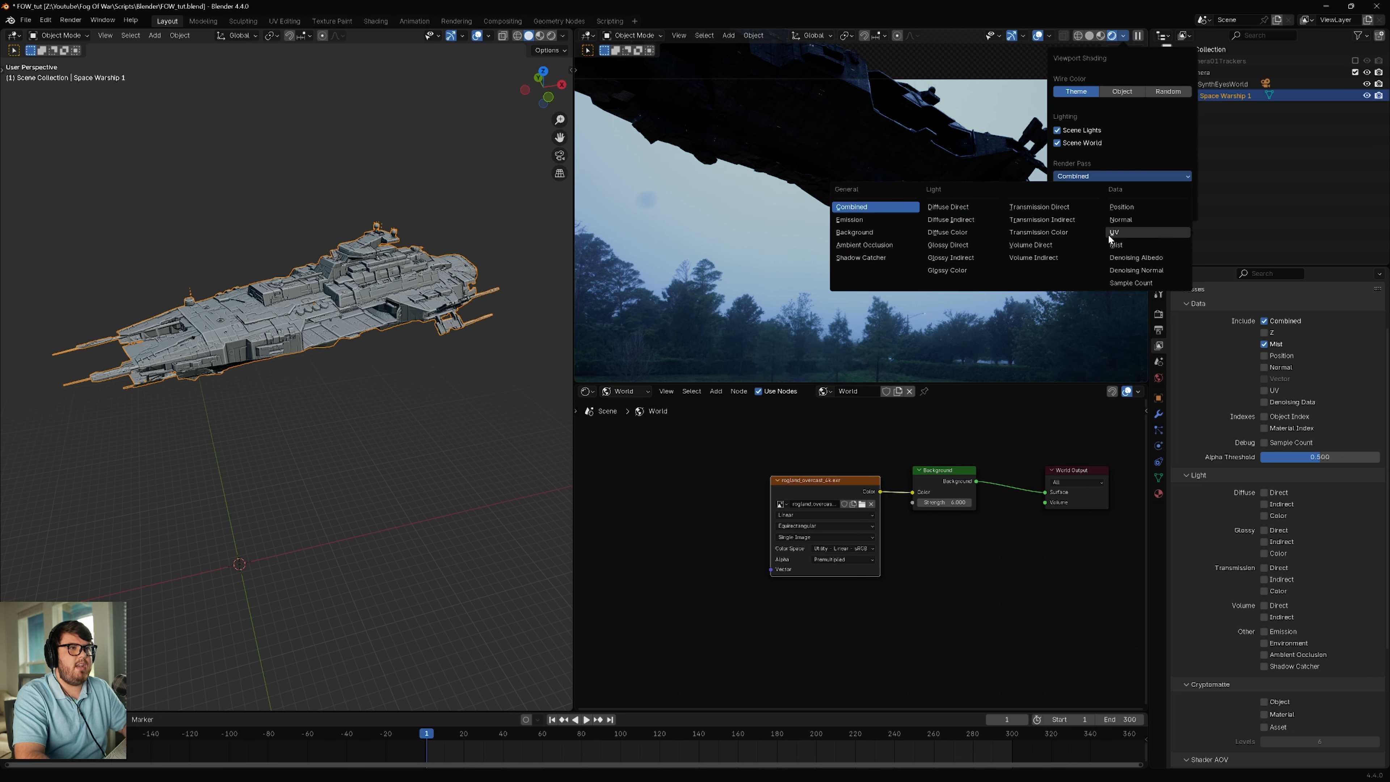
click(1116, 245)
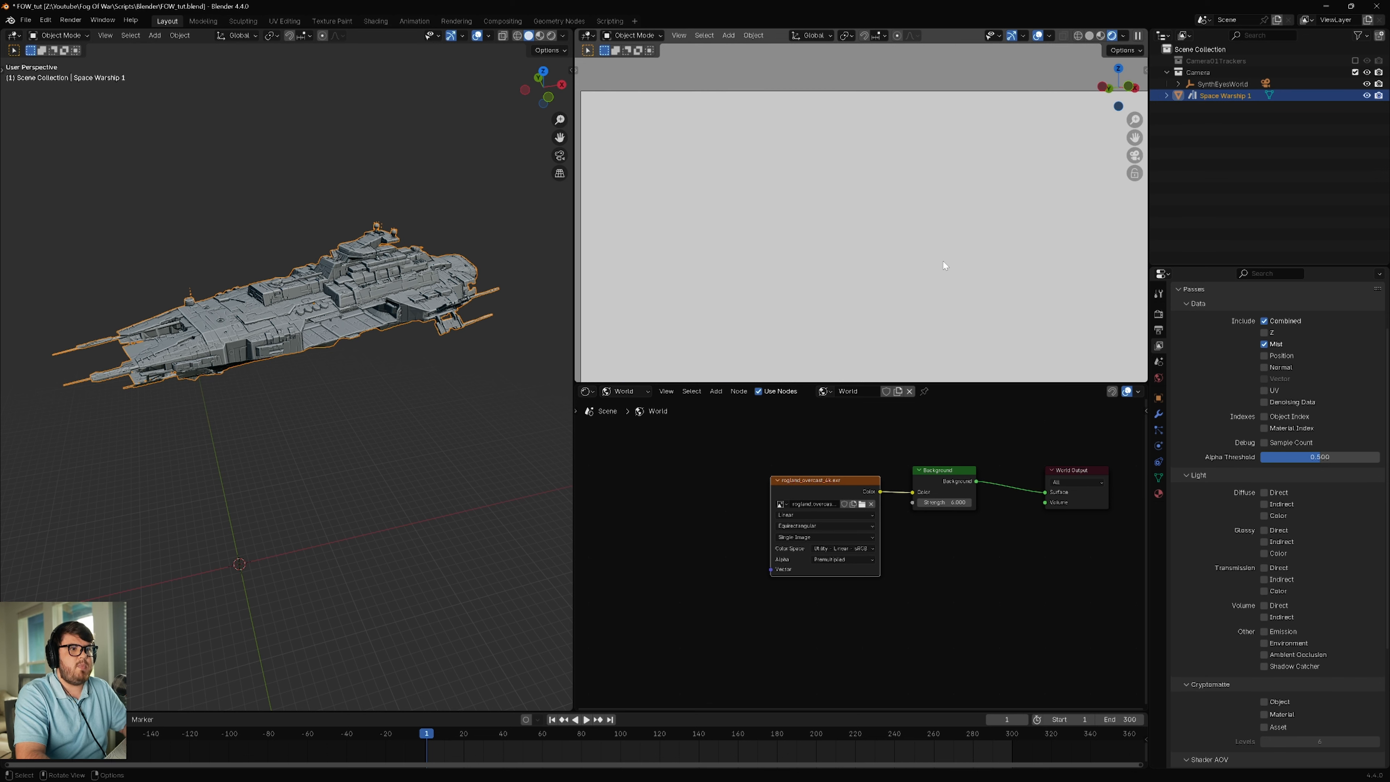
Step: Set the World's Mist Pass Depth to 769 m and check the gradient along the warship's hull
click(1159, 383)
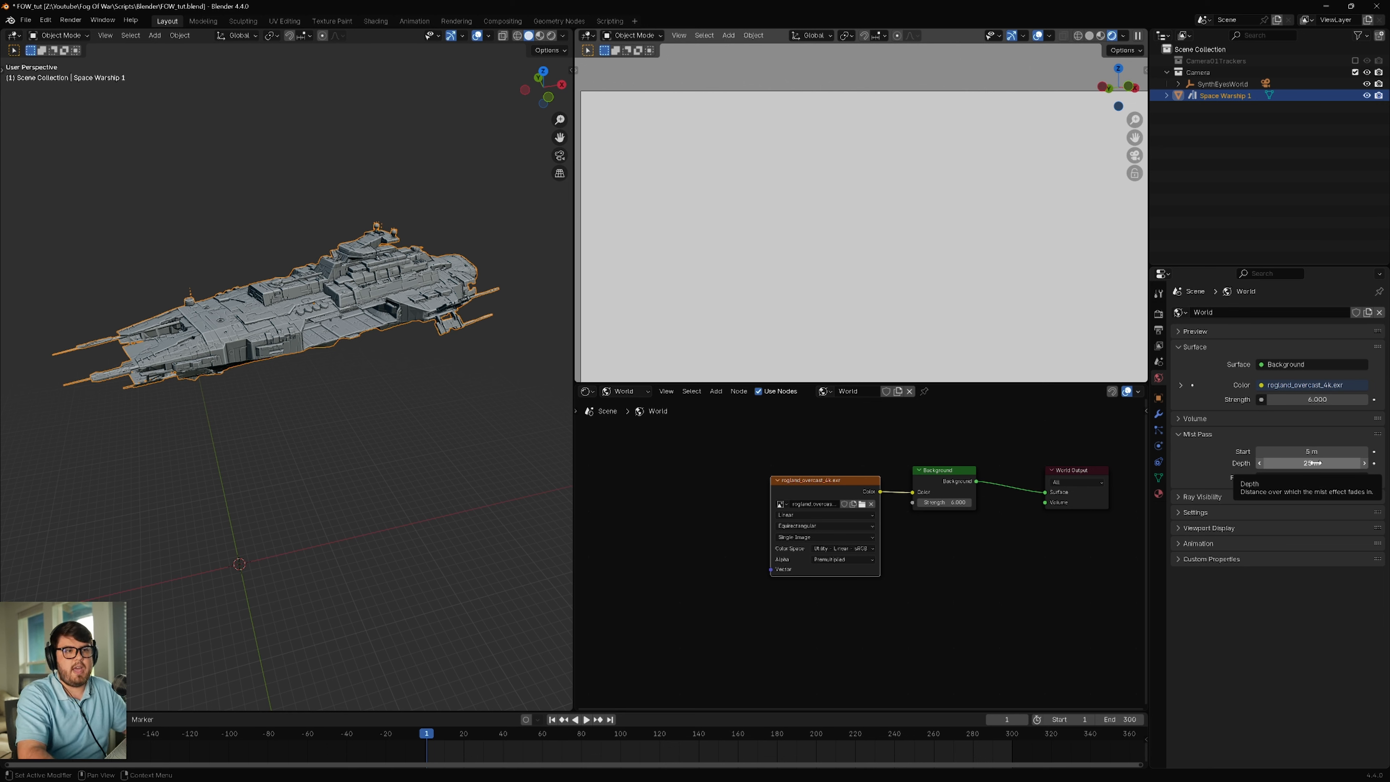
drag(1306, 463, 1363, 462)
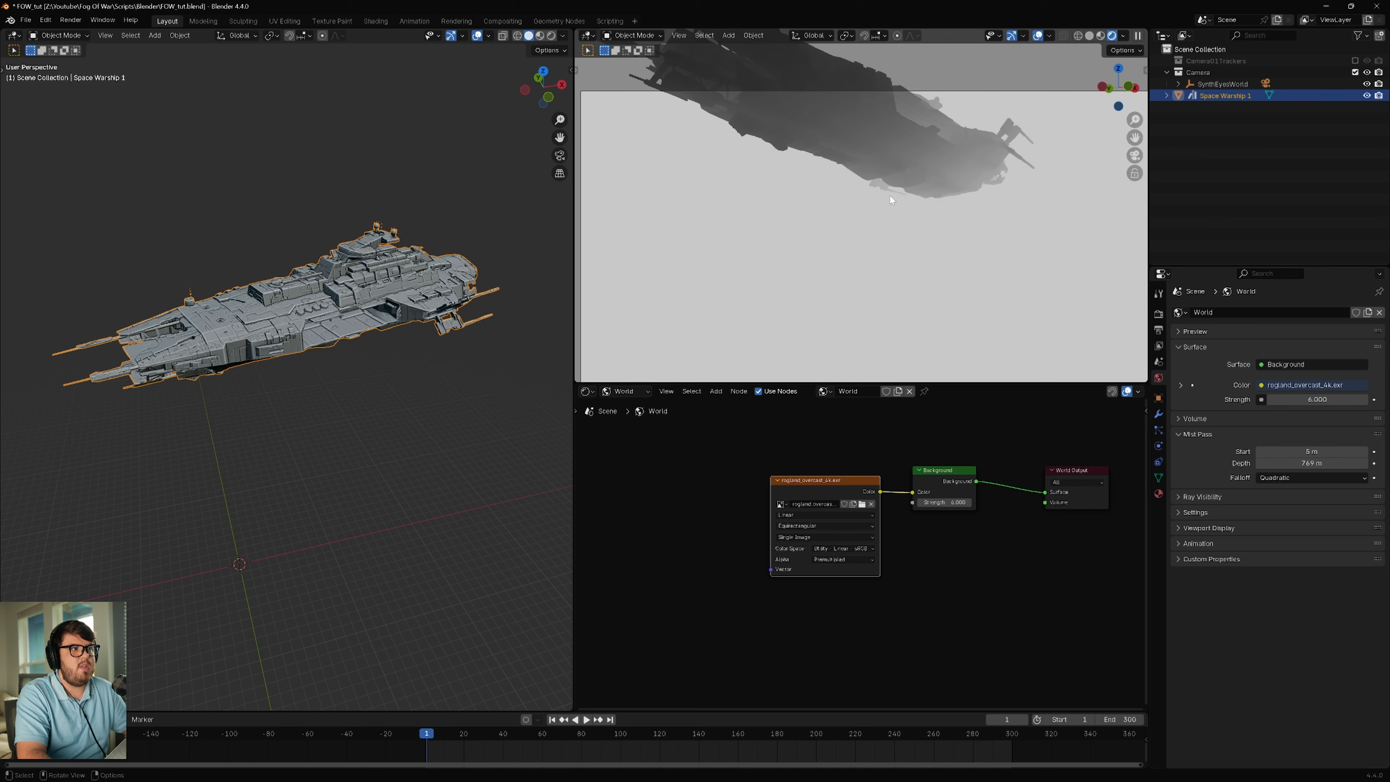
scroll(891, 200, up, 2)
scroll(879, 168, down, 3)
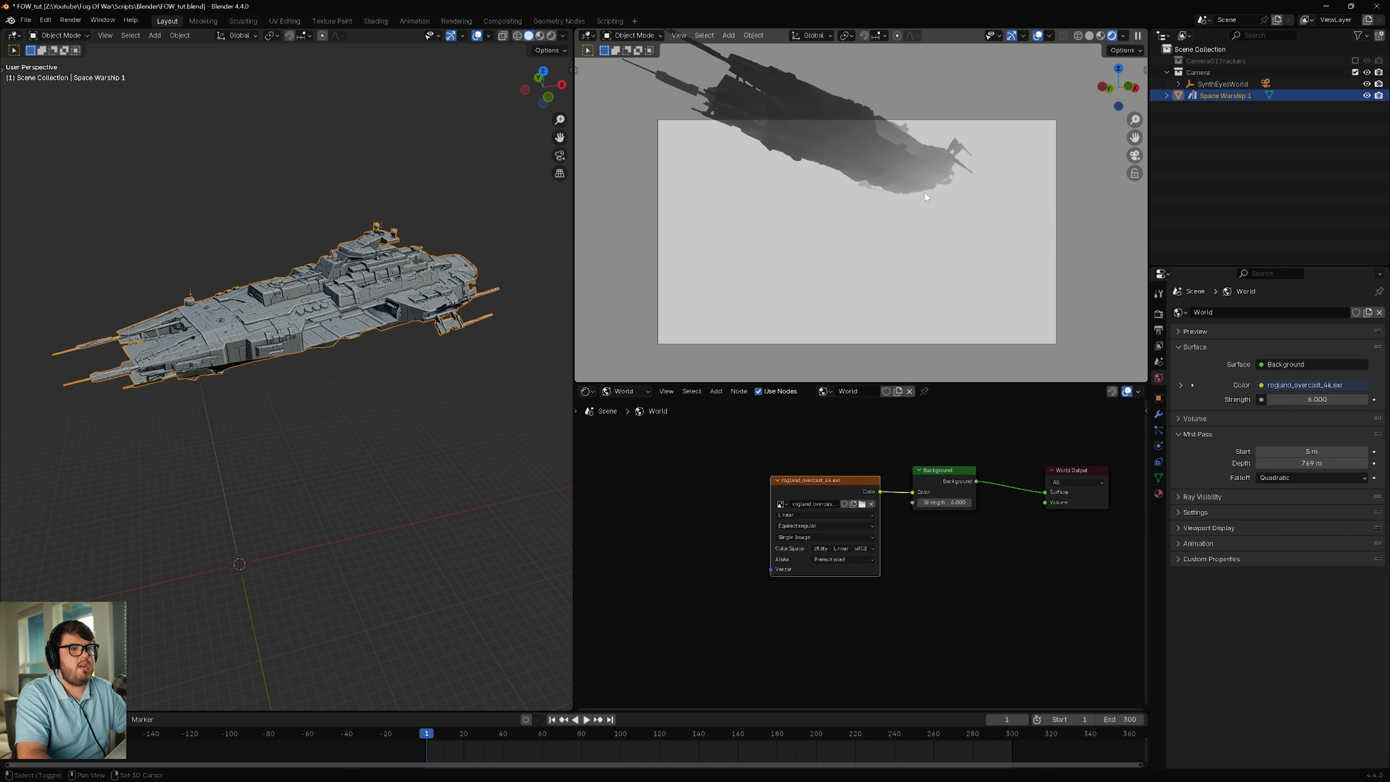
scroll(755, 157, up, 4)
shift+middle_drag(850, 160, 871, 193)
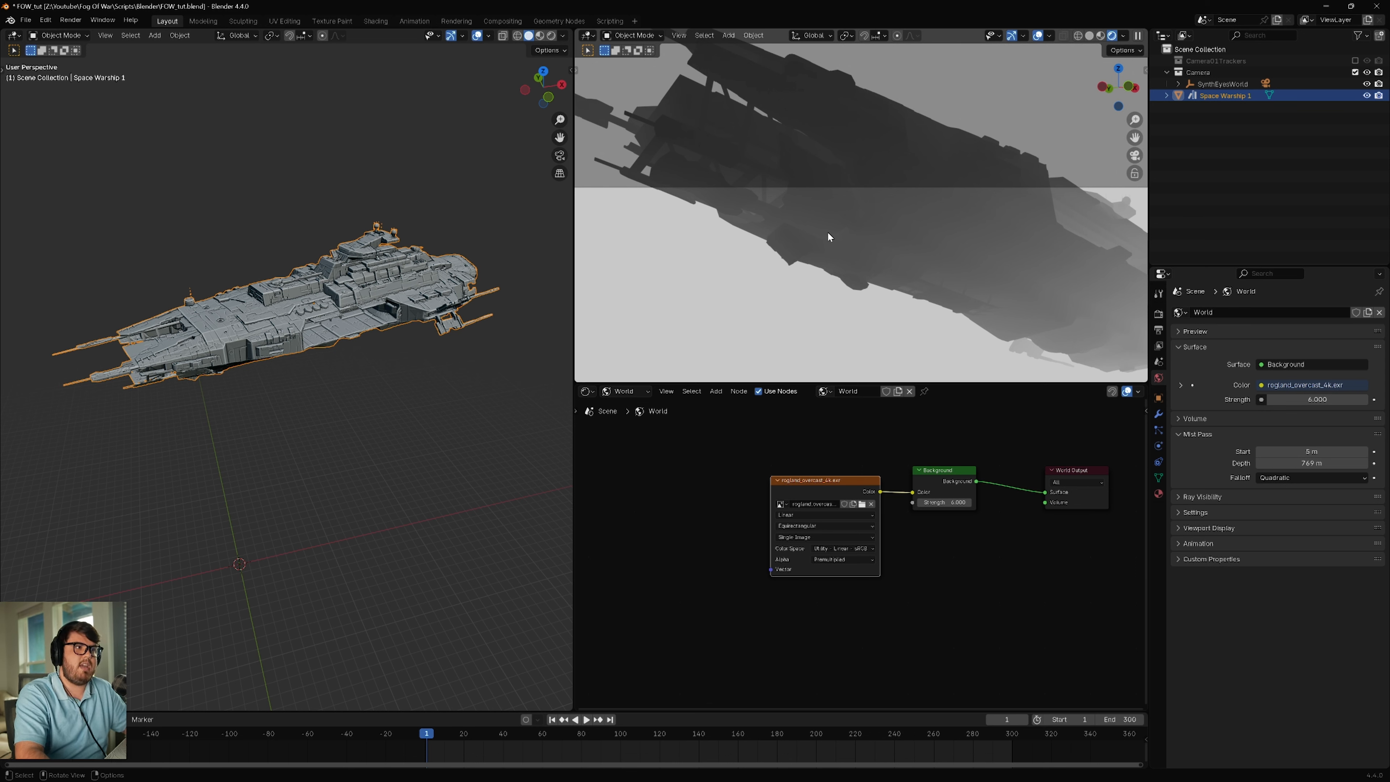
scroll(828, 232, down, 4)
shift+middle_drag(894, 258, 872, 243)
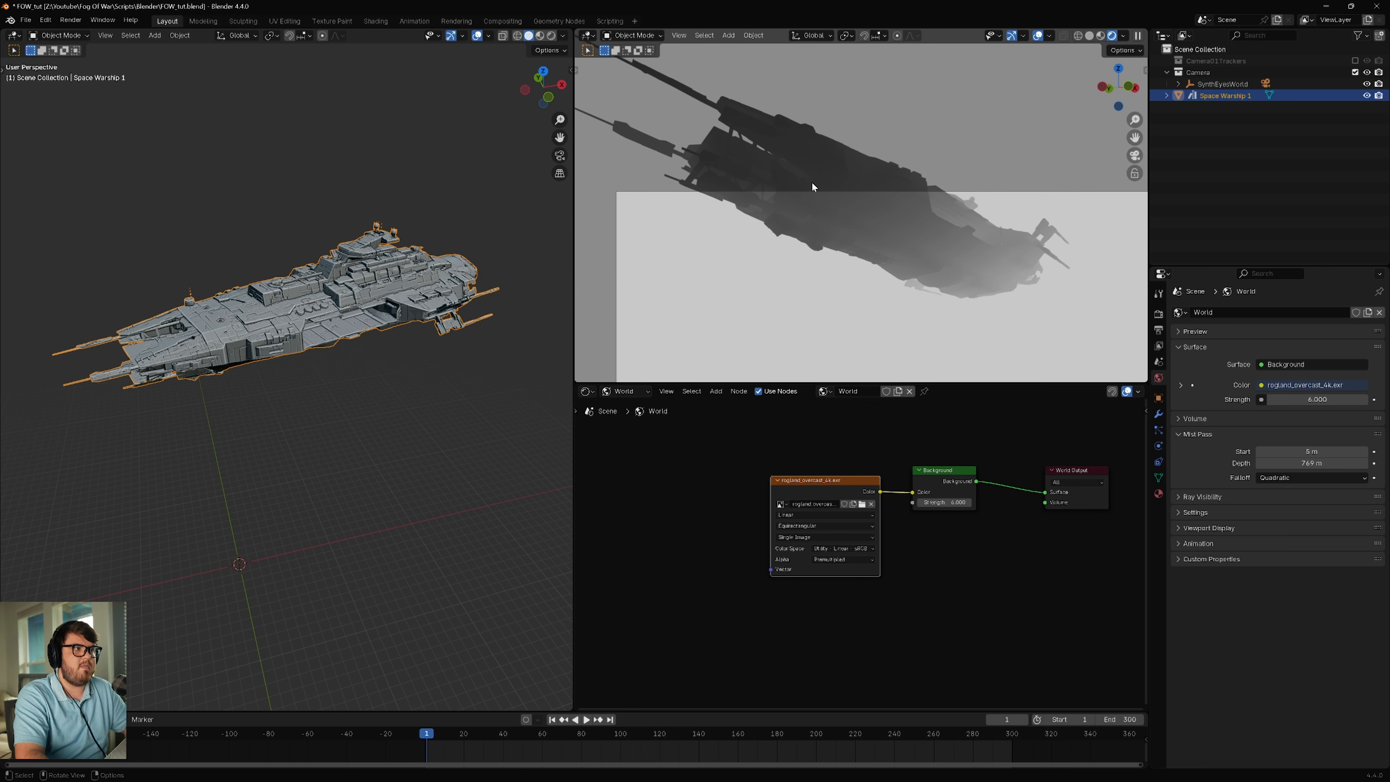
scroll(799, 219, up, 4)
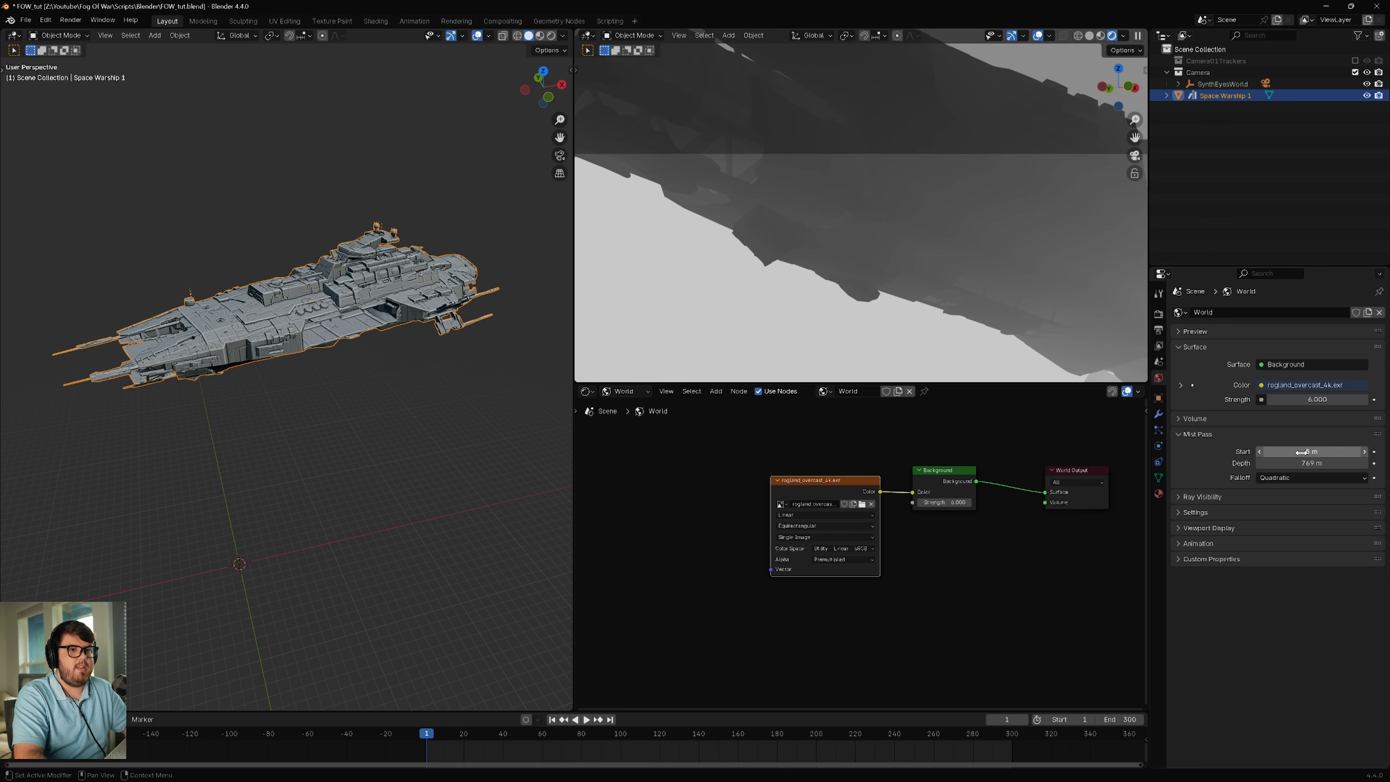
Step: Set the World's Mist Pass Start to 100 m and check the mist on the warship
drag(1308, 451, 1337, 451)
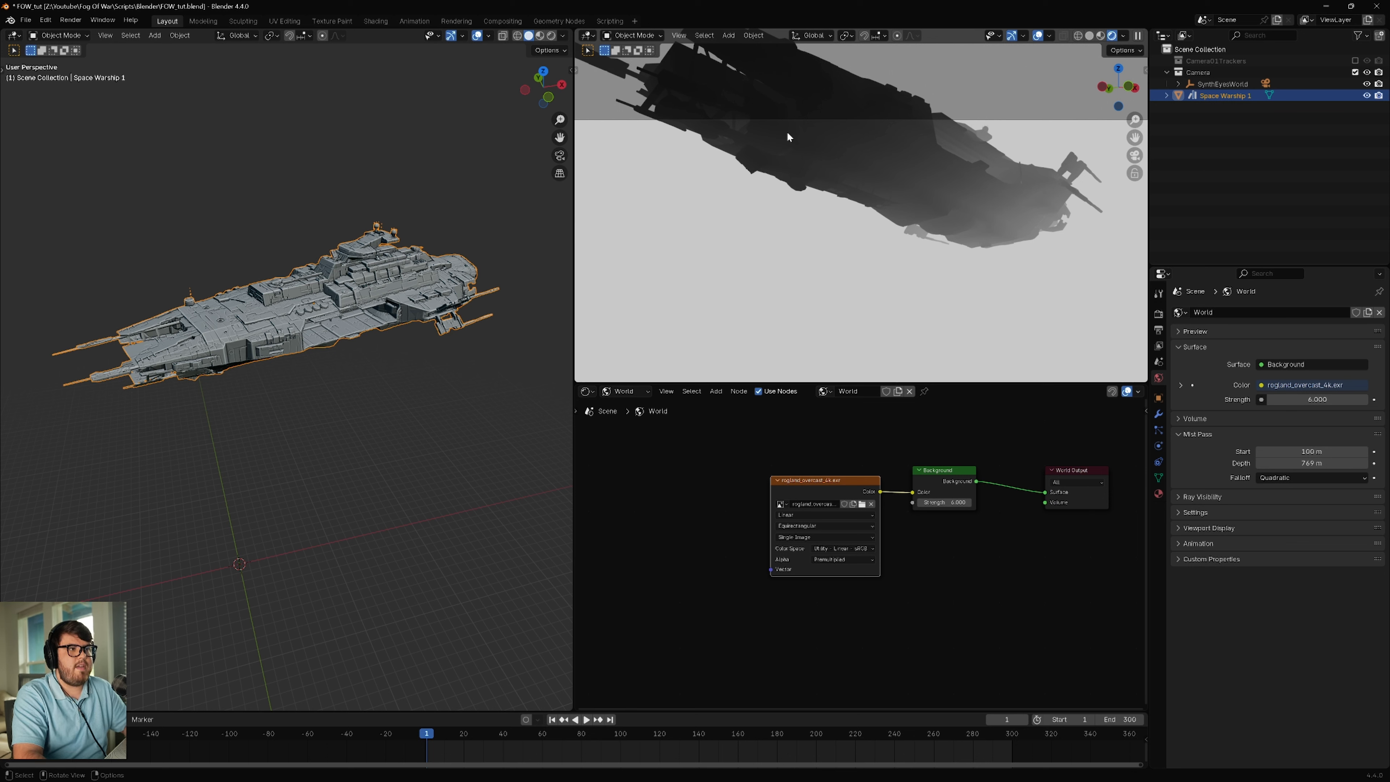
scroll(863, 139, up, 5)
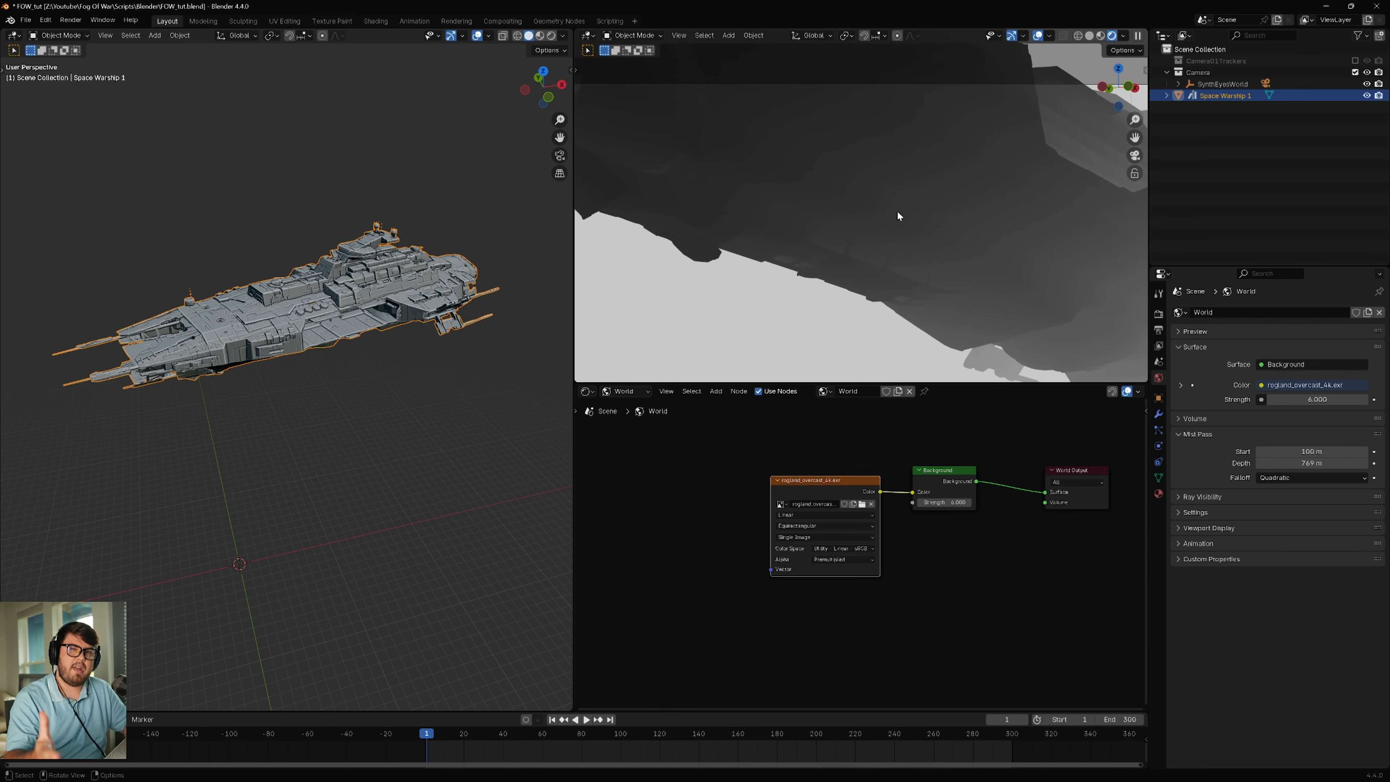
shift+middle_drag(913, 200, 1121, 43)
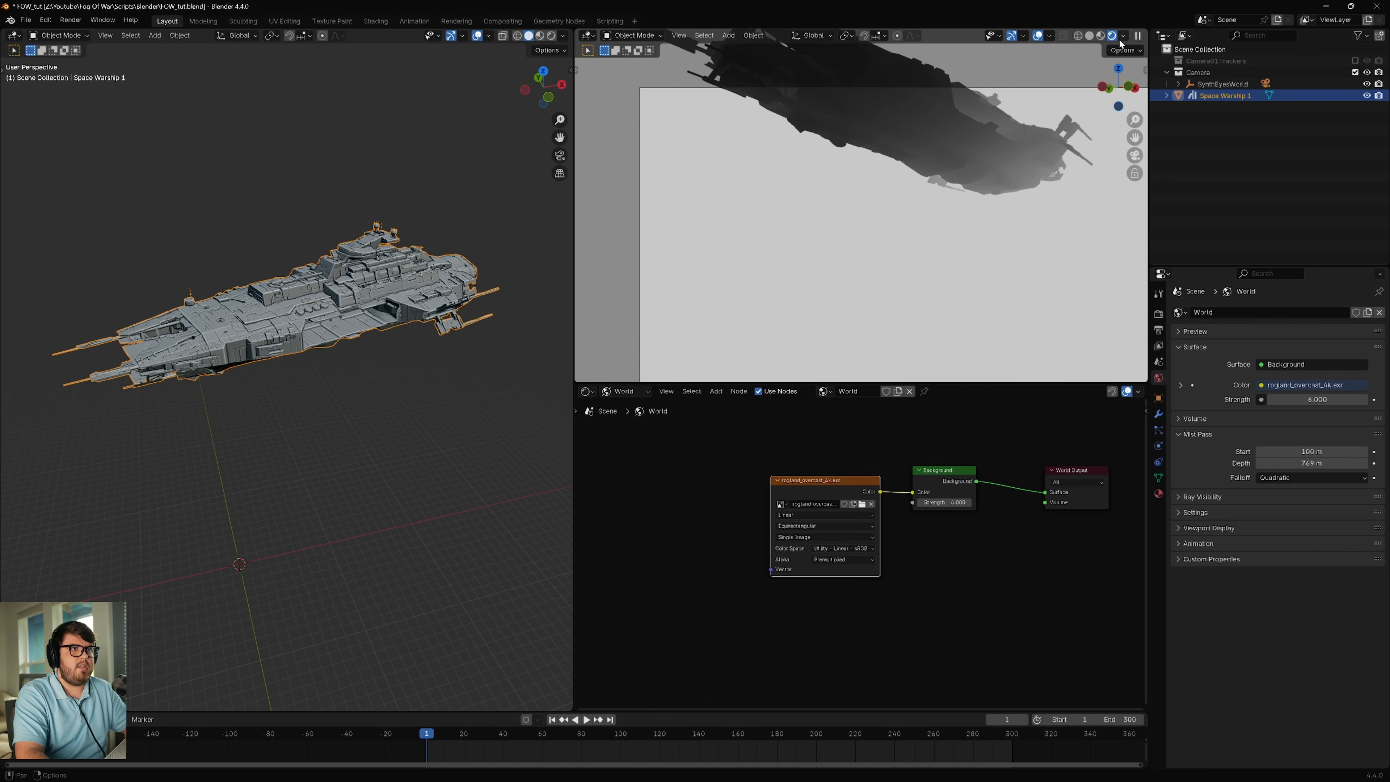
Step: Return the camera view's render pass to Combined, switch the view to Solid shading, and deselect the warship
click(1122, 37)
click(1111, 174)
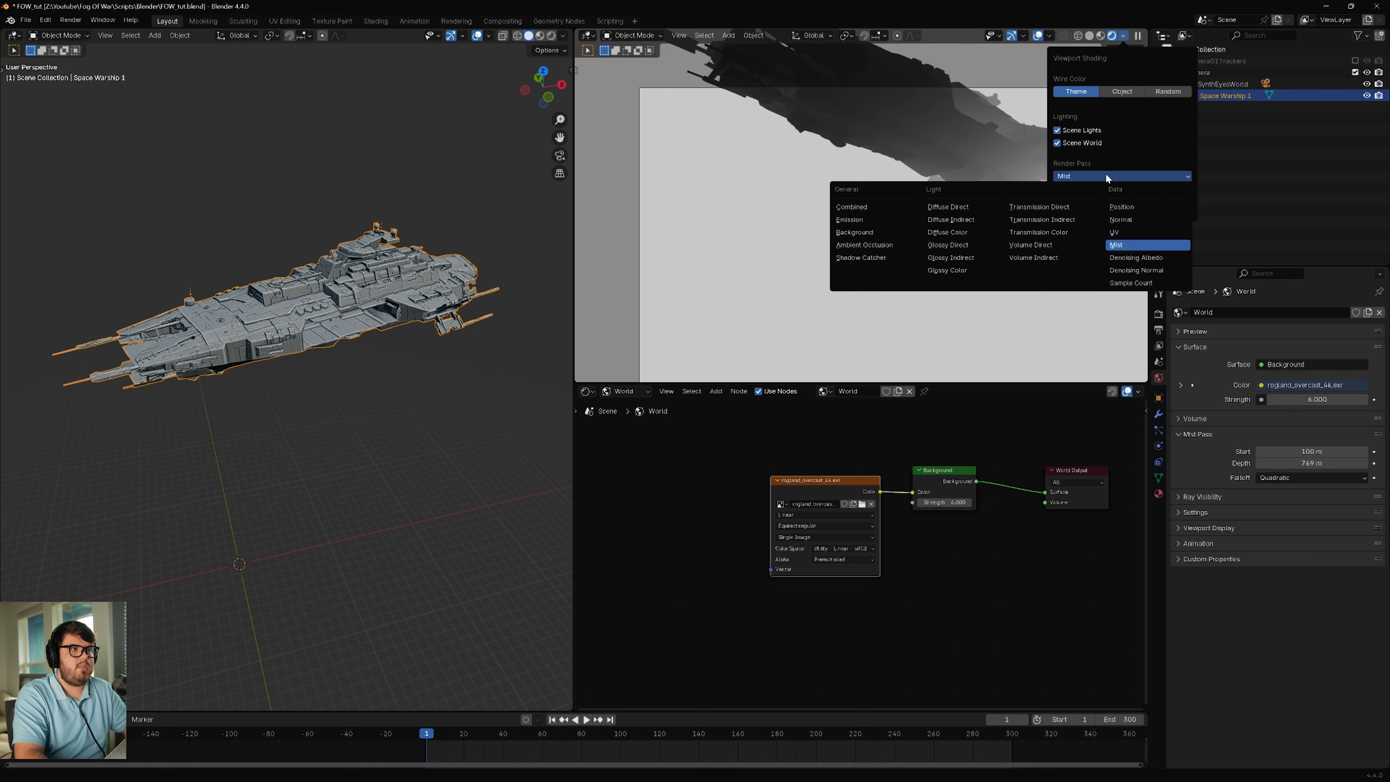
click(866, 205)
shift+middle_drag(965, 259, 911, 228)
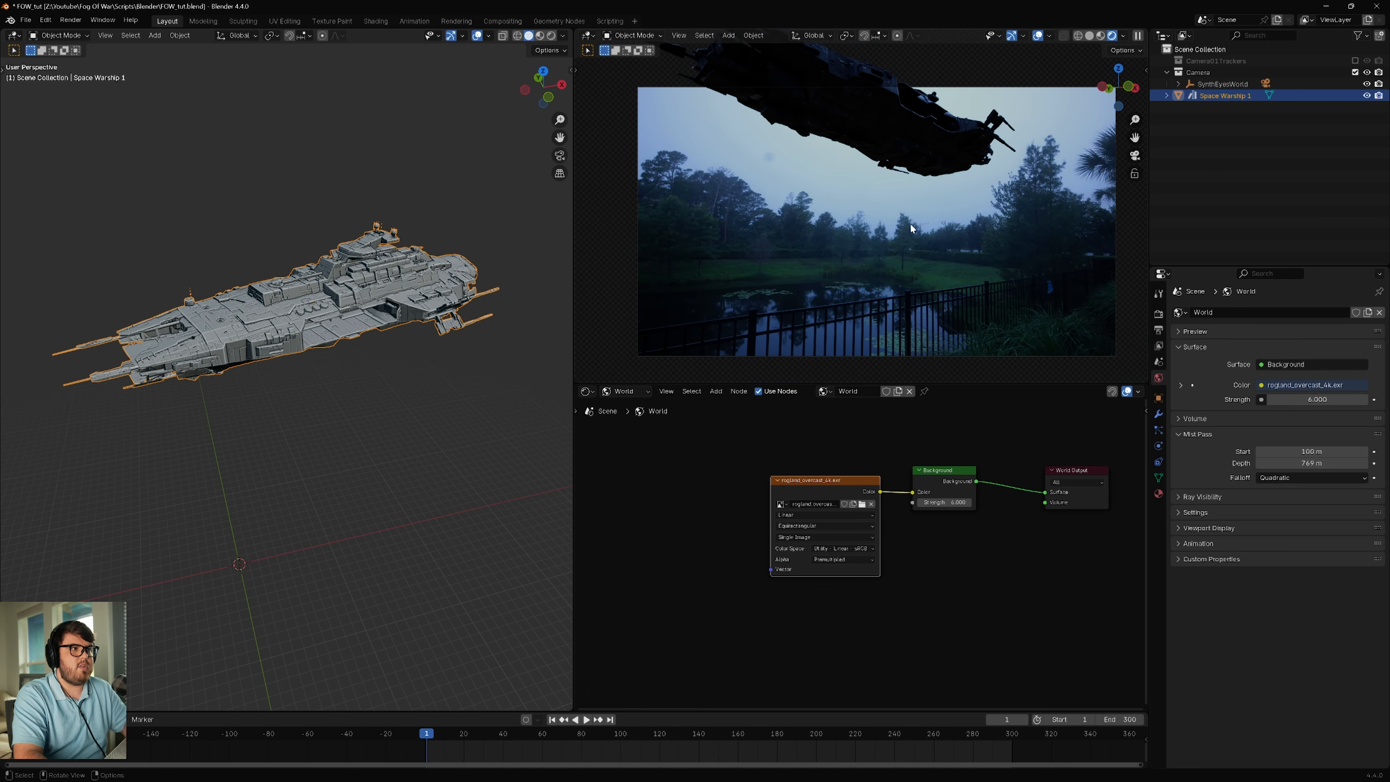
key(z)
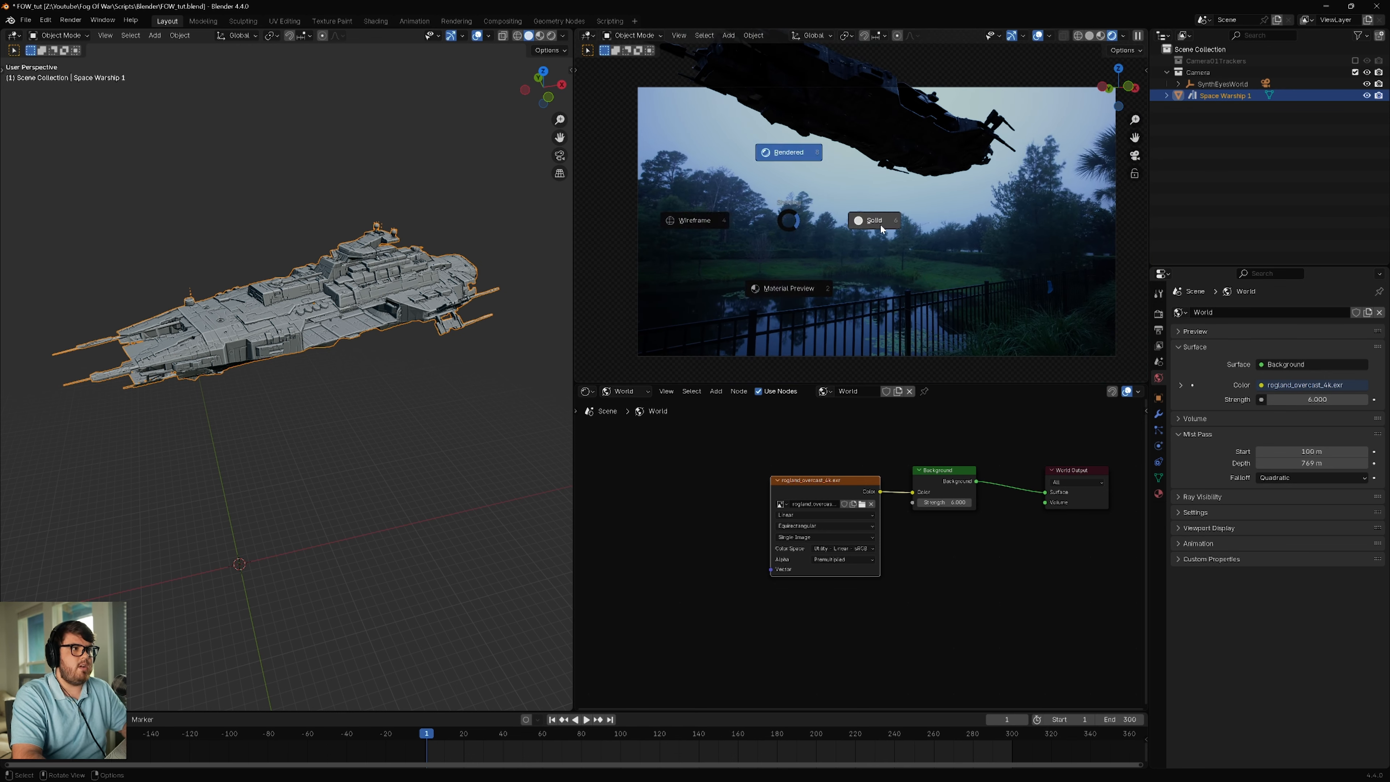
click(881, 224)
click(881, 225)
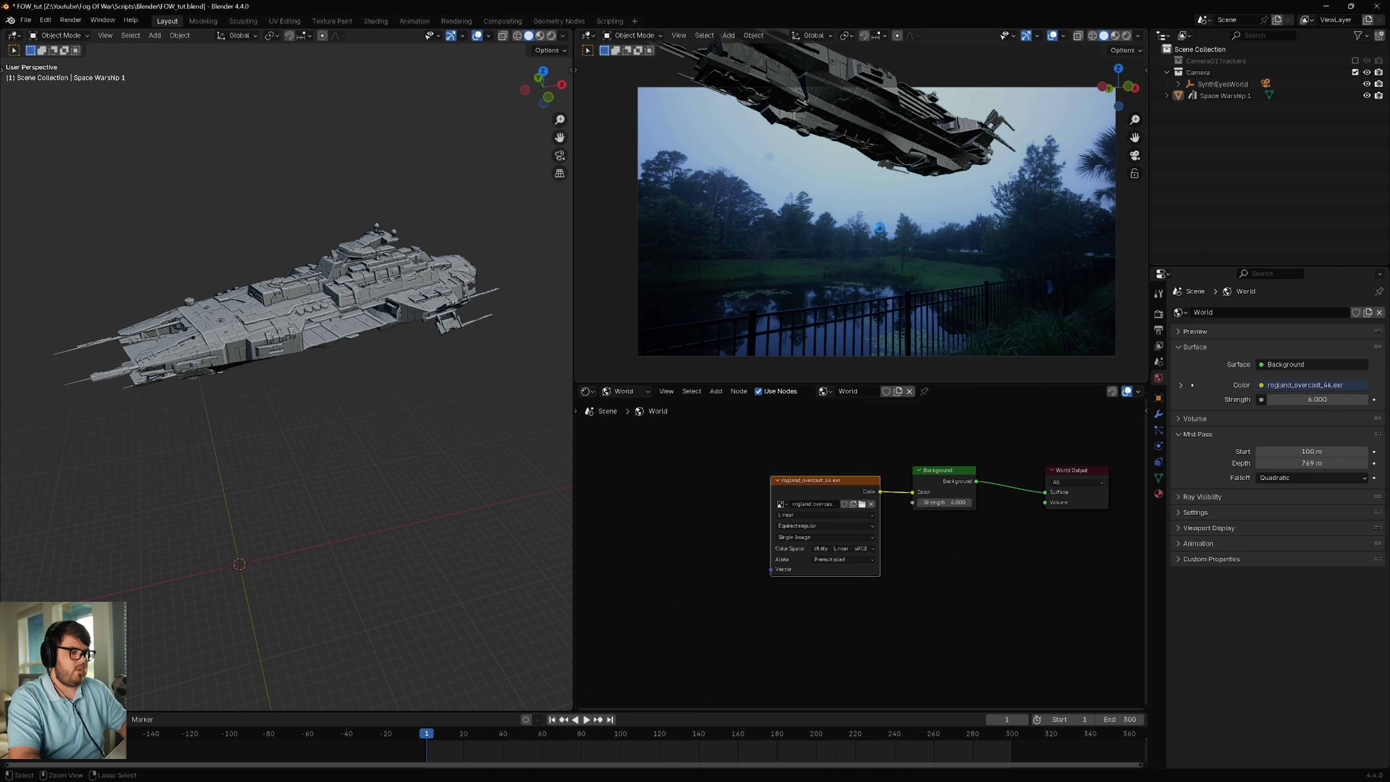
Step: Save the blend file, then render the current frame and close the render window
key(ctrl+s)
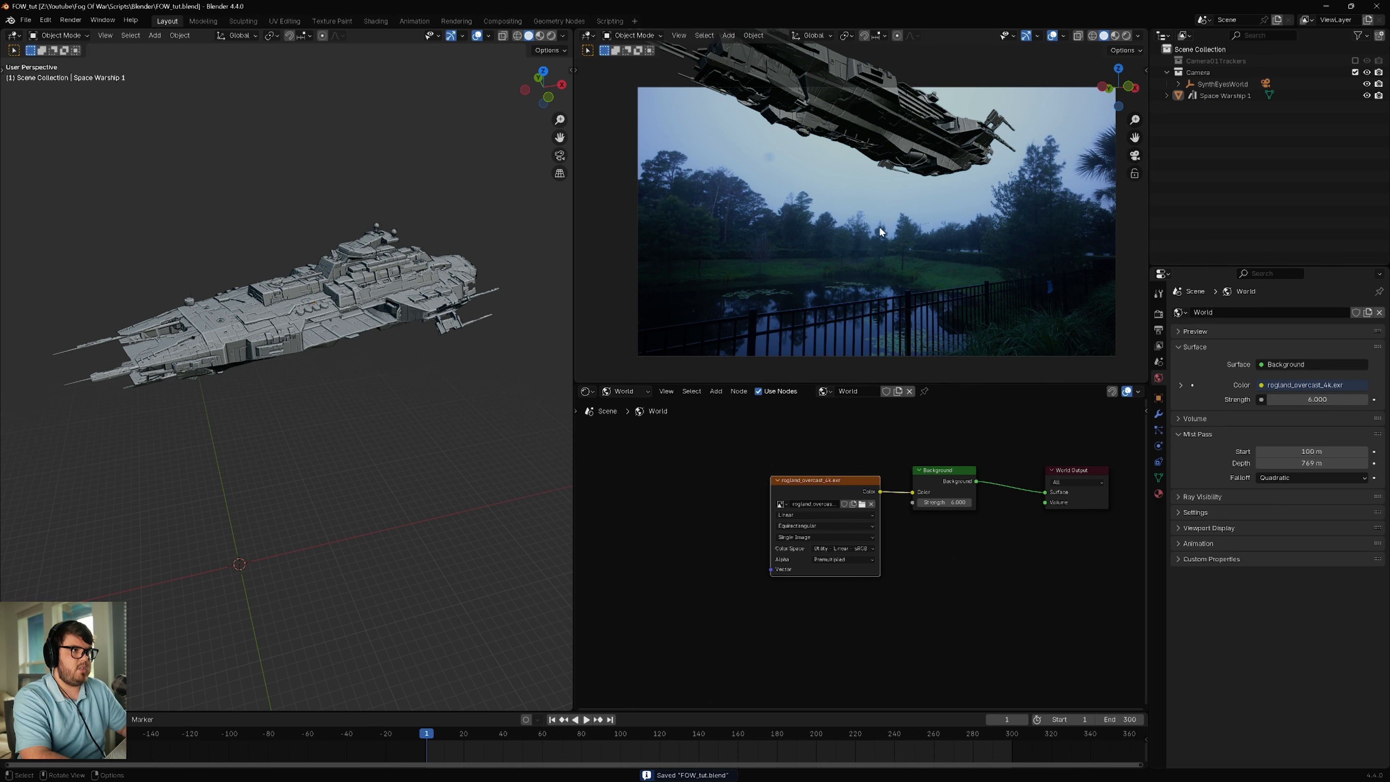
key(F12)
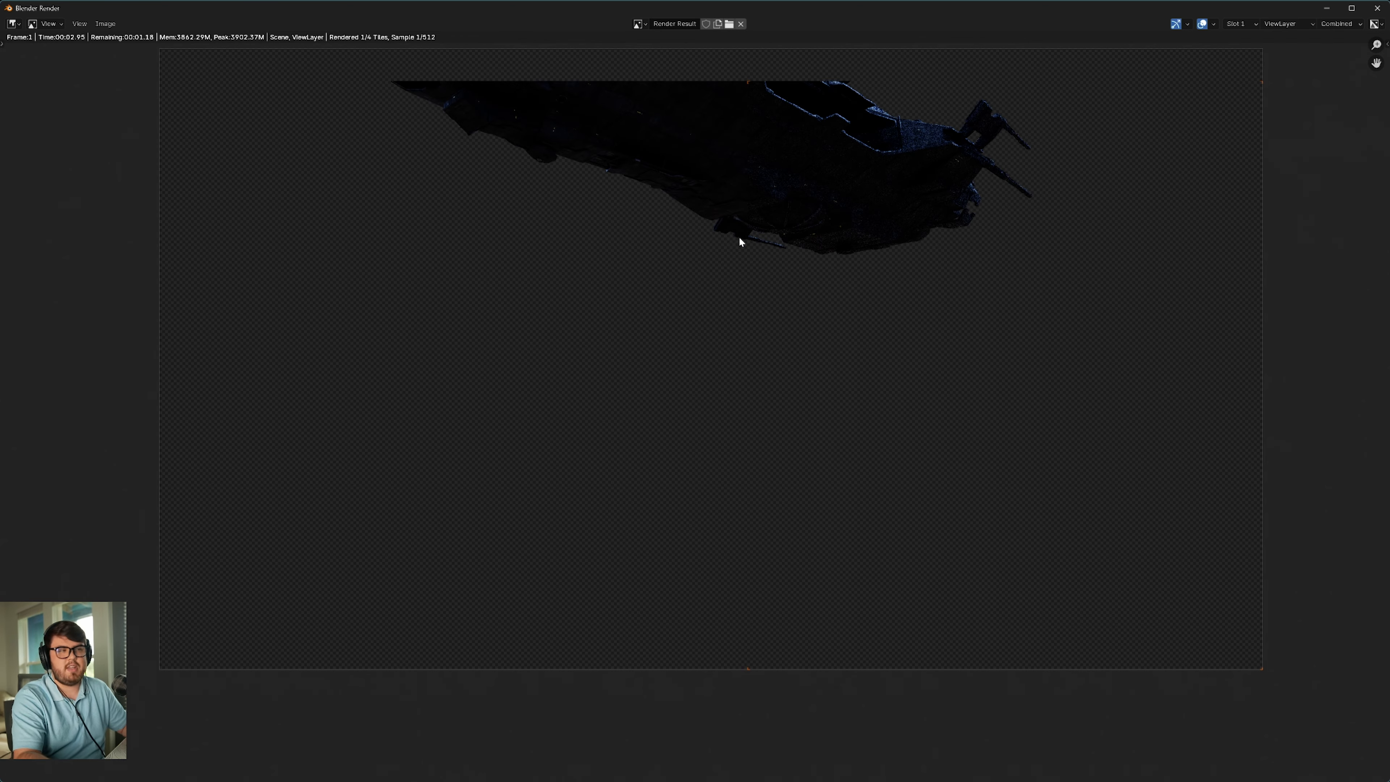
click(1377, 8)
Step: In the compositing workspace, preview the Render Layers node's Mist pass against its Image pass in the backdrop
click(485, 24)
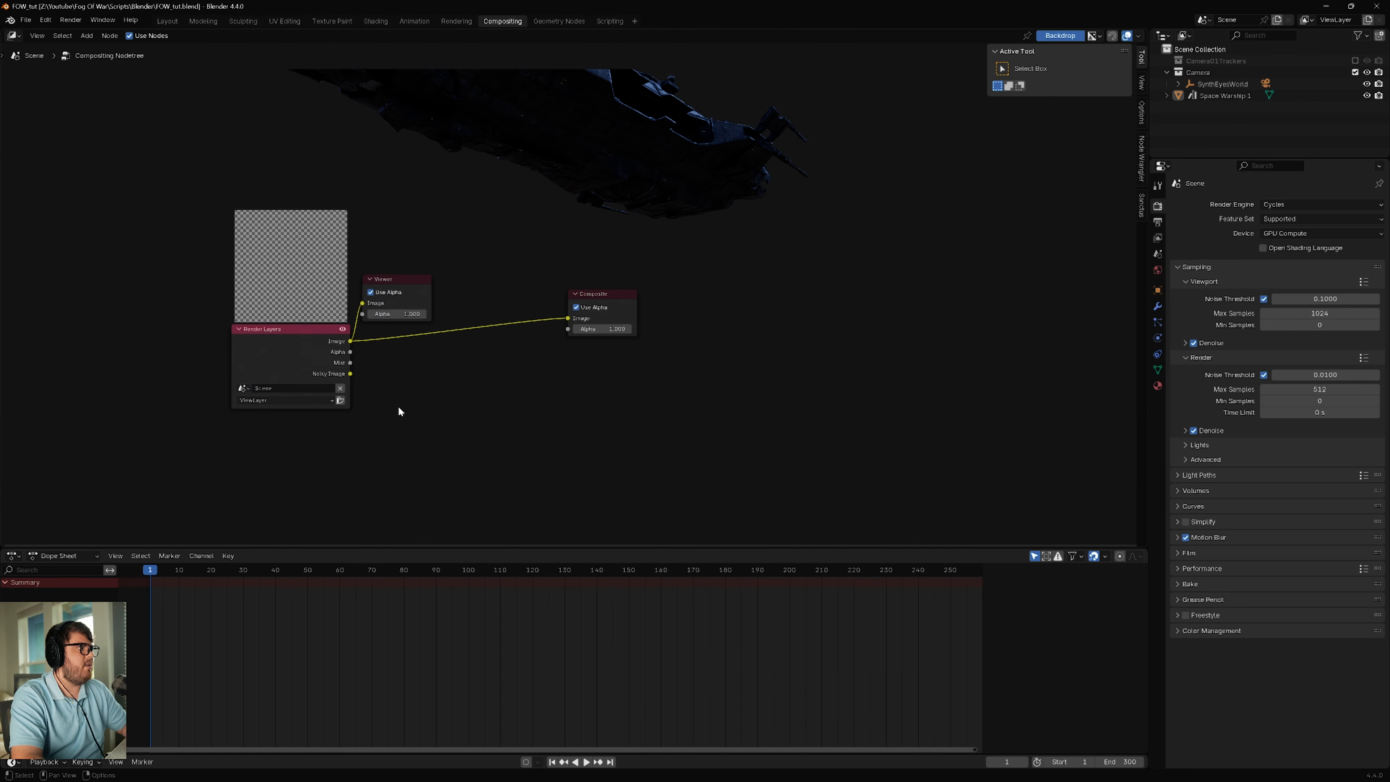
middle_drag(399, 412, 458, 400)
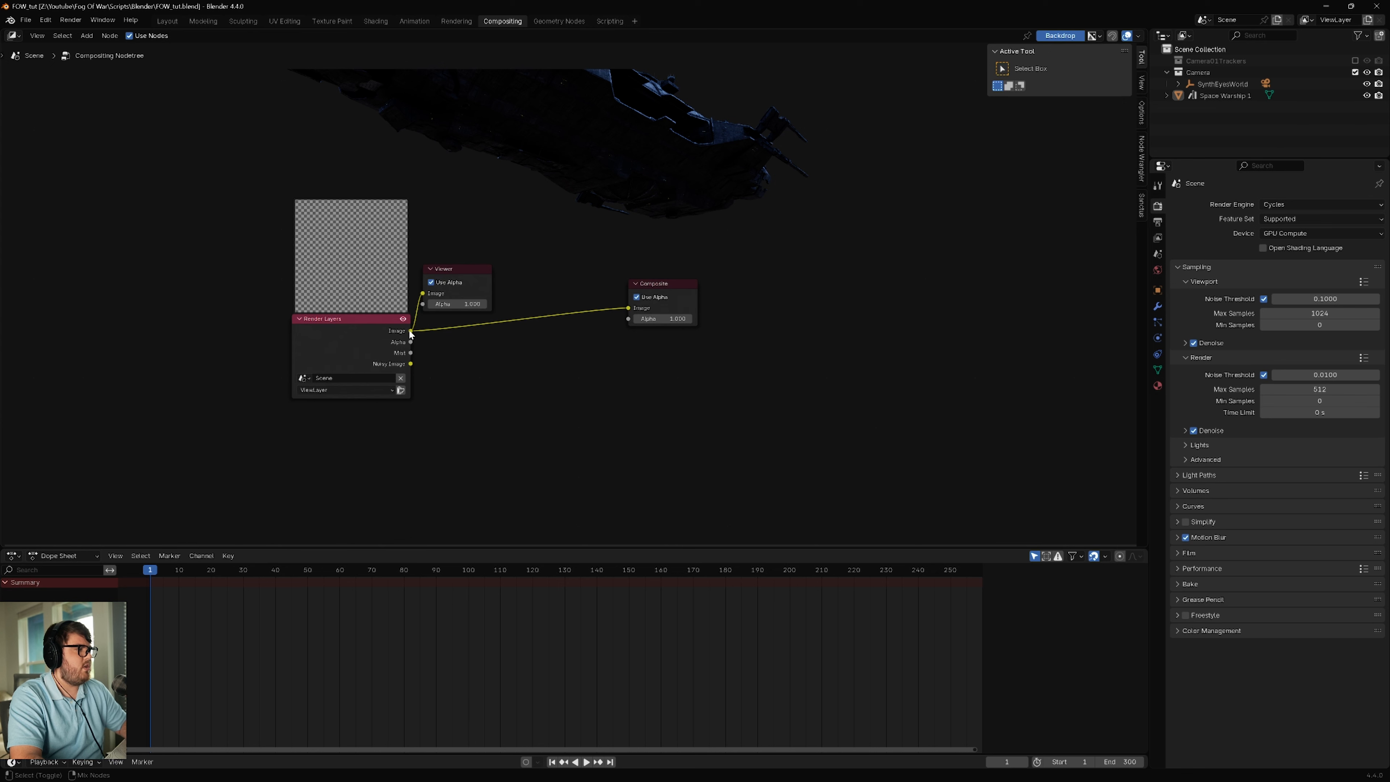
ctrl+shift+click(412, 355)
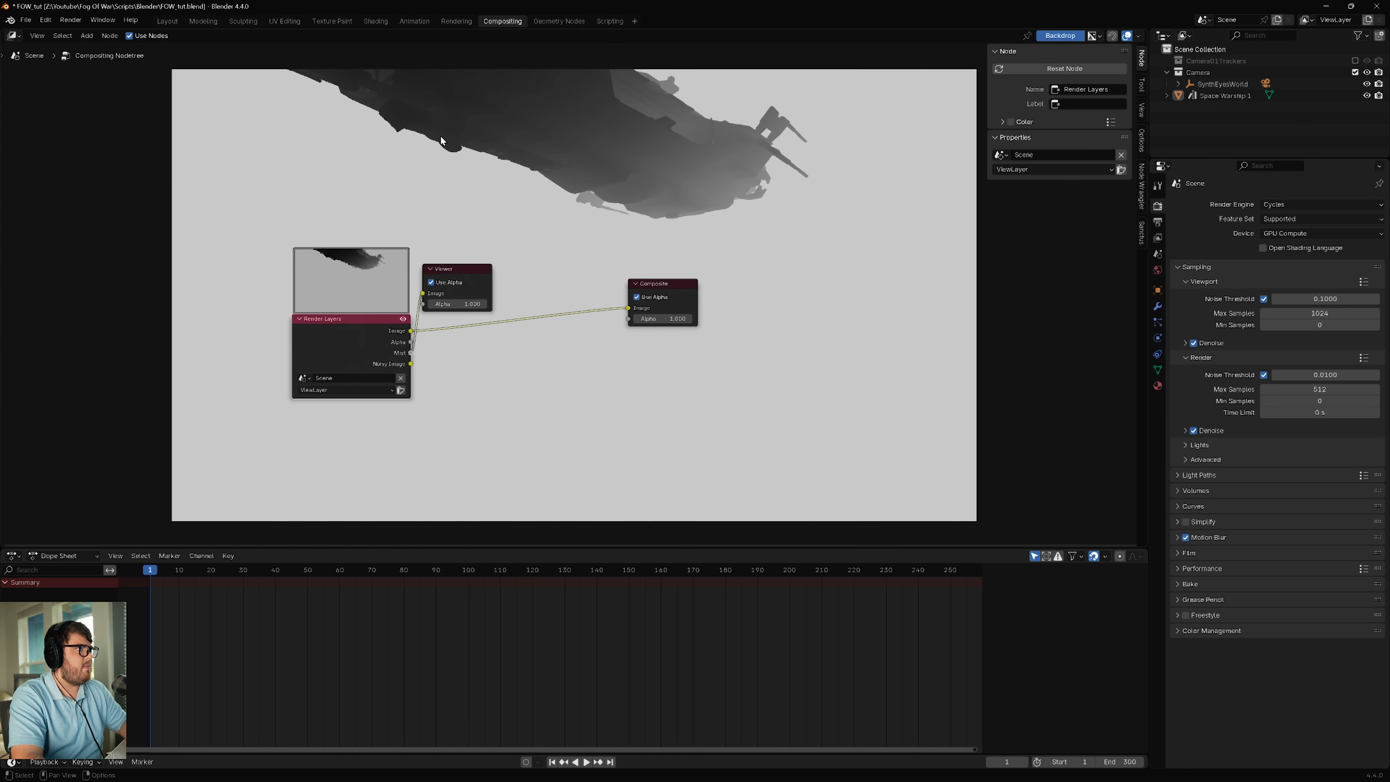
ctrl+shift+click(410, 334)
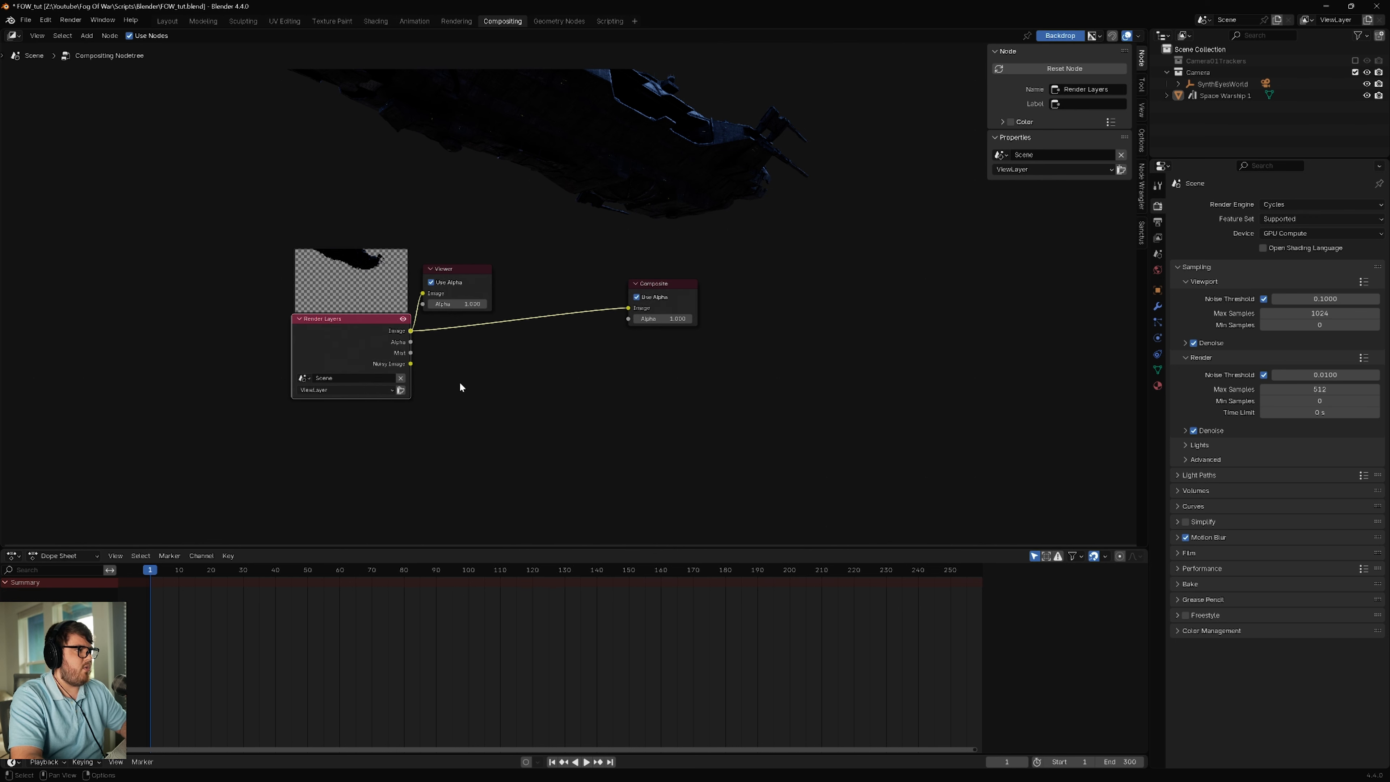
ctrl+shift+click(411, 355)
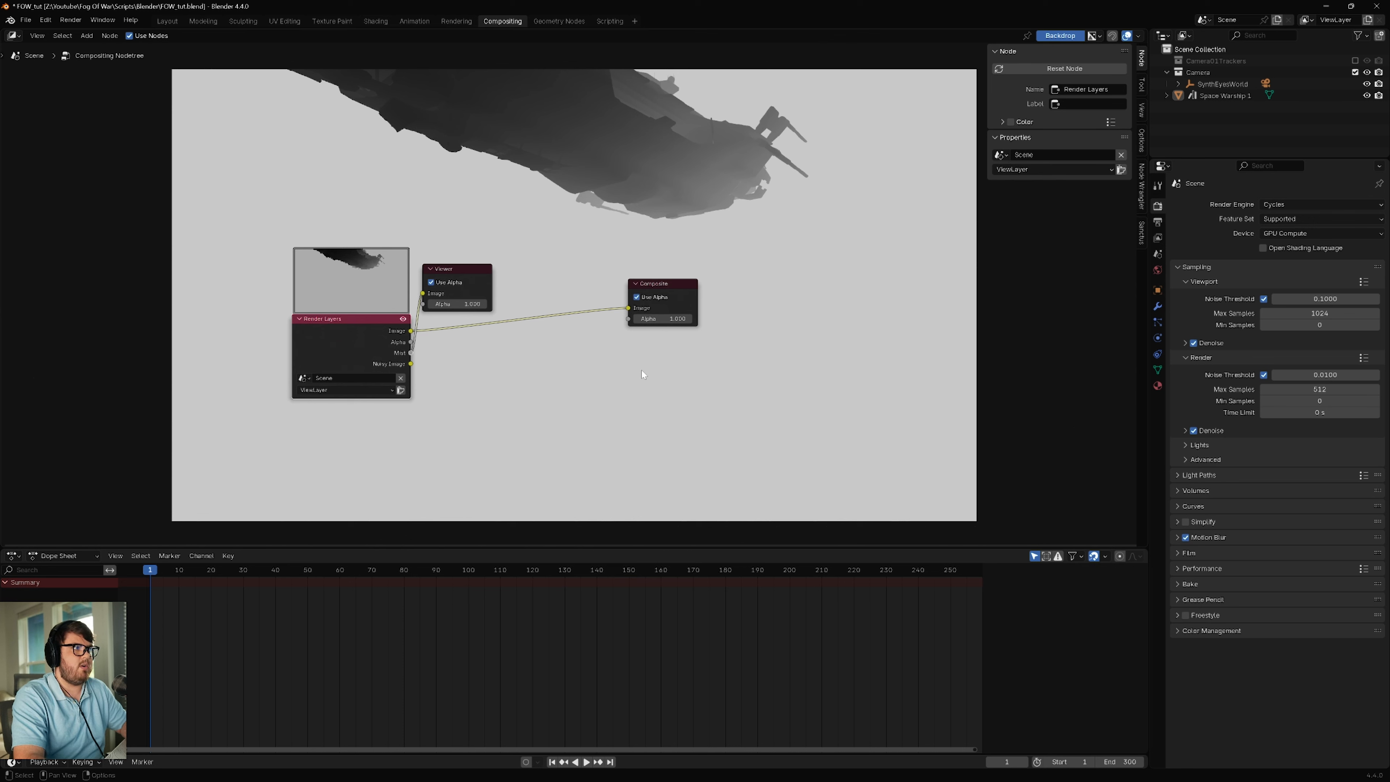
Step: Add a File Output node below the Composite node and move the Composite node up to make room
middle_drag(517, 341, 510, 325)
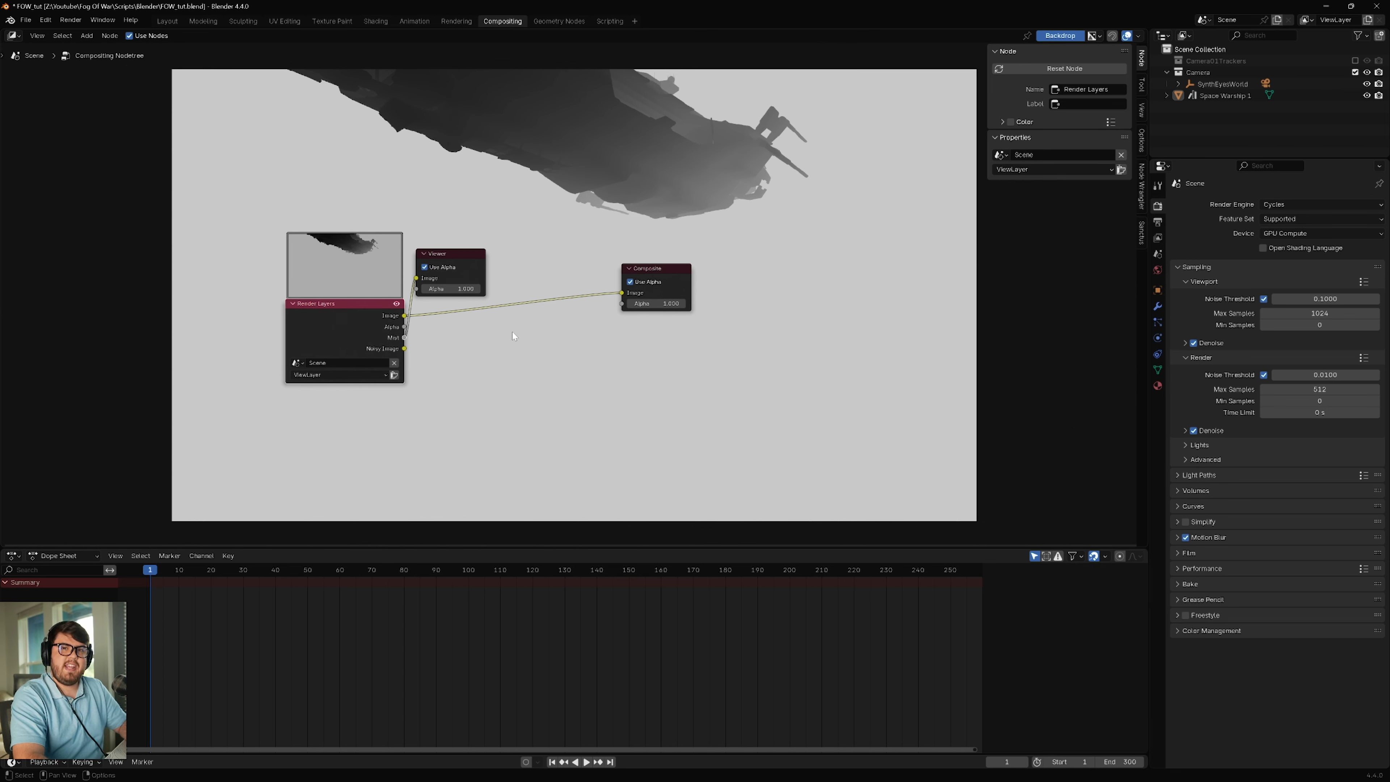
key(shift+a)
text(file)
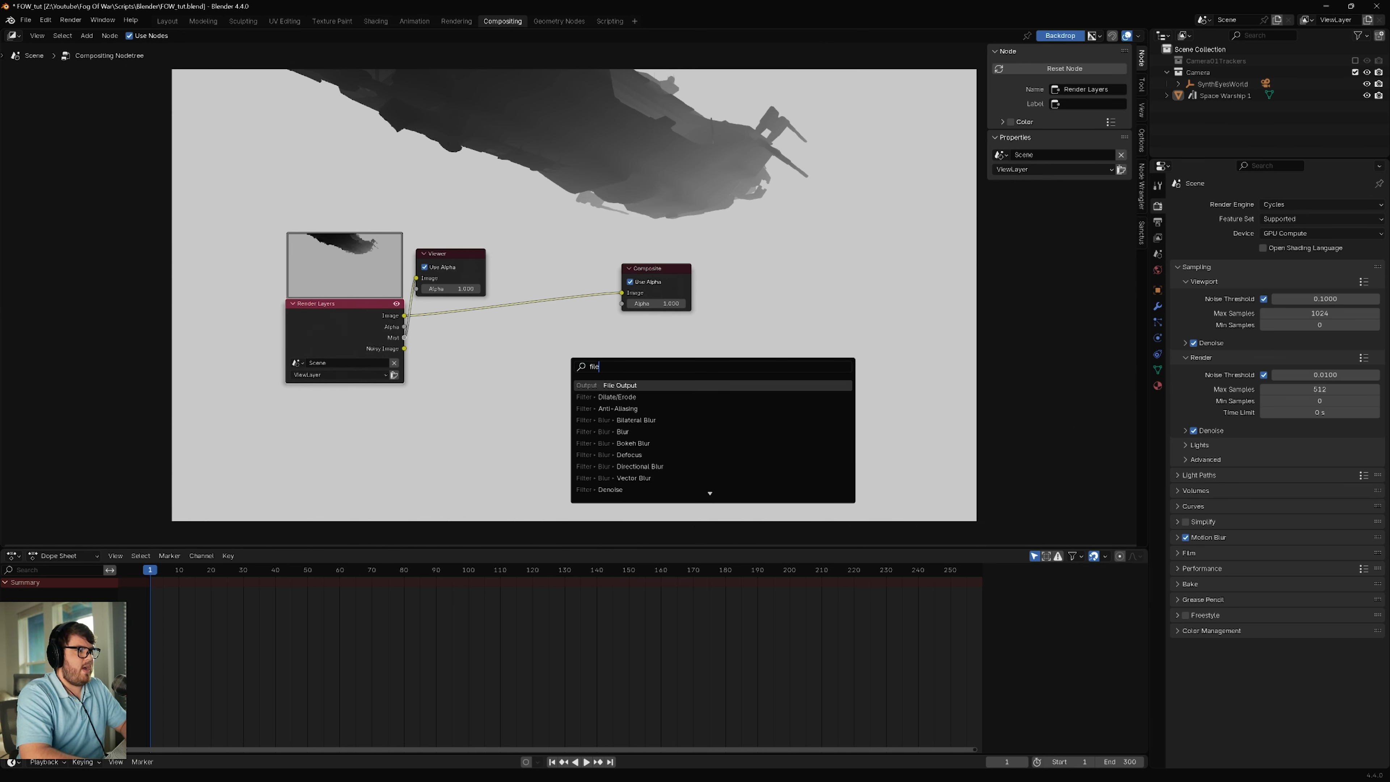
key(Return)
click(537, 339)
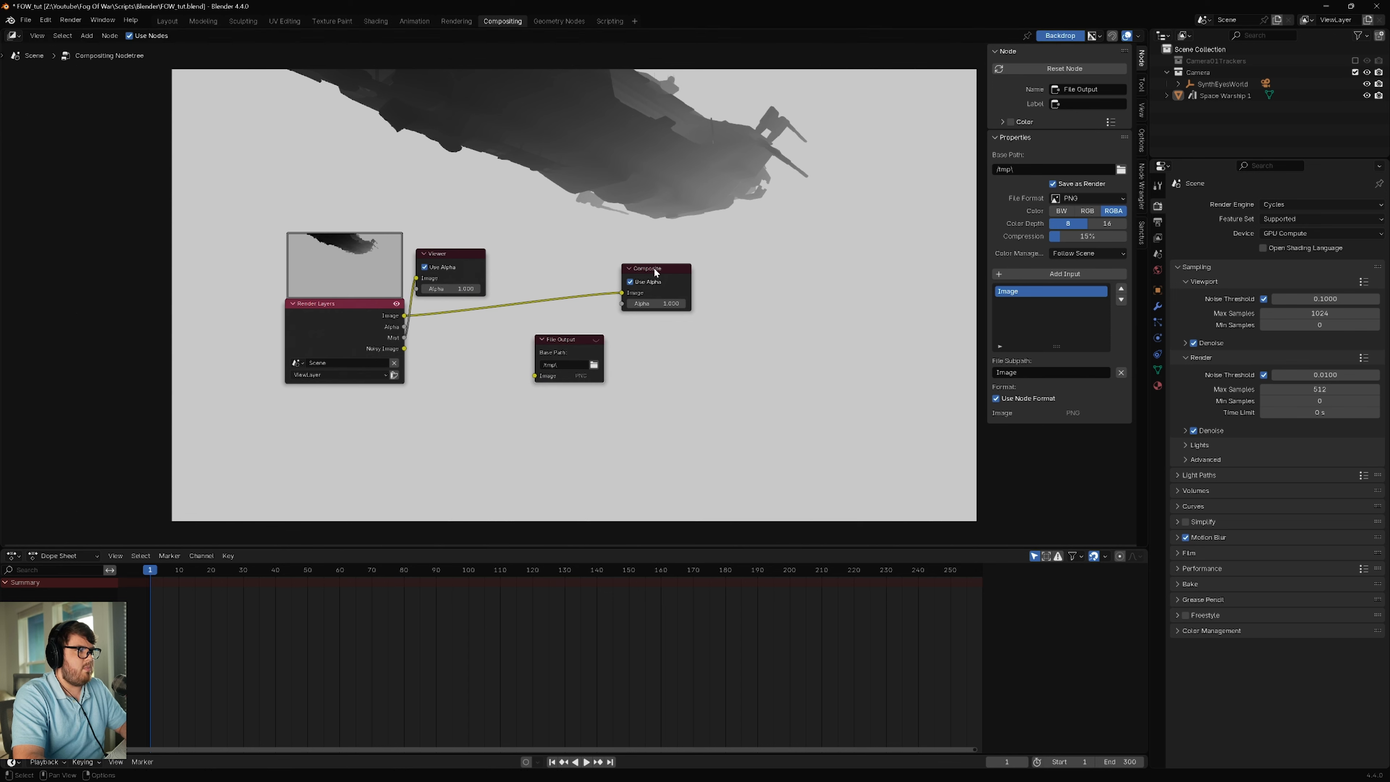
drag(655, 267, 611, 234)
Step: Set the File Output node's format to OpenEXR MultiLayer with Float (Half) color depth and the DWAA (lossy) codec
click(573, 356)
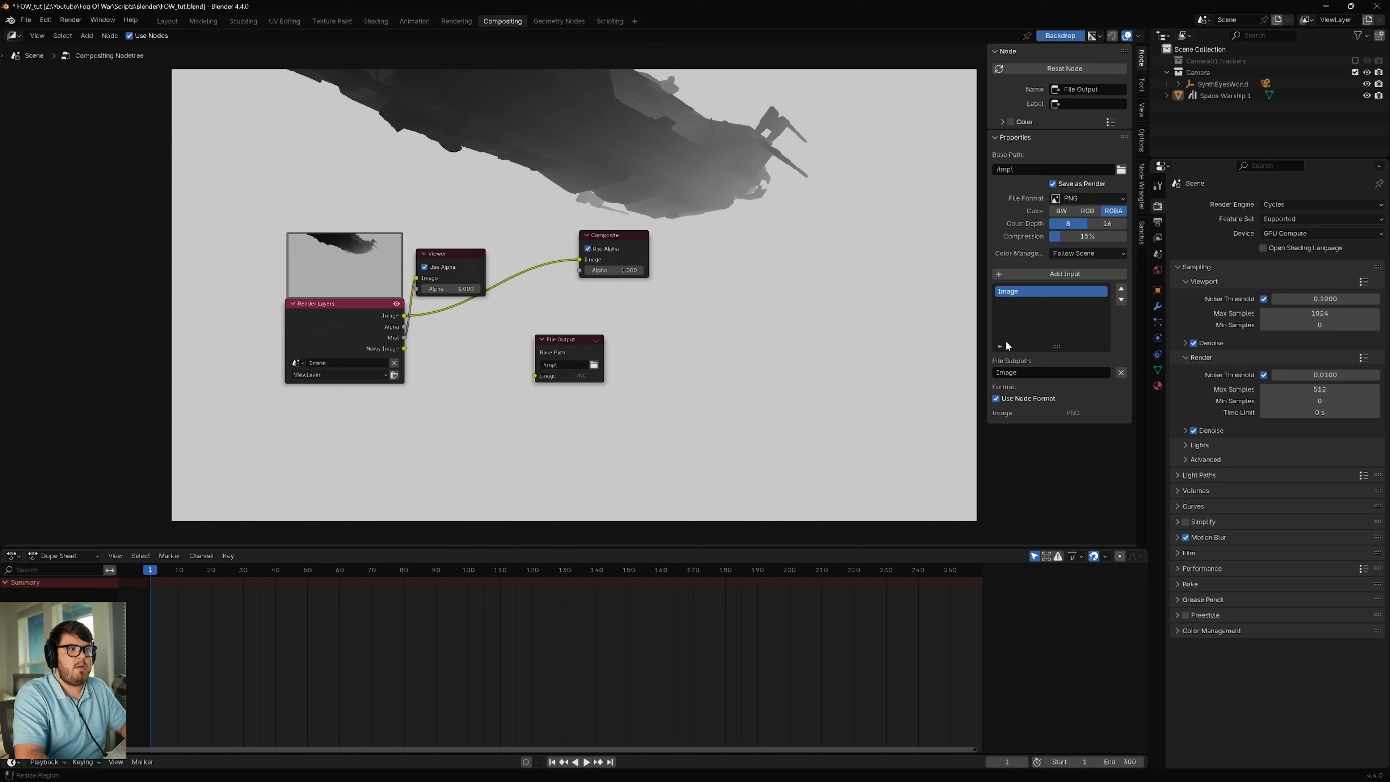
click(1065, 198)
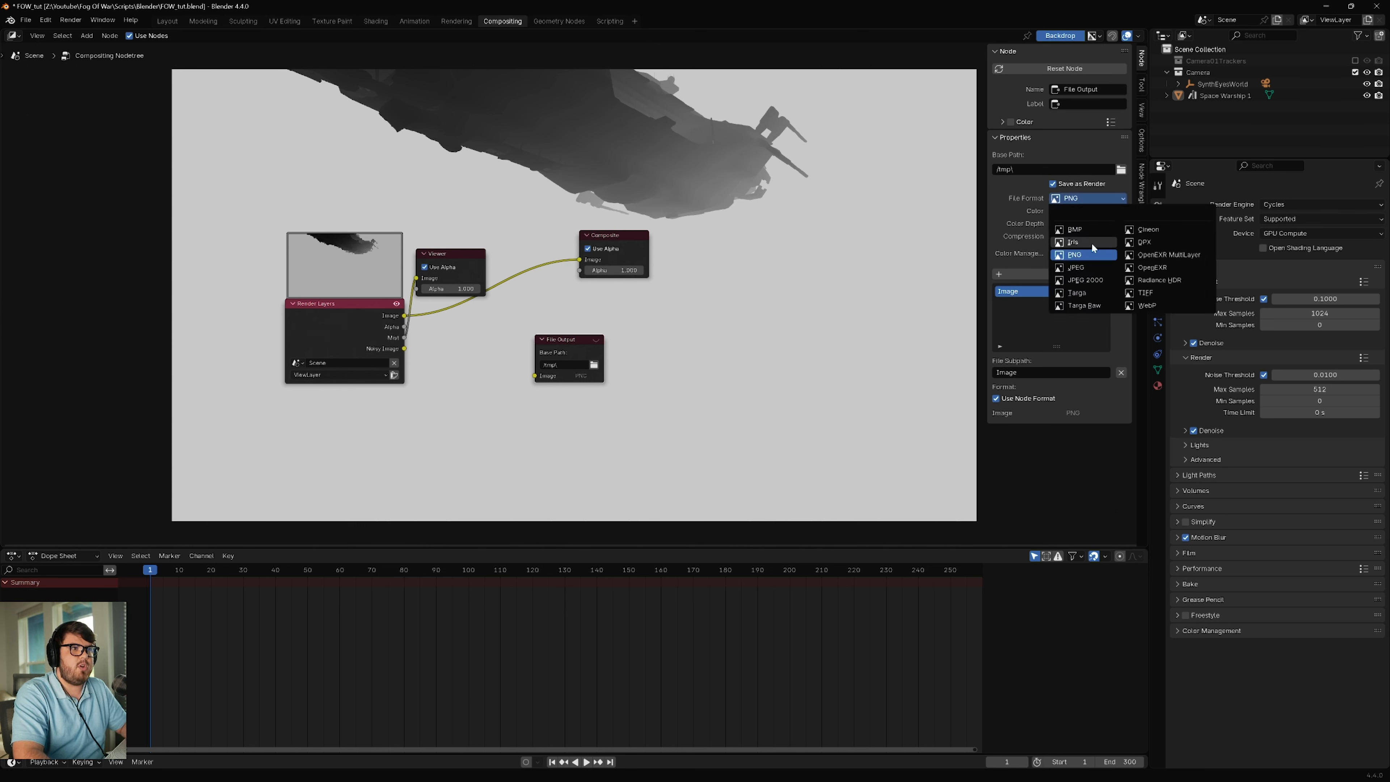
click(1145, 254)
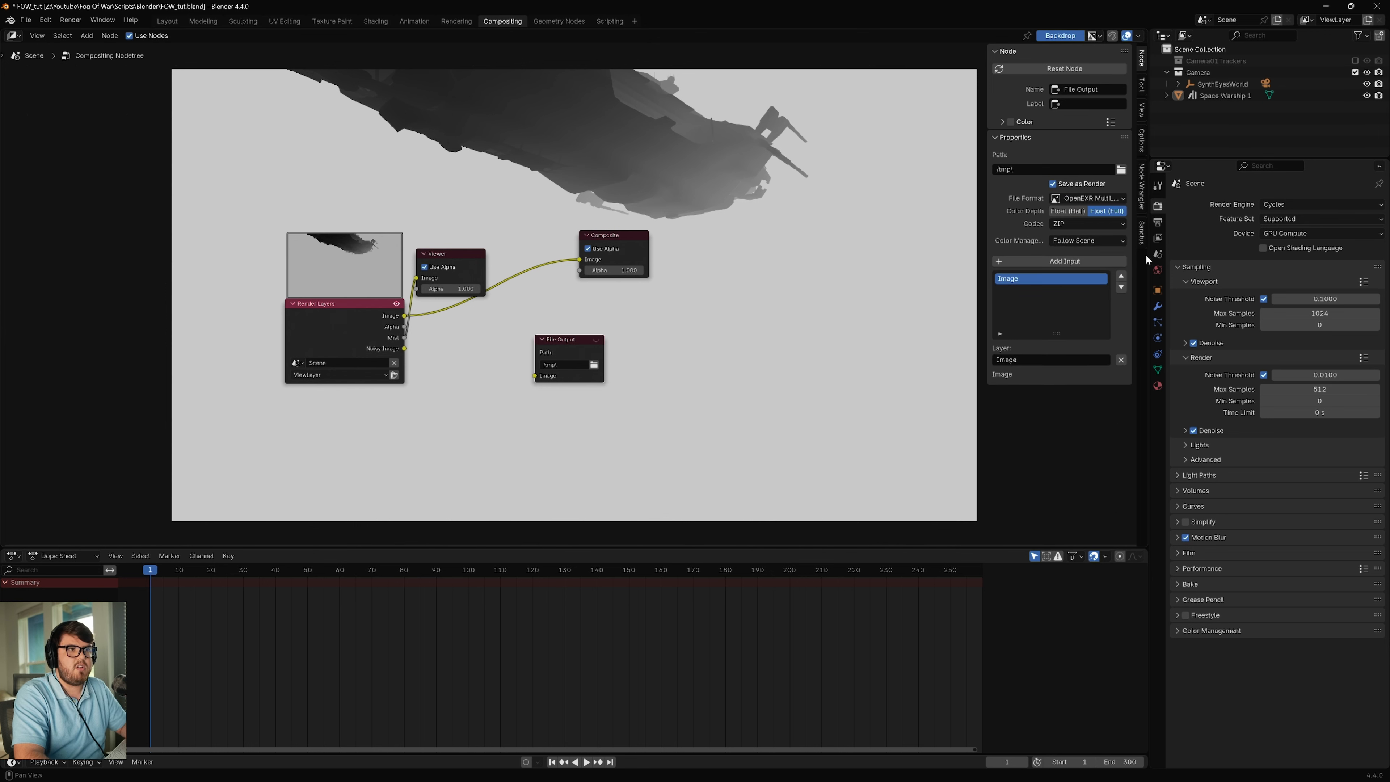
click(1064, 213)
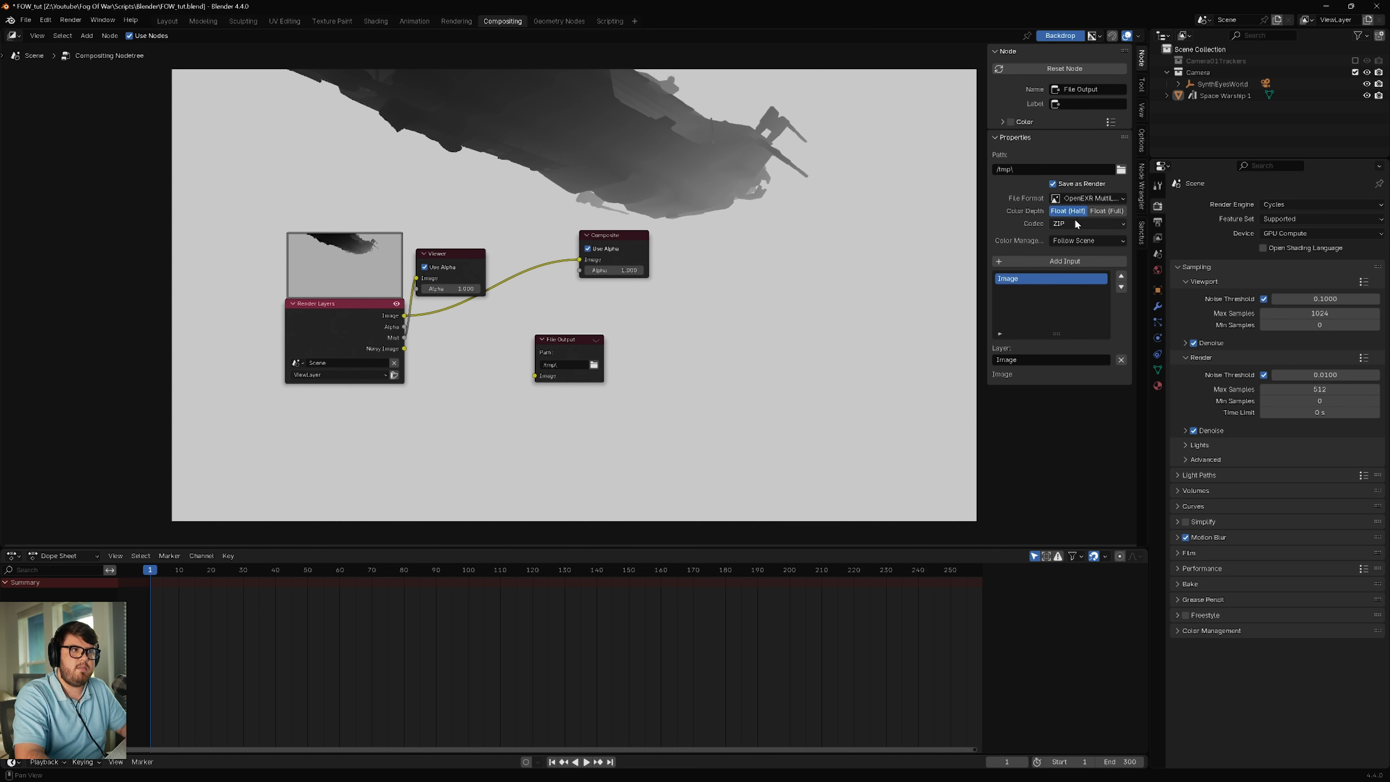
click(1075, 223)
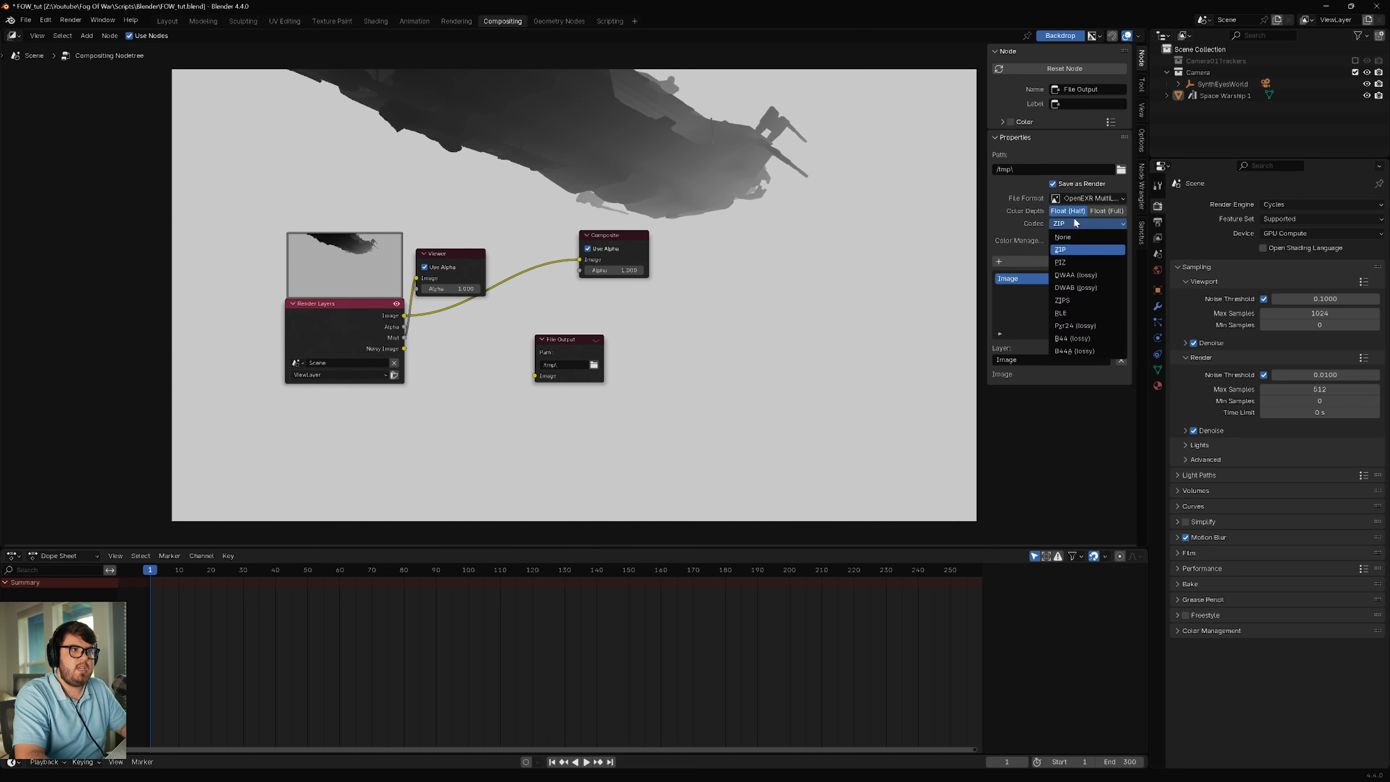
click(1076, 276)
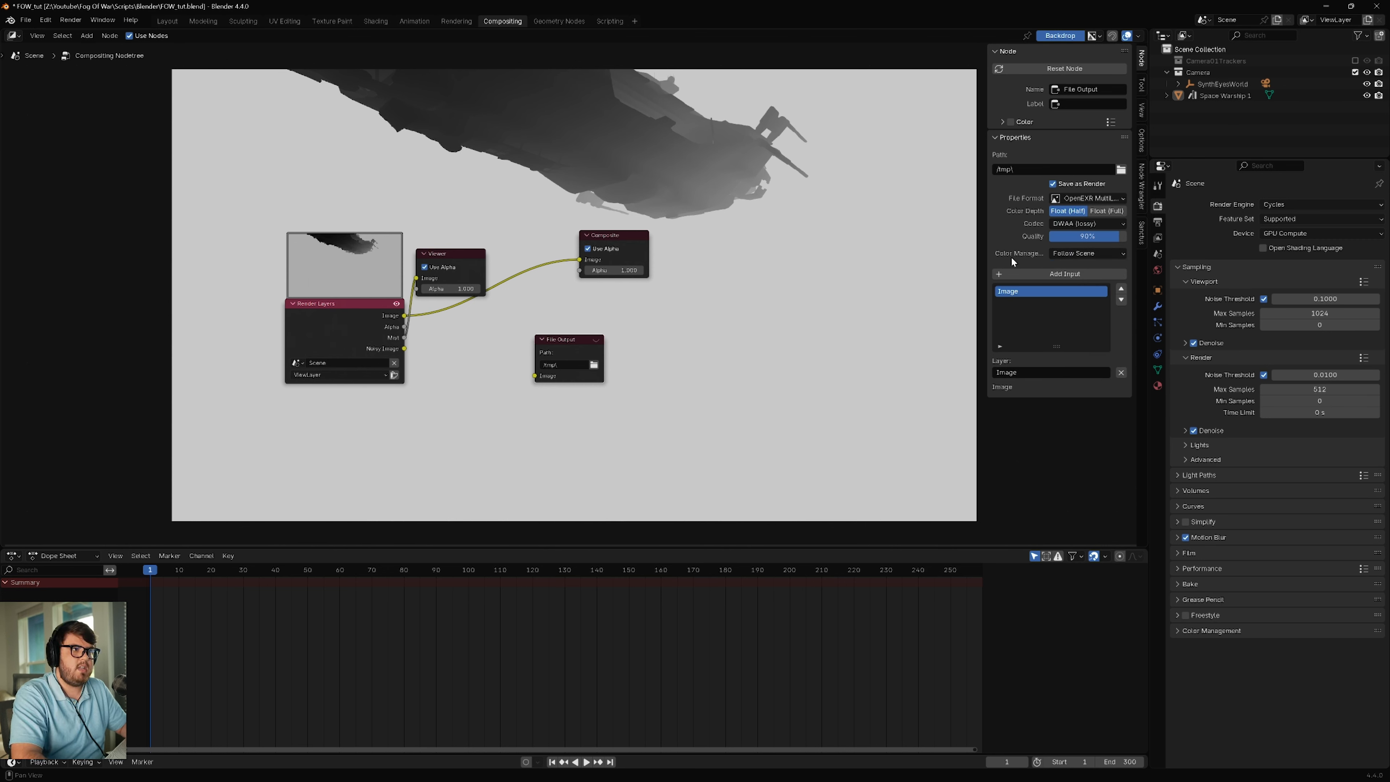
Step: Override the File Output node's color management and set its color space to ACES - ACEScg
click(1070, 253)
click(1068, 267)
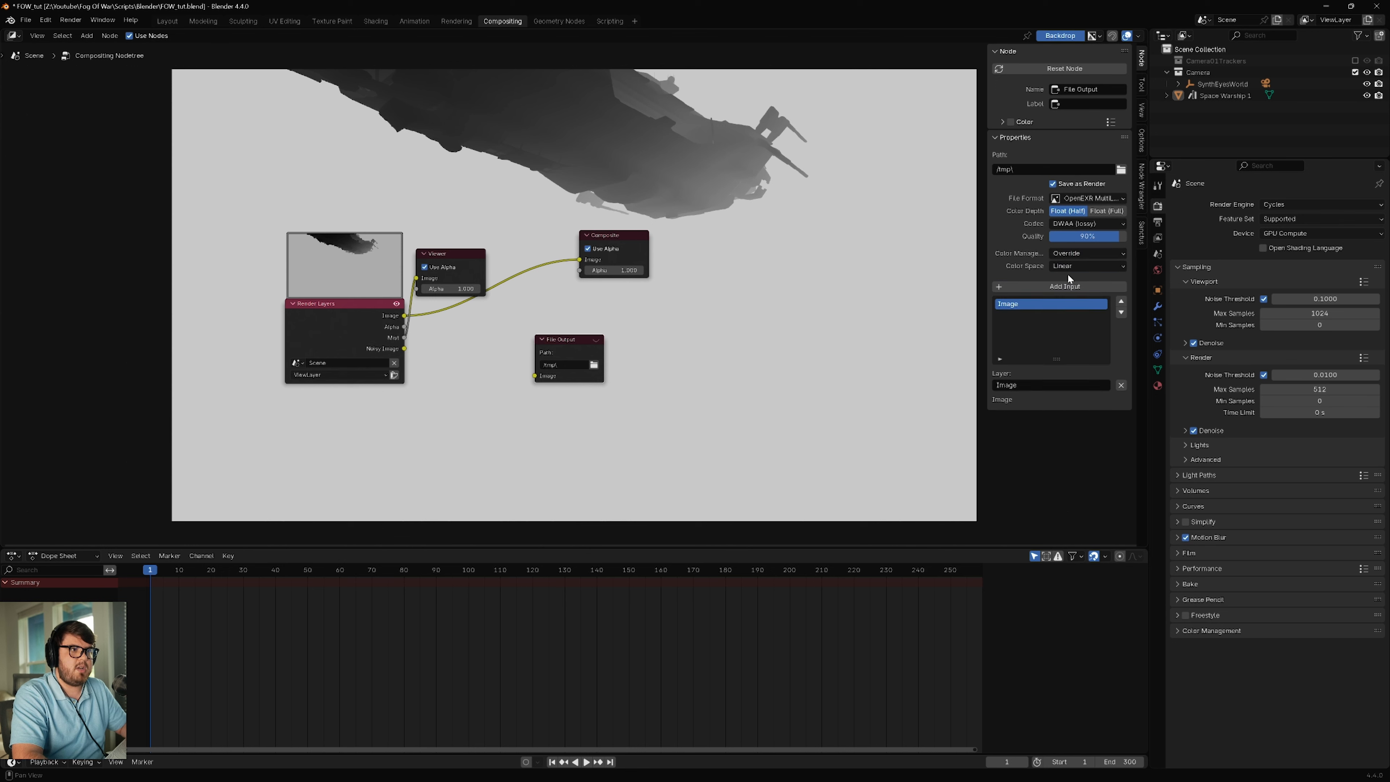
click(1071, 267)
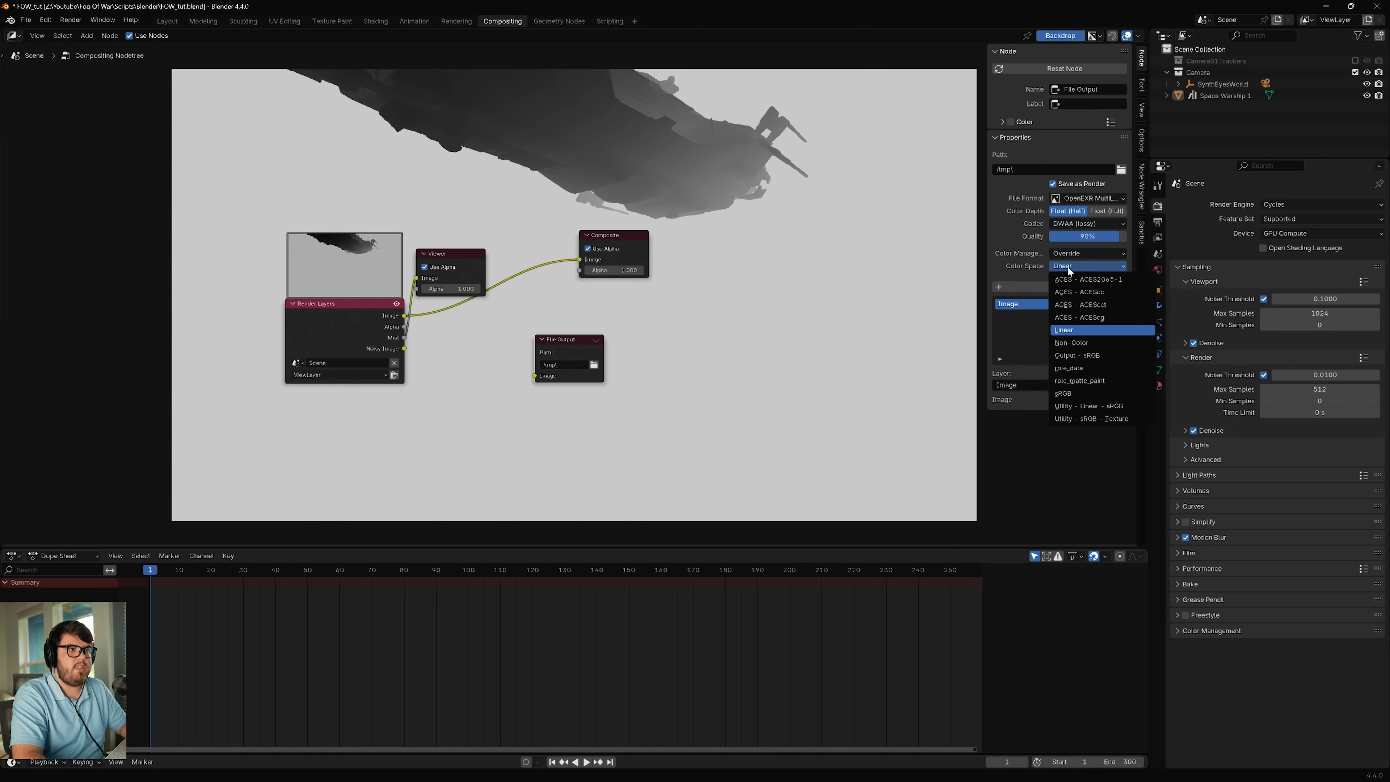
click(1077, 317)
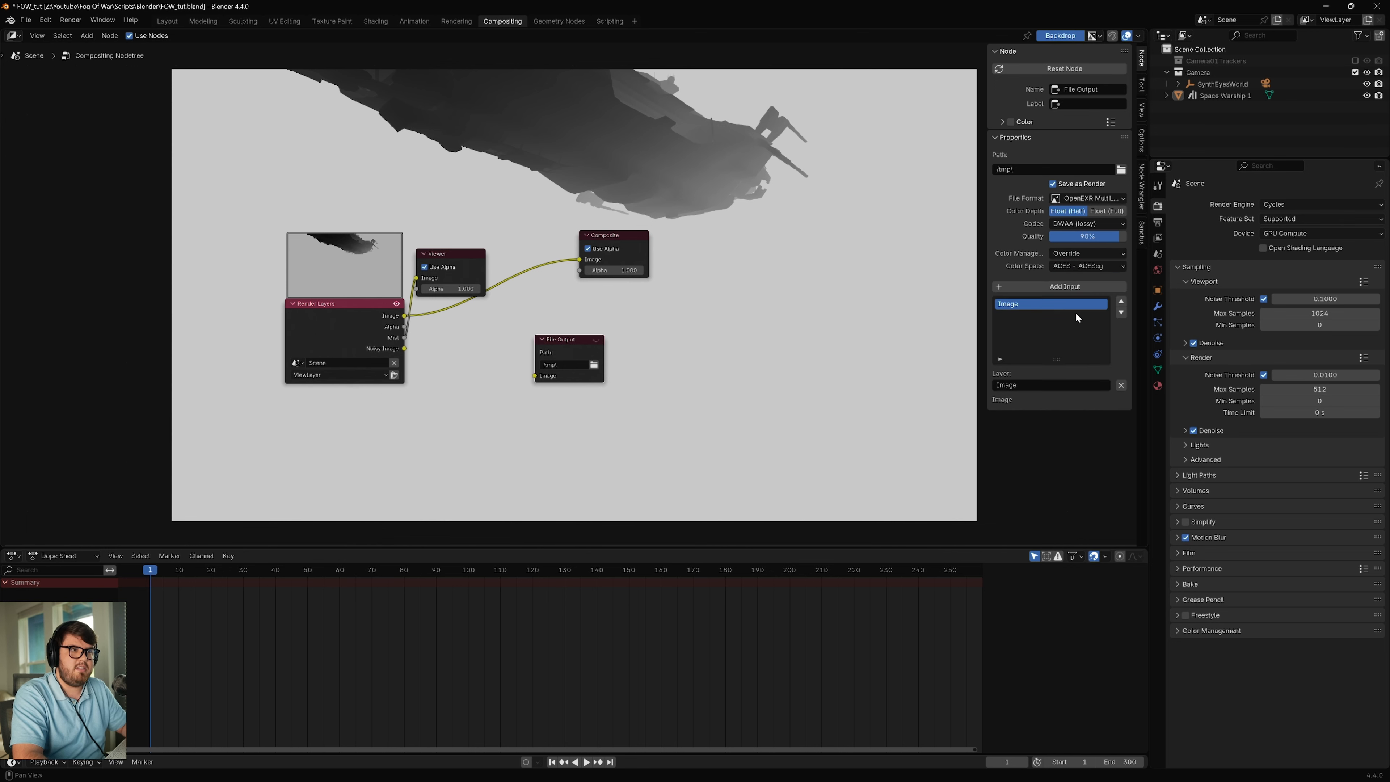
Step: Add a second input to the File Output node and rename the two layers rgba and mist
click(1043, 286)
double_click(1032, 303)
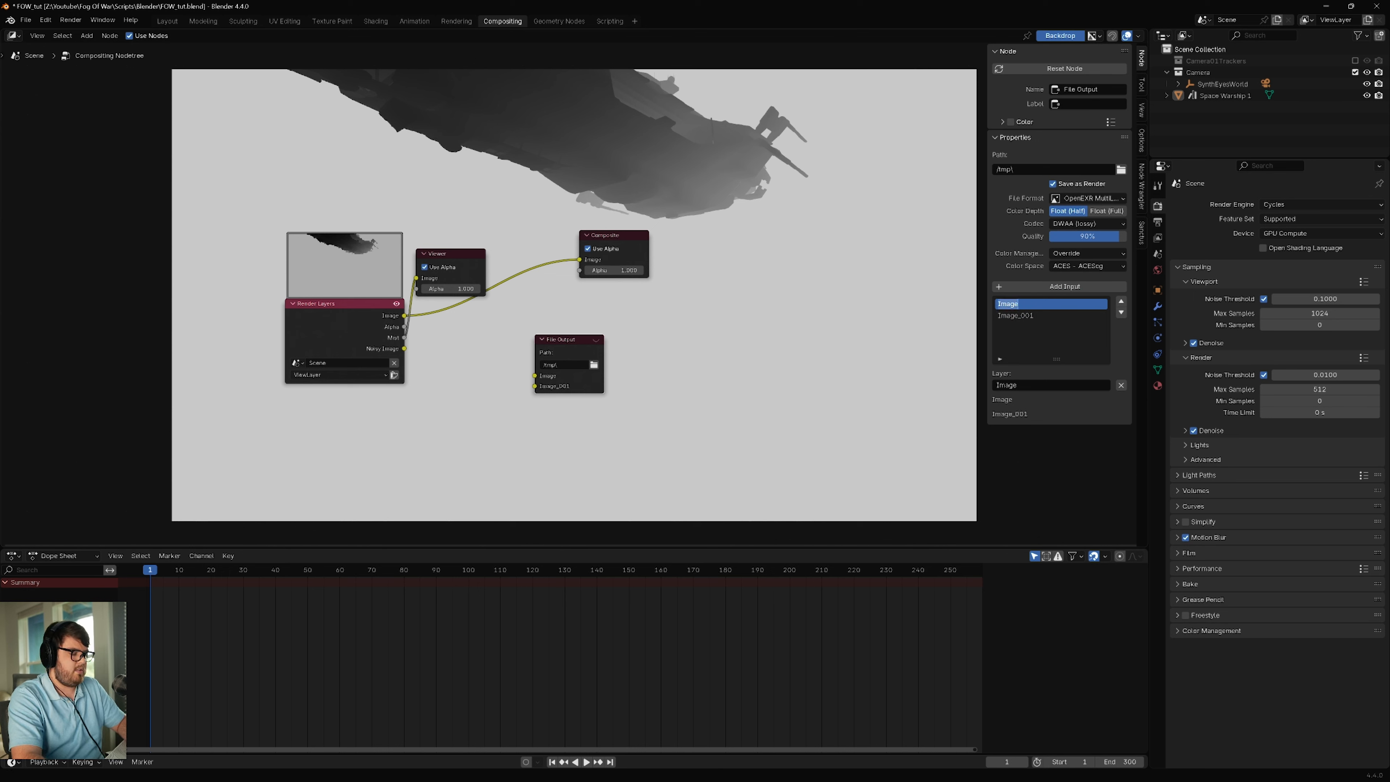
text(rgba)
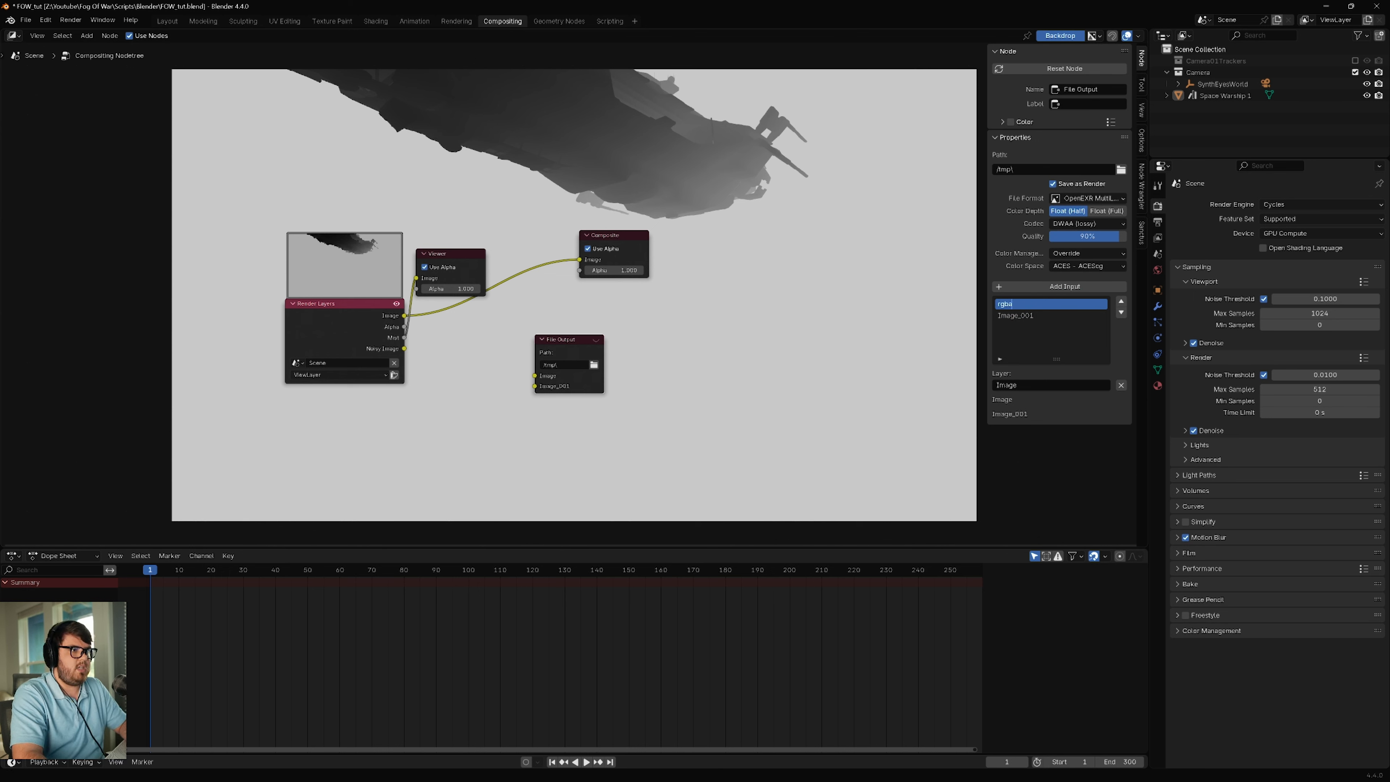
key(Return)
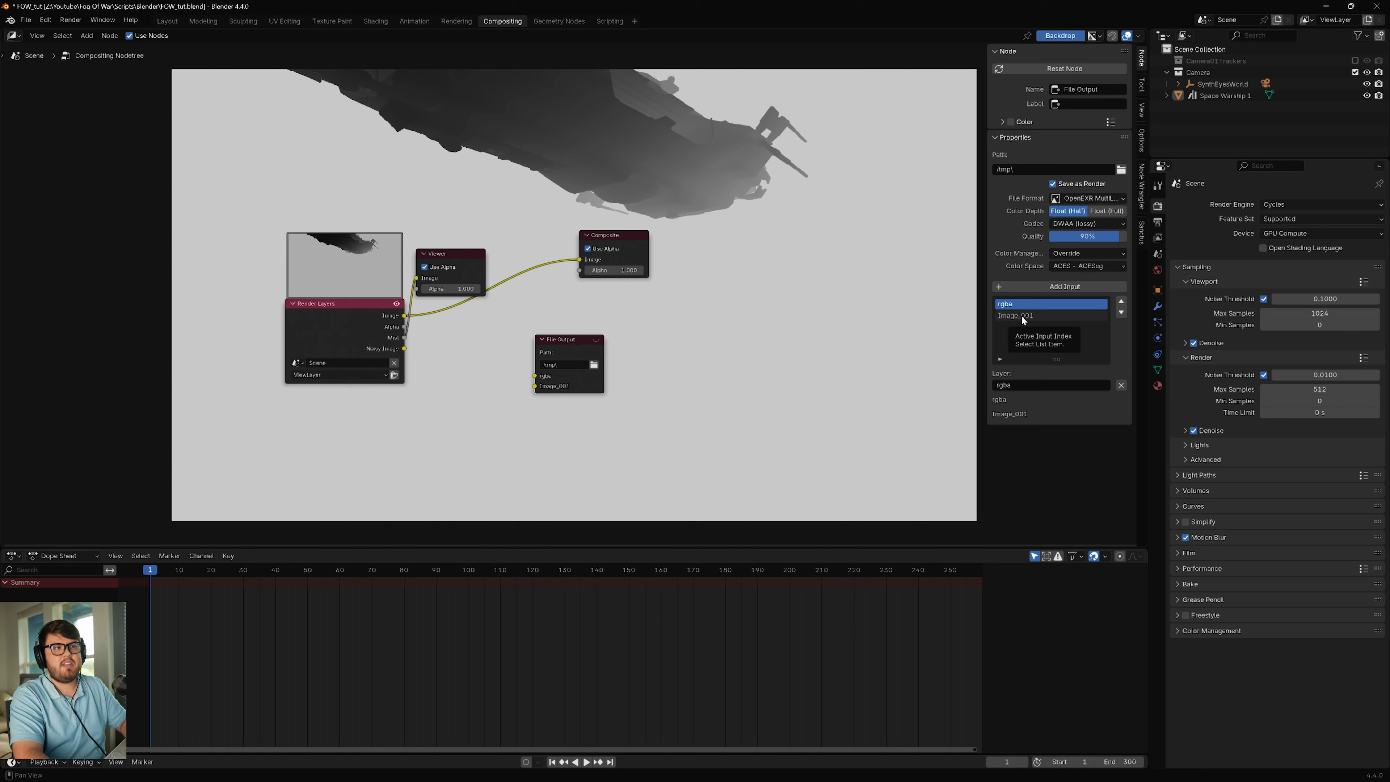
click(1020, 315)
text(mist)
key(Return)
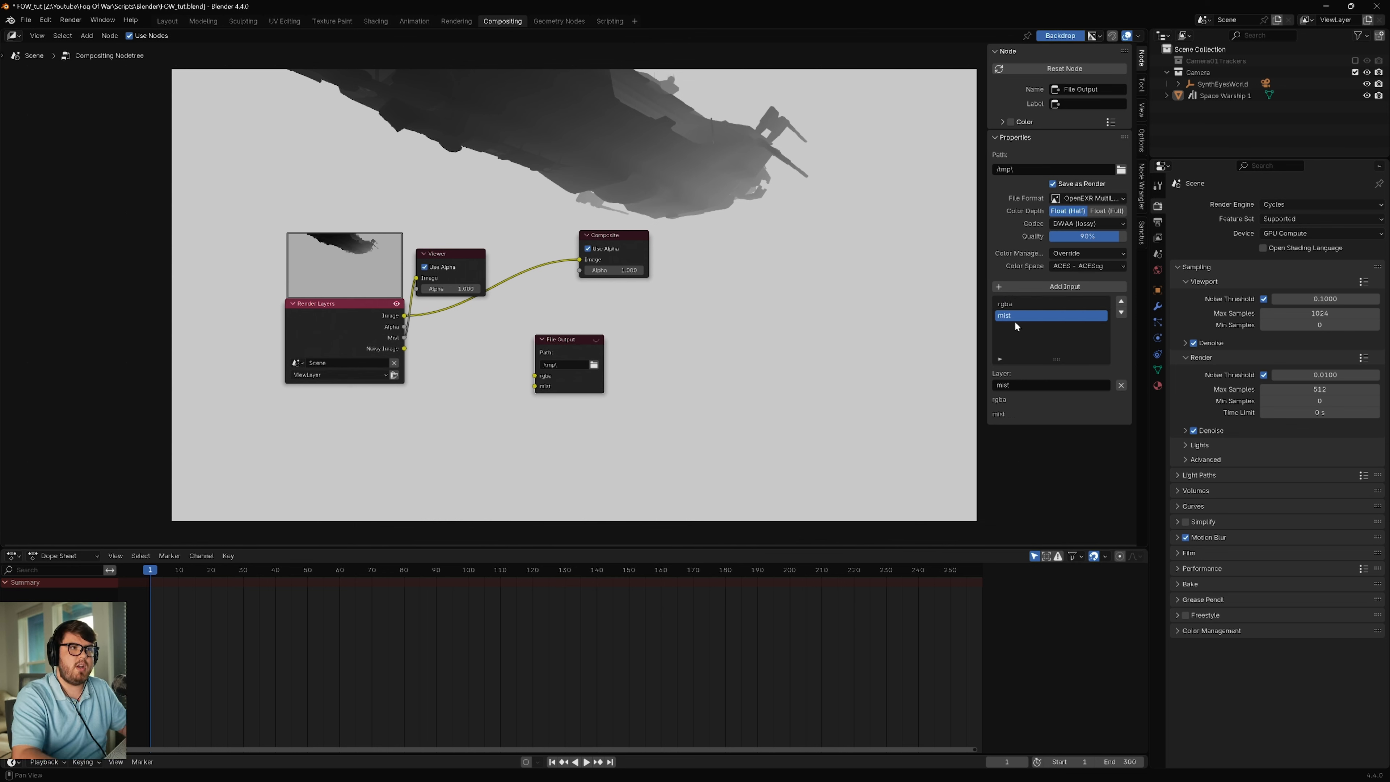
Step: Browse the File Output path without changing it, and connect the Render Layers' Image to rgba and Mist to mist
click(1121, 169)
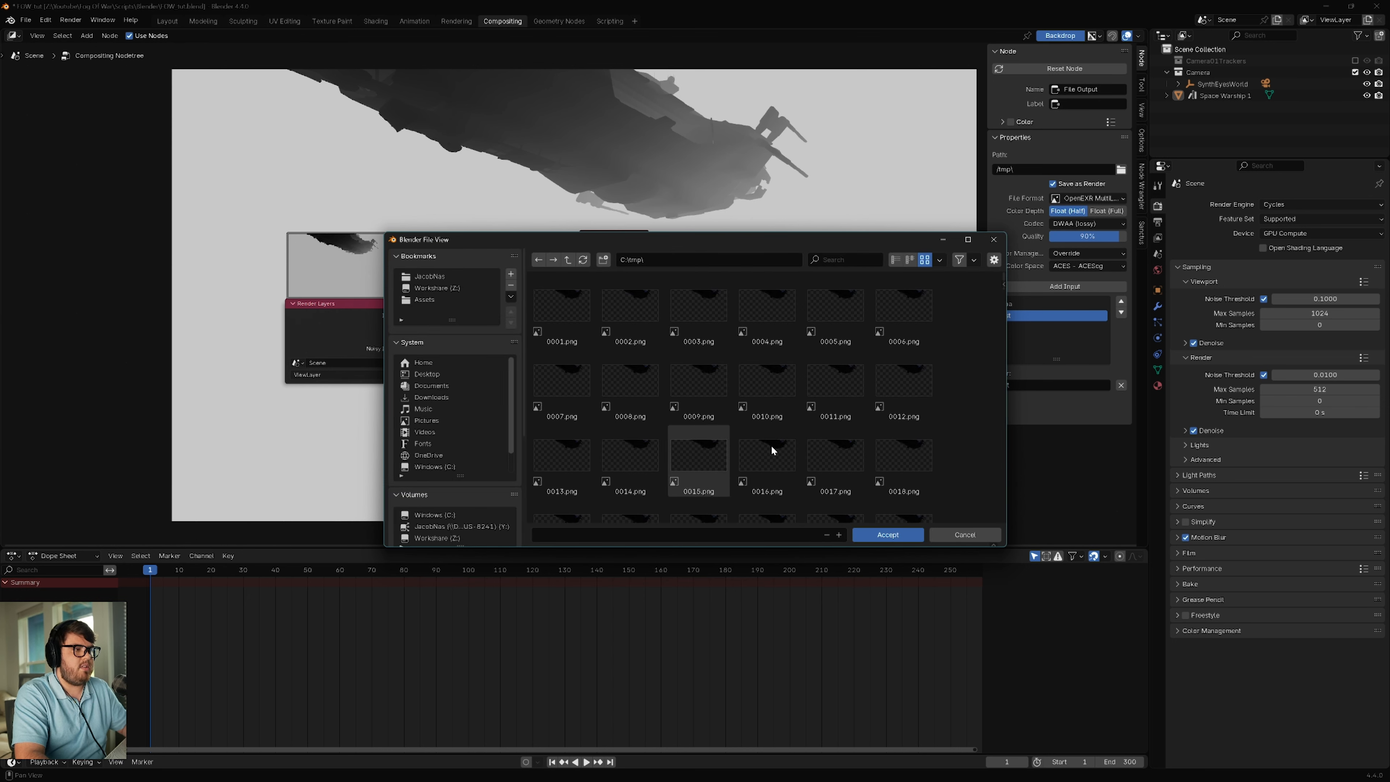
click(964, 534)
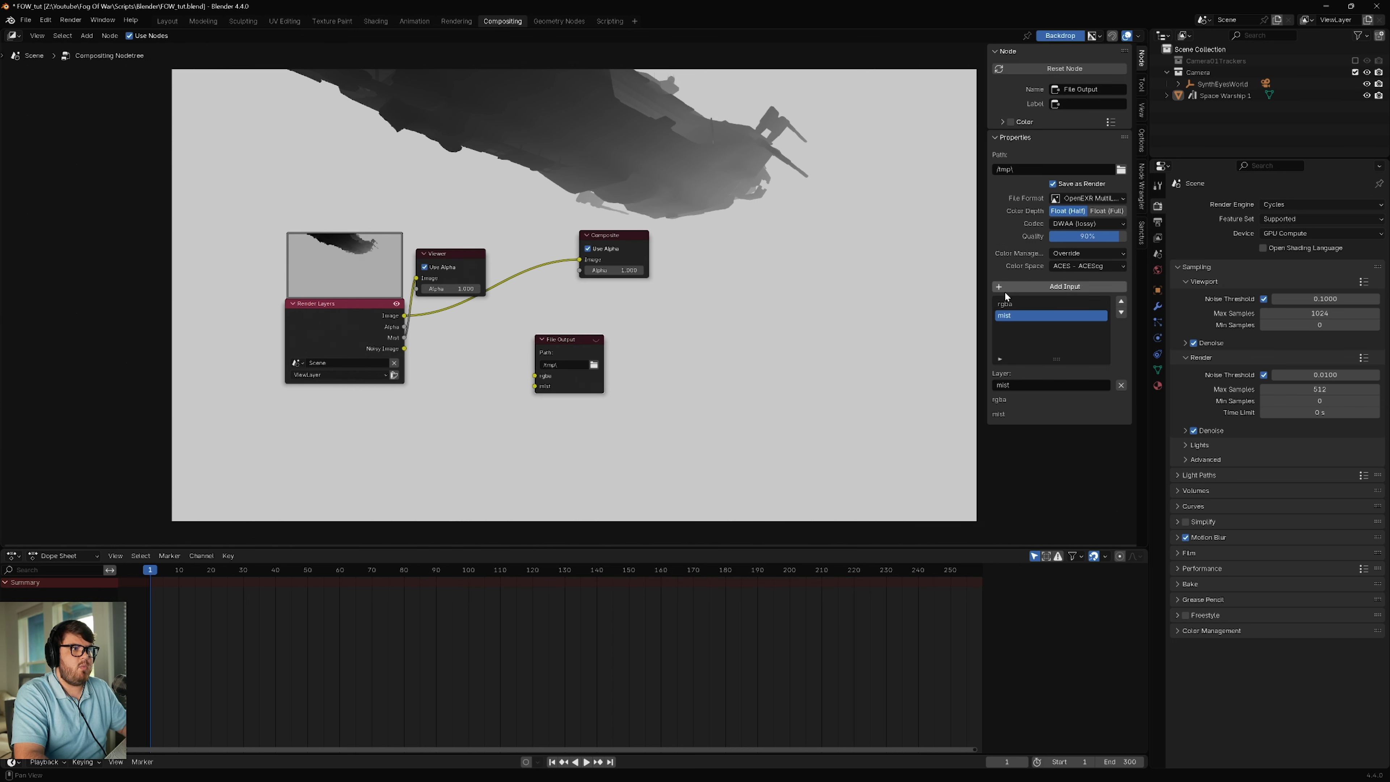
drag(404, 316, 535, 376)
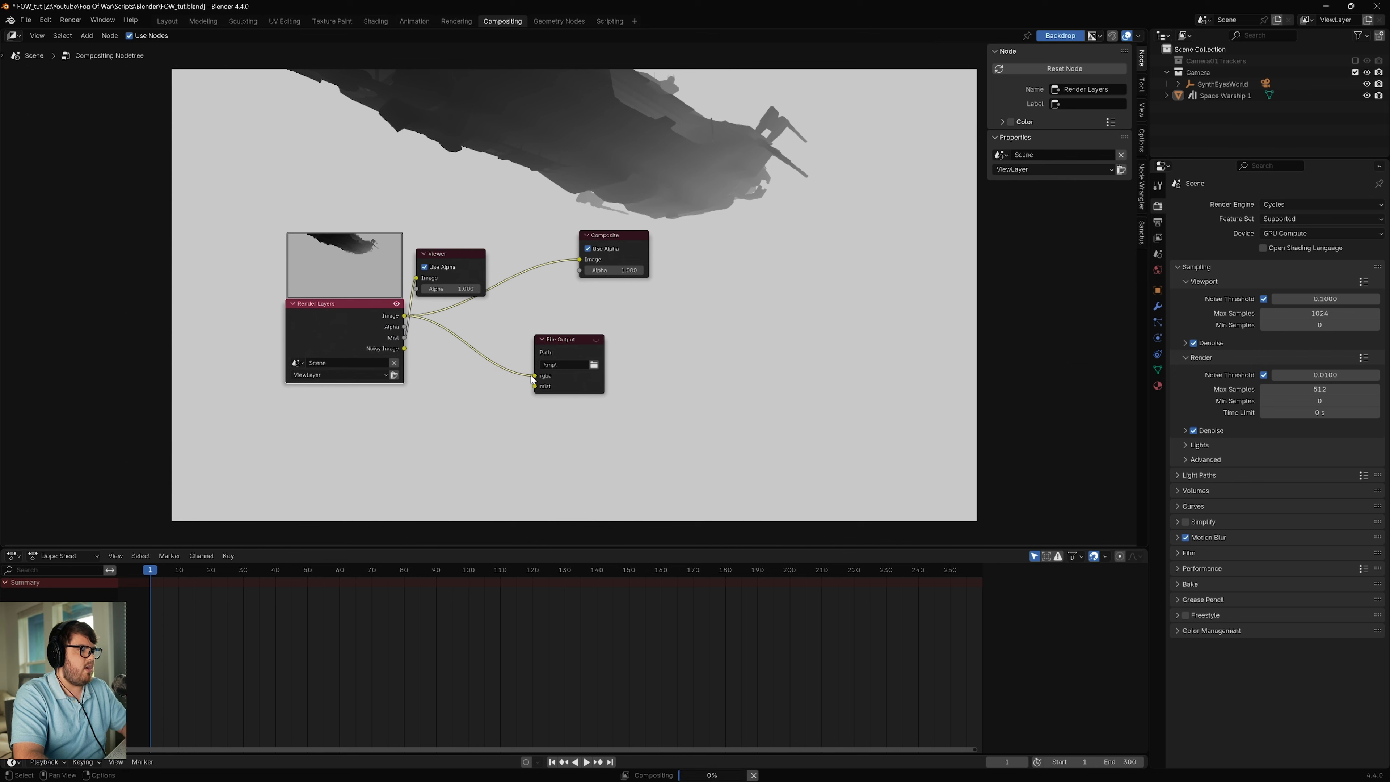
drag(404, 338, 534, 386)
click(563, 349)
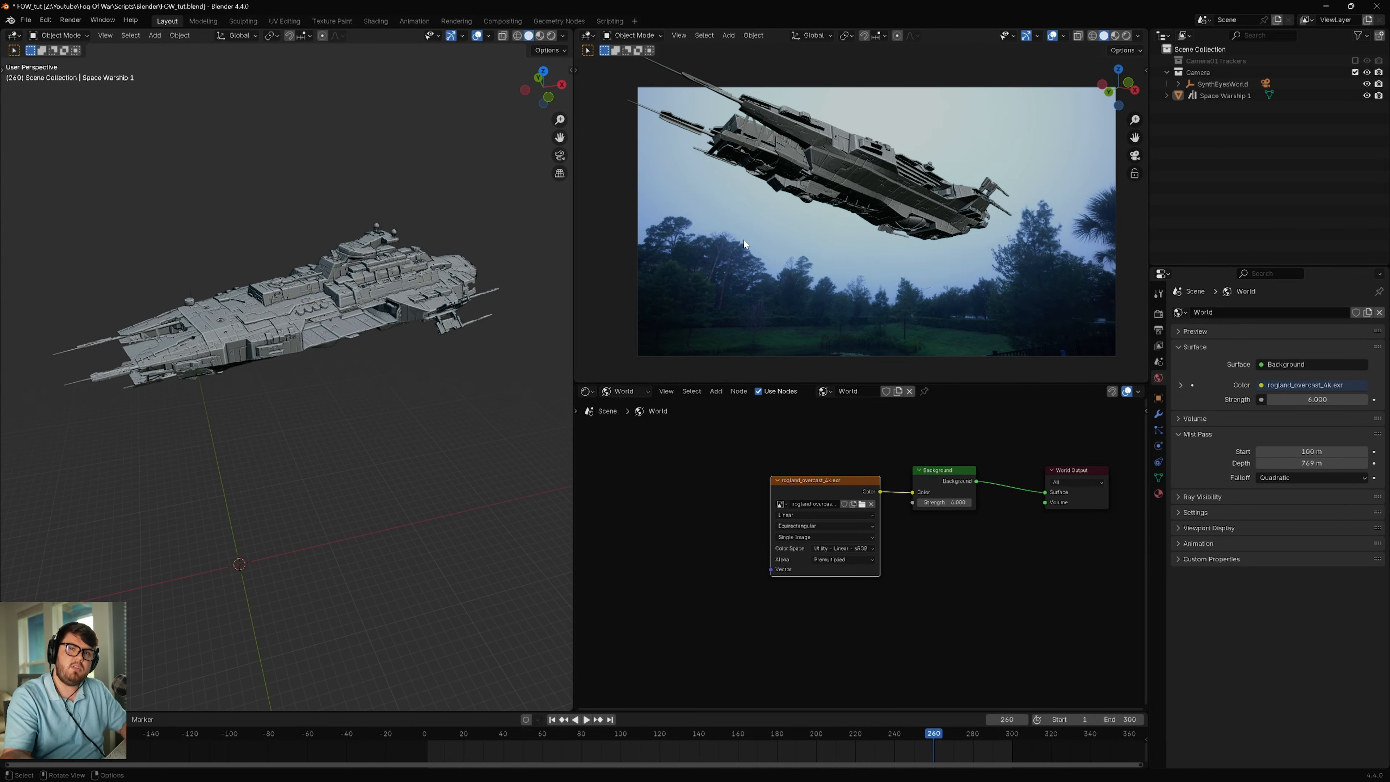
Step: Render the animation and check the CG EXR sequence in the v2 render folder through its last frame
click(70, 20)
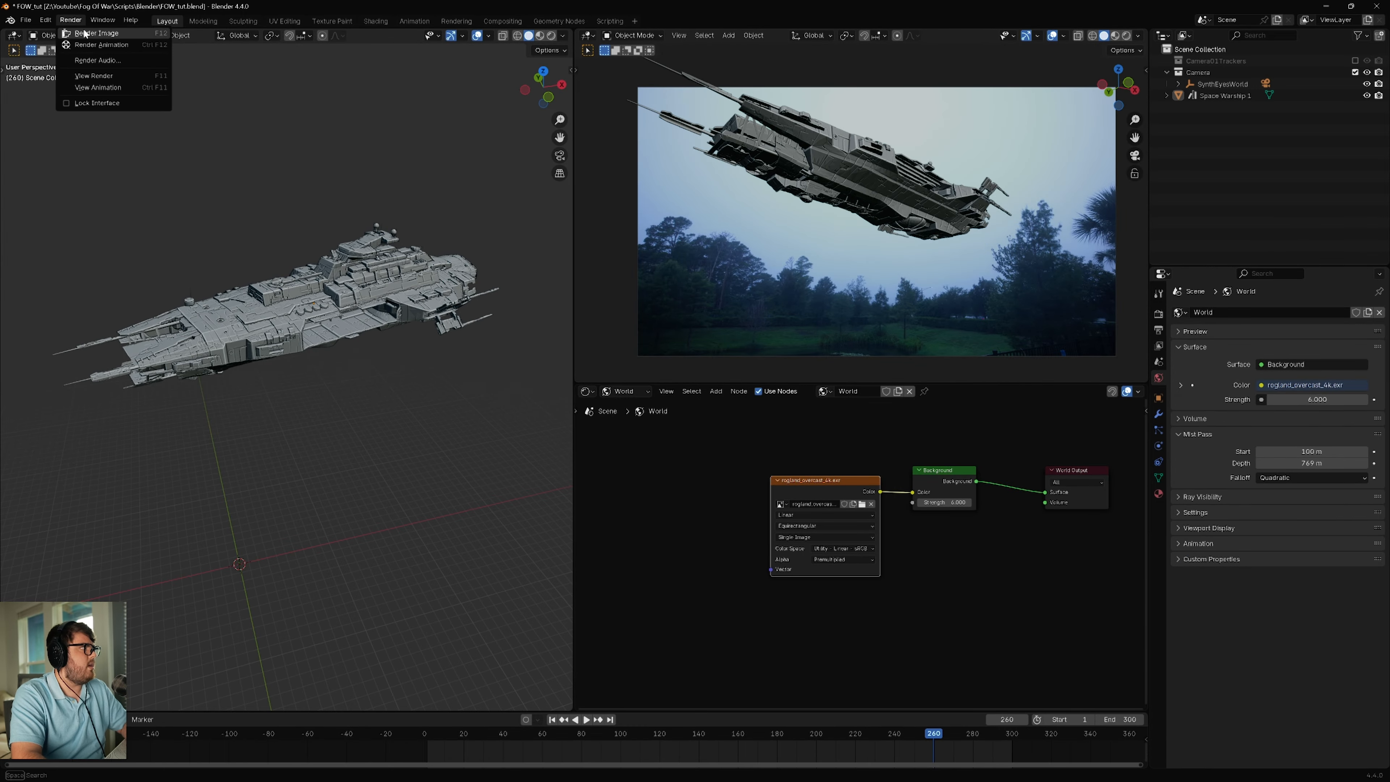
click(101, 45)
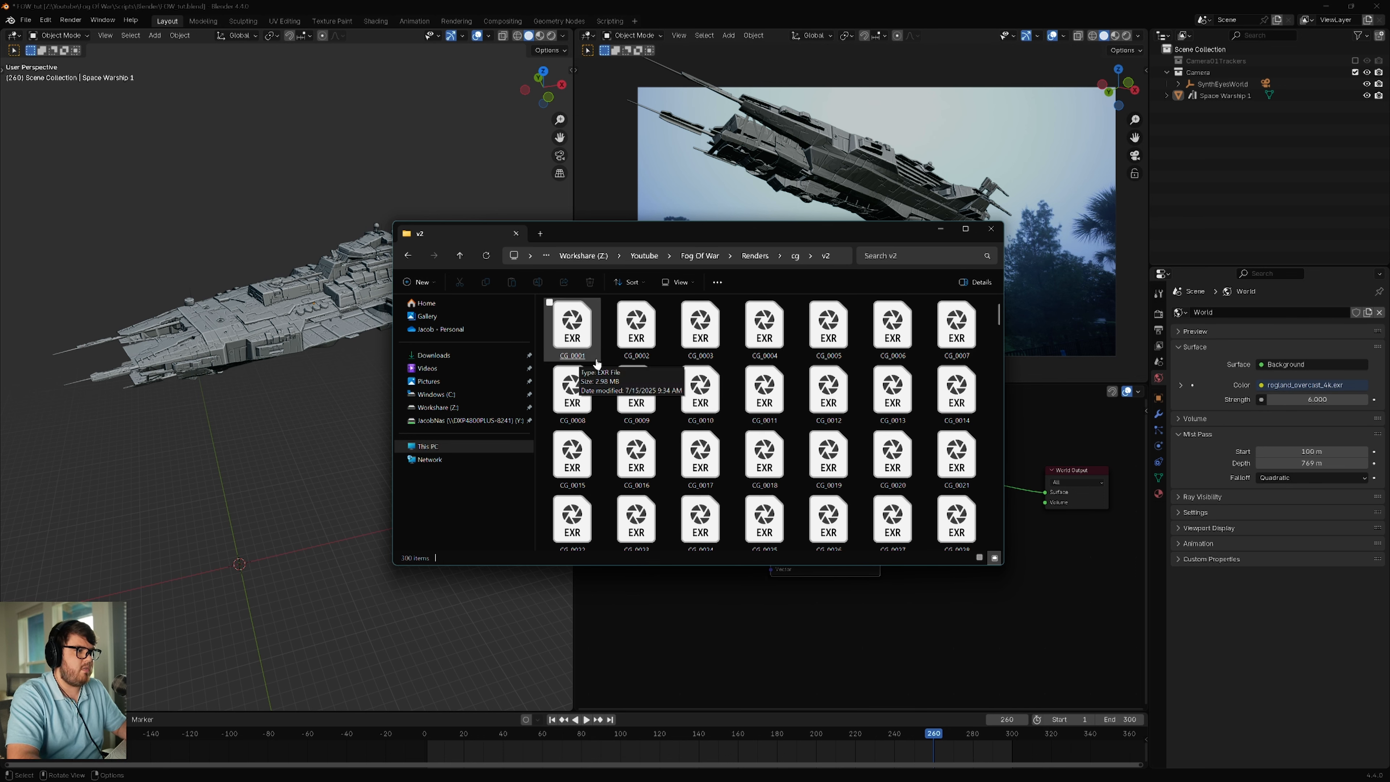
scroll(585, 357, down, 10)
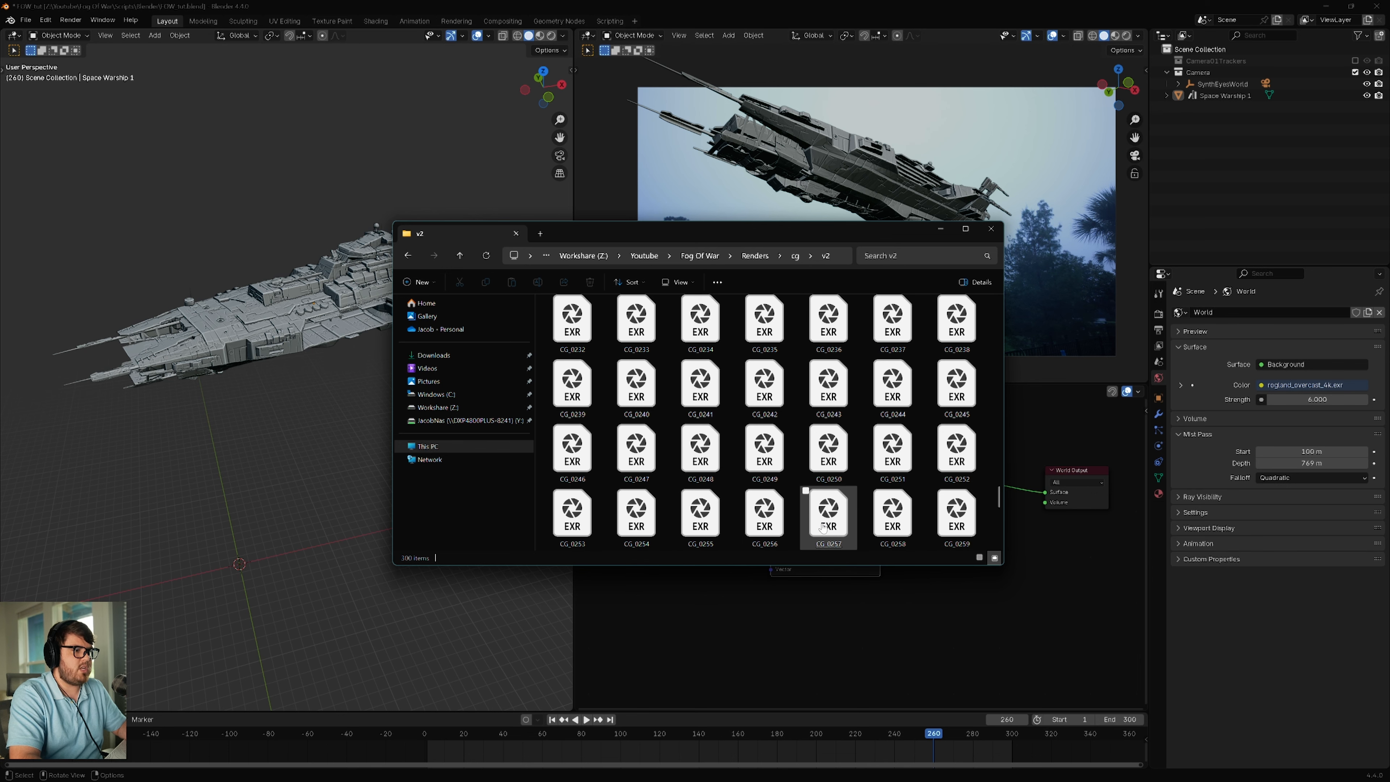
scroll(821, 529, down, 5)
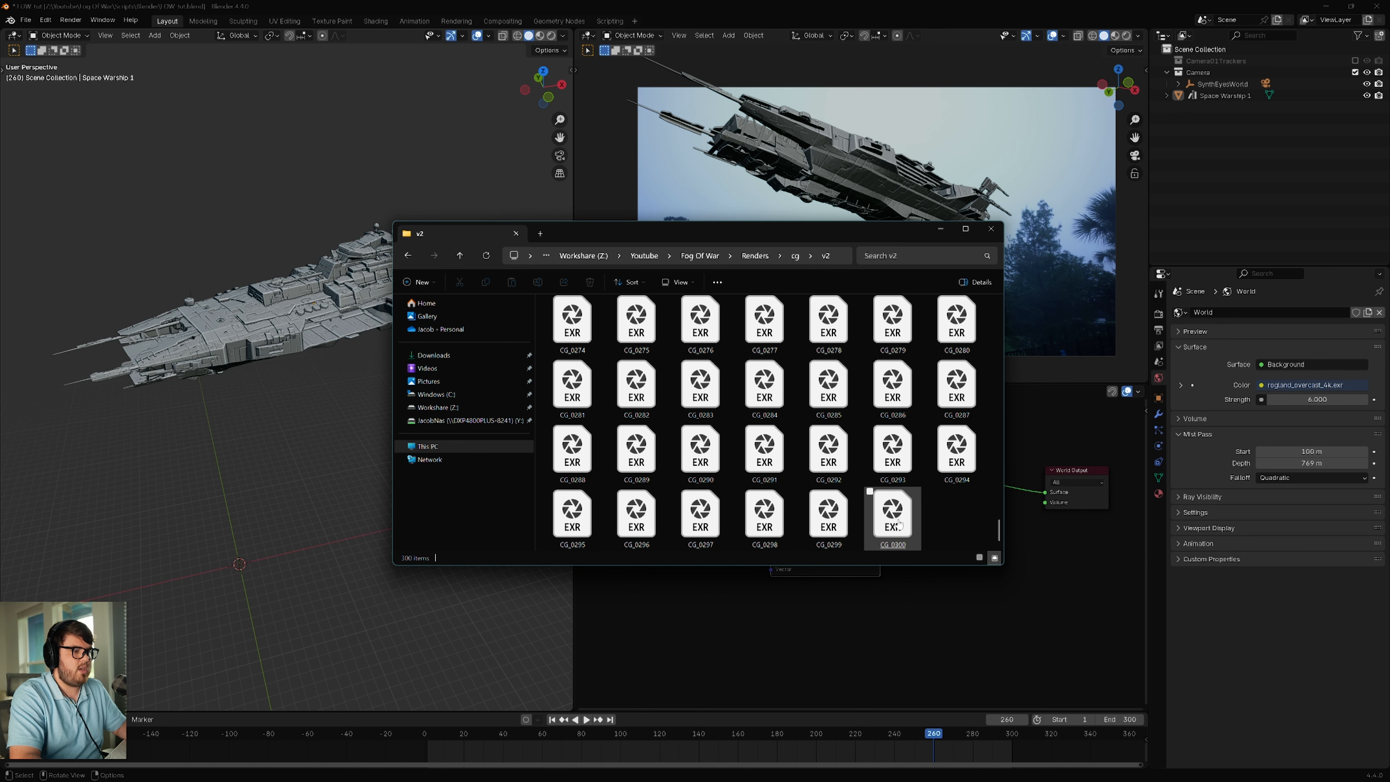
click(941, 229)
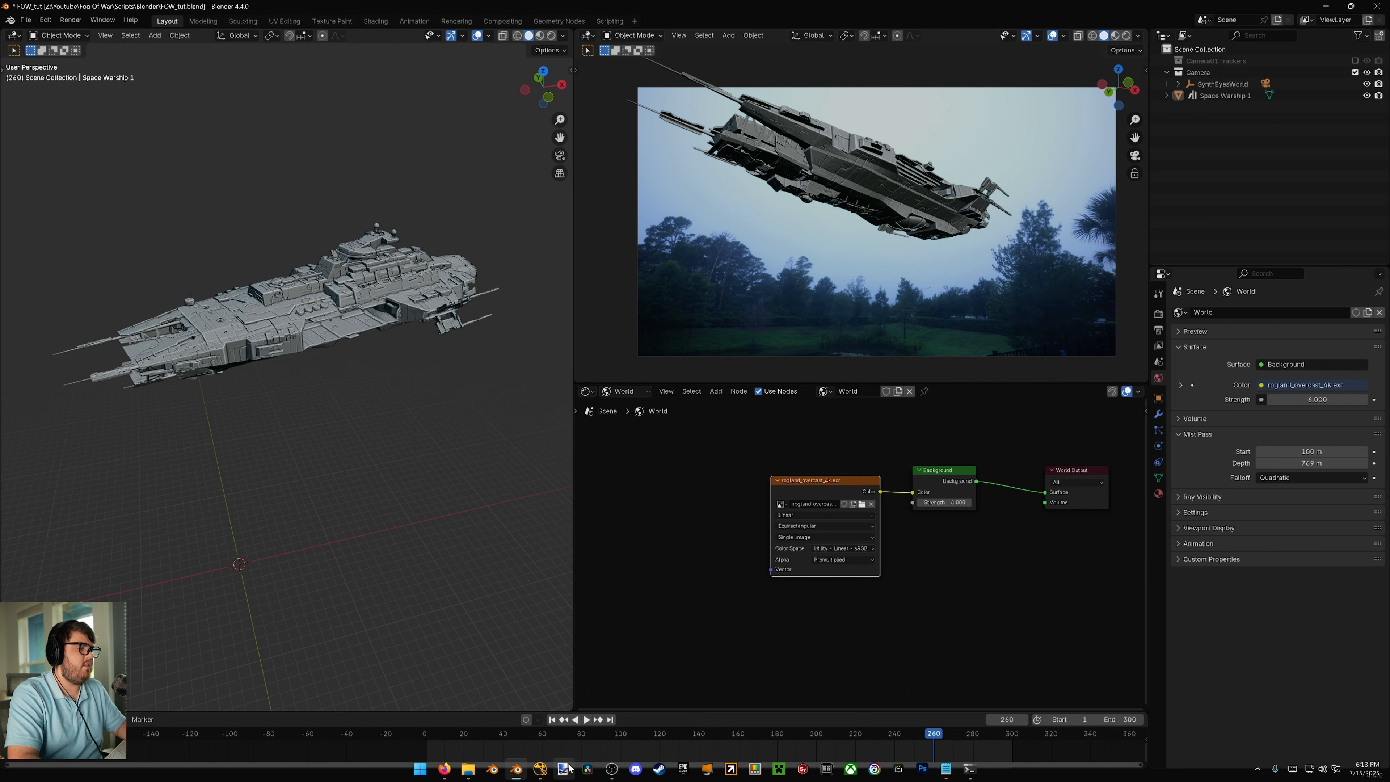
Step: Switch to Nuke and review the frame range, fps and full size format in the Project Settings
click(541, 771)
middle_drag(833, 341, 648, 358)
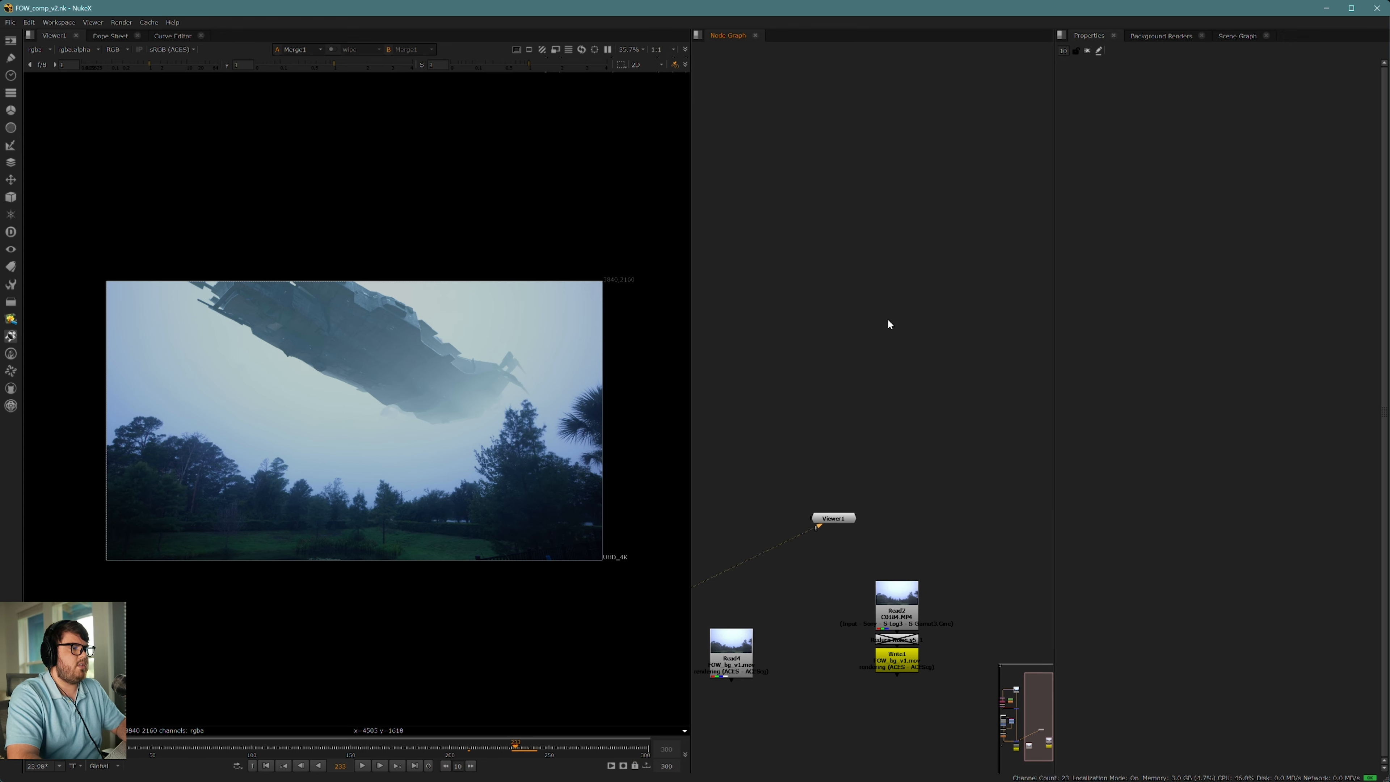
middle_drag(928, 317, 678, 353)
key(s)
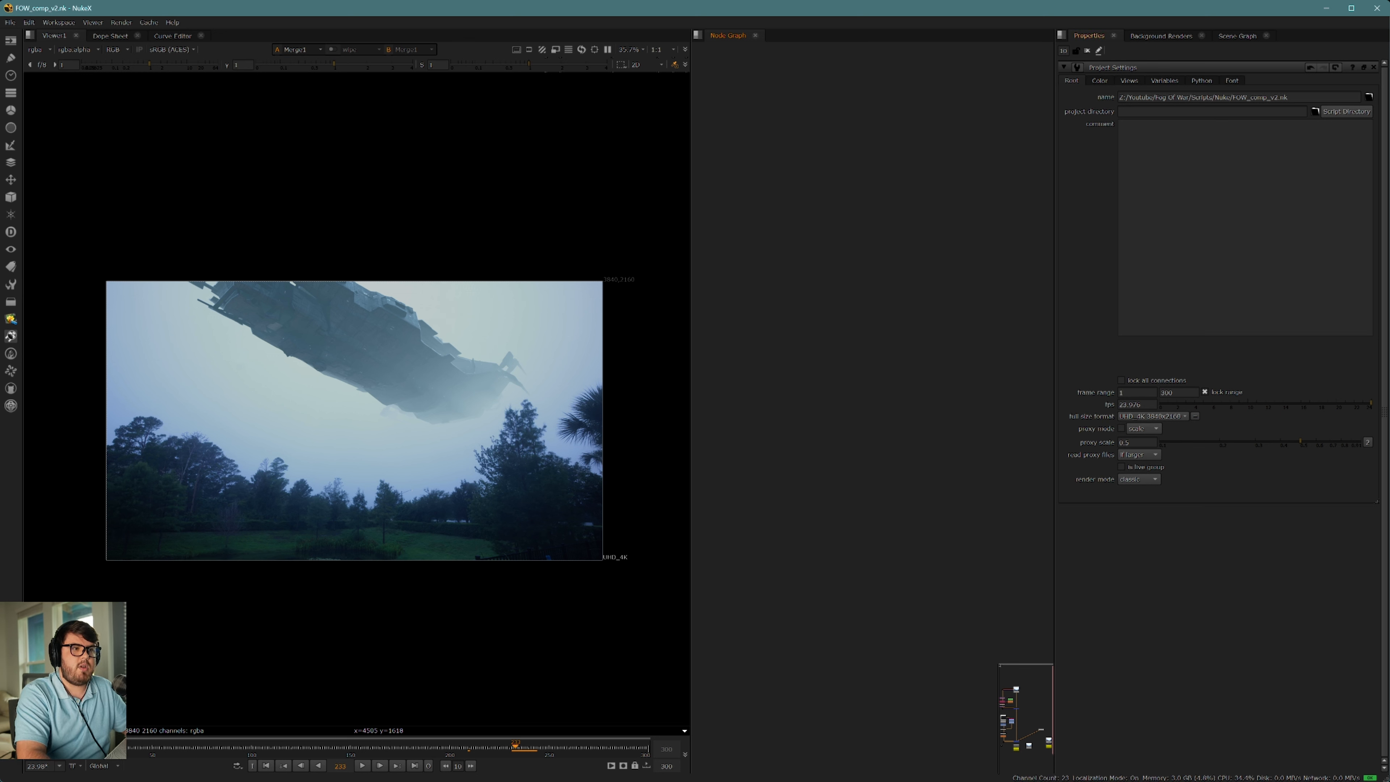
click(1137, 392)
key(Tab)
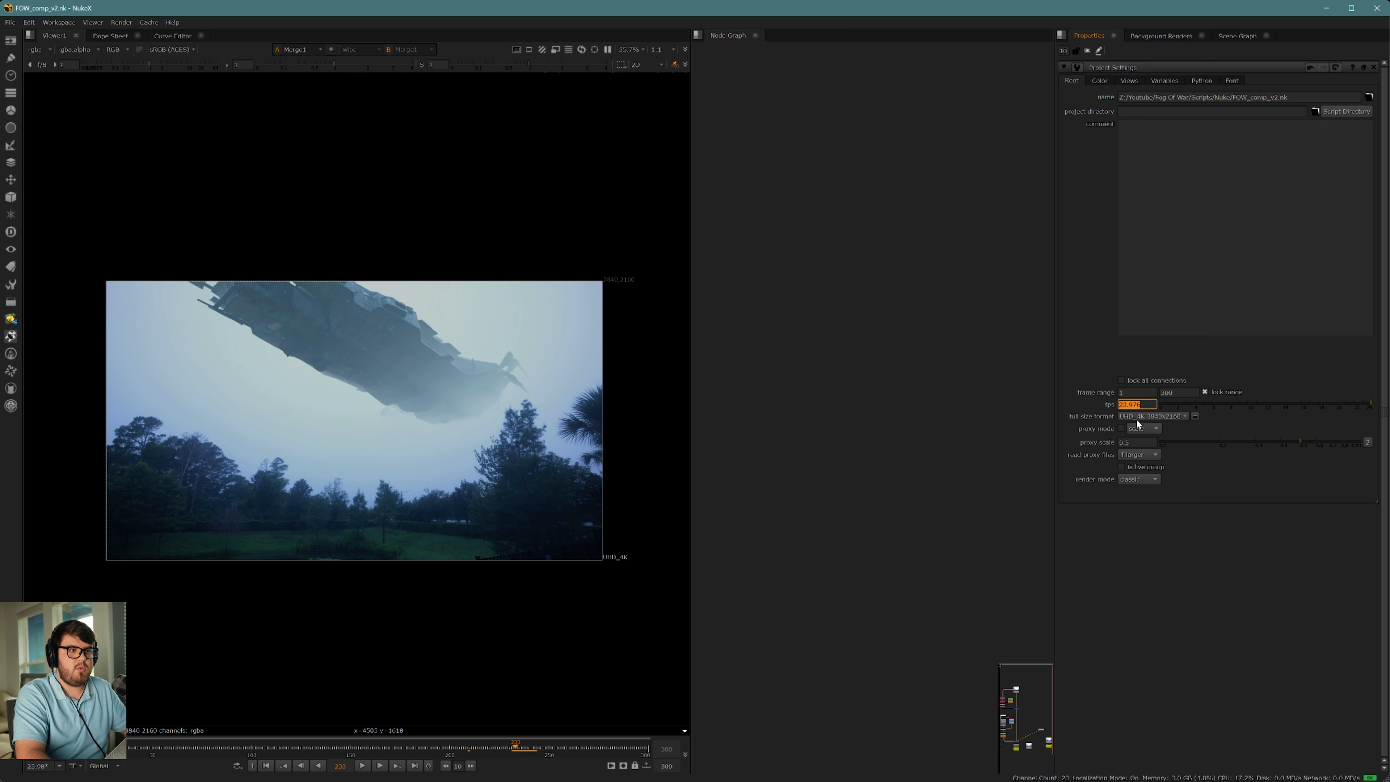
click(1145, 414)
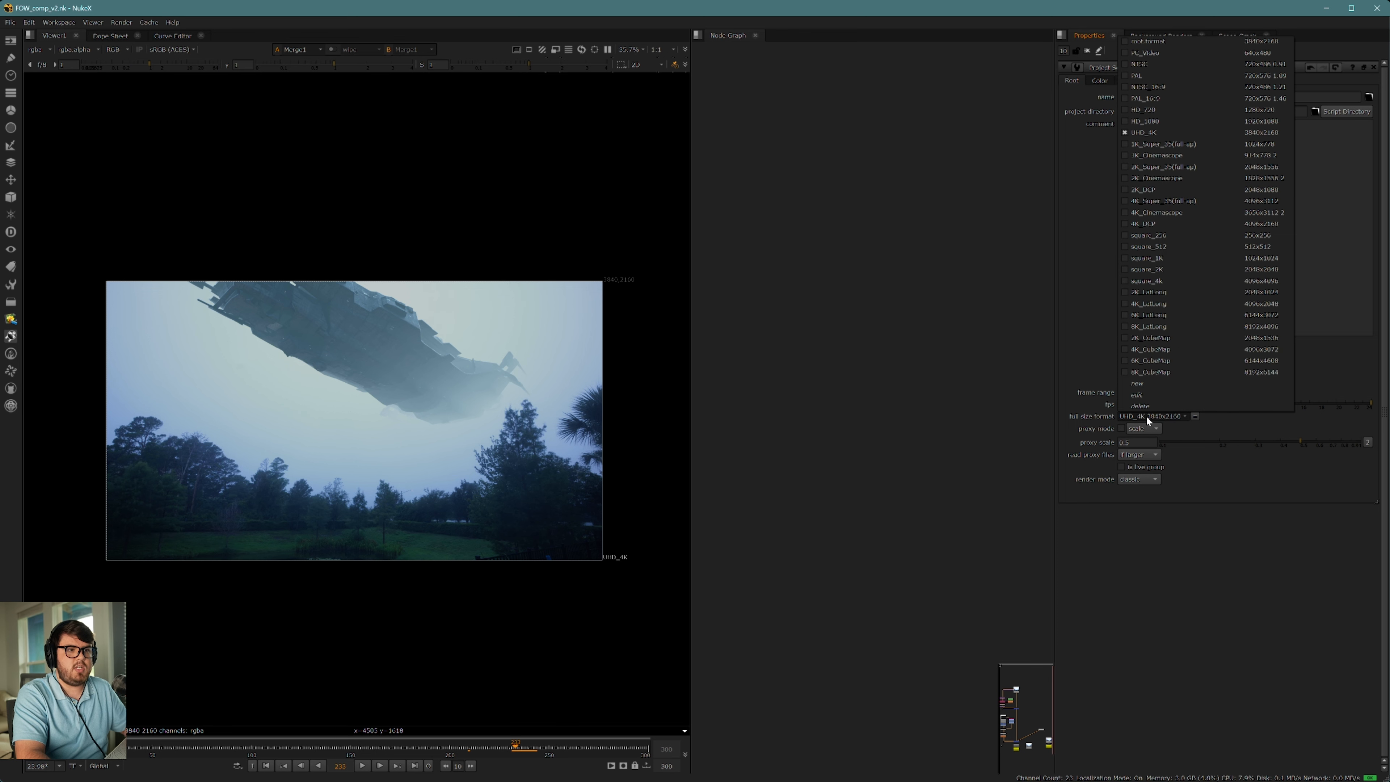
click(959, 406)
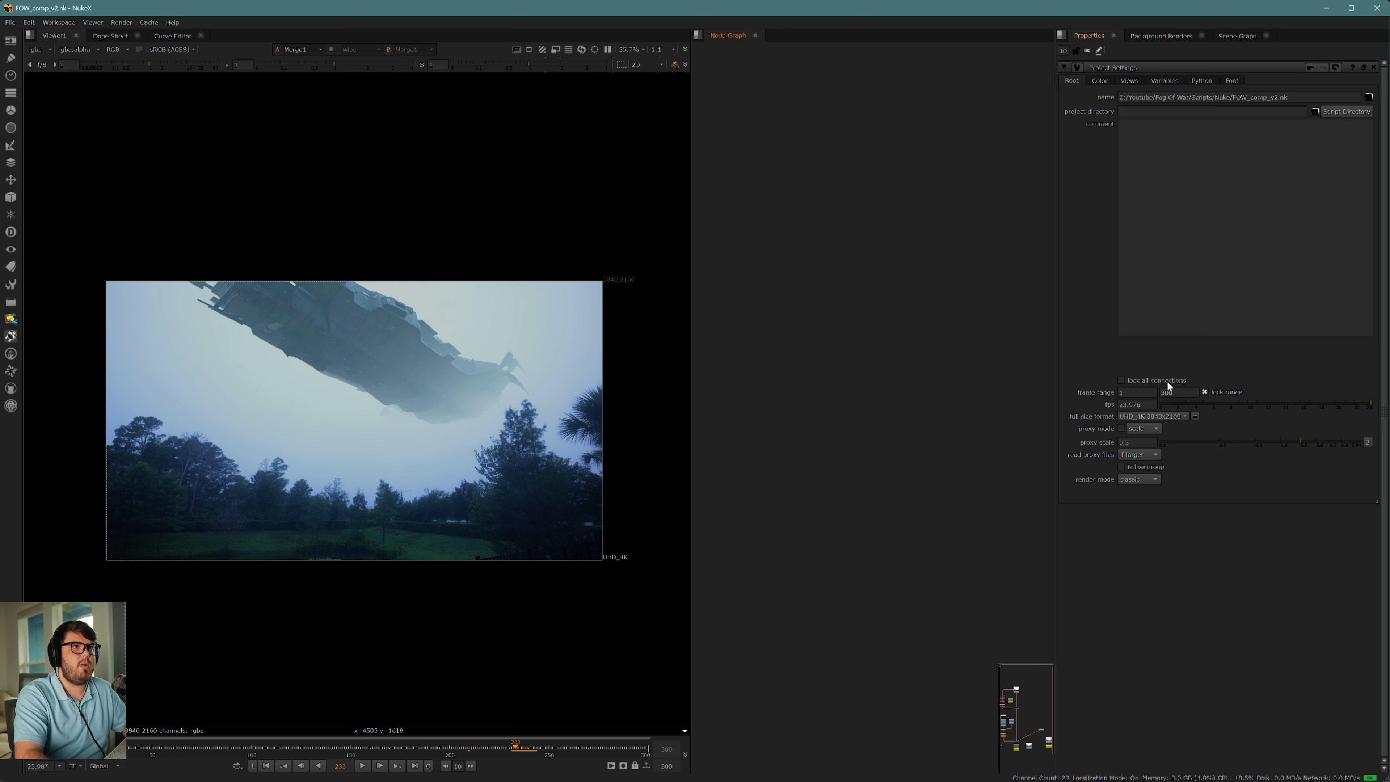
Step: Set the project's color management to OCIO with the aces_1.2 OCIO config
click(1101, 82)
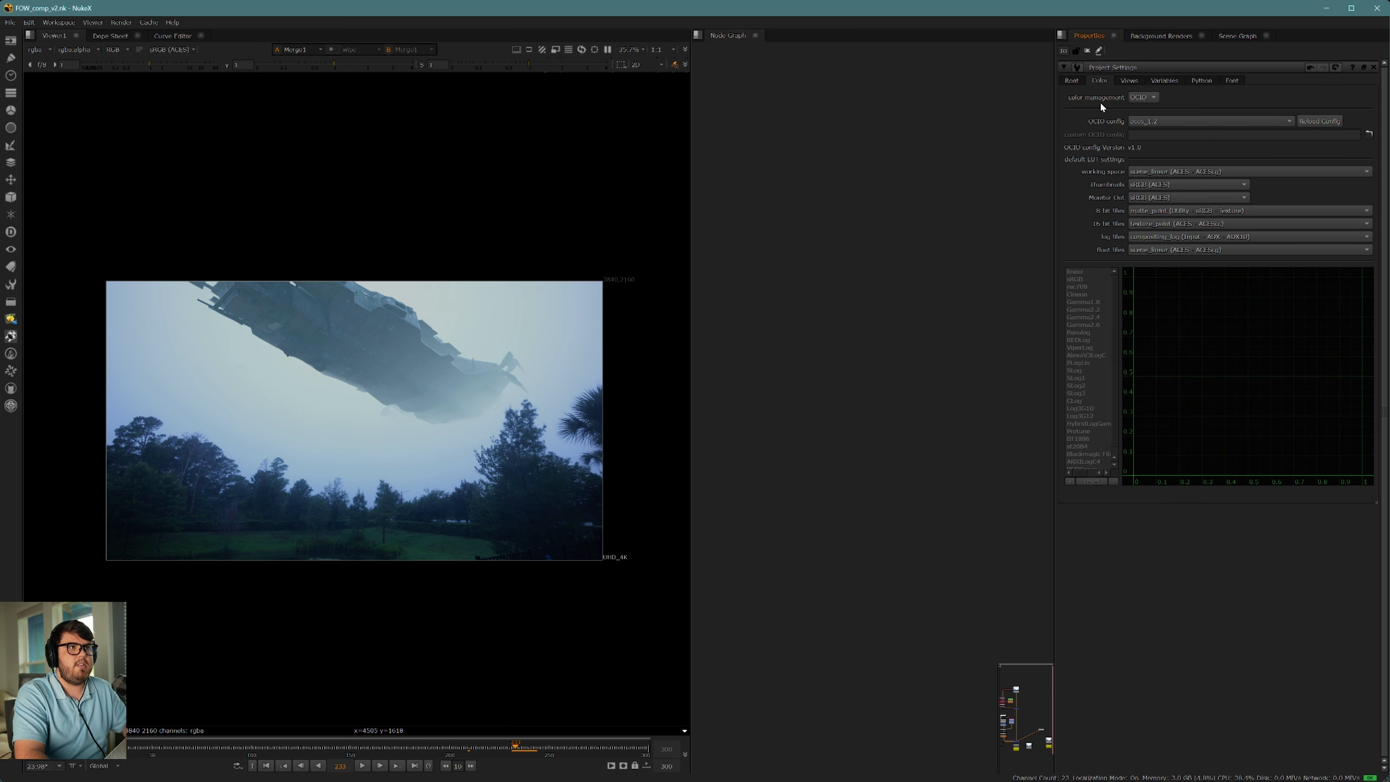
click(1141, 97)
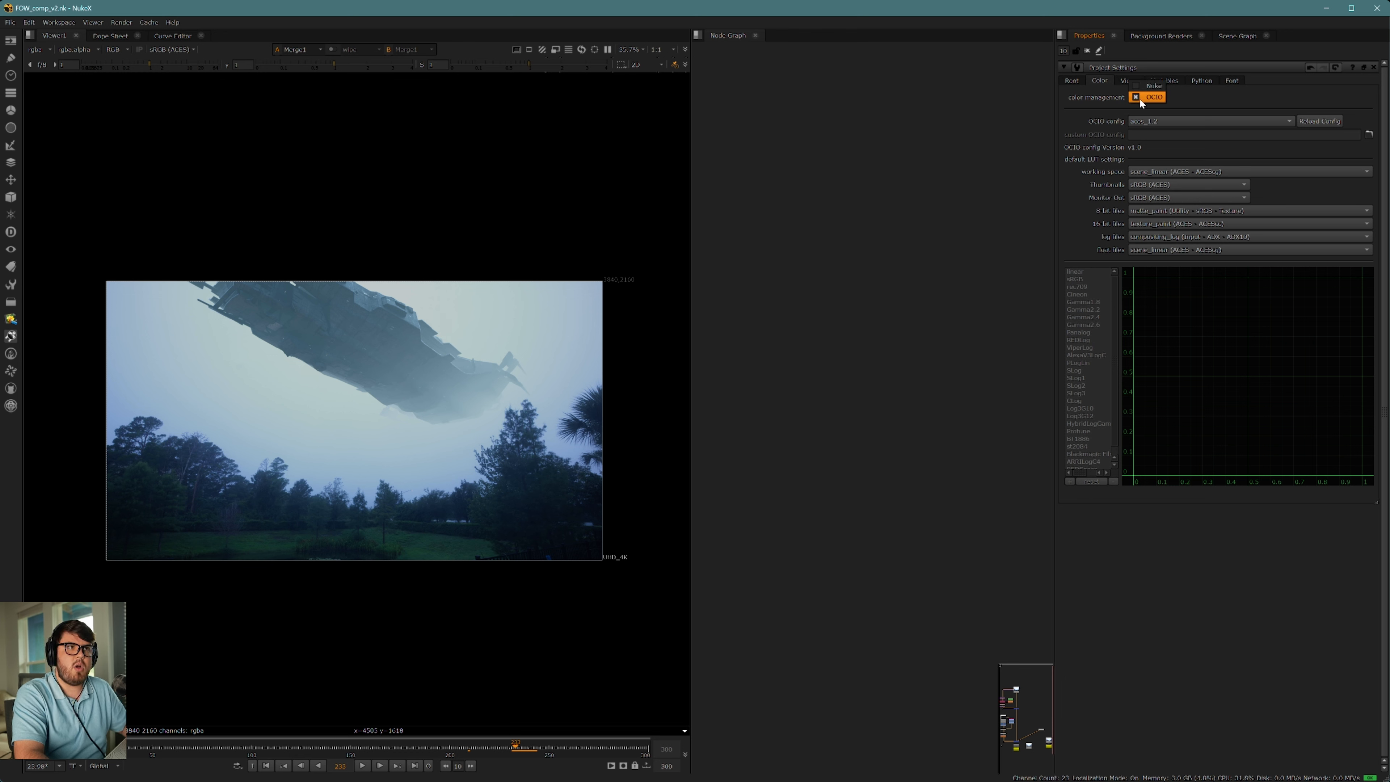
click(1113, 121)
click(1153, 120)
mouse_move(1155, 133)
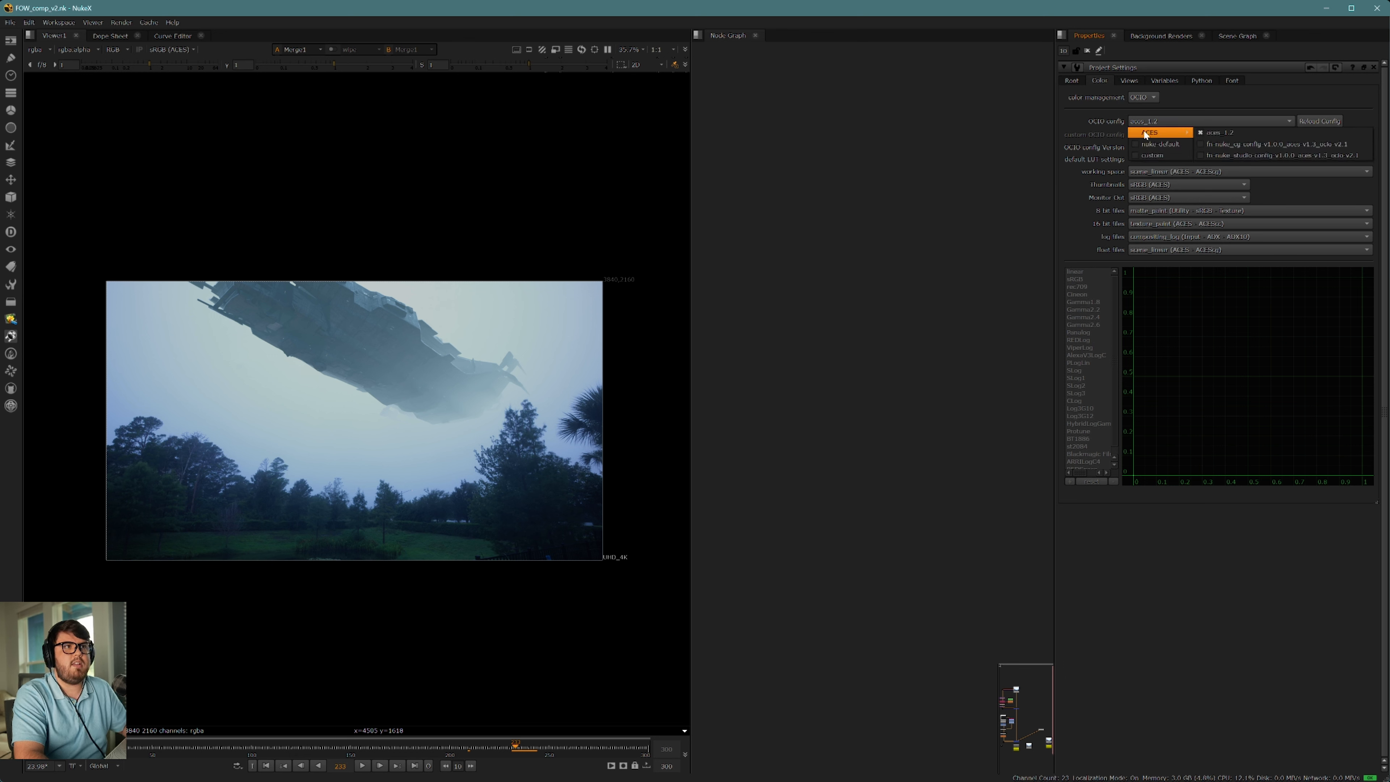
click(1226, 133)
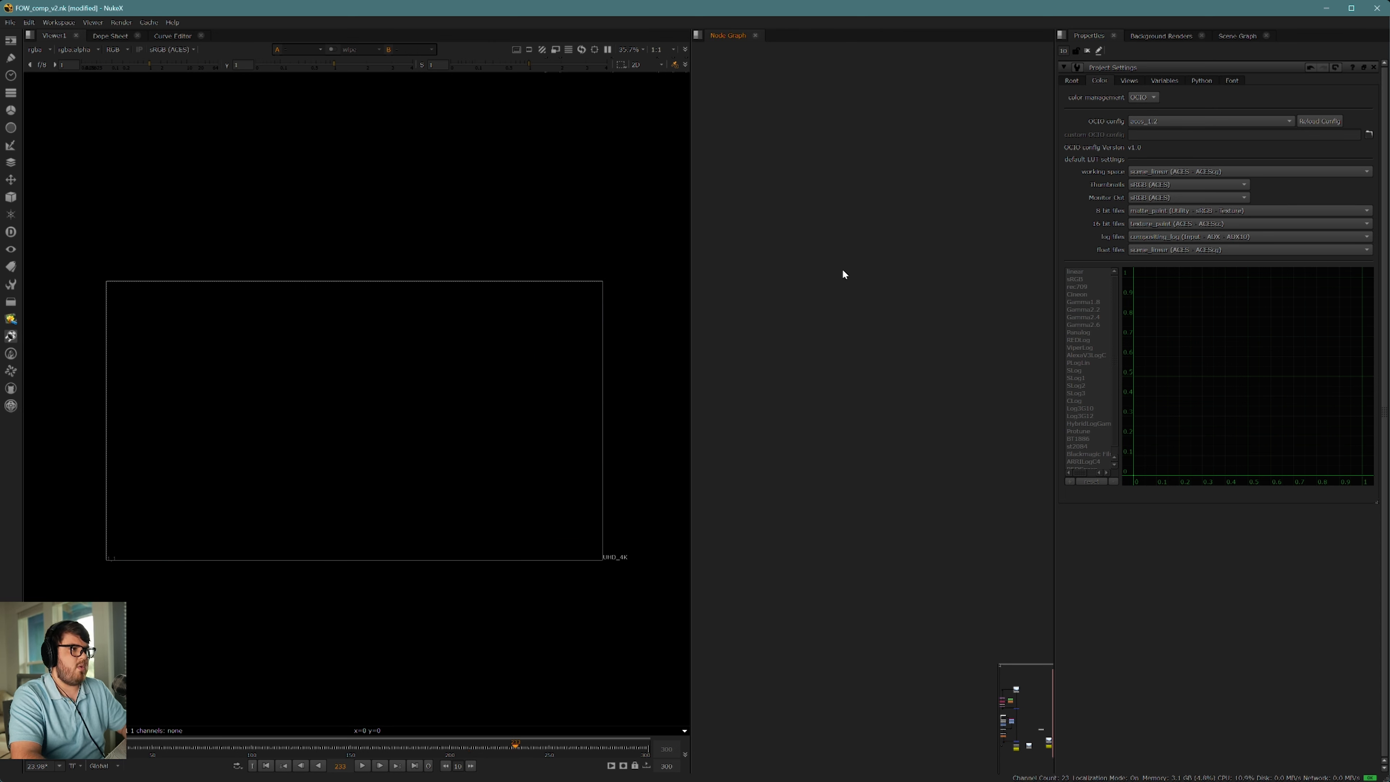
Step: Read in FOW_denoised.mov from the denoised footage folder, place its node, and display it in the viewer
key(r)
click(608, 333)
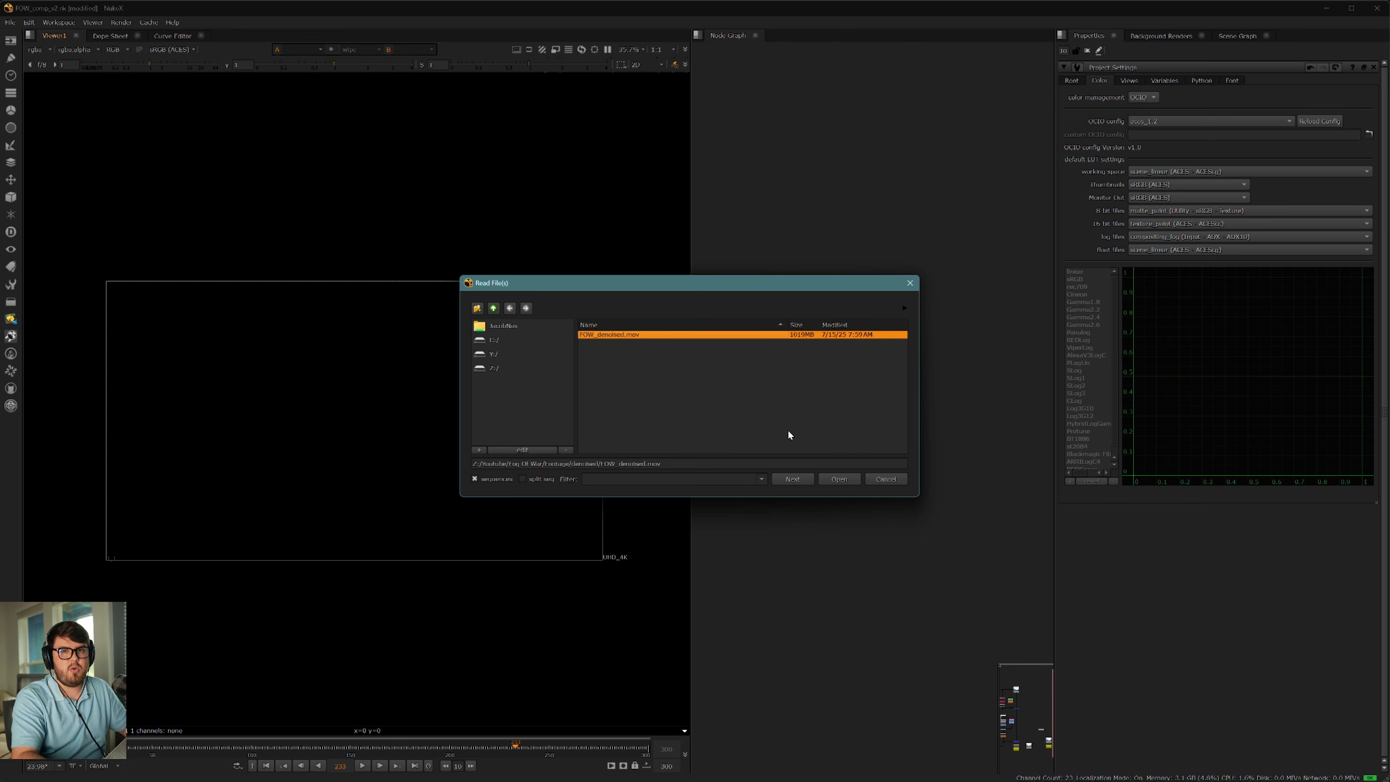
click(838, 479)
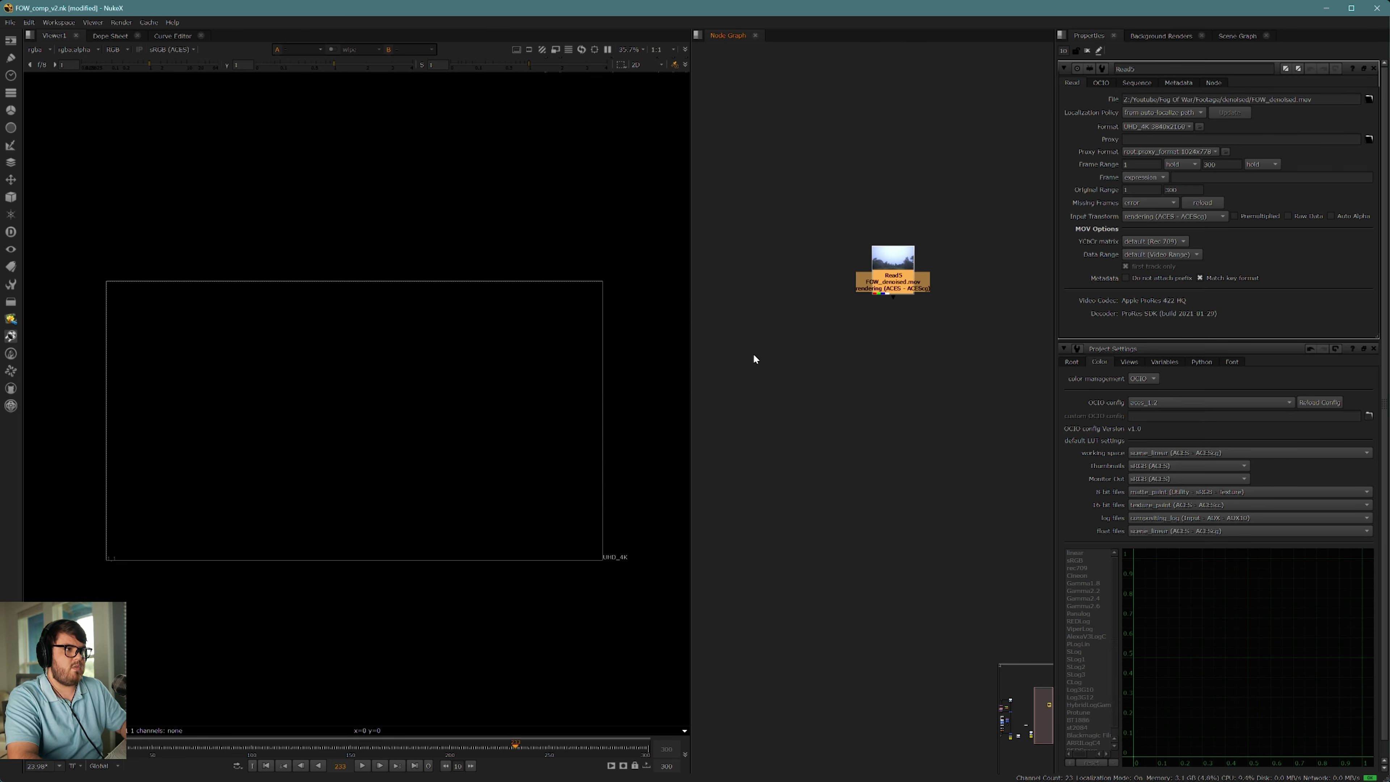
middle_drag(930, 305, 909, 355)
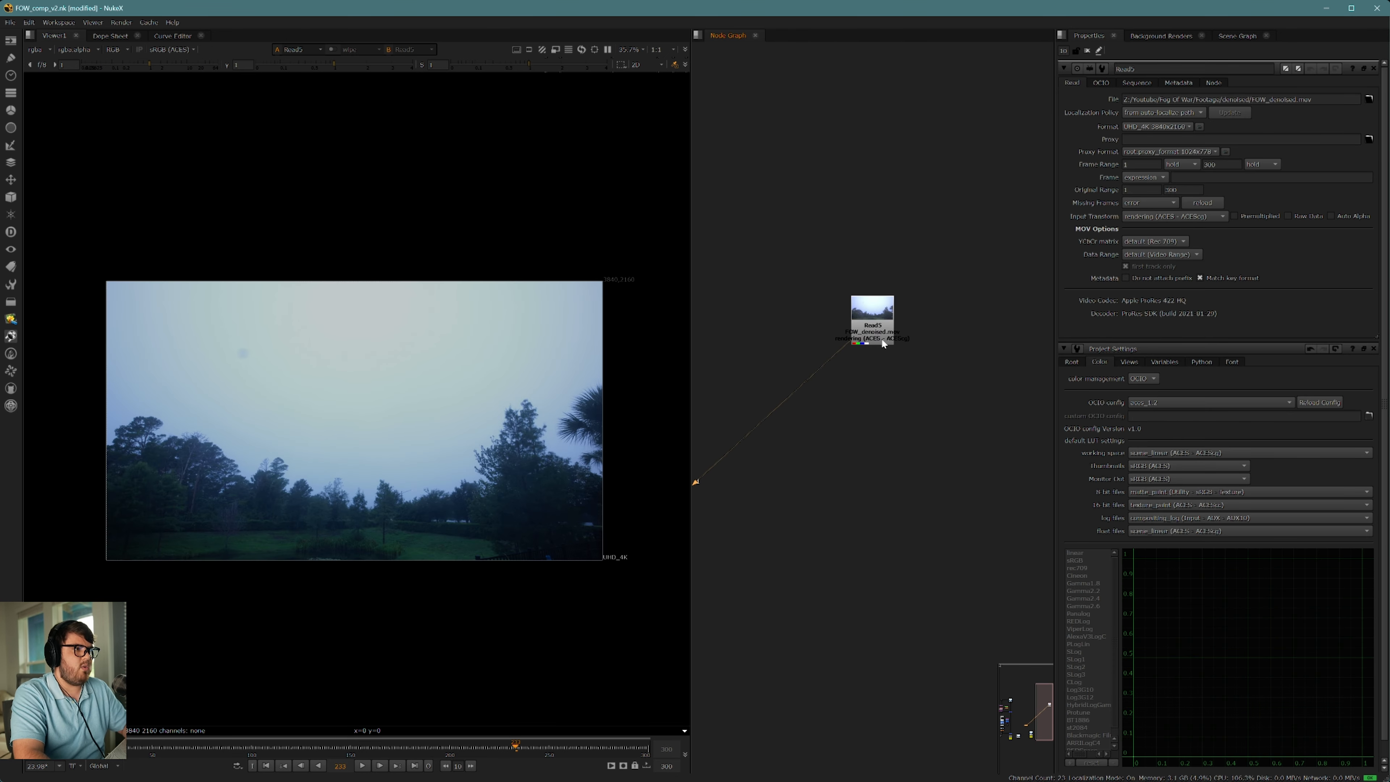
click(883, 339)
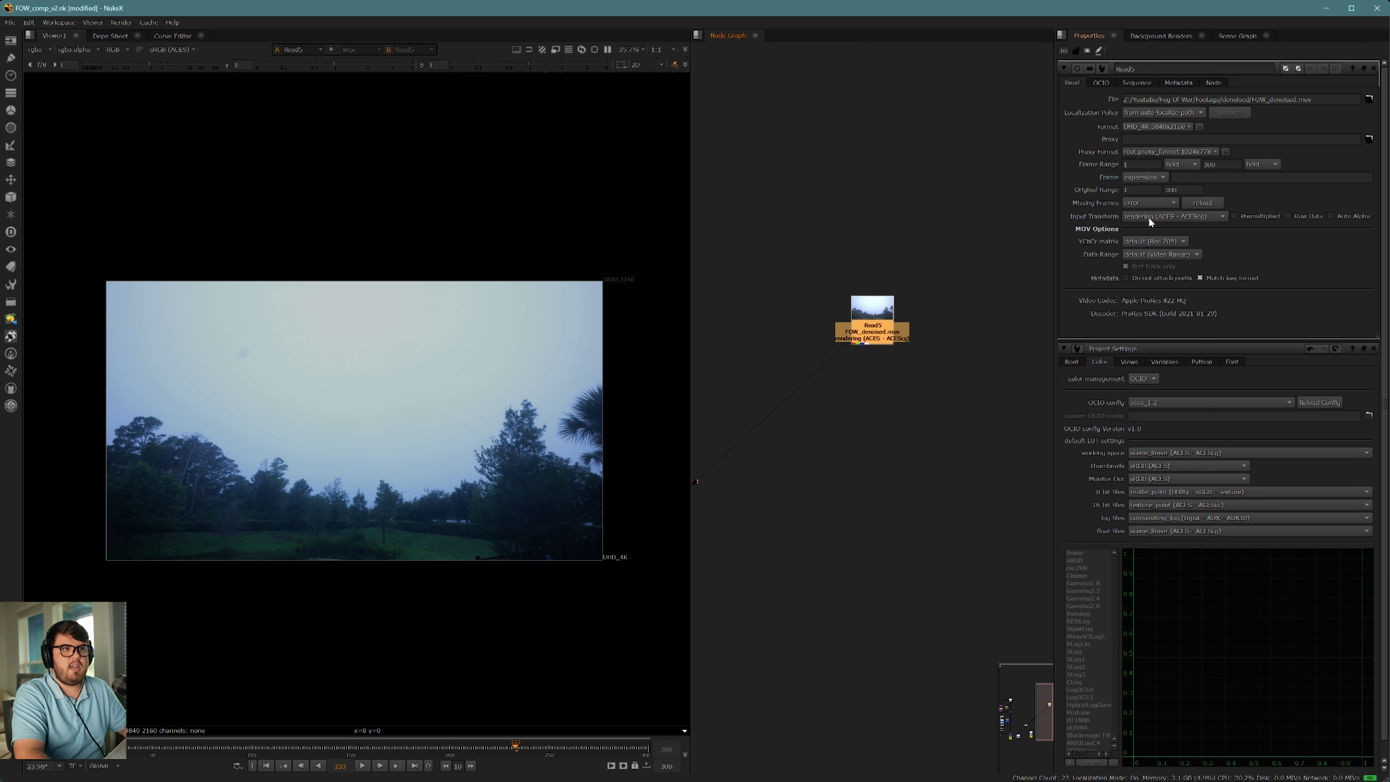
Step: Check the input transform options of the denoised footage's Read node
click(1177, 217)
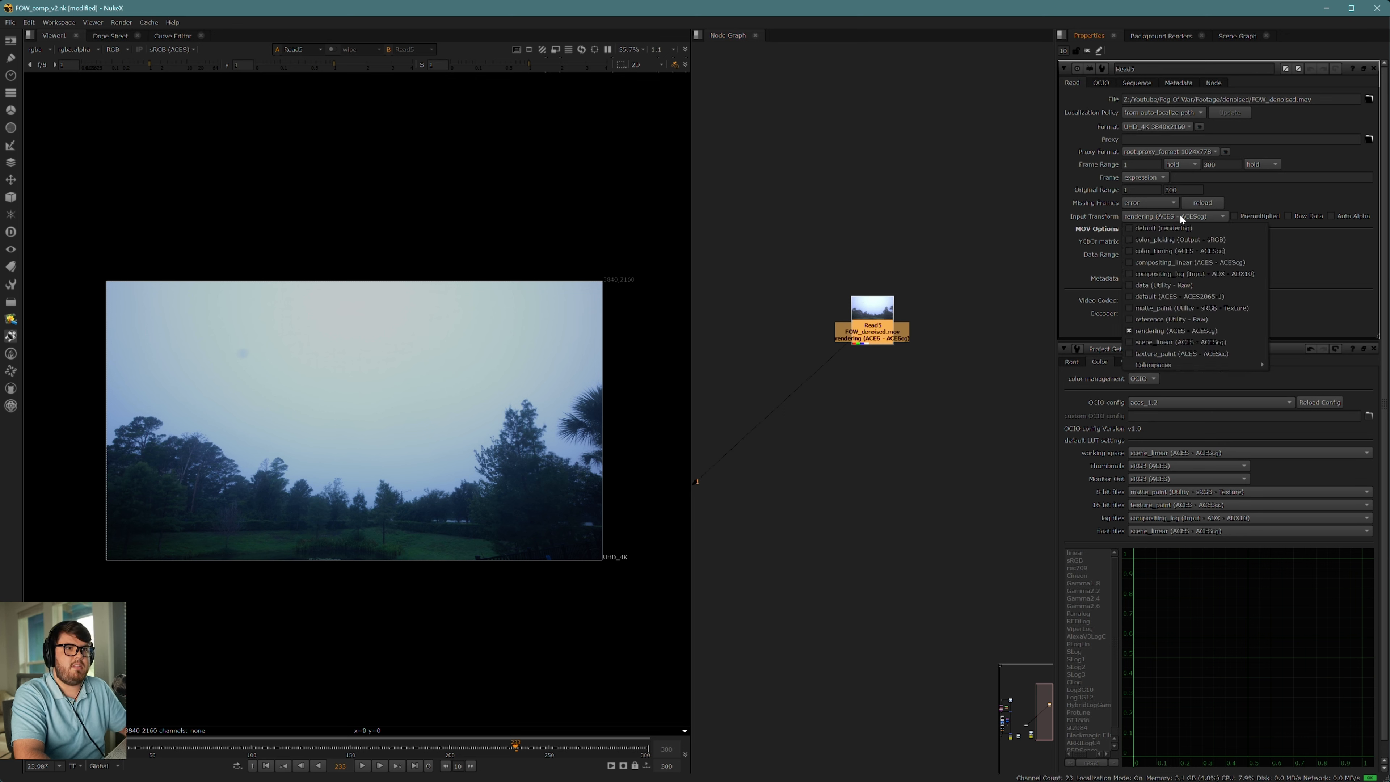
click(833, 352)
click(872, 336)
click(895, 411)
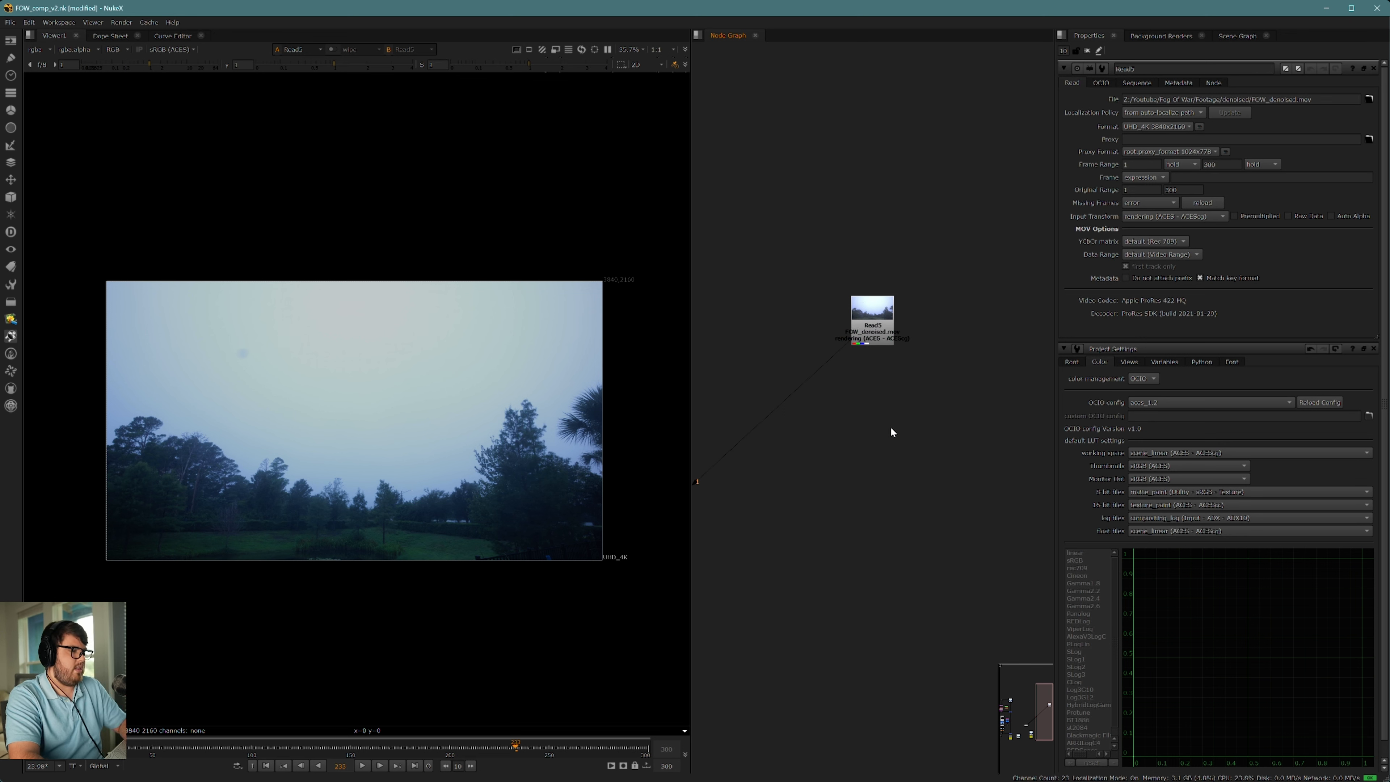
Step: Read in the CG_####.exr 1-300 sequence from the cg/v2 renders folder, place it beside the footage node, and view it
key(r)
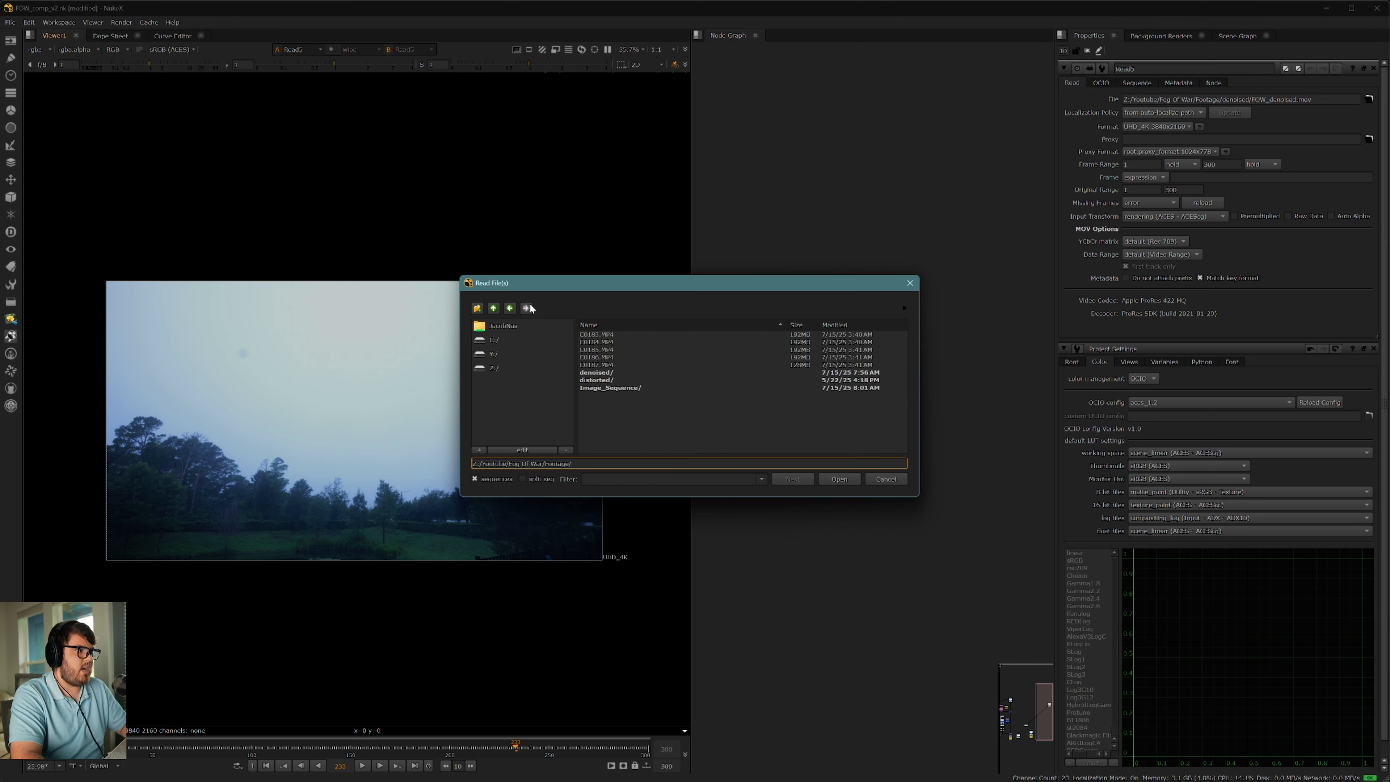
click(493, 309)
double_click(596, 349)
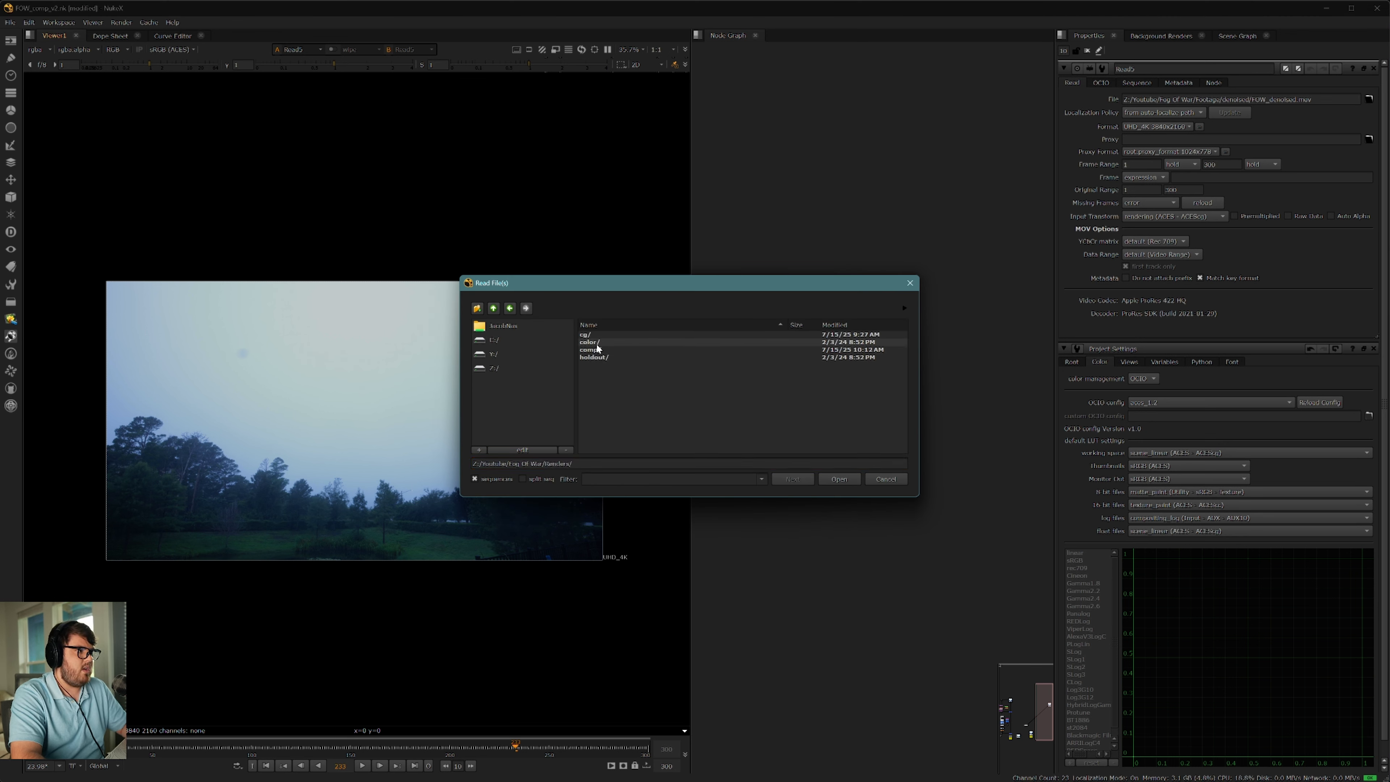
double_click(589, 336)
double_click(598, 342)
click(605, 336)
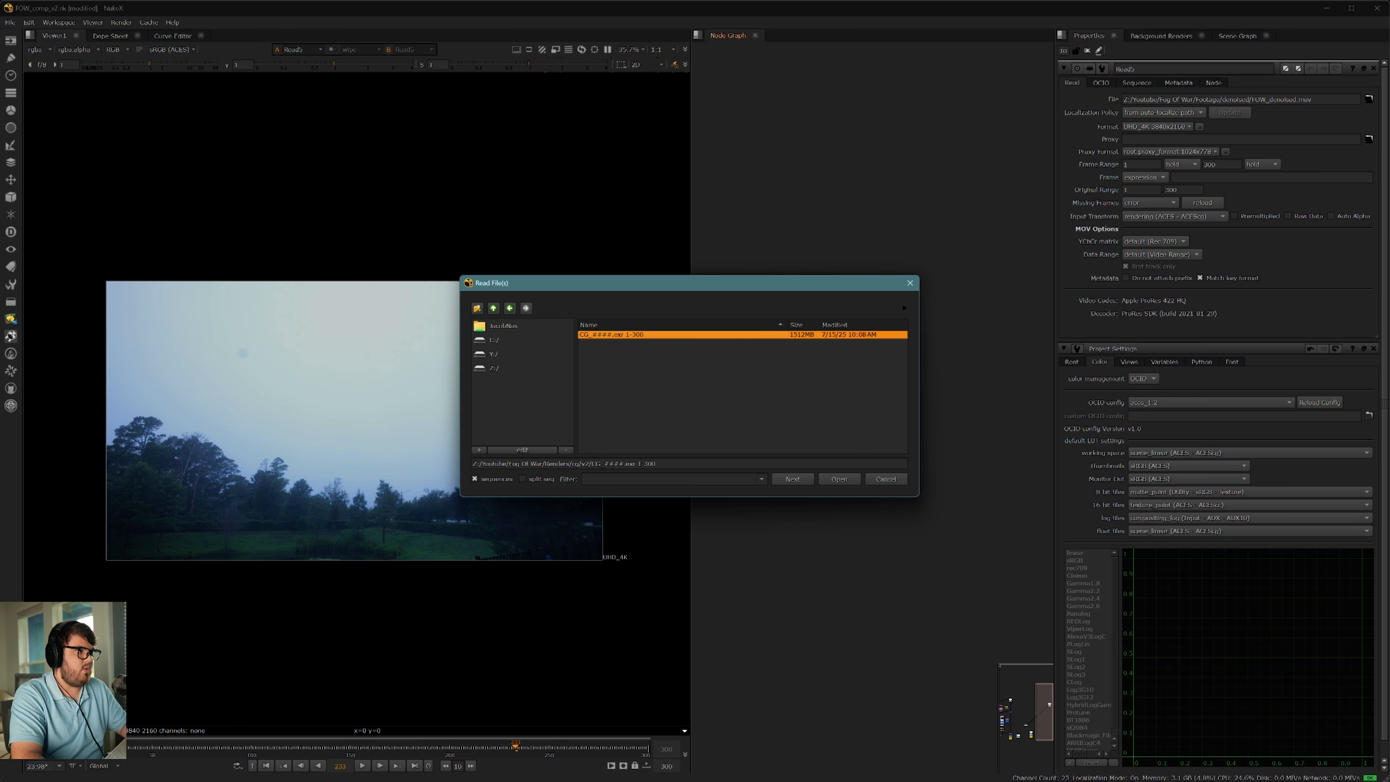
click(843, 480)
drag(897, 421, 786, 370)
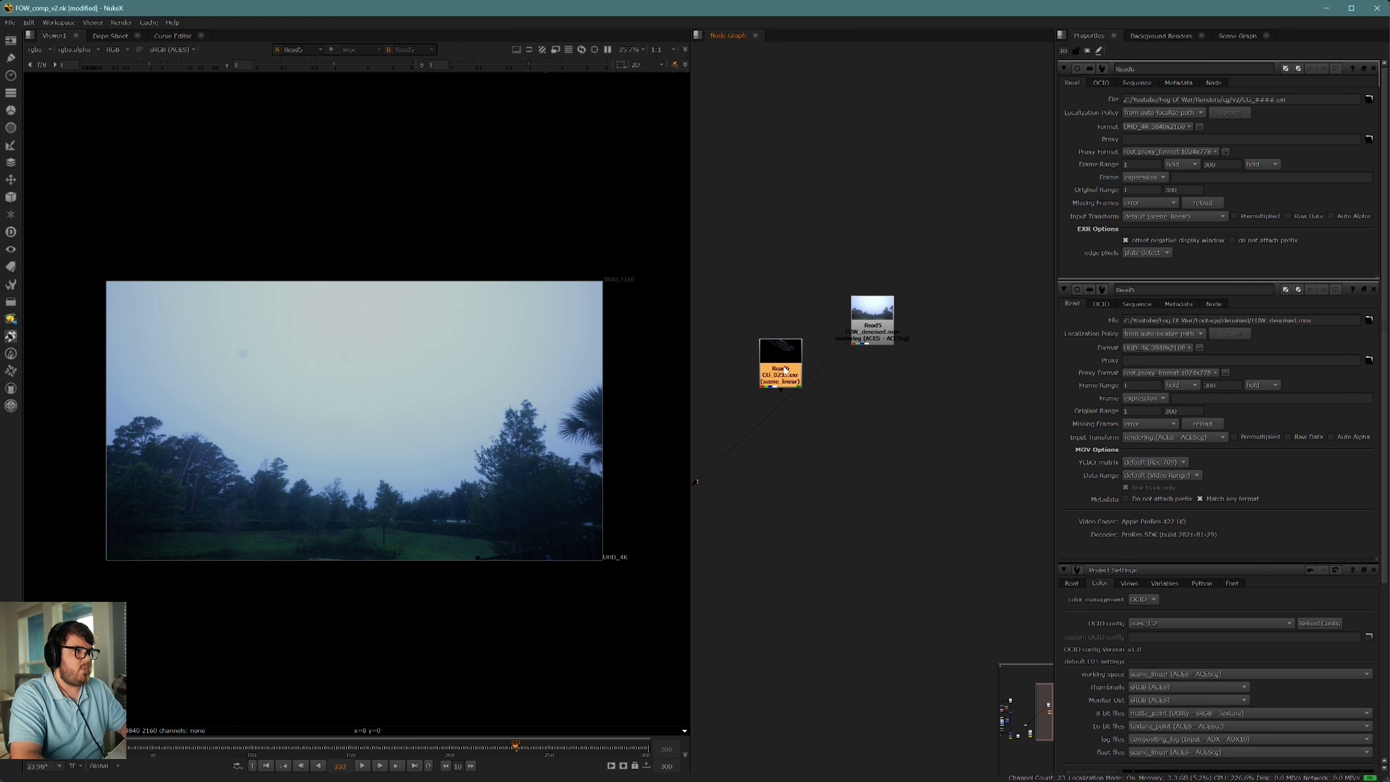
middle_drag(784, 368, 894, 407)
key(1)
click(831, 402)
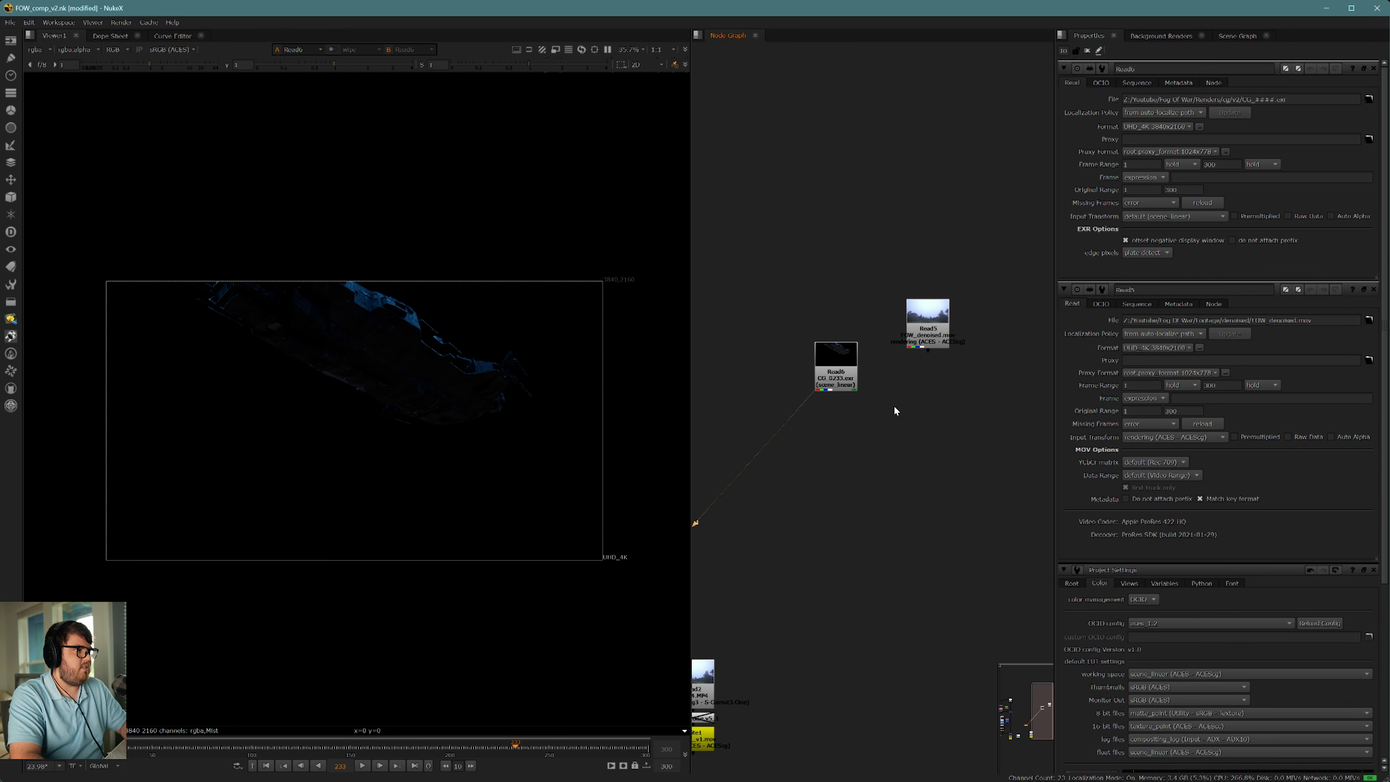
scroll(425, 382, up, 2)
Step: Merge the CG render over the denoised footage, with the Merge below the footage and a dot squaring off the CG pipe
click(836, 364)
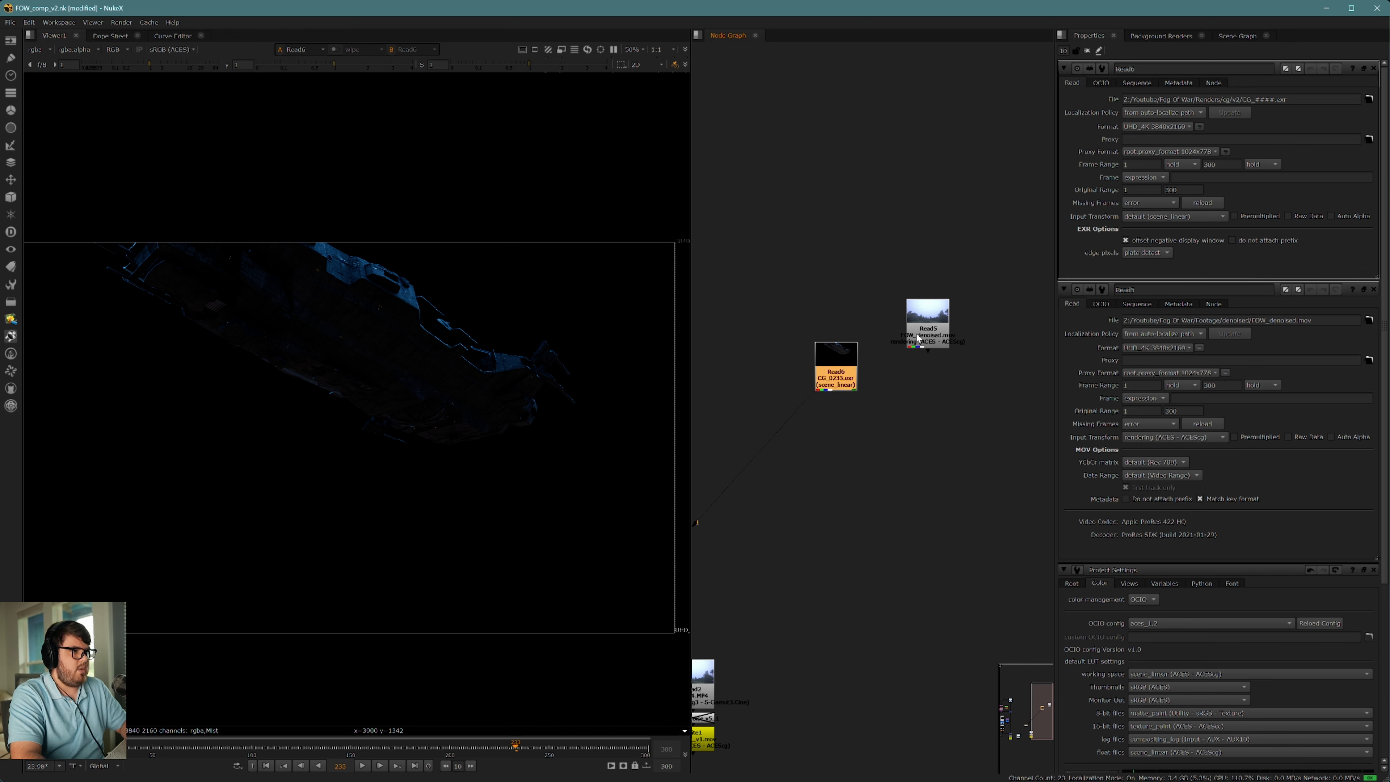
shift+click(918, 338)
key(m)
drag(928, 374, 922, 495)
ctrl+drag(888, 439, 836, 494)
scroll(408, 410, down, 2)
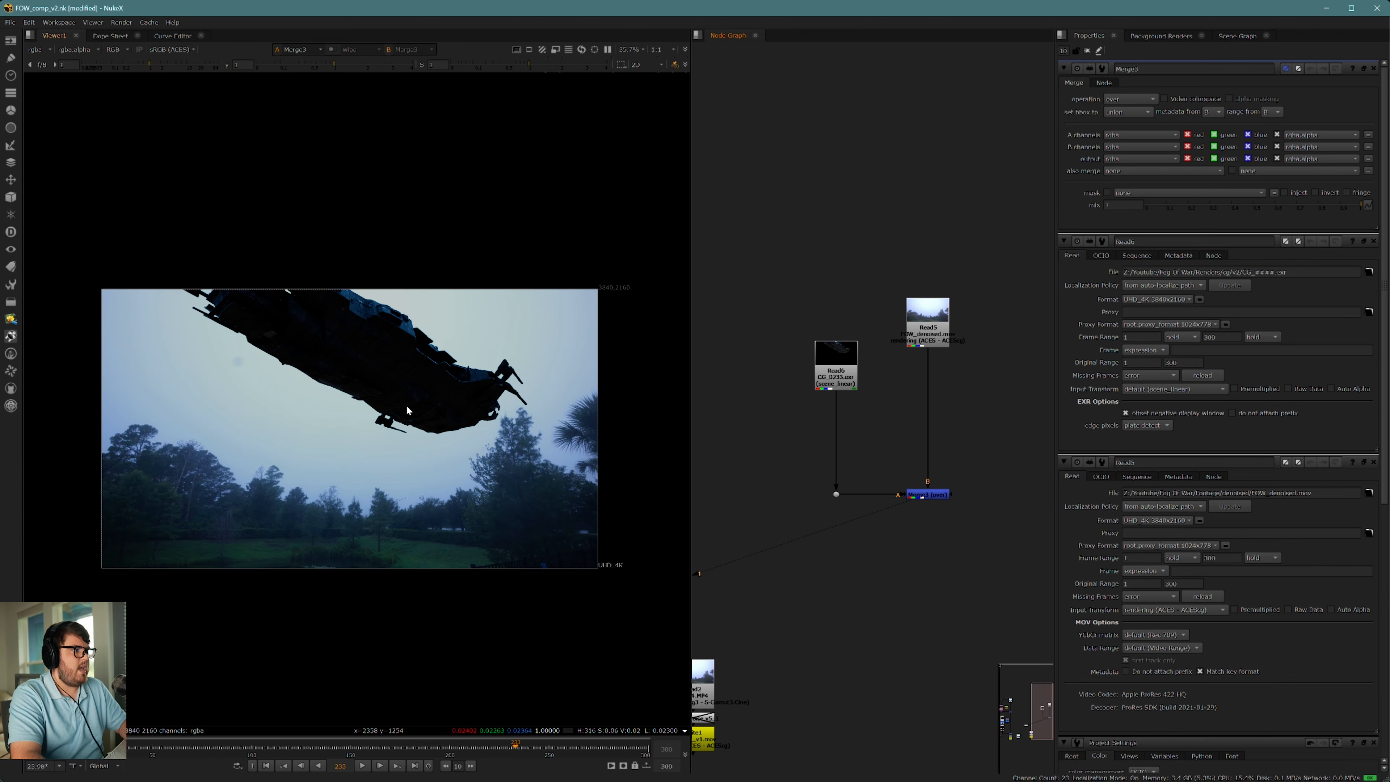
middle_drag(407, 410, 422, 438)
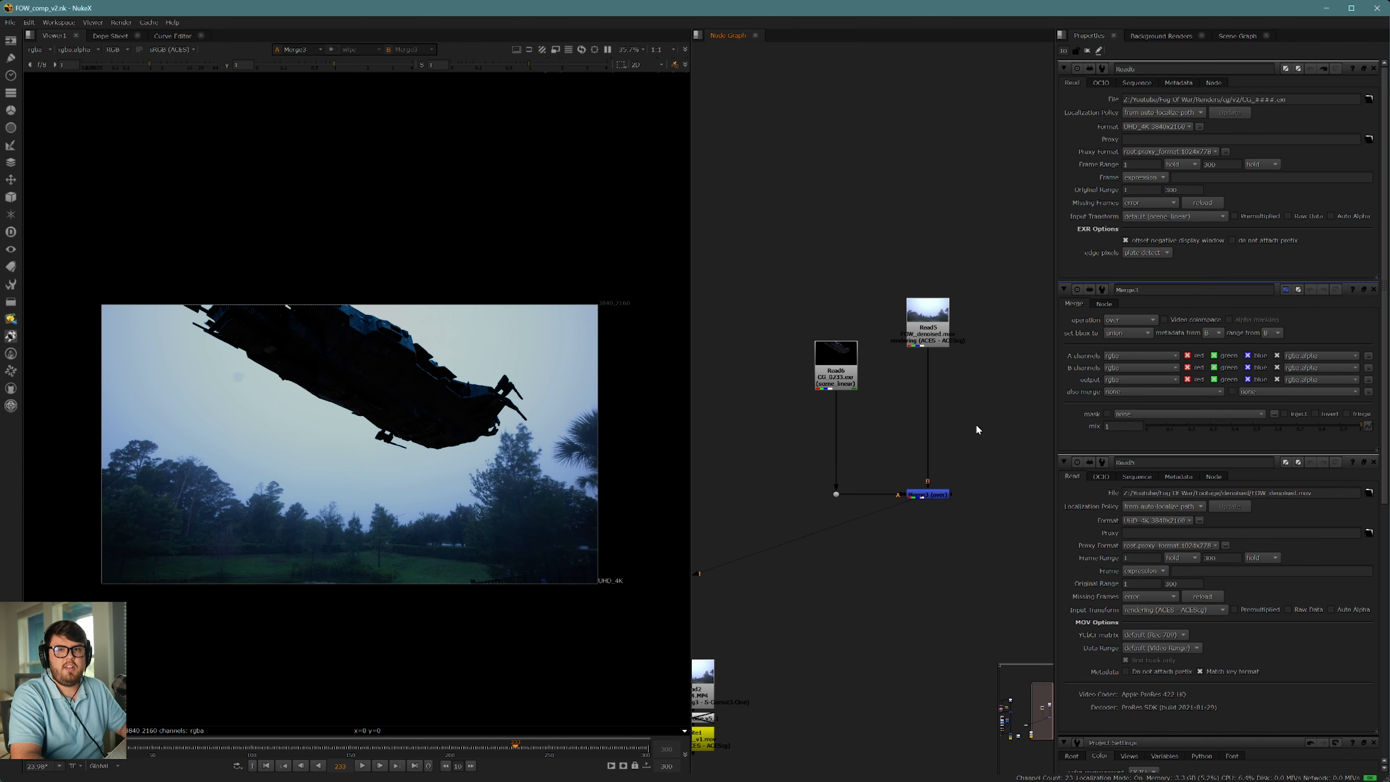
Step: Add a Grade below the CG Read node and raise its gain and multiply to 4
click(836, 373)
key(g)
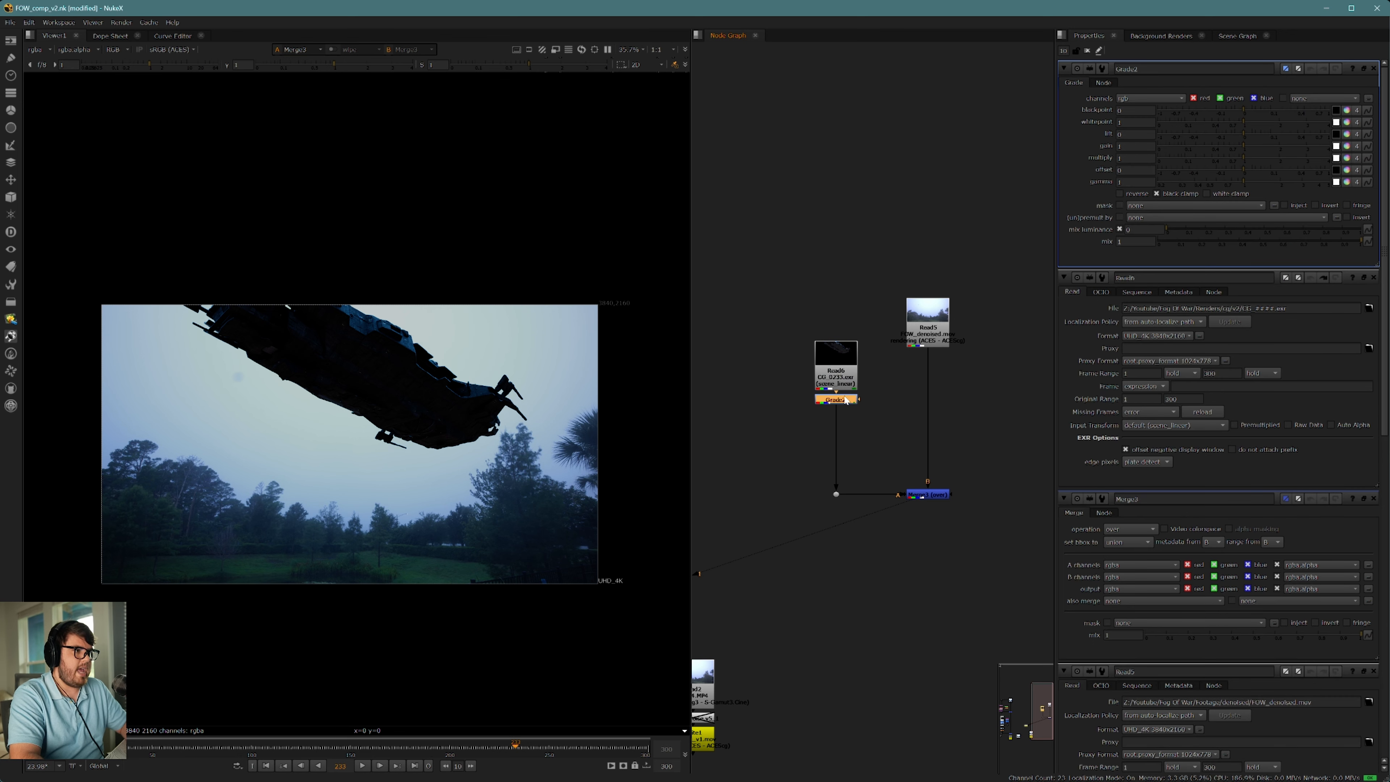
drag(847, 396, 848, 439)
drag(1243, 162, 1328, 162)
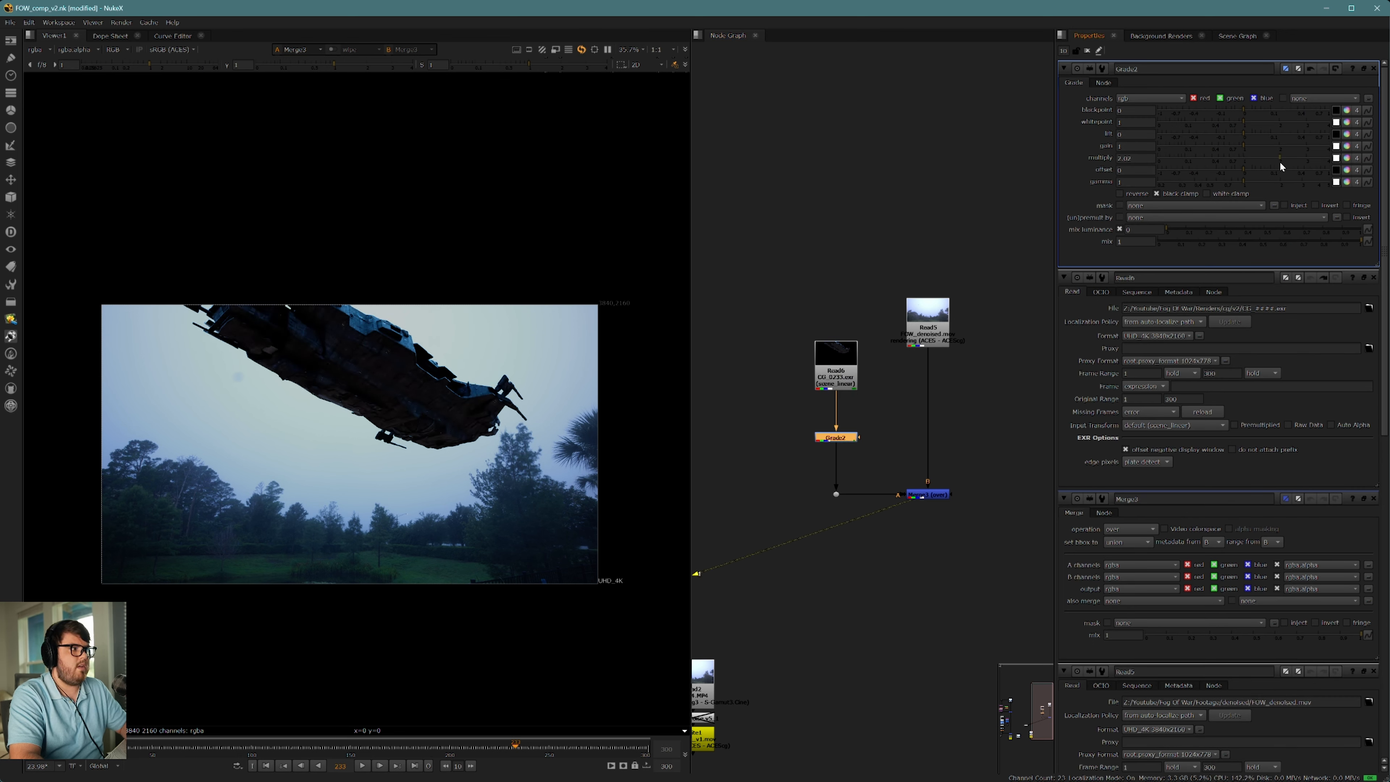
key(ctrl+z)
drag(1243, 147, 1356, 162)
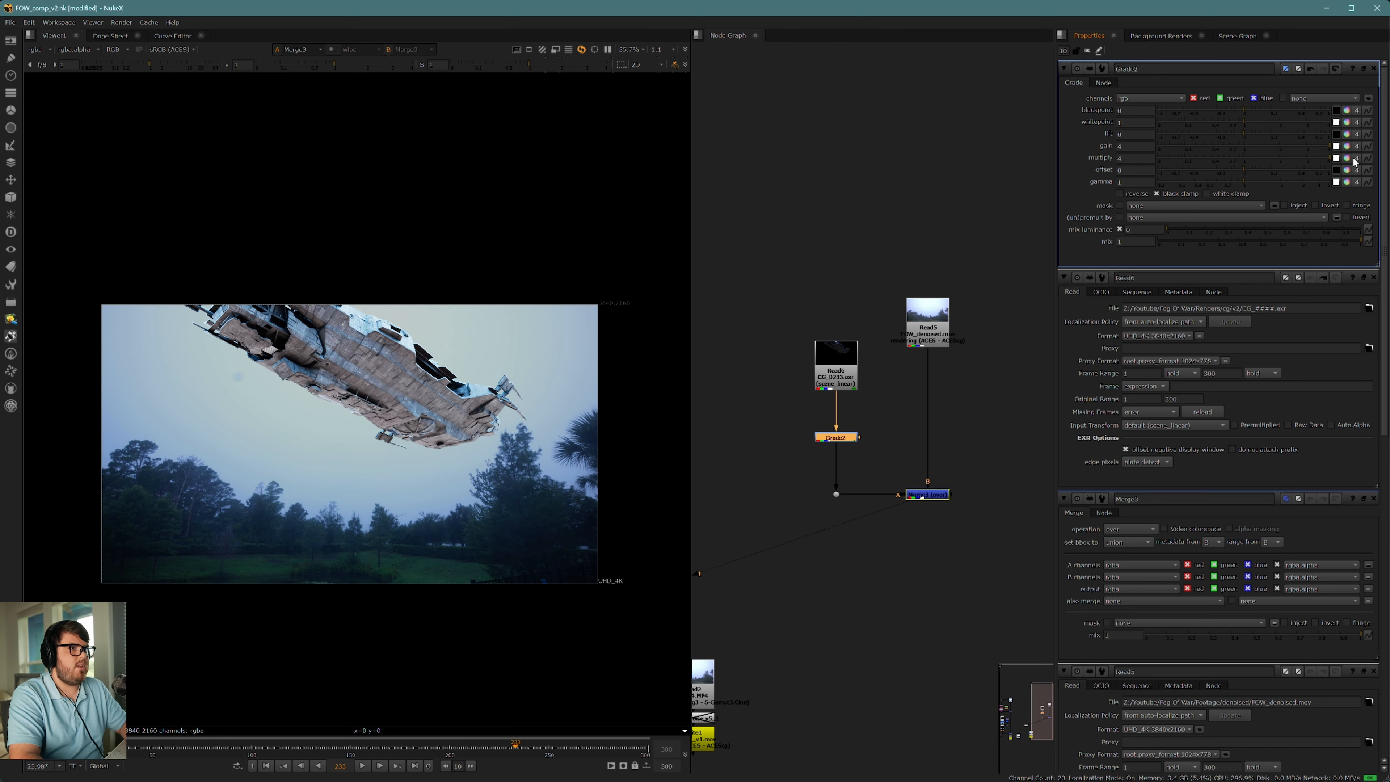
Step: Examine the edges of the brightened spaceship against the sky up close
scroll(477, 359, up, 5)
scroll(474, 393, up, 9)
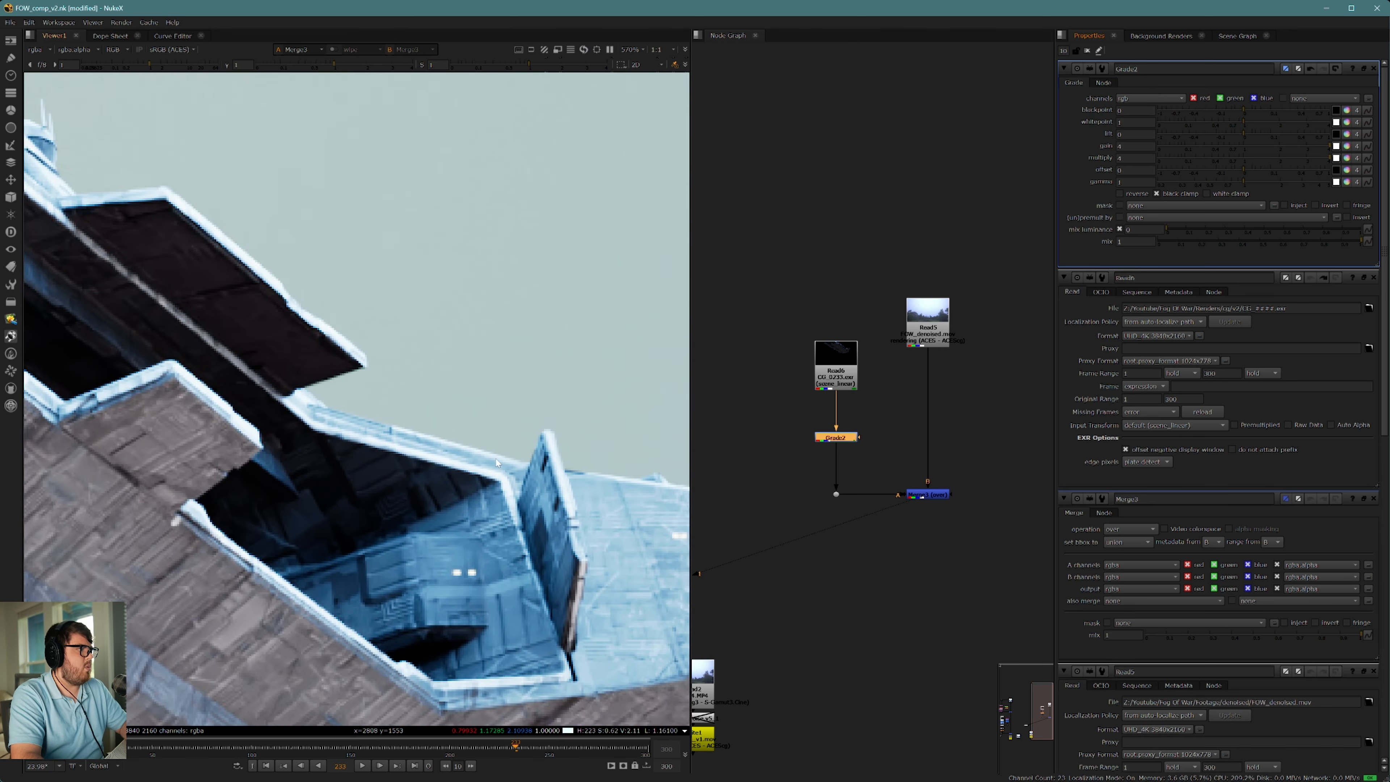
scroll(323, 466, down, 3)
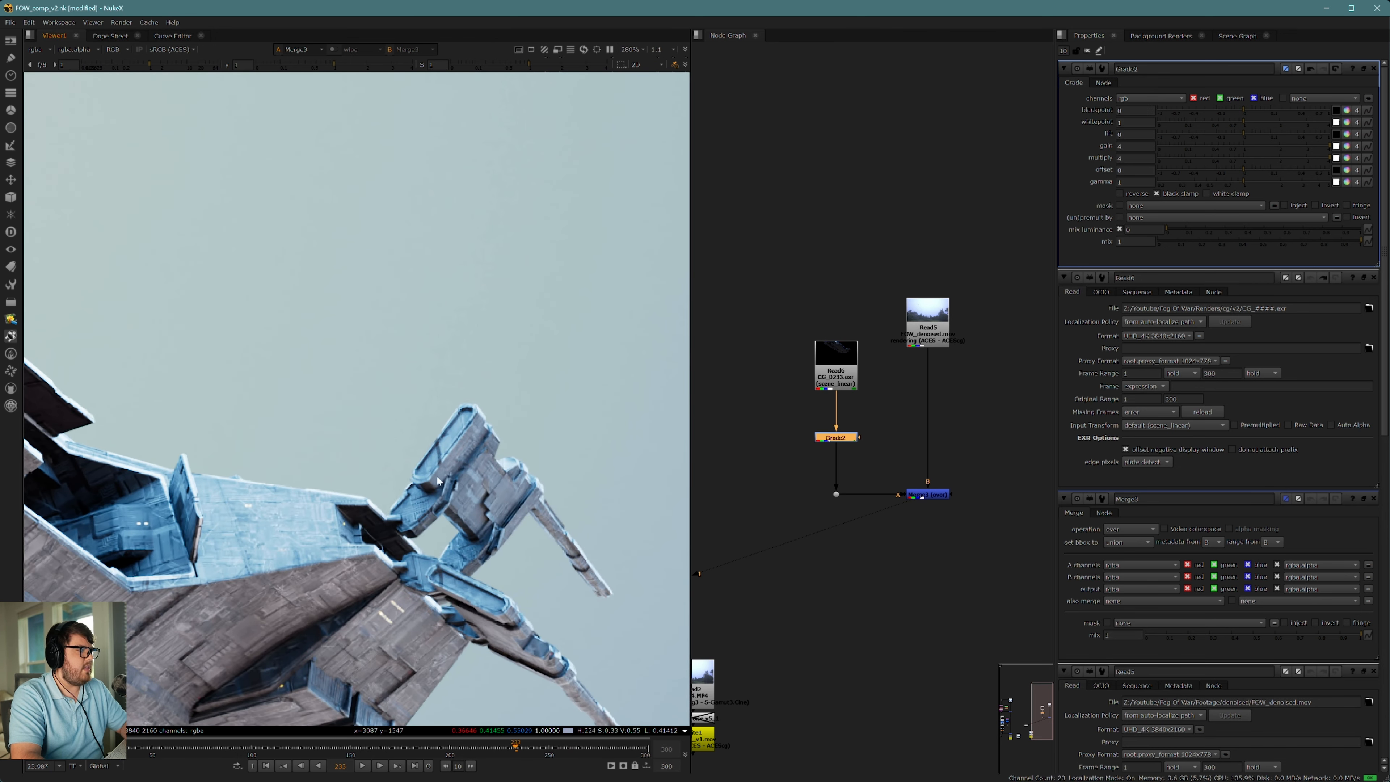
scroll(329, 488, down, 5)
scroll(524, 523, up, 3)
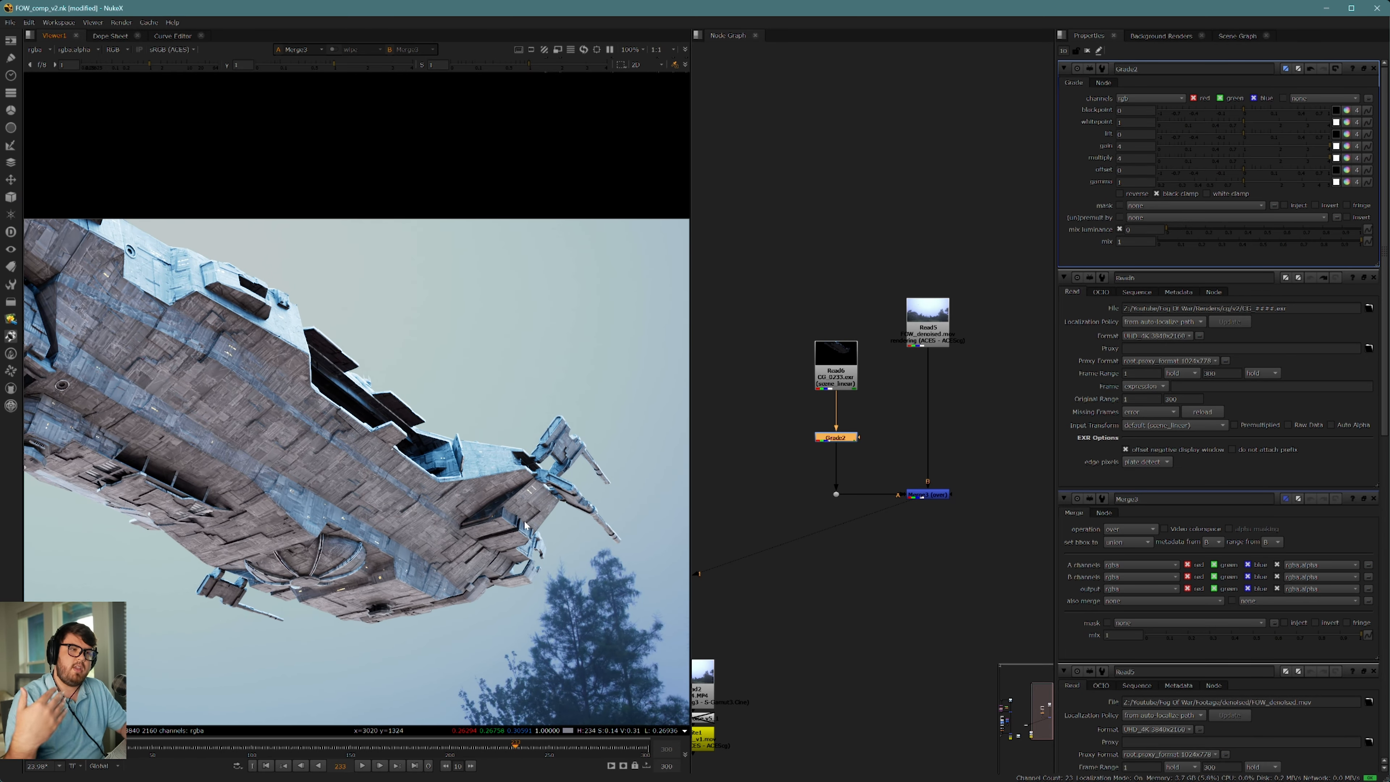
Step: Insert an Unpremult between the CG Read and the Grade, and disable the Grade
click(836, 387)
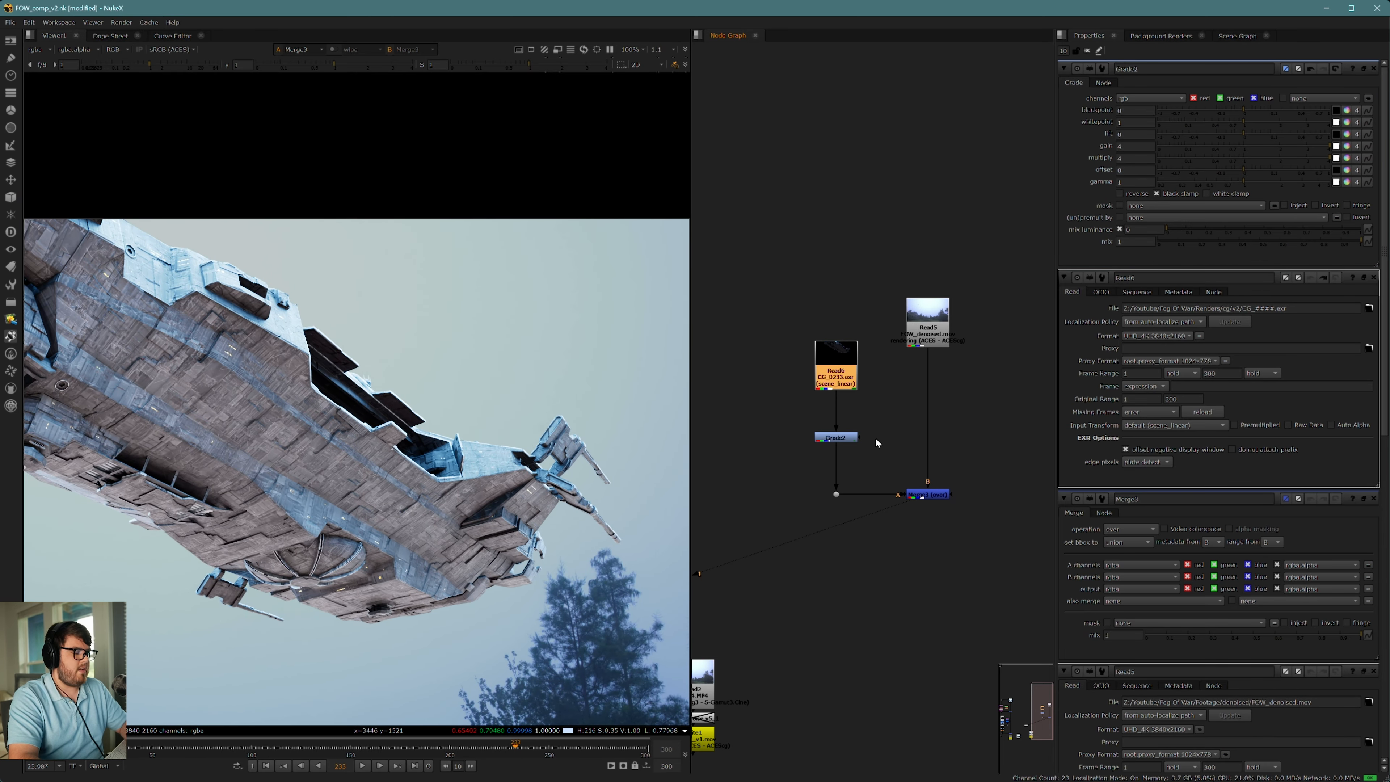
key(Tab)
text(unpre)
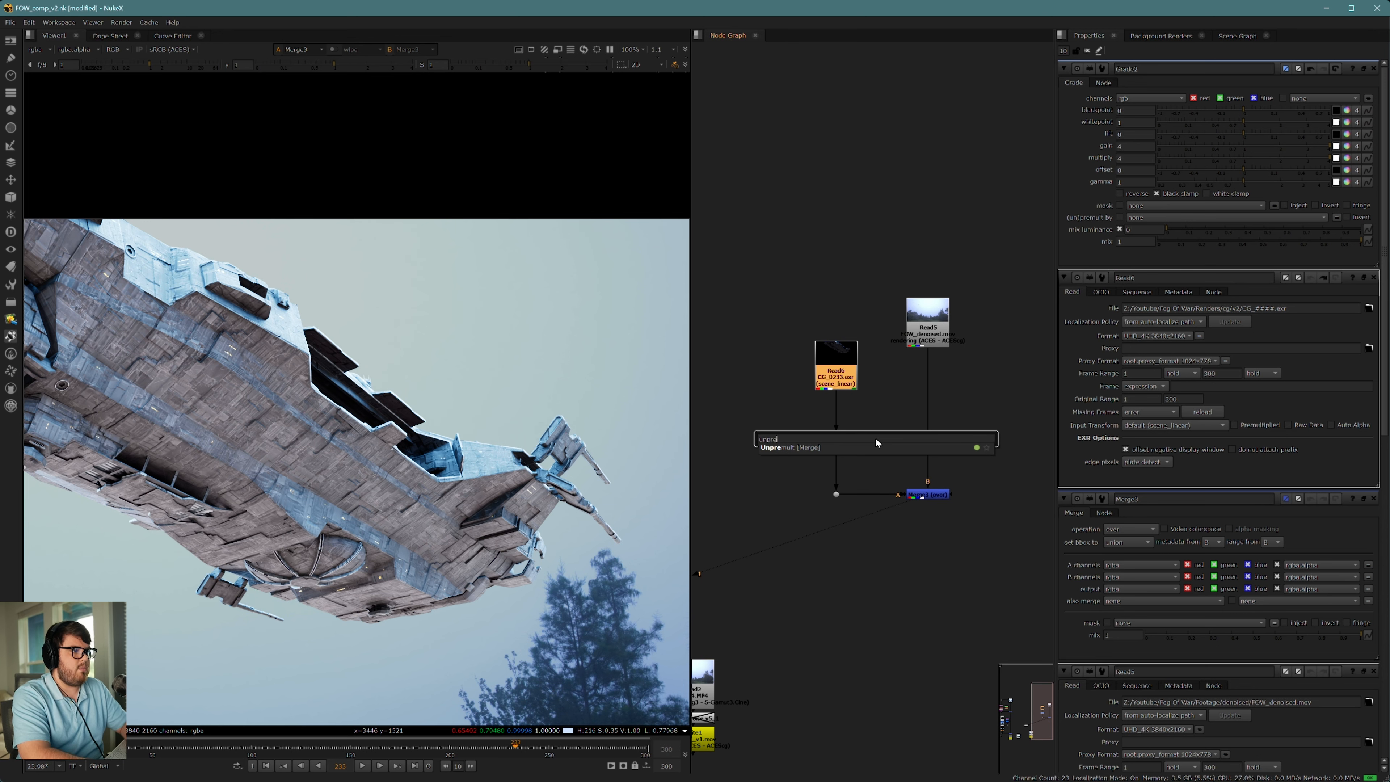
key(Return)
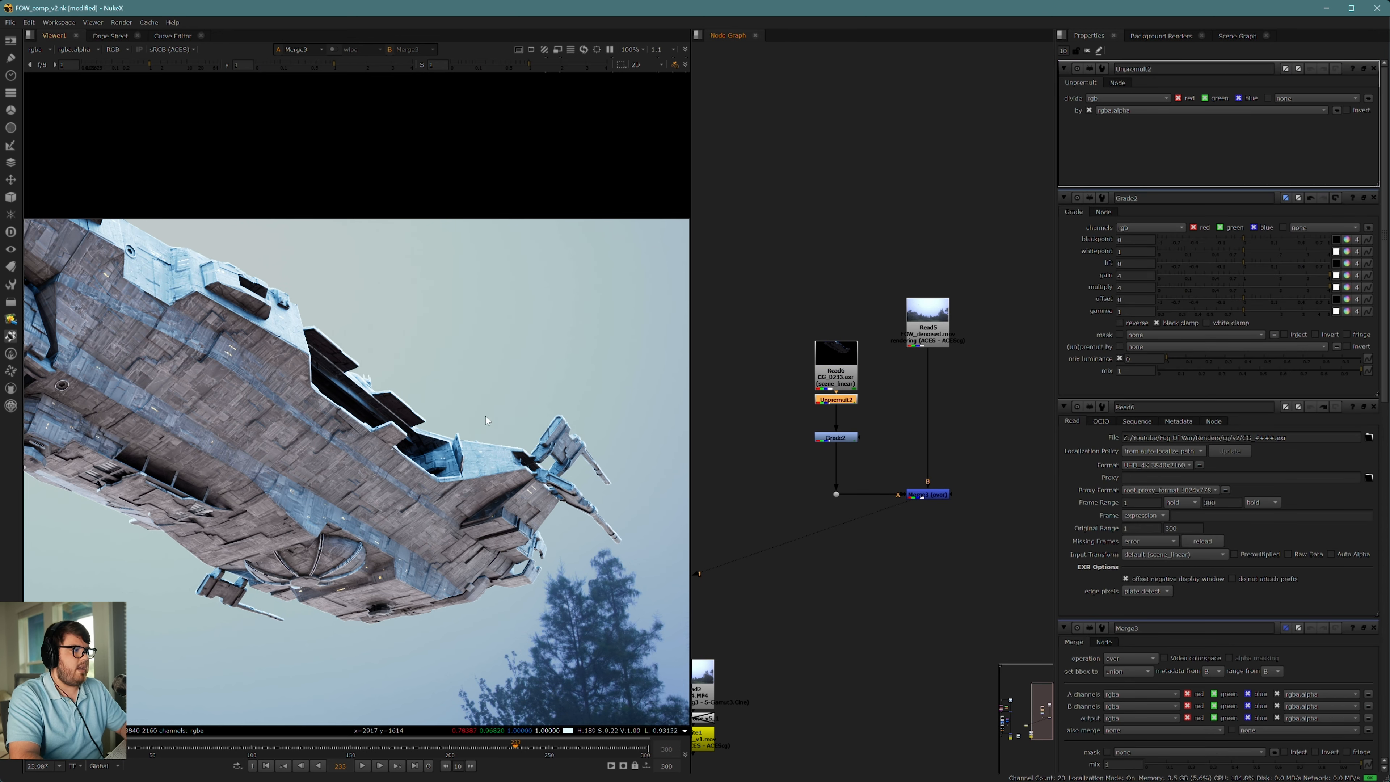
scroll(487, 420, up, 7)
click(834, 438)
key(d)
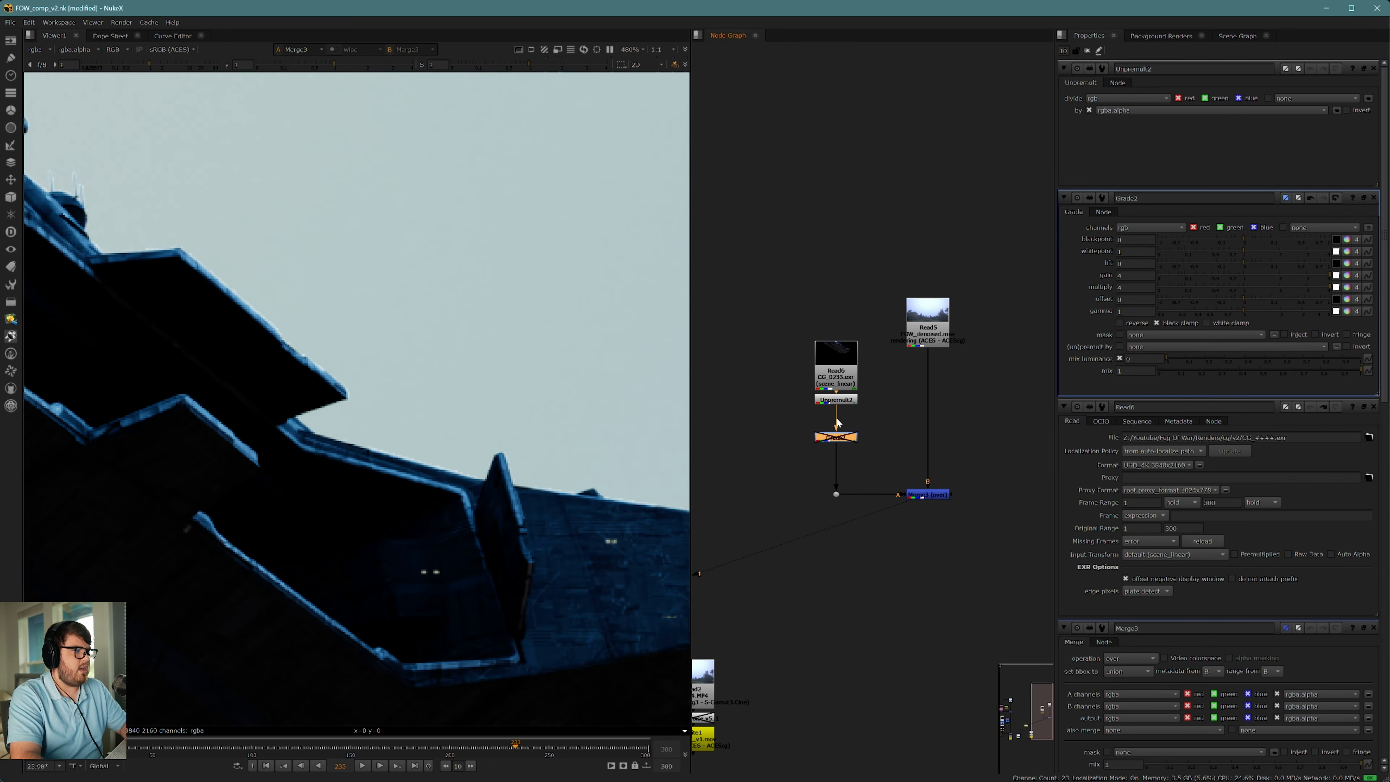
Step: View the Unpremult's output and toggle the node to compare the ship's edges in color and alpha
click(837, 399)
key(1)
key(d)
key(d)
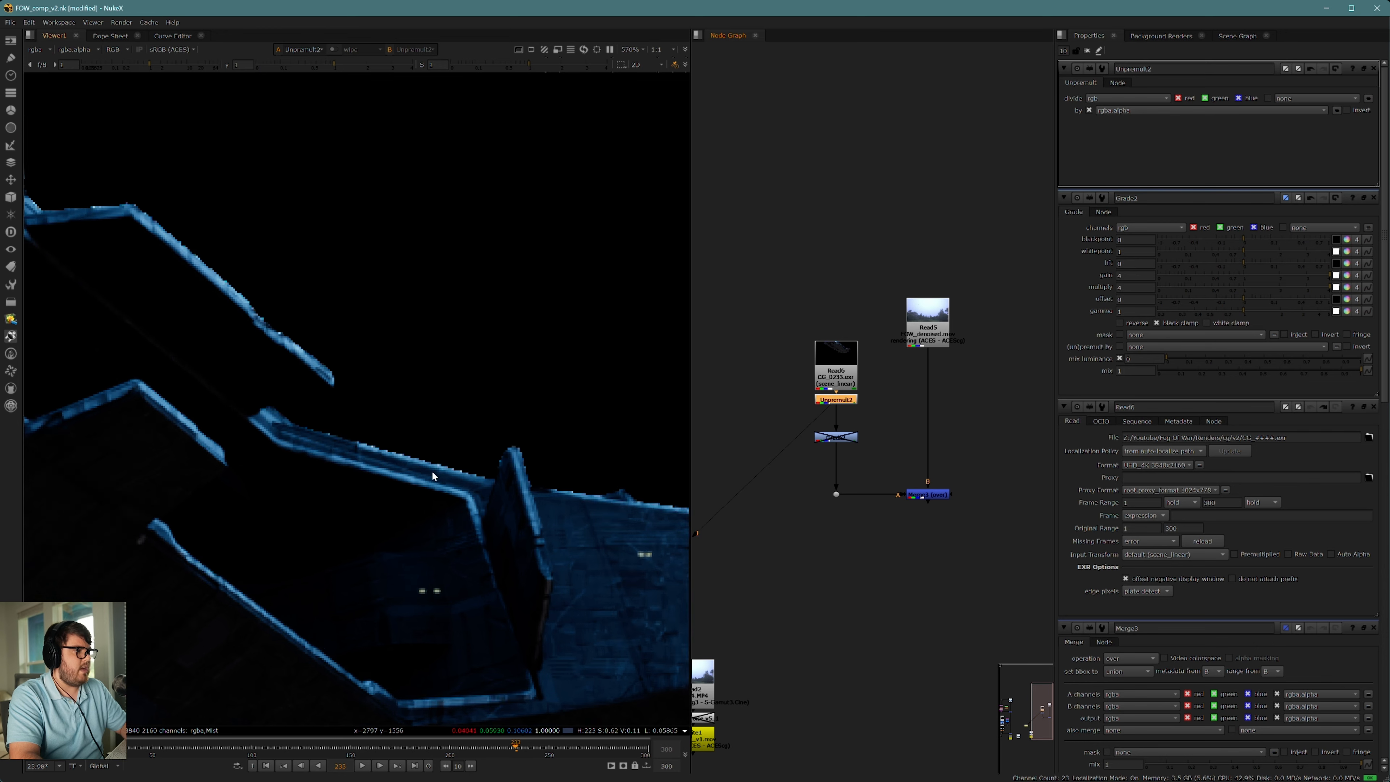
scroll(546, 463, up, 3)
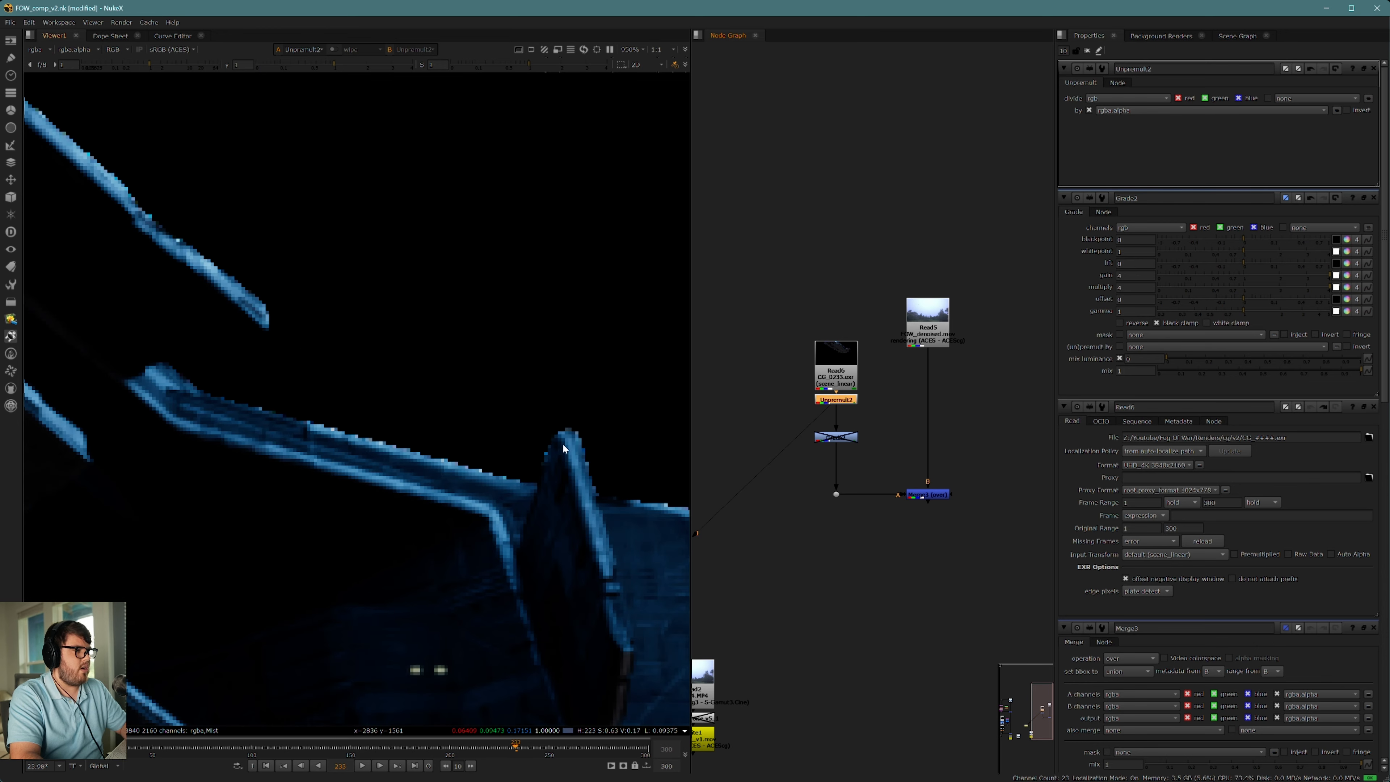
key(a)
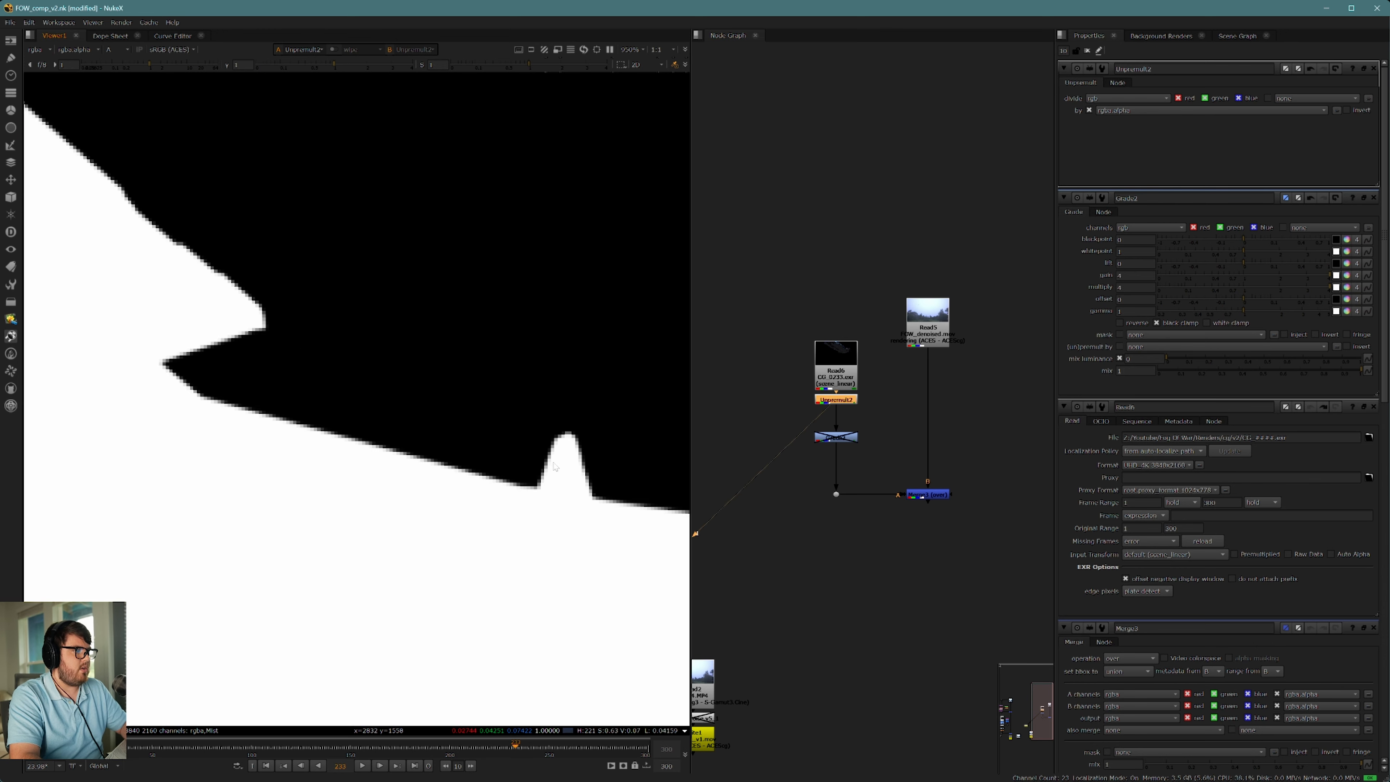
key(d)
key(d)
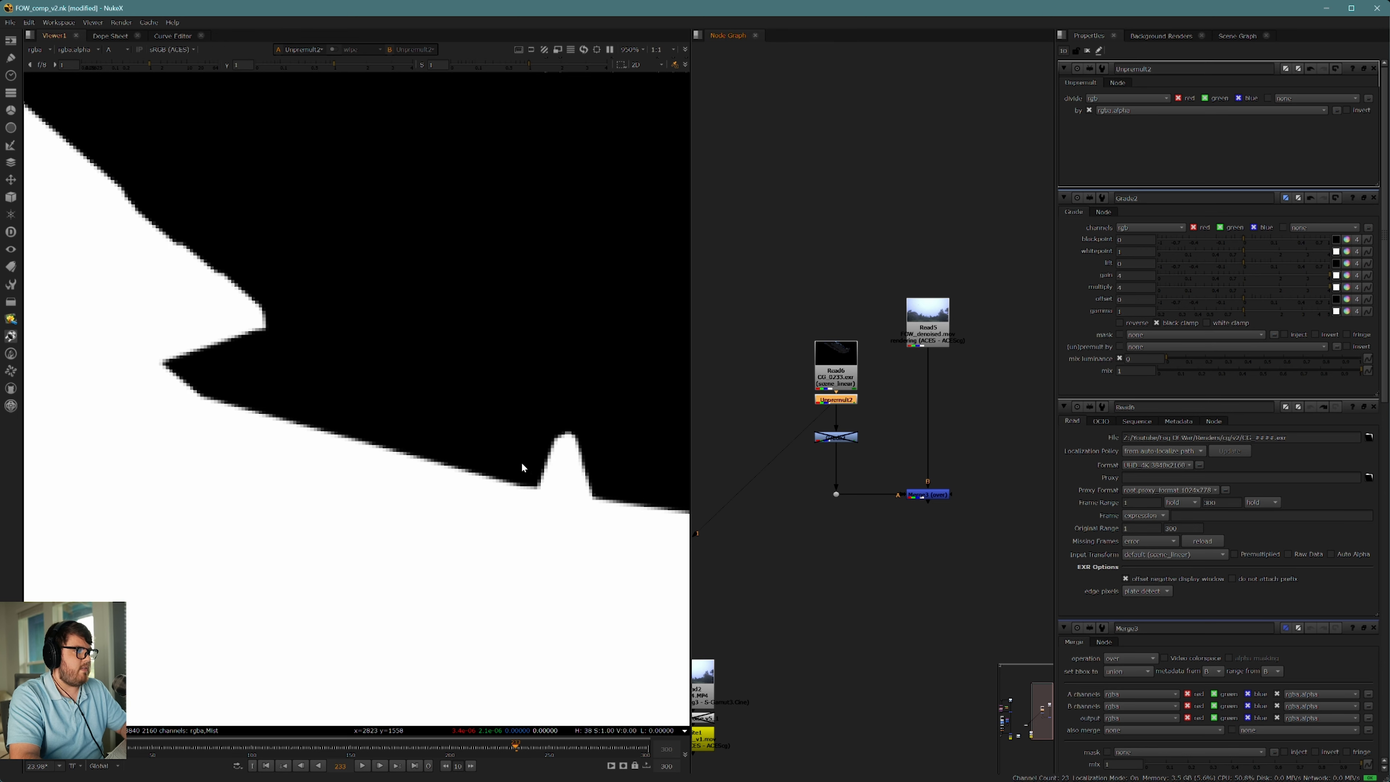
key(a)
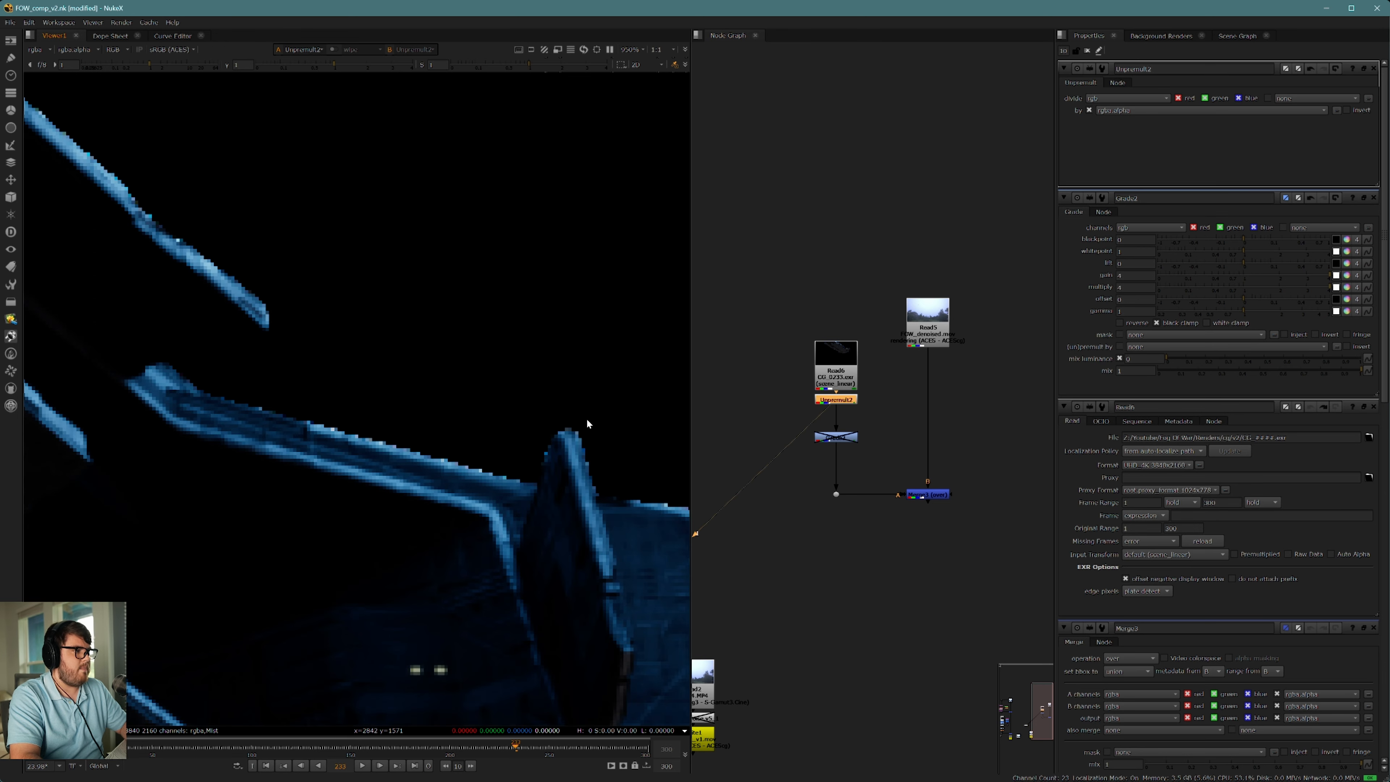
Step: Add a Premult directly below the Grade in the CG branch
scroll(588, 424, down, 10)
key(Tab)
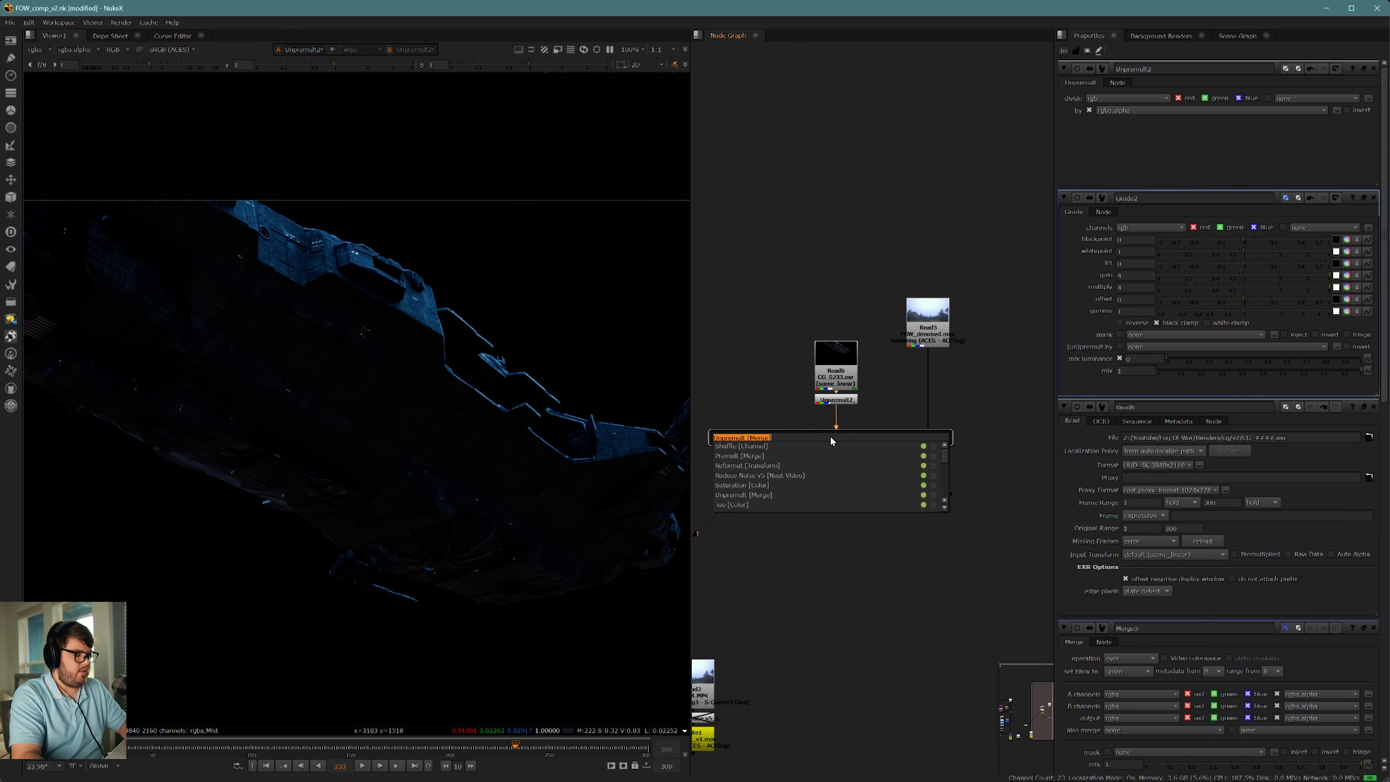
text(premult)
key(Return)
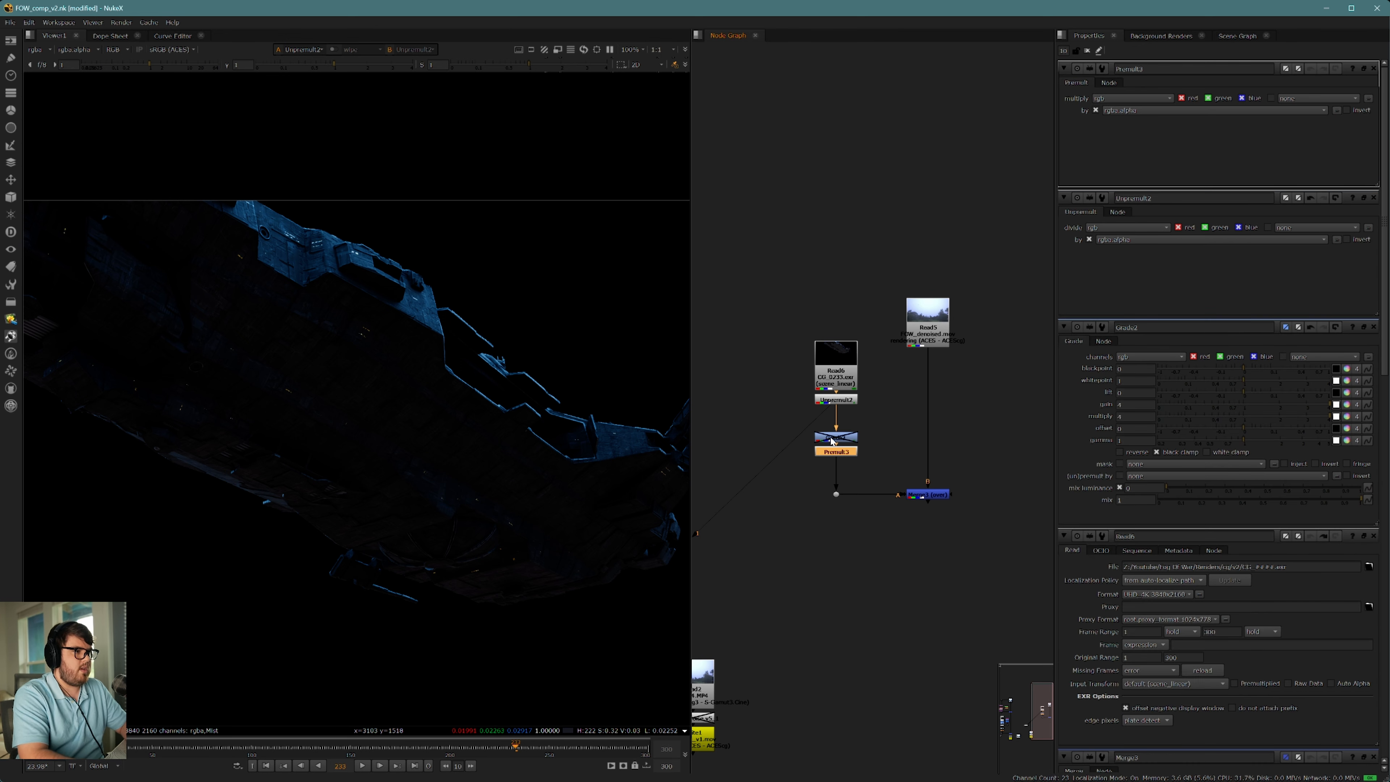
Step: View the Merge output and toggle the Unpremult and Premult together to compare the ship's edges against the sky
shift+click(837, 402)
click(920, 496)
key(1)
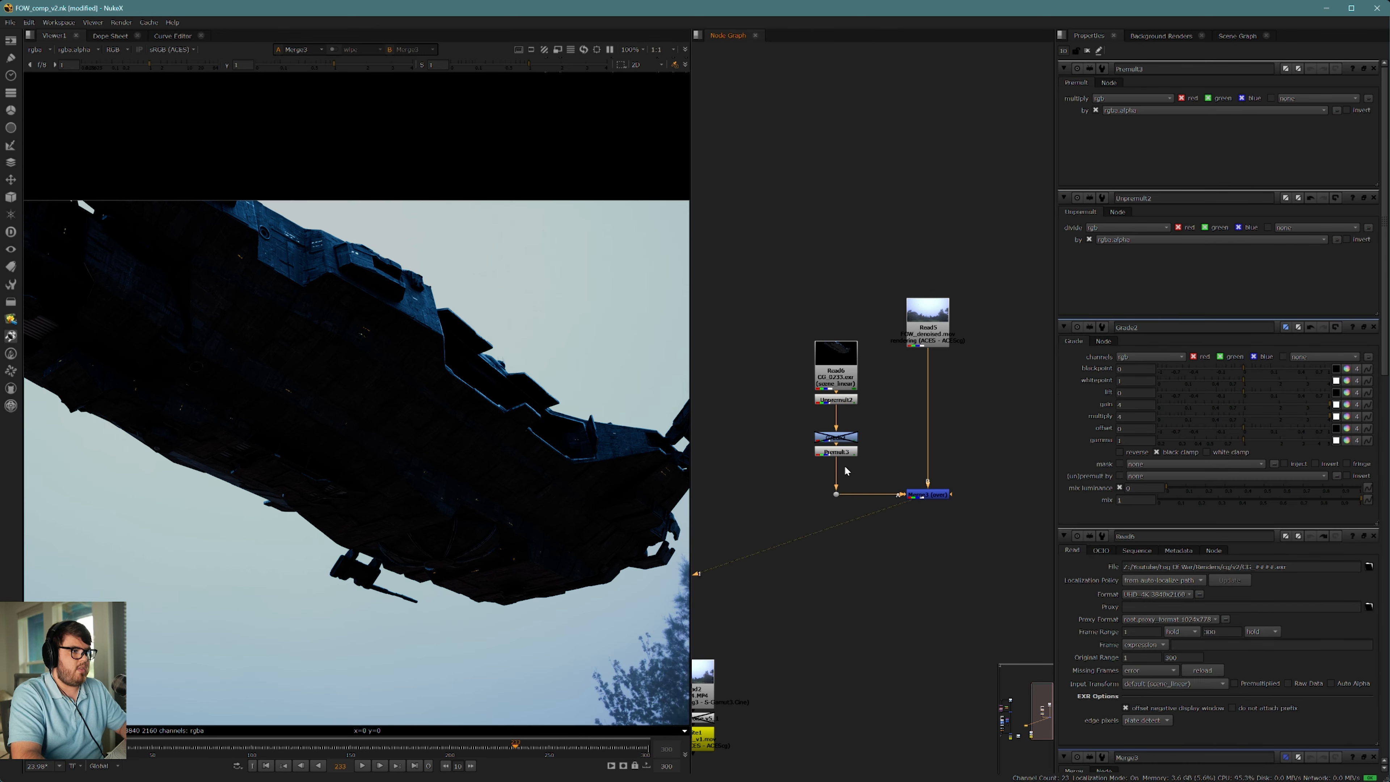
click(842, 449)
shift+click(836, 400)
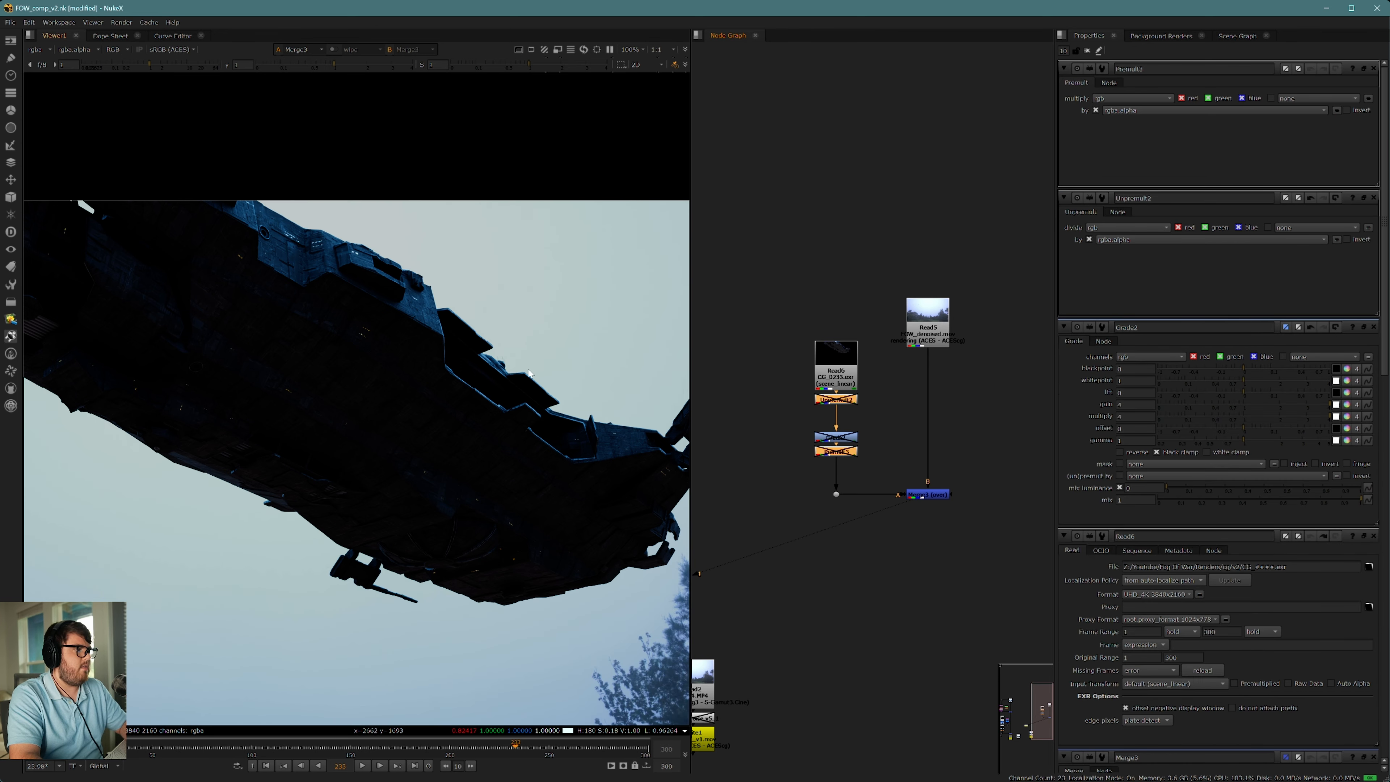
scroll(504, 397, up, 9)
scroll(509, 391, down, 3)
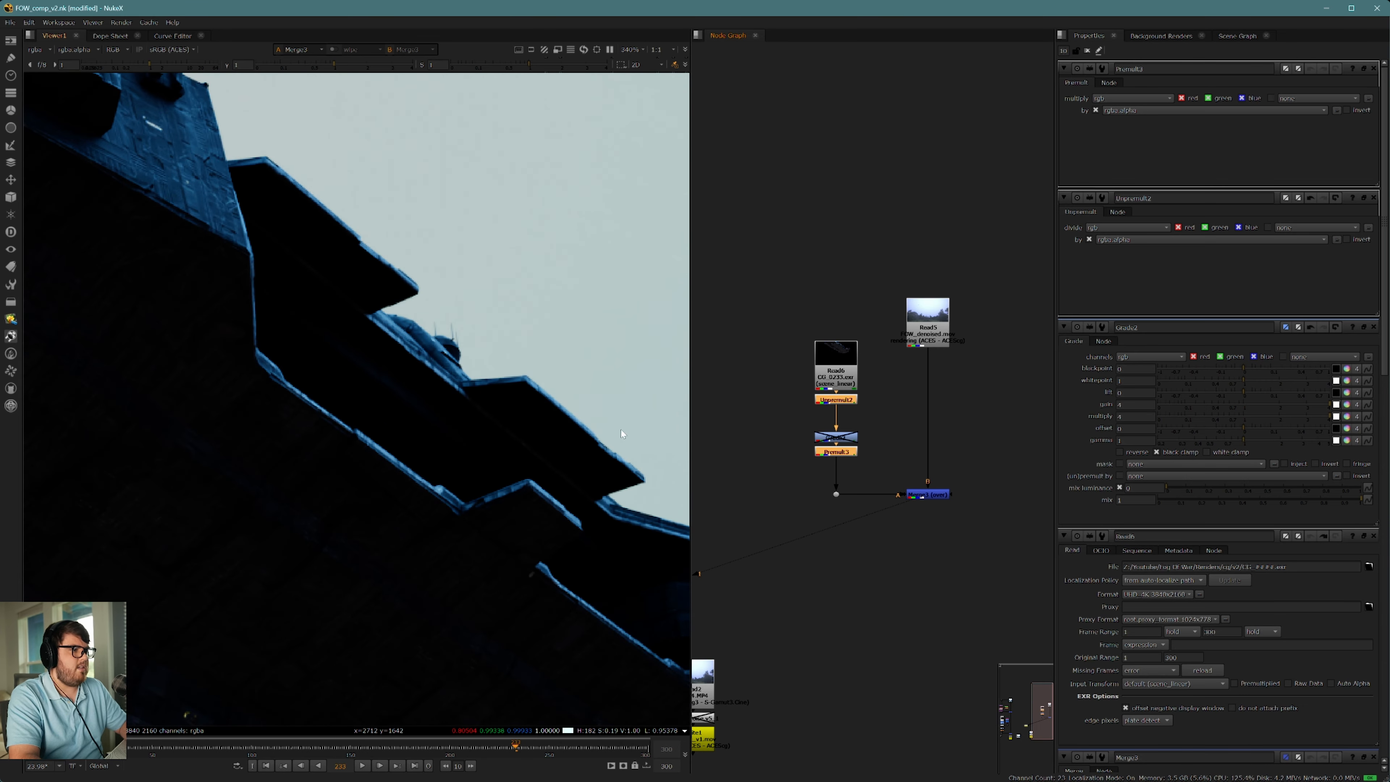
Step: Re-enable the Grade and move it slightly up between the Unpremult and the Premult
click(847, 440)
key(d)
drag(847, 440, 847, 431)
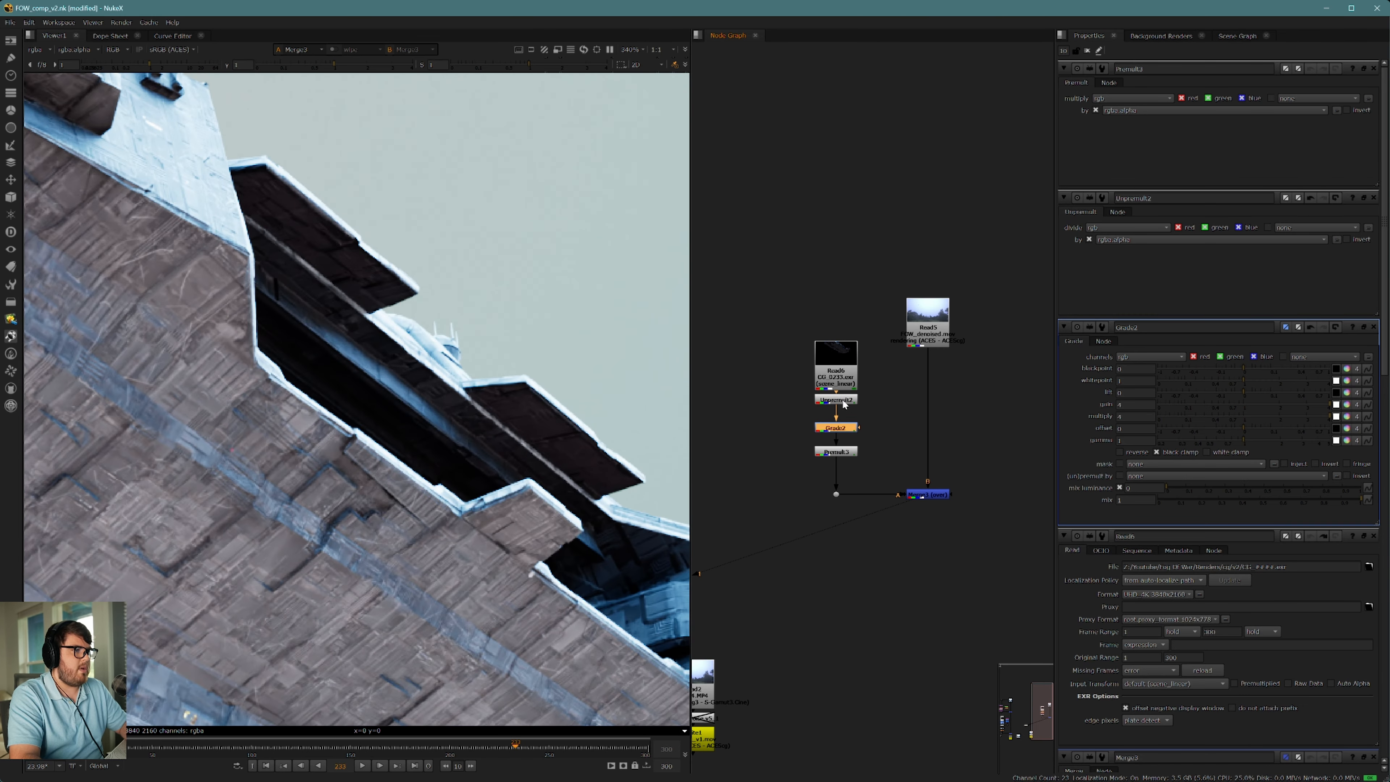
Step: View the Unpremult's output and examine the pixels along the ship's upper edge up close
click(844, 404)
key(1)
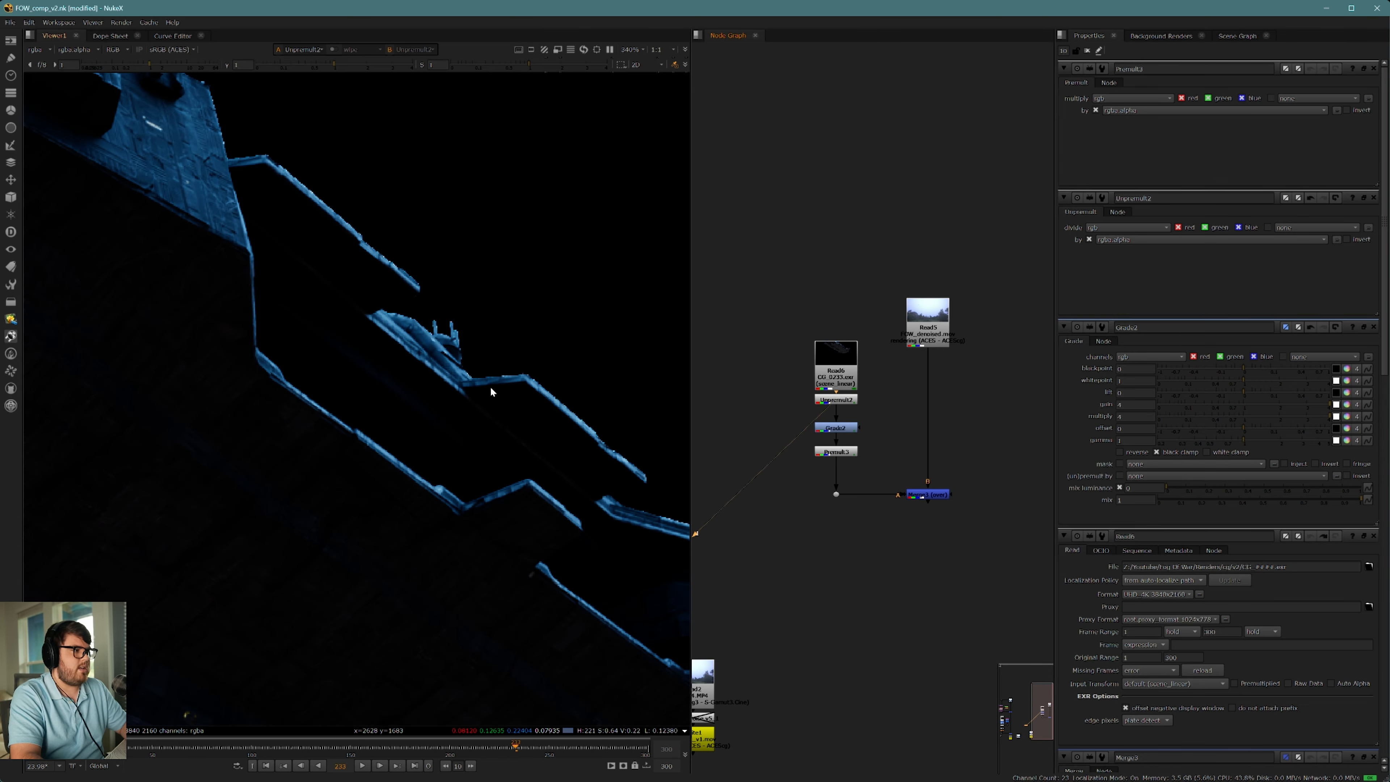
scroll(491, 388, up, 4)
middle_drag(531, 408, 462, 378)
scroll(450, 356, up, 2)
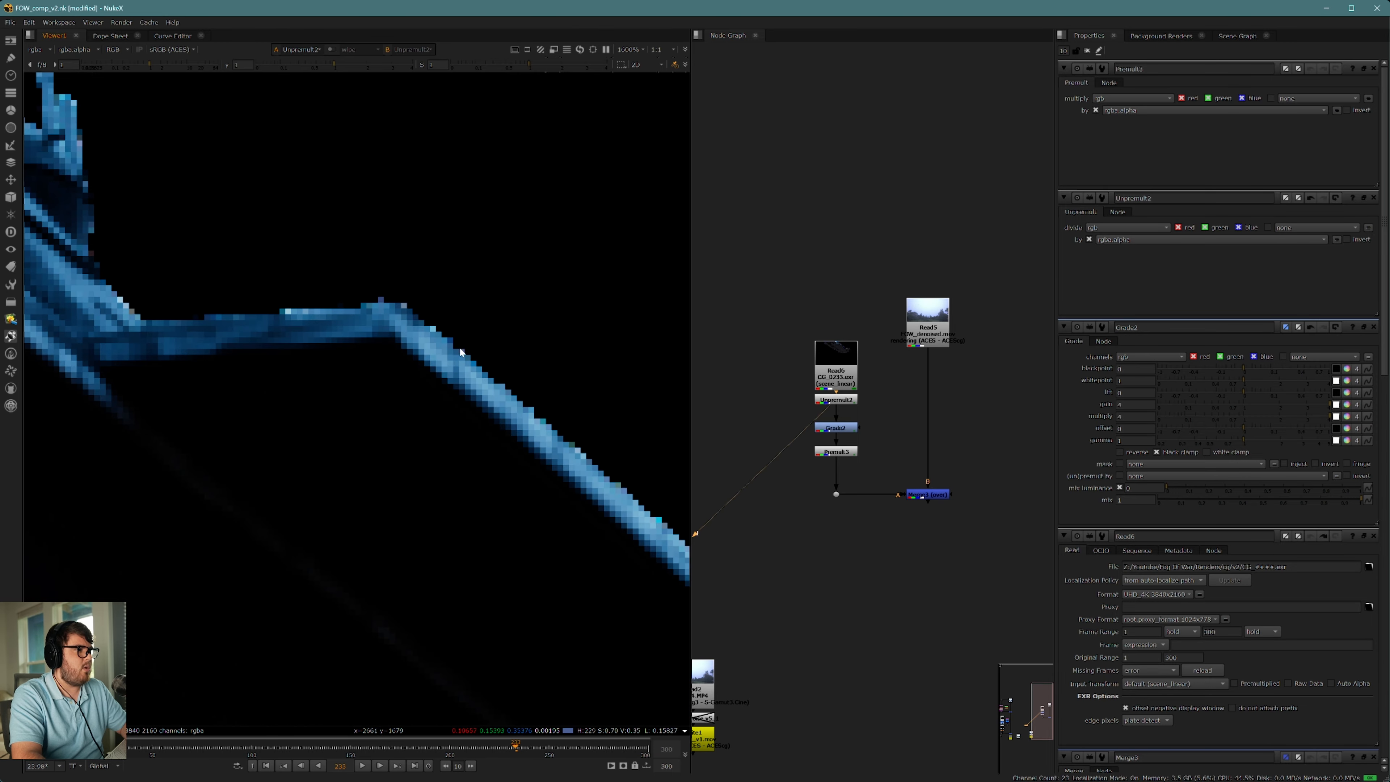
Step: View the Grade's output and toggle the Unpremult to compare the edge pixels with and without it
click(850, 429)
key(1)
click(846, 400)
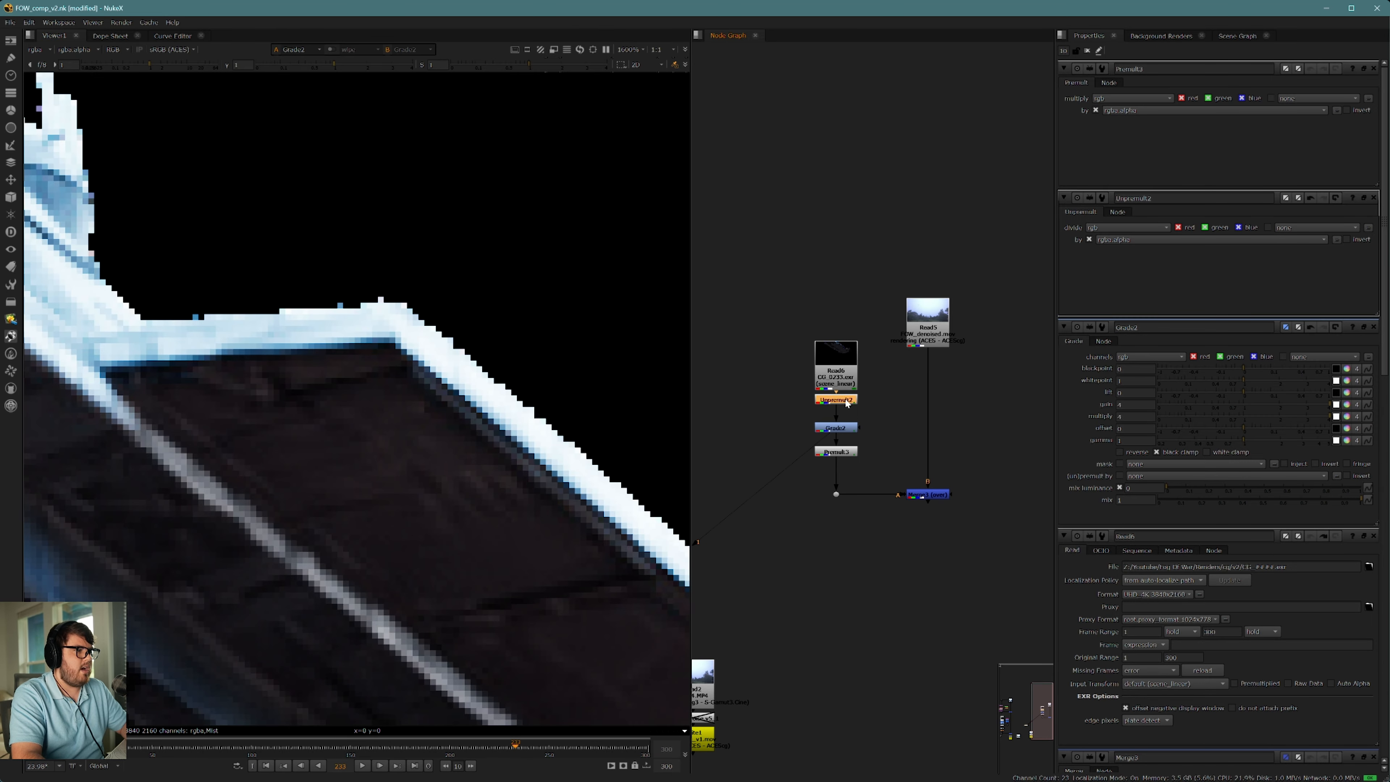
key(d)
key(d)
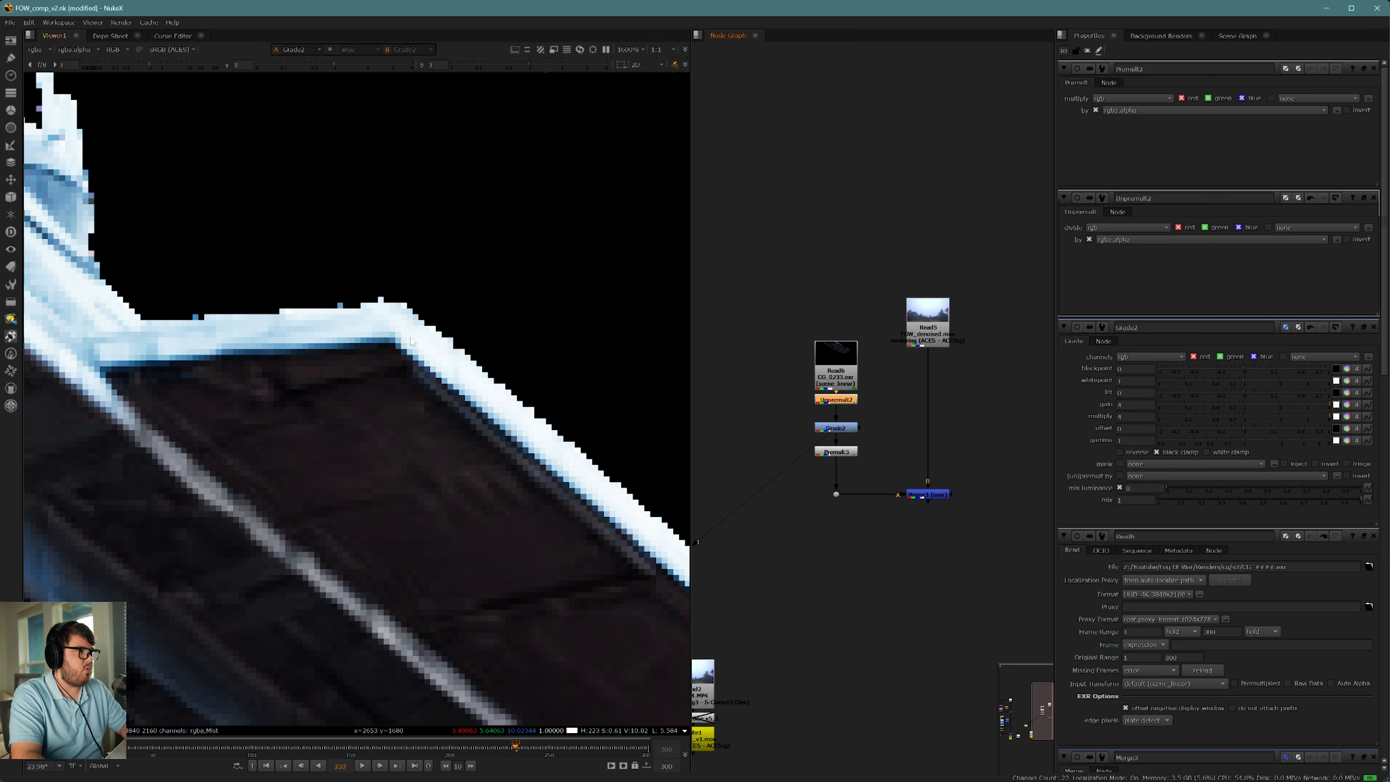
click(851, 431)
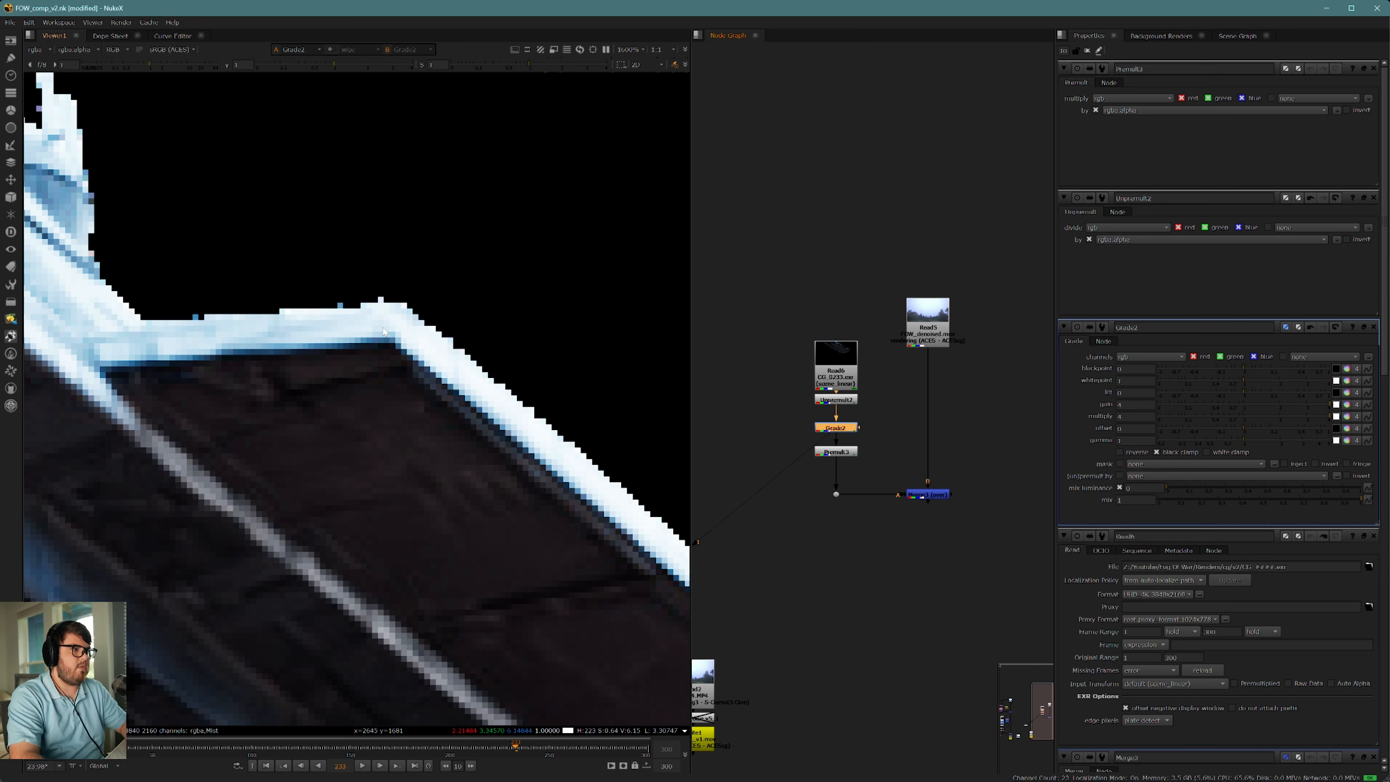
Step: View the Premult's output and examine the graded ship's edges against the black background
click(837, 452)
key(1)
scroll(548, 403, down, 12)
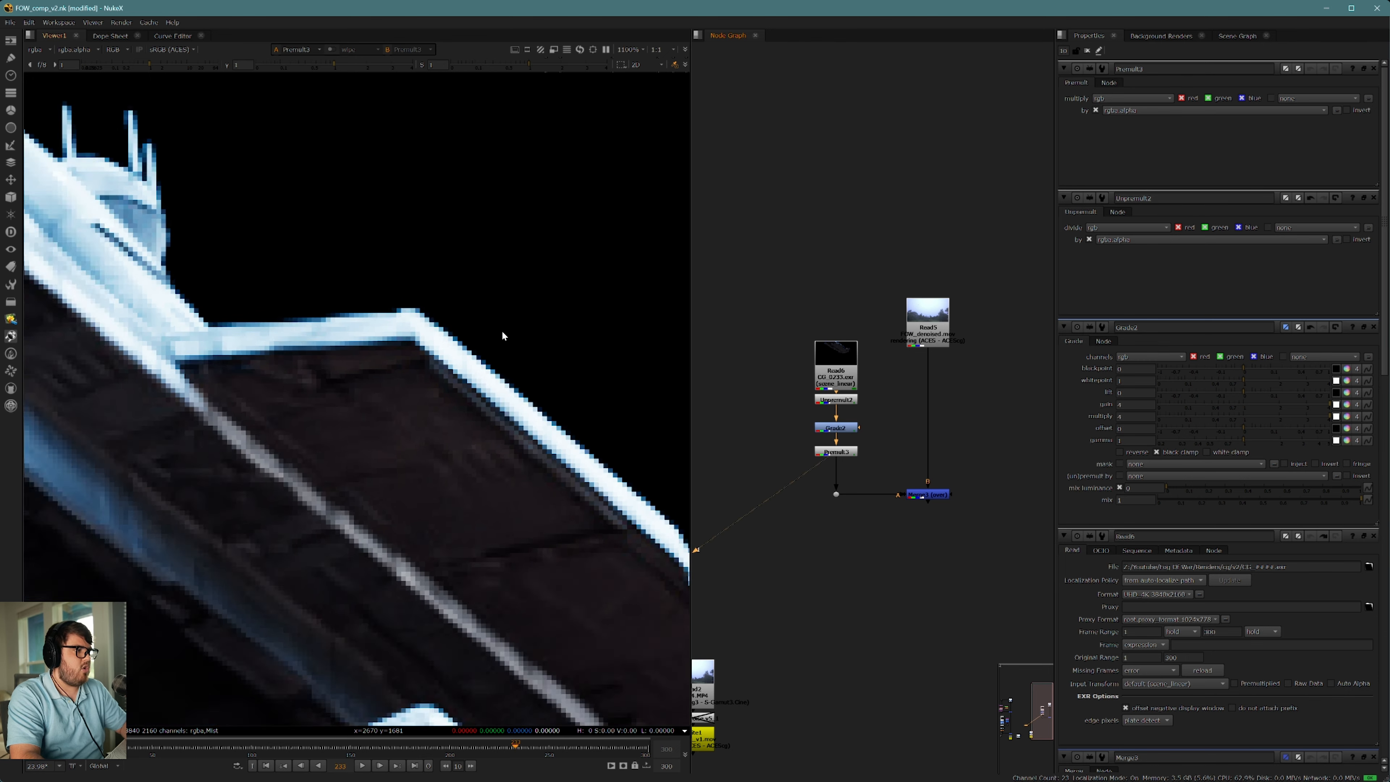
middle_drag(538, 370, 494, 378)
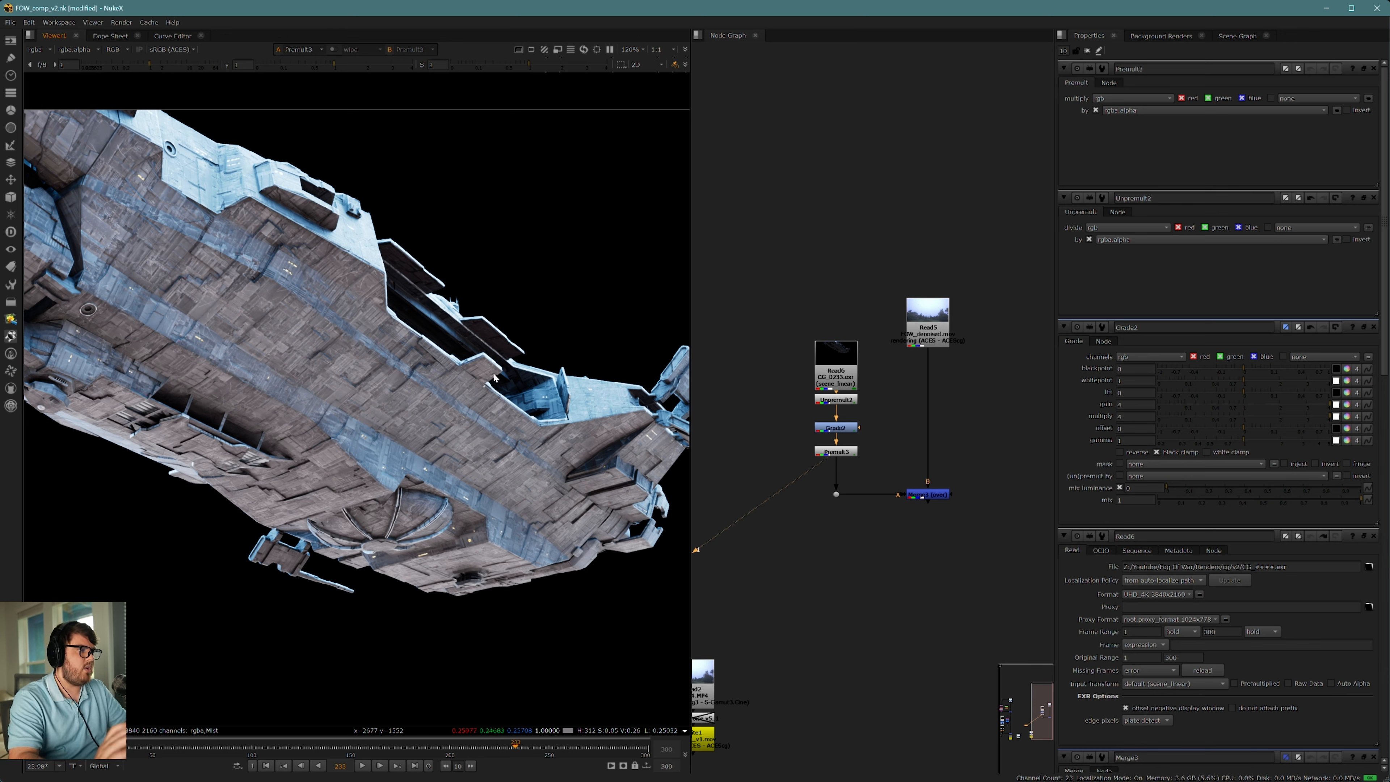
Step: View the merged composite and reset the Grade's gain and multiply to their defaults
ctrl+shift+click(924, 495)
middle_drag(885, 461, 911, 454)
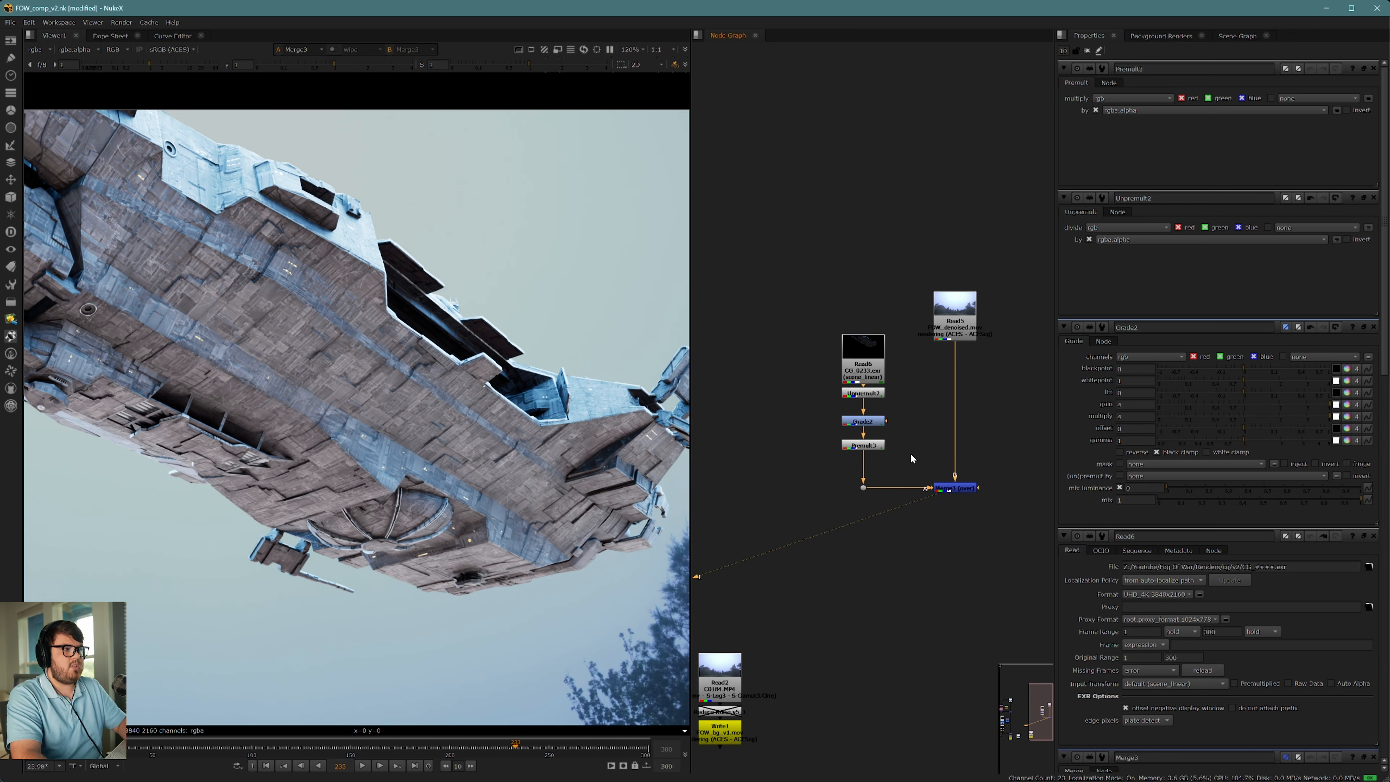
double_click(857, 420)
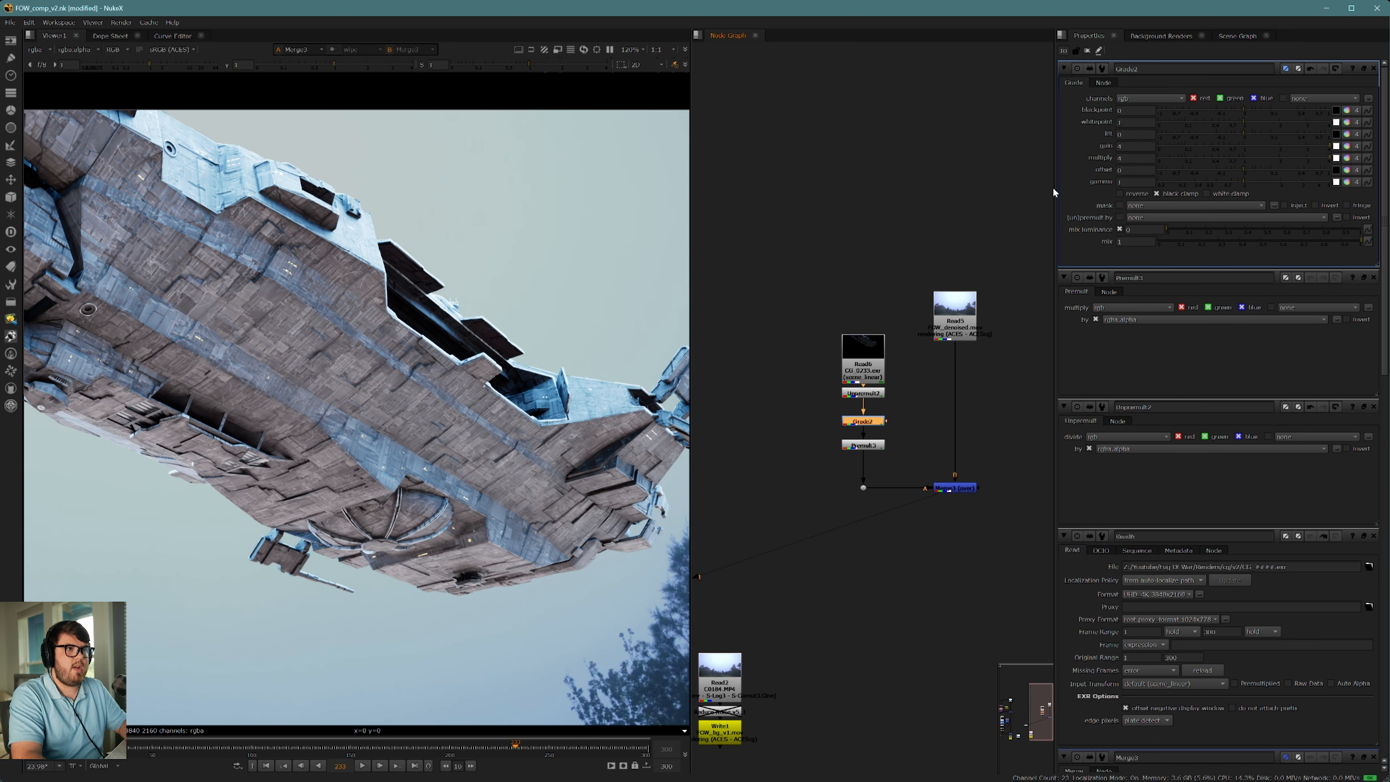
ctrl+click(1285, 146)
ctrl+click(1266, 158)
scroll(502, 356, down, 6)
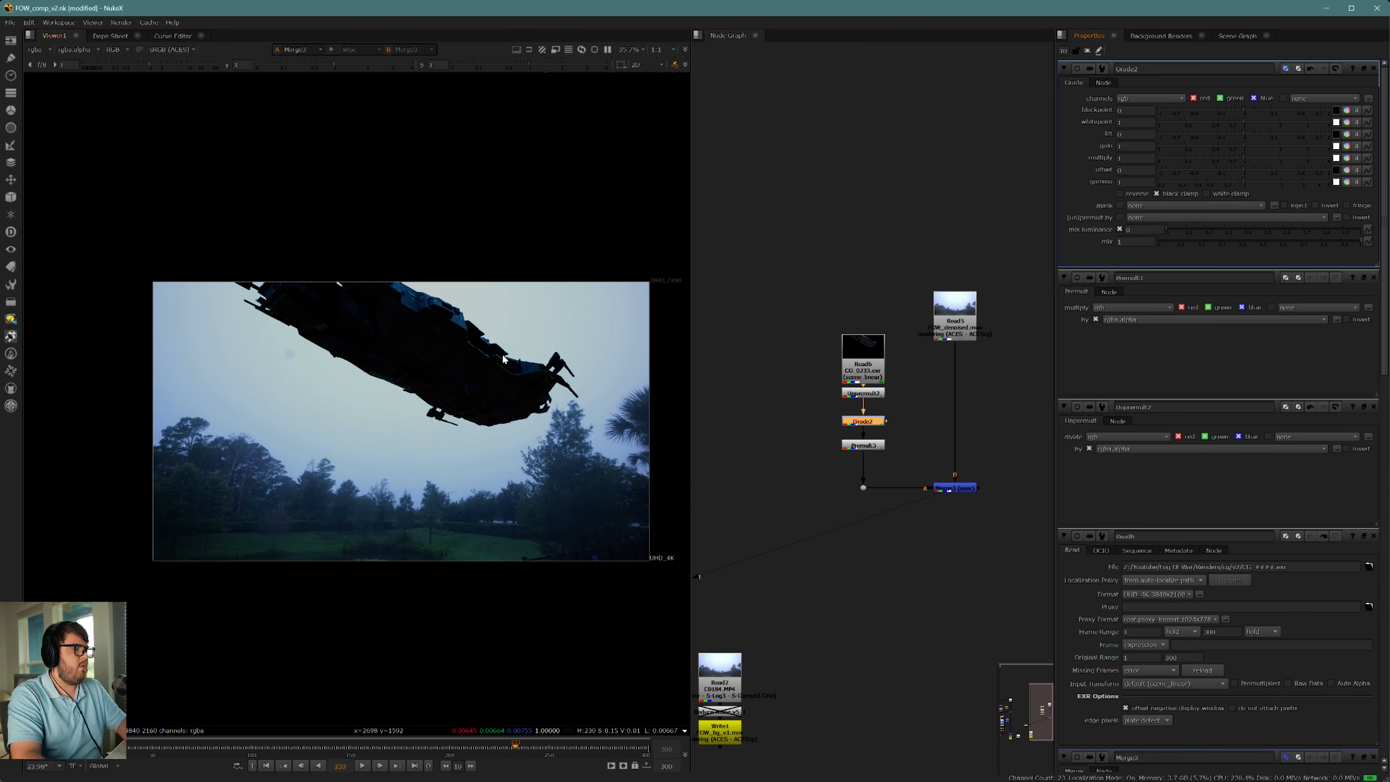
scroll(459, 371, up, 4)
scroll(475, 372, down, 2)
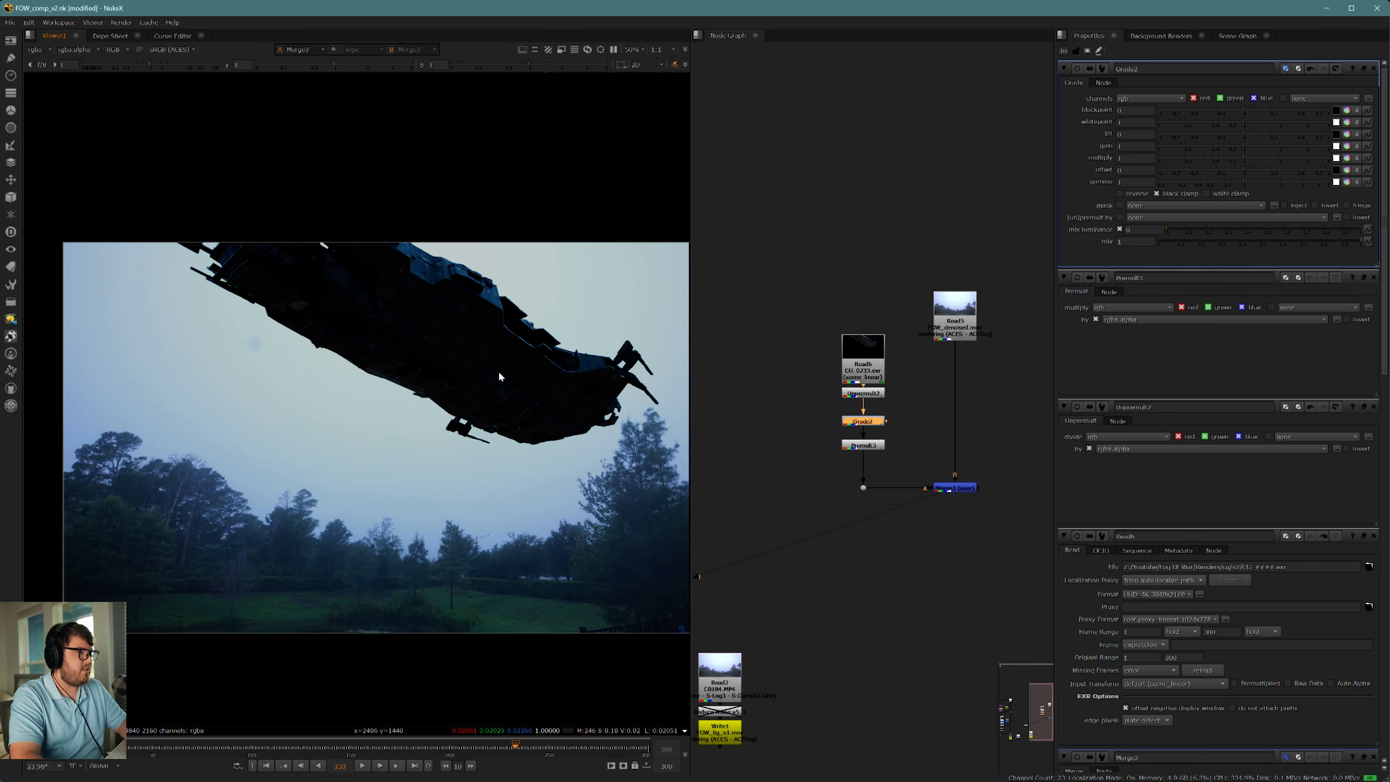
middle_drag(507, 379, 508, 384)
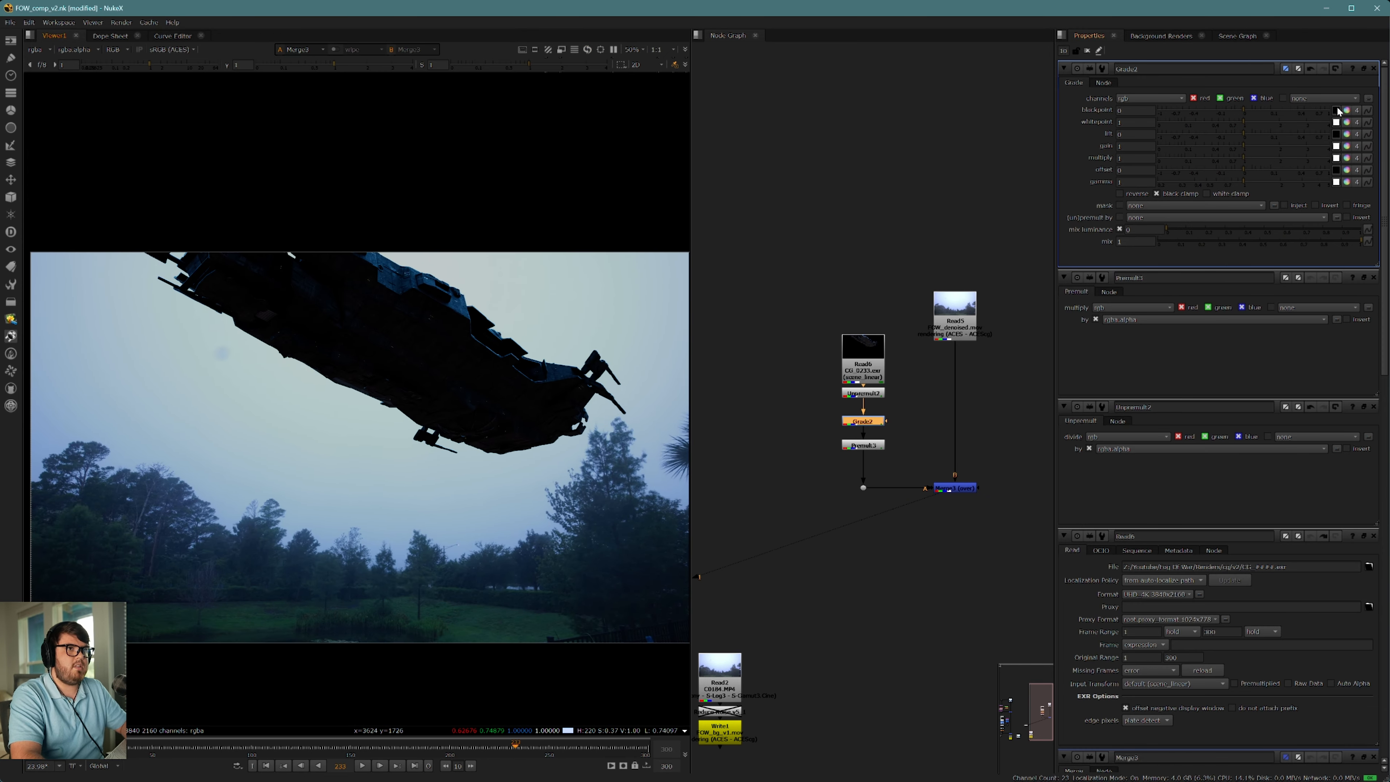
Step: Sample the Grade's blackpoint from a dark area on the ship's underside, disabling the Grade and sampling again
scroll(678, 348, up, 5)
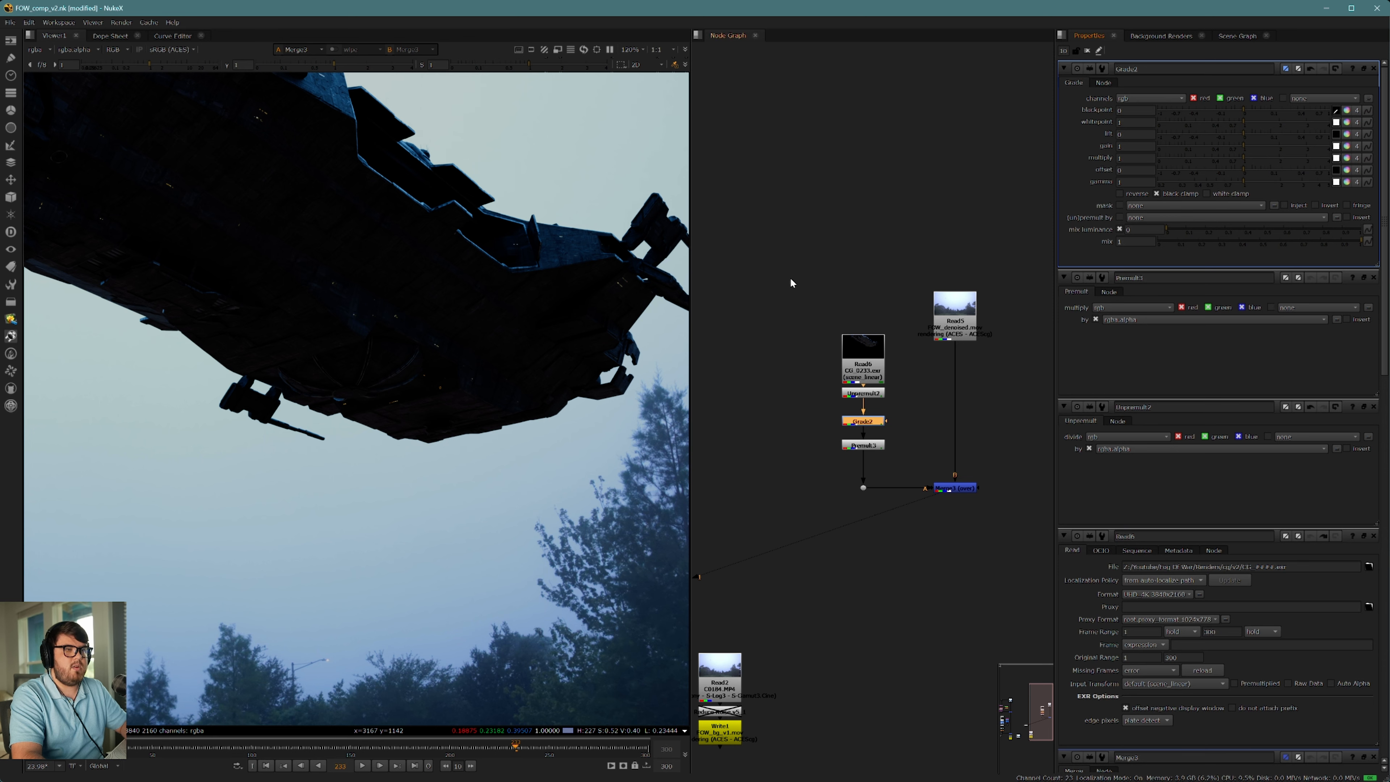
scroll(474, 360, up, 2)
scroll(474, 359, up, 10)
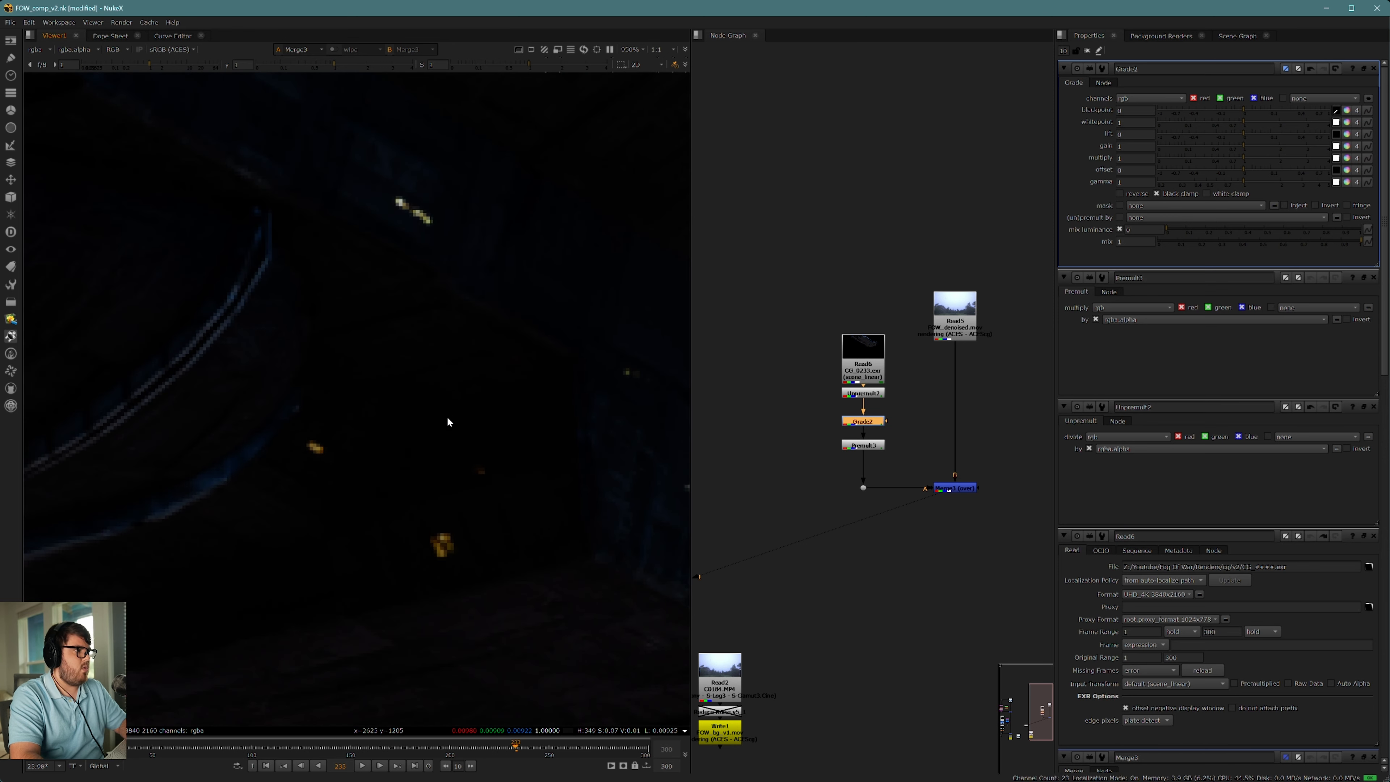
ctrl+shift+drag(401, 409, 422, 429)
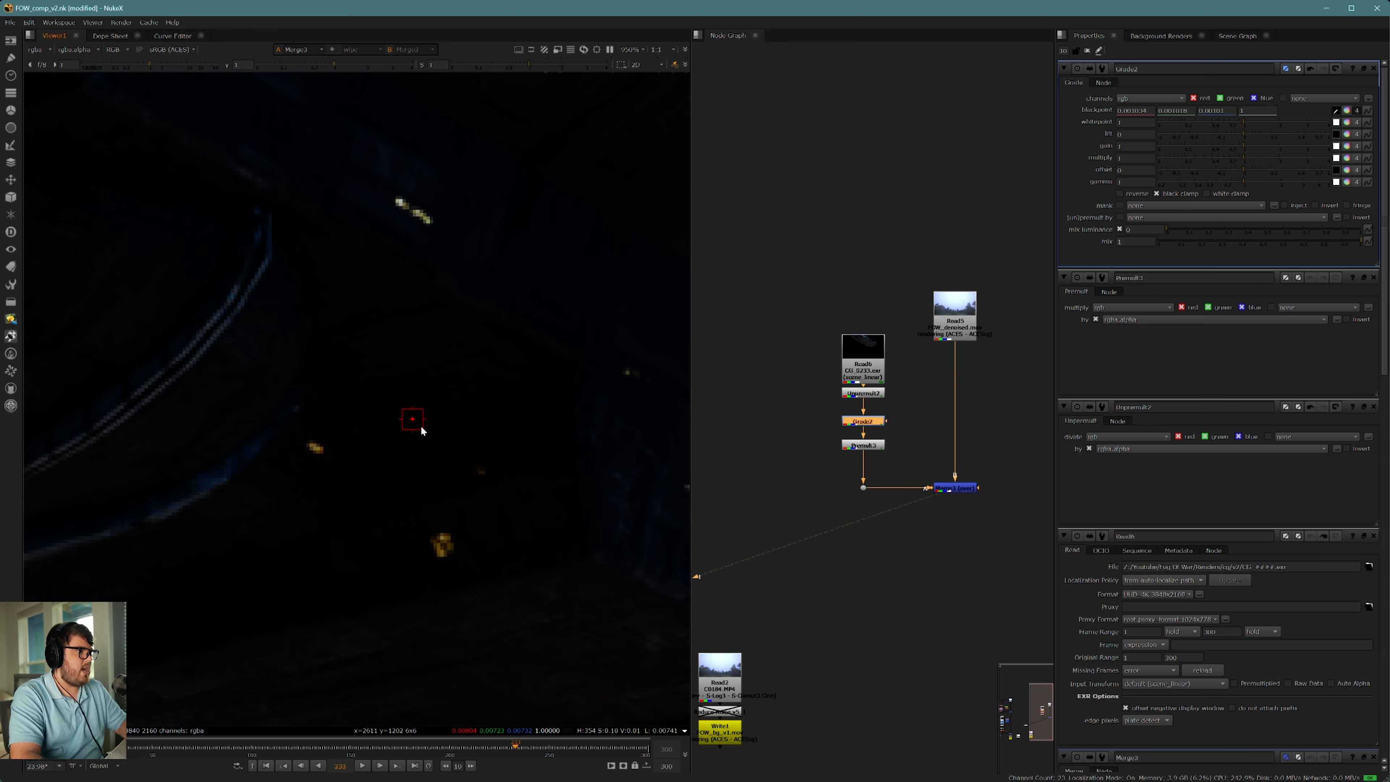
key(d)
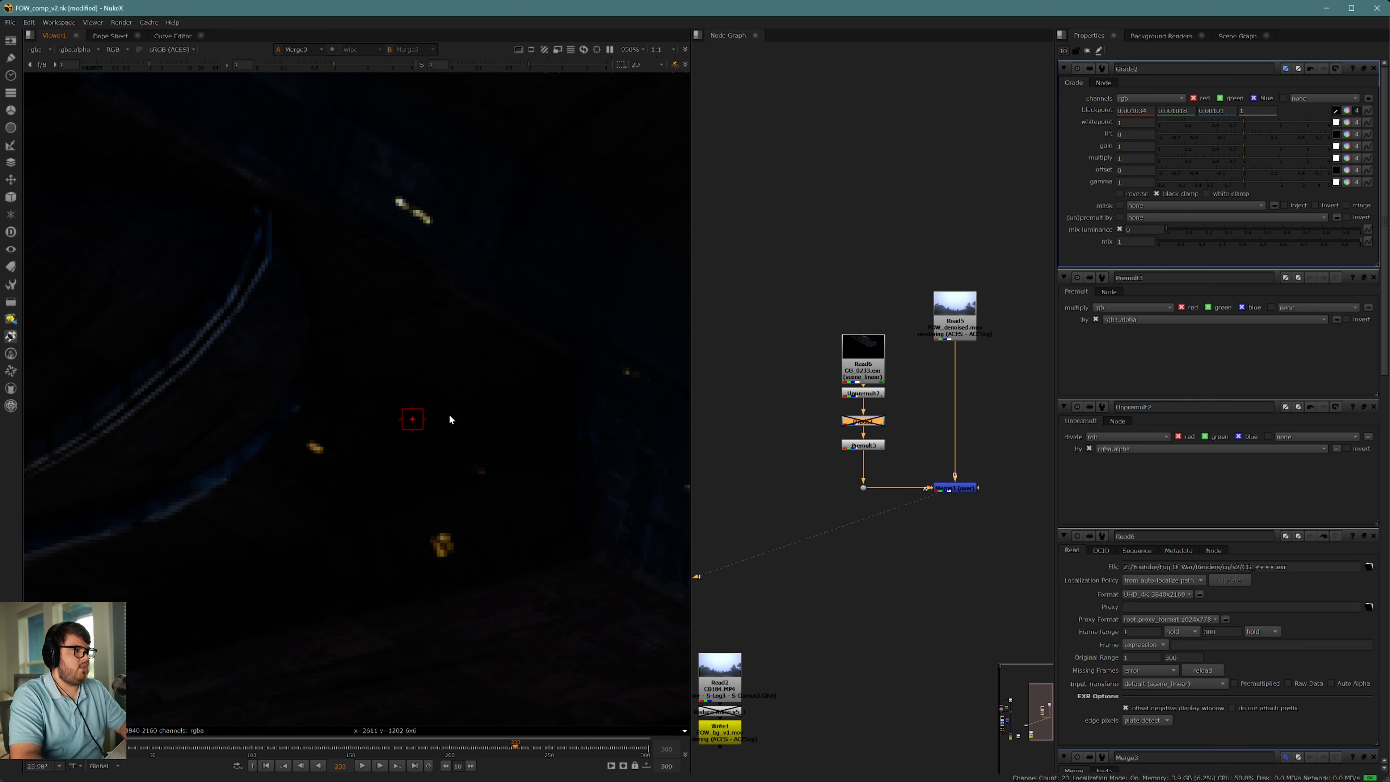
ctrl+shift+drag(416, 486, 436, 507)
scroll(436, 491, down, 10)
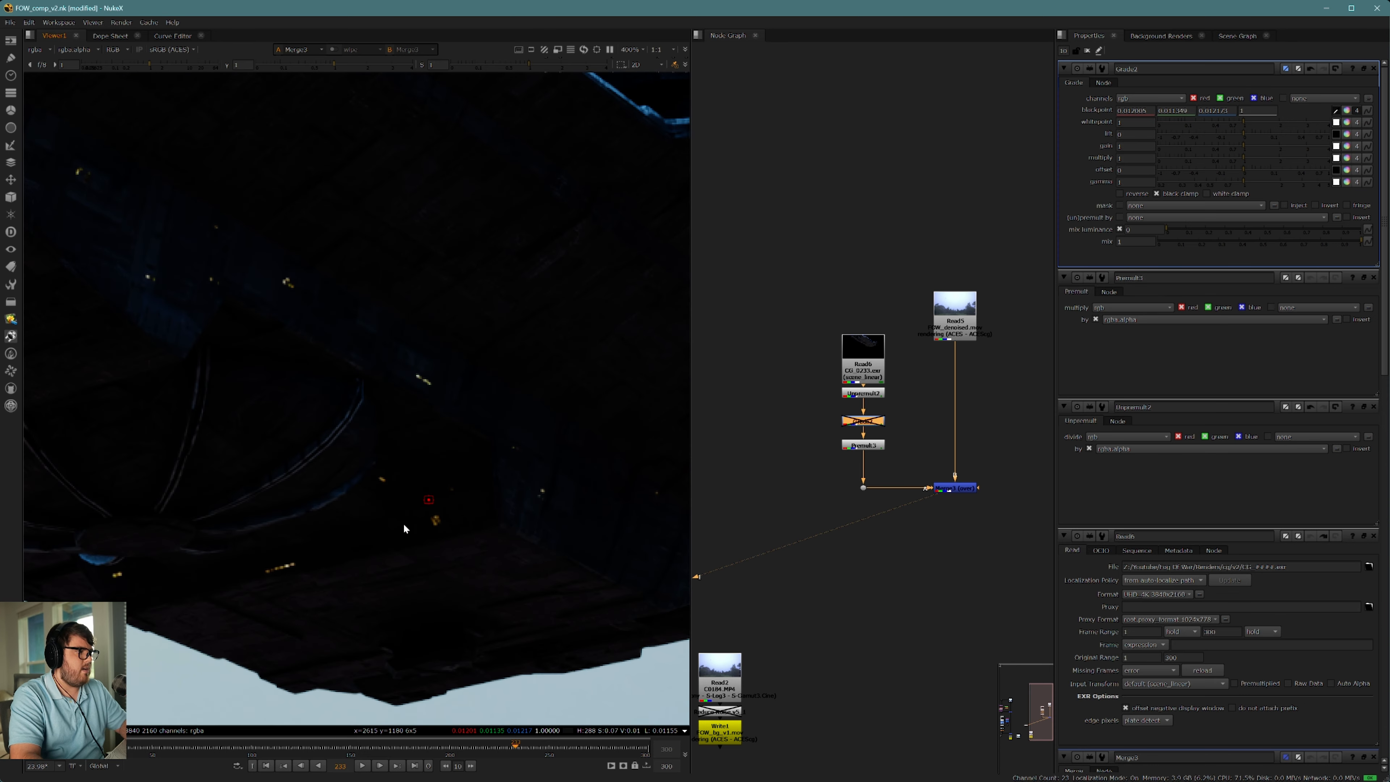
scroll(450, 481, up, 6)
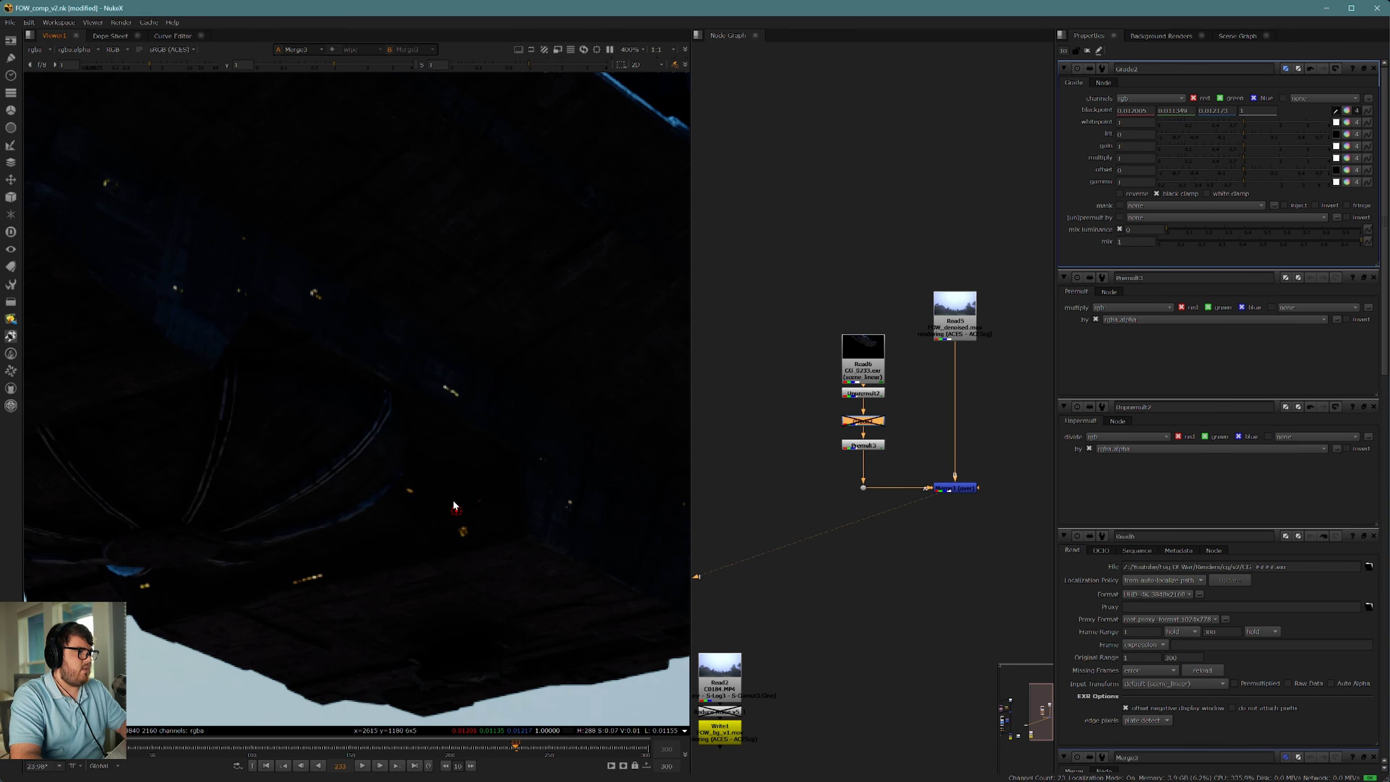
scroll(468, 436, down, 3)
Step: Sample the Grade's lift color from the dark part of the large tree in the background plate
middle_drag(467, 304, 277, 374)
scroll(277, 375, down, 3)
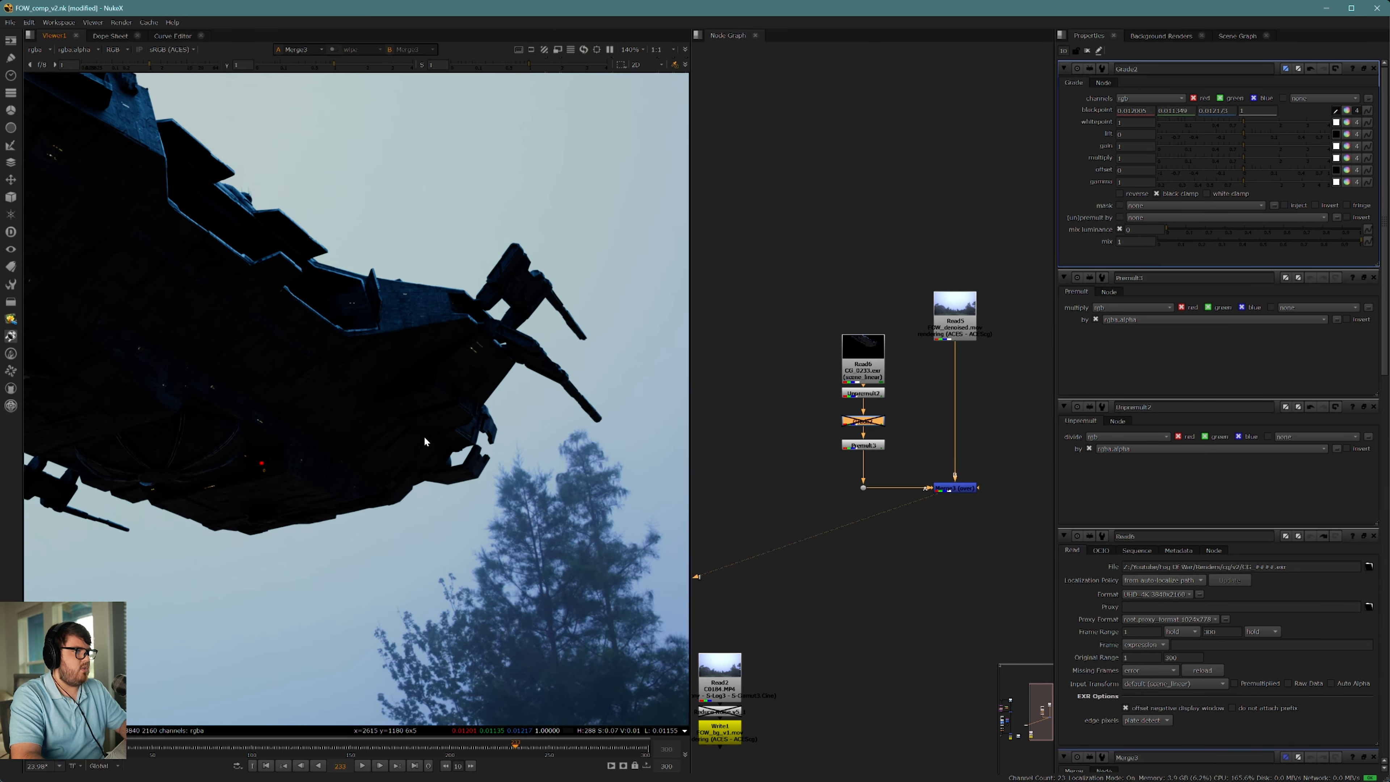
middle_drag(423, 436, 399, 313)
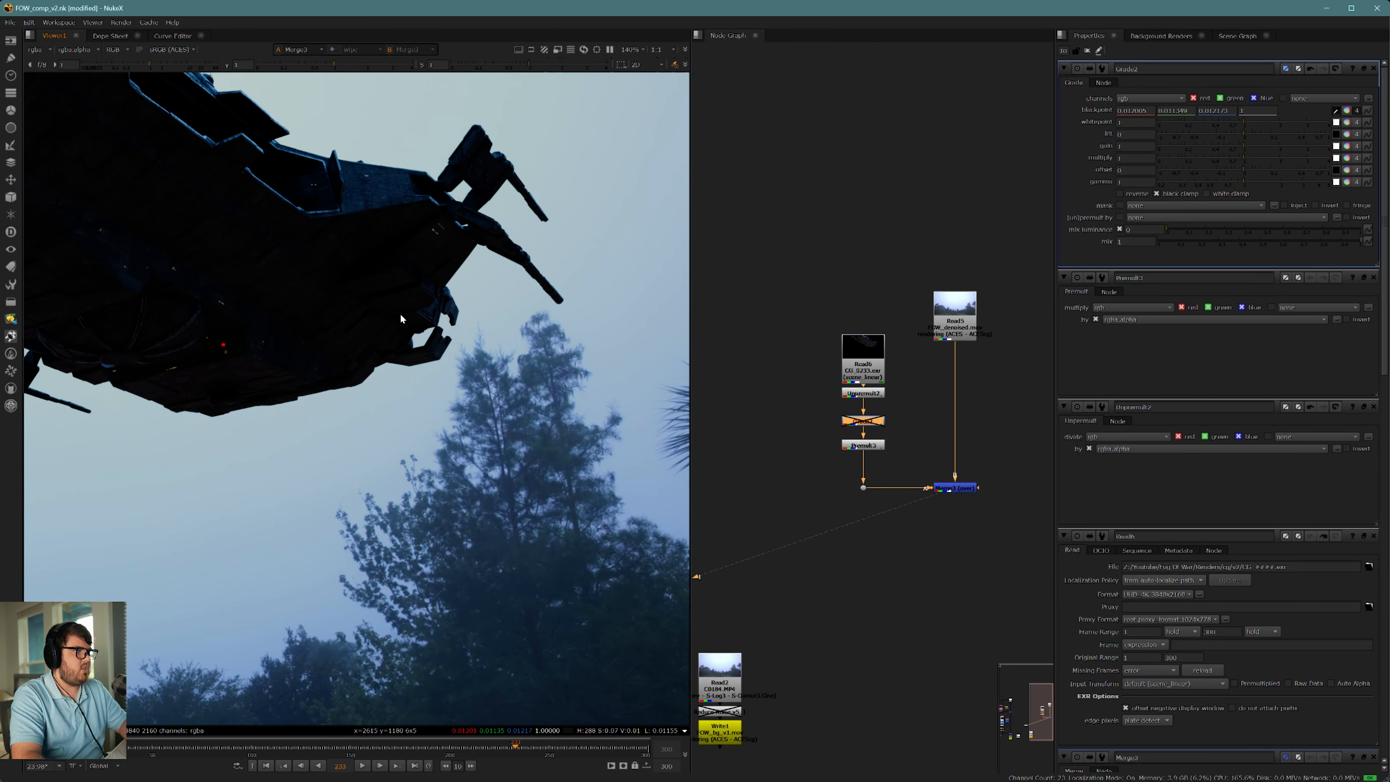
click(1336, 134)
scroll(549, 416, down, 2)
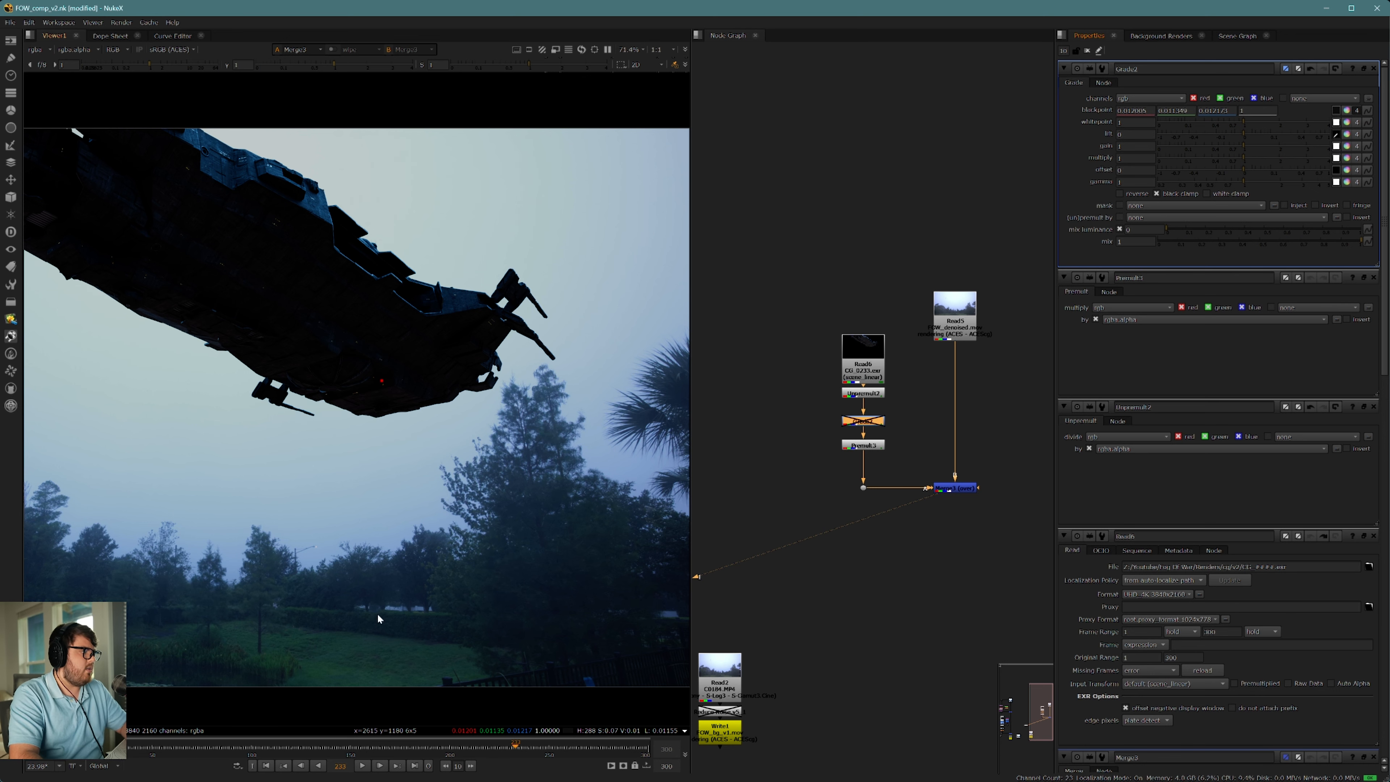
scroll(365, 620, up, 6)
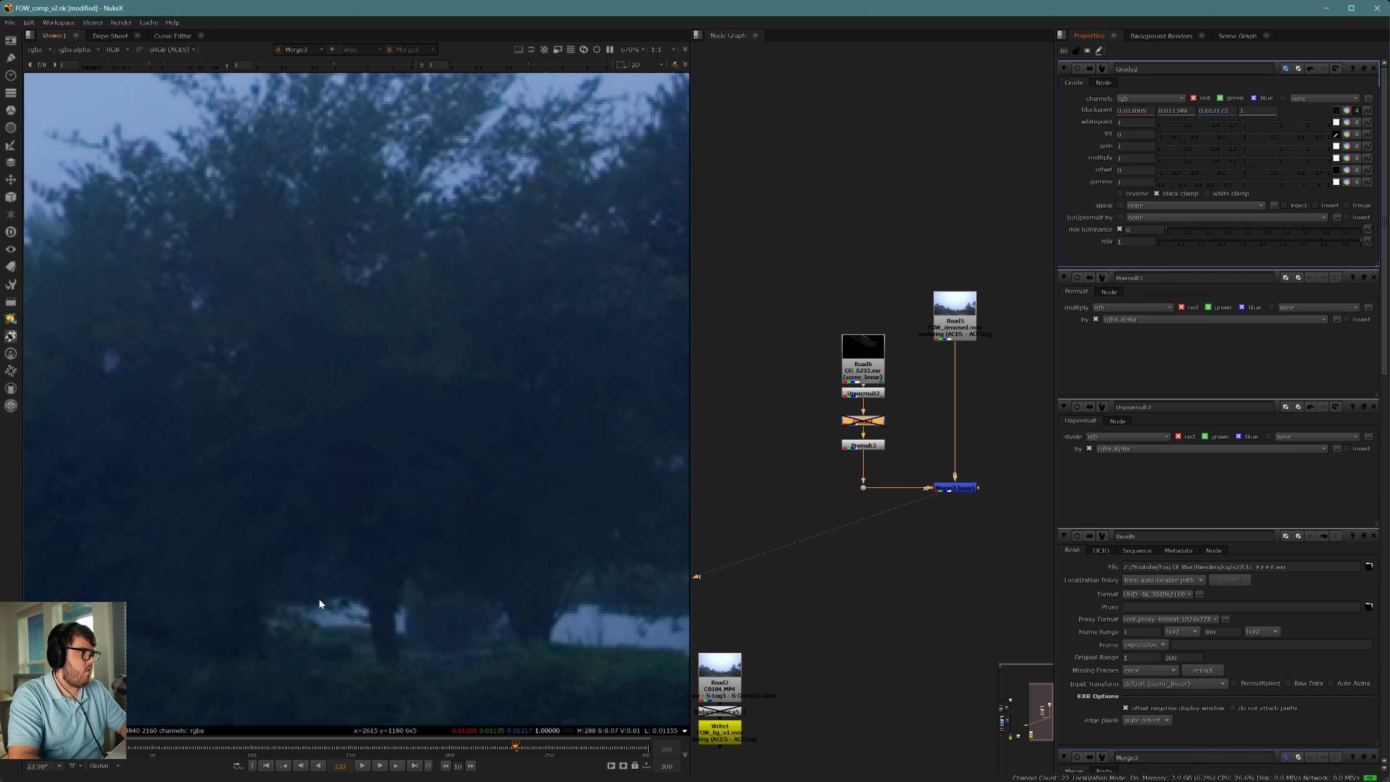
scroll(431, 512, up, 6)
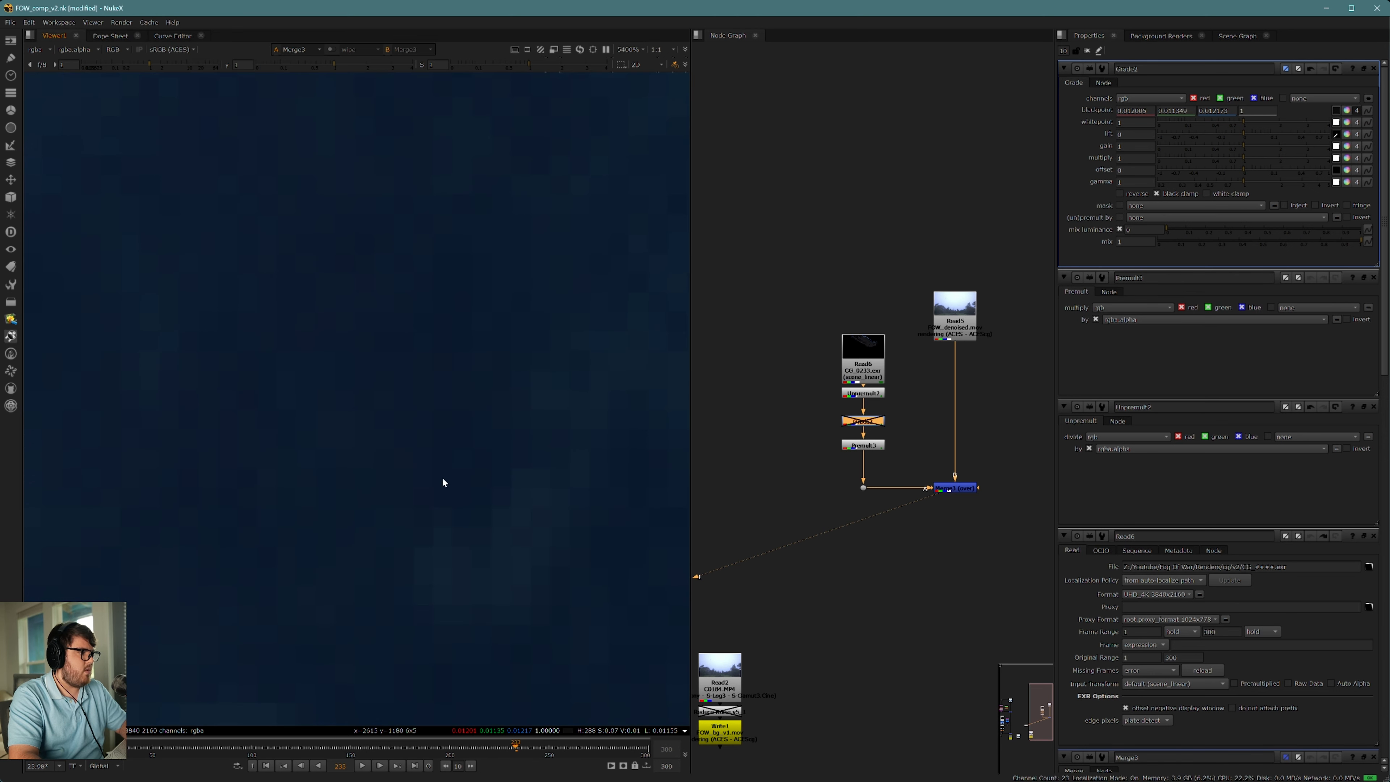
ctrl+click(452, 487)
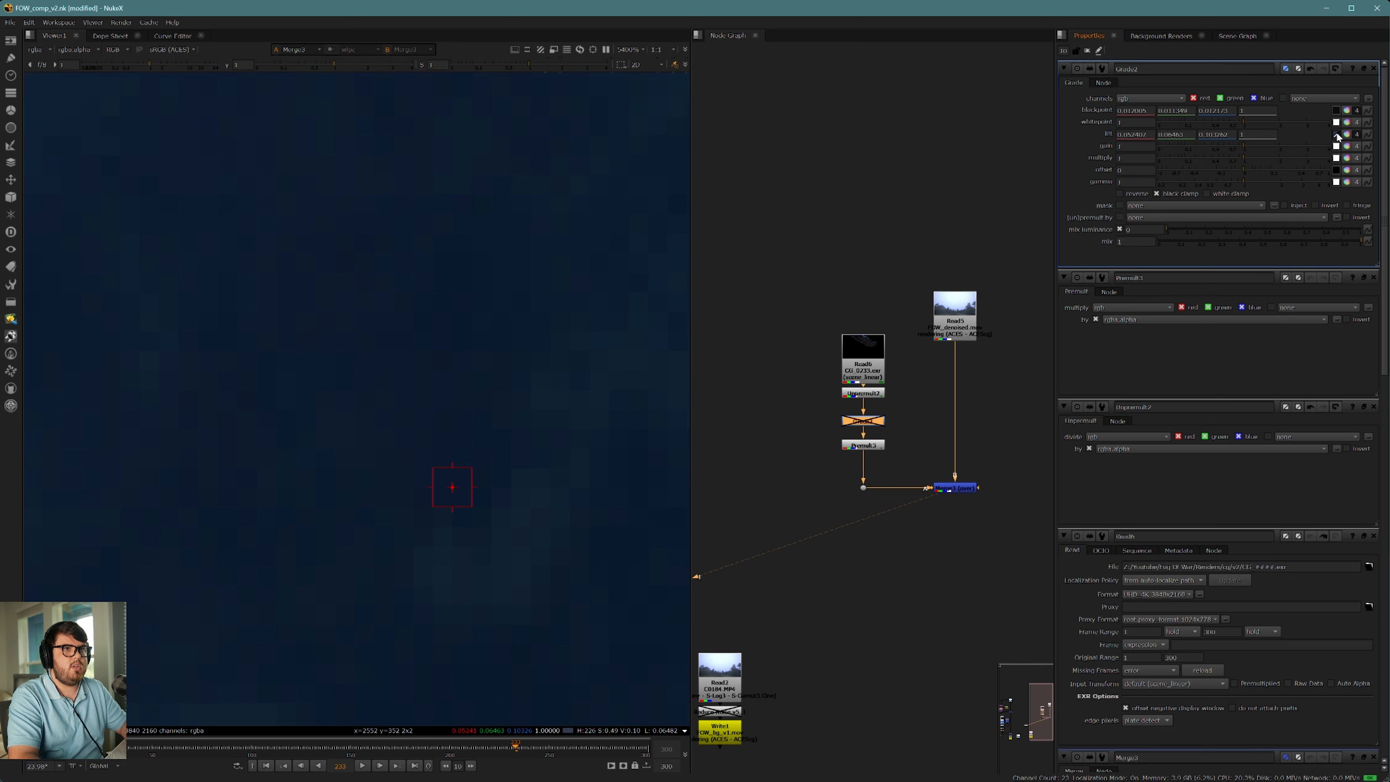
Step: Re-enable the Grade and compare the ship's black levels with the trees in the full composite
scroll(461, 337, down, 6)
scroll(517, 340, down, 5)
scroll(520, 340, down, 3)
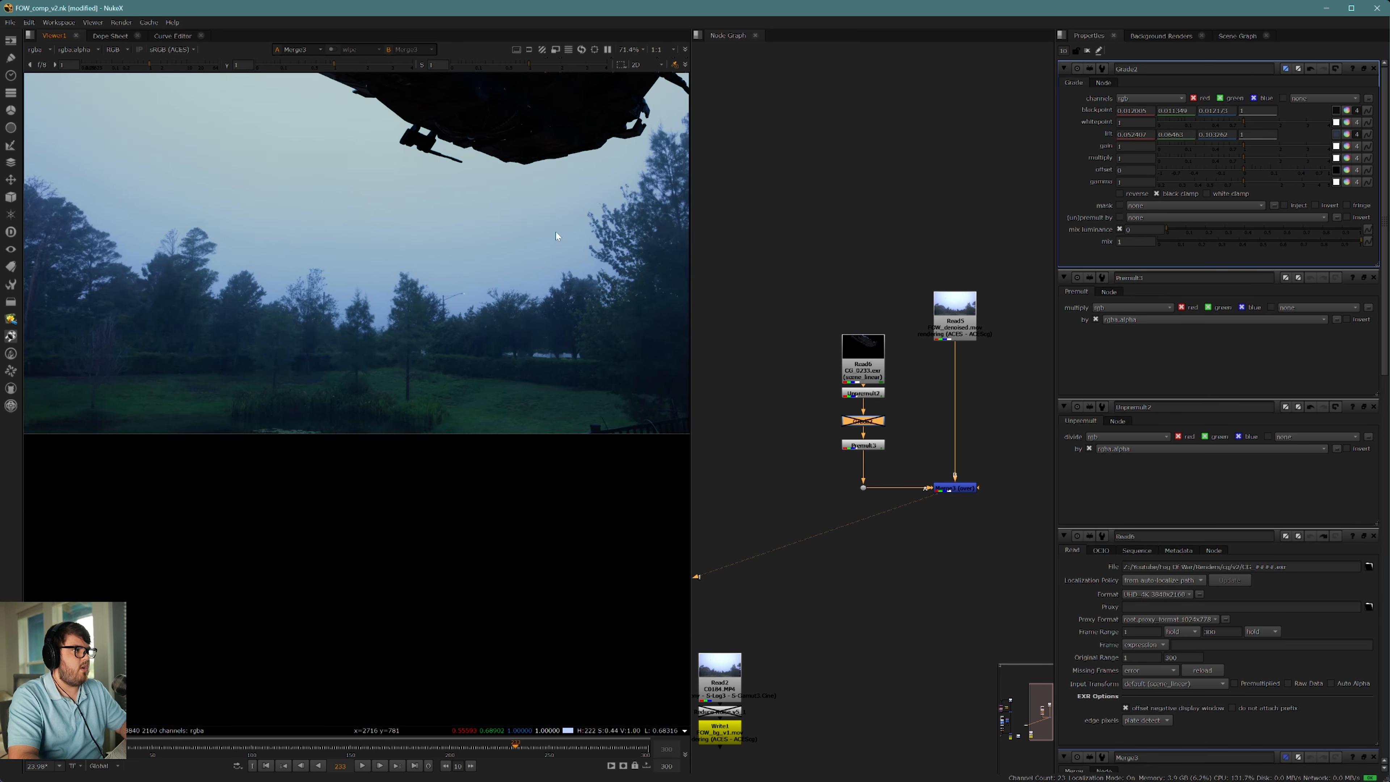
key(d)
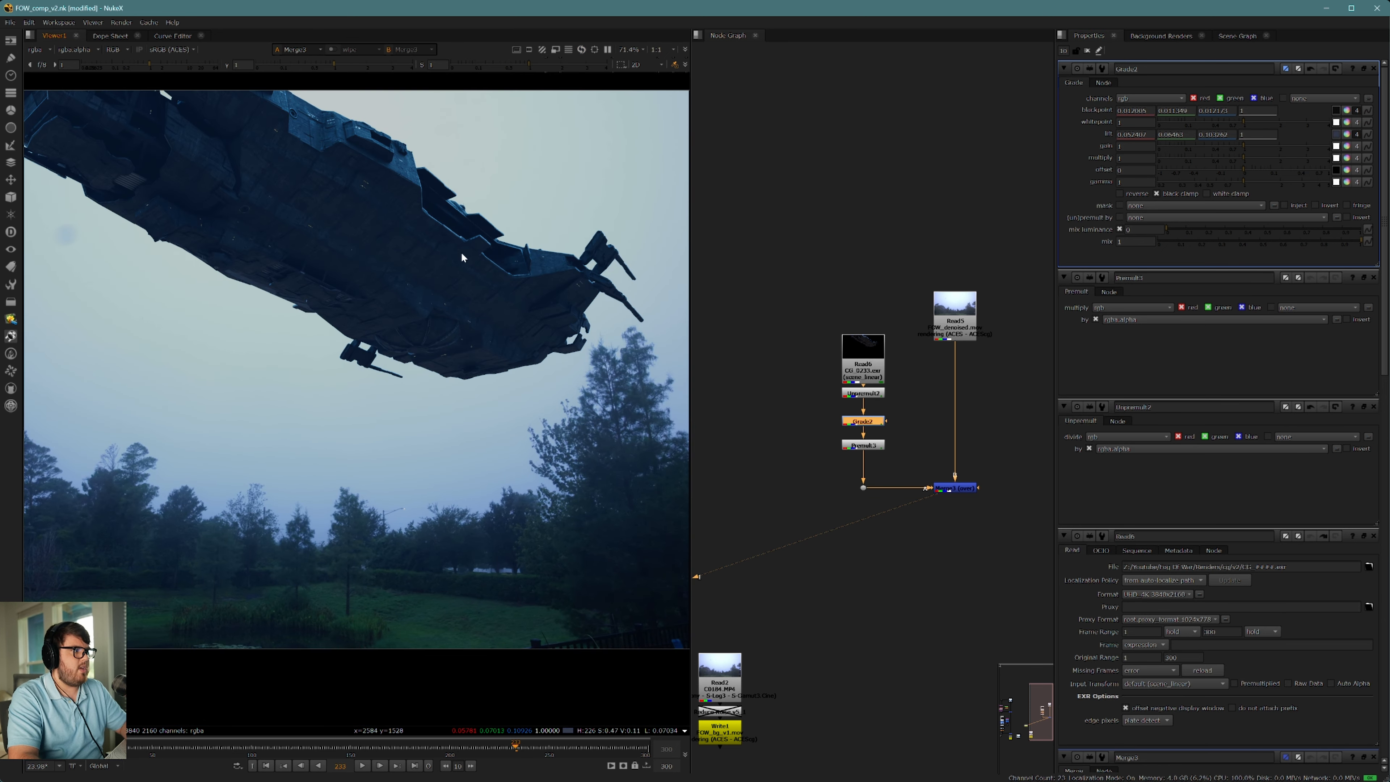
middle_drag(427, 337, 434, 392)
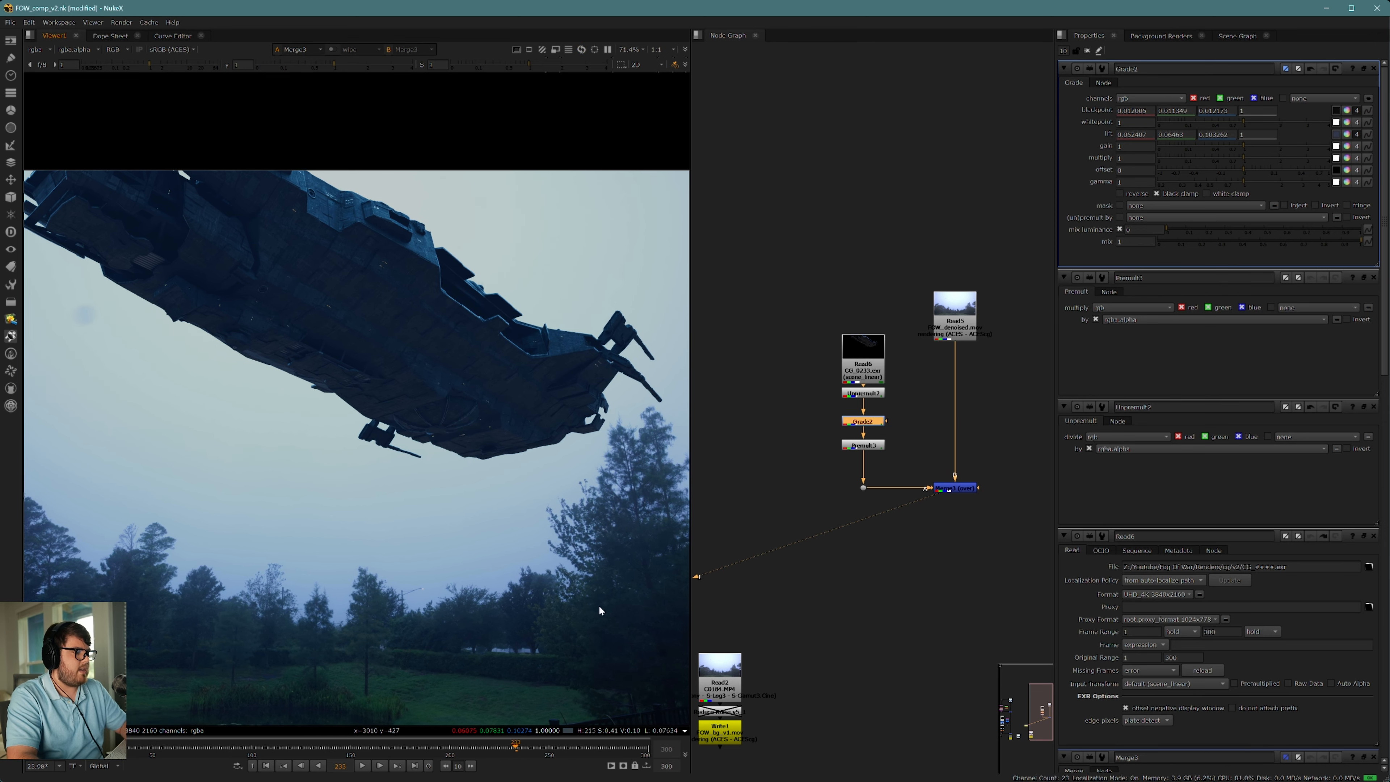
scroll(537, 564, down, 2)
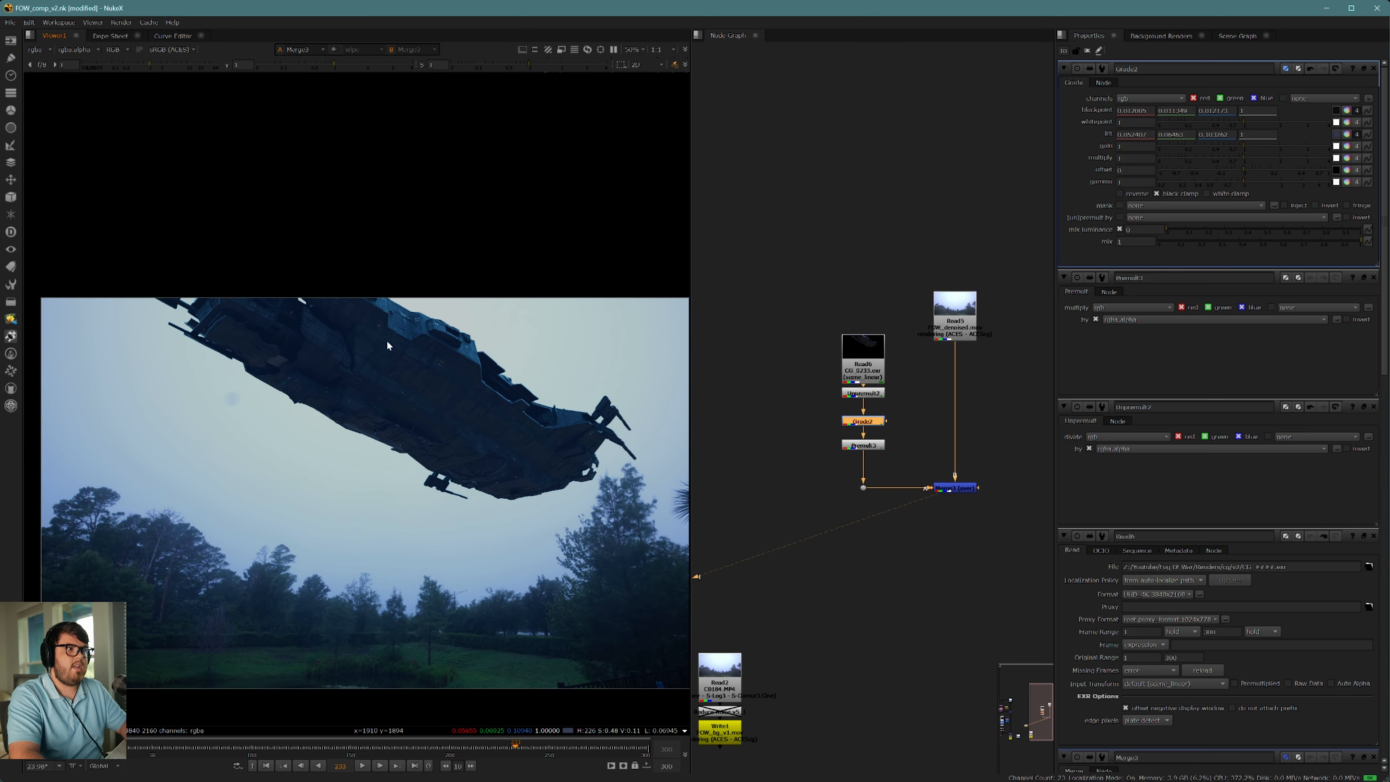
Step: Move the Premult farther below the Grade and shift the whole CG branch away from the plate branch
drag(877, 448, 877, 465)
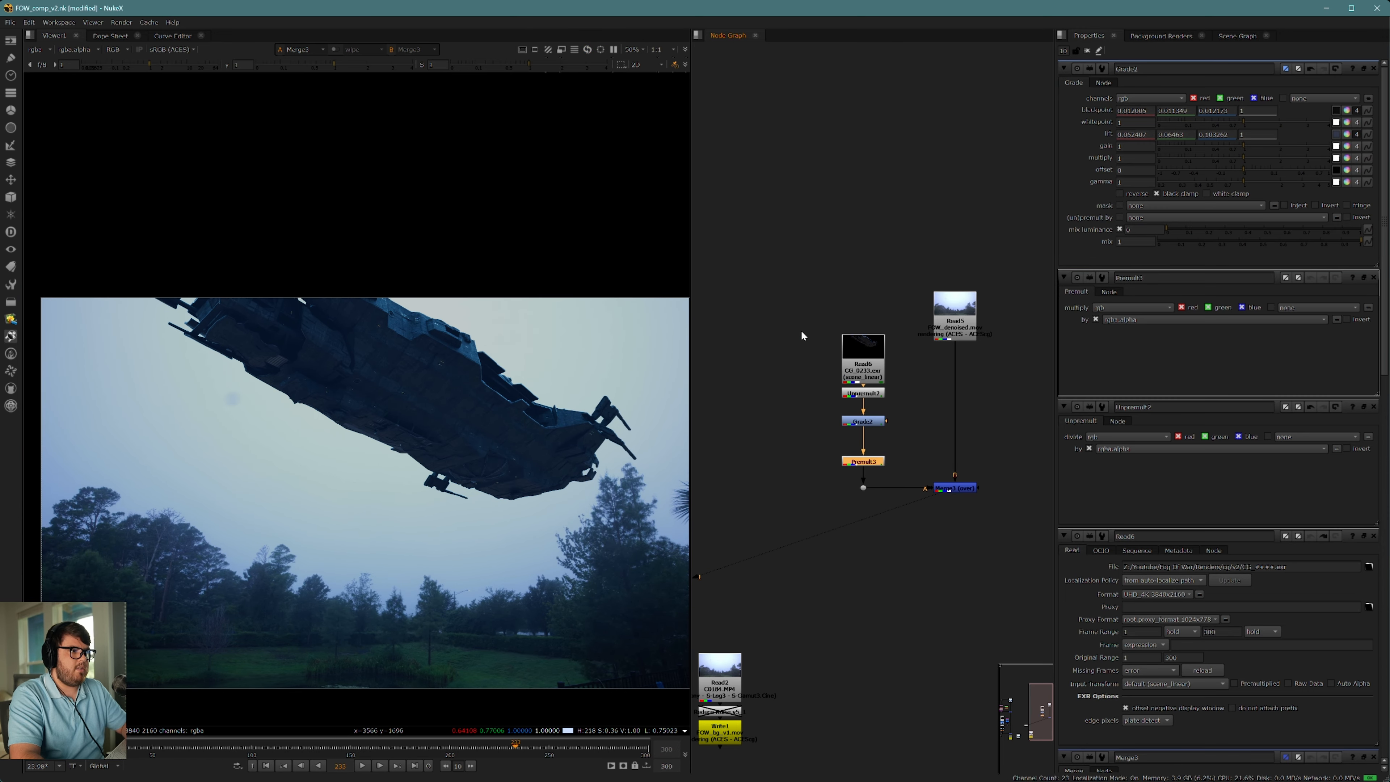
drag(795, 298, 902, 517)
click(901, 482)
drag(806, 292, 915, 529)
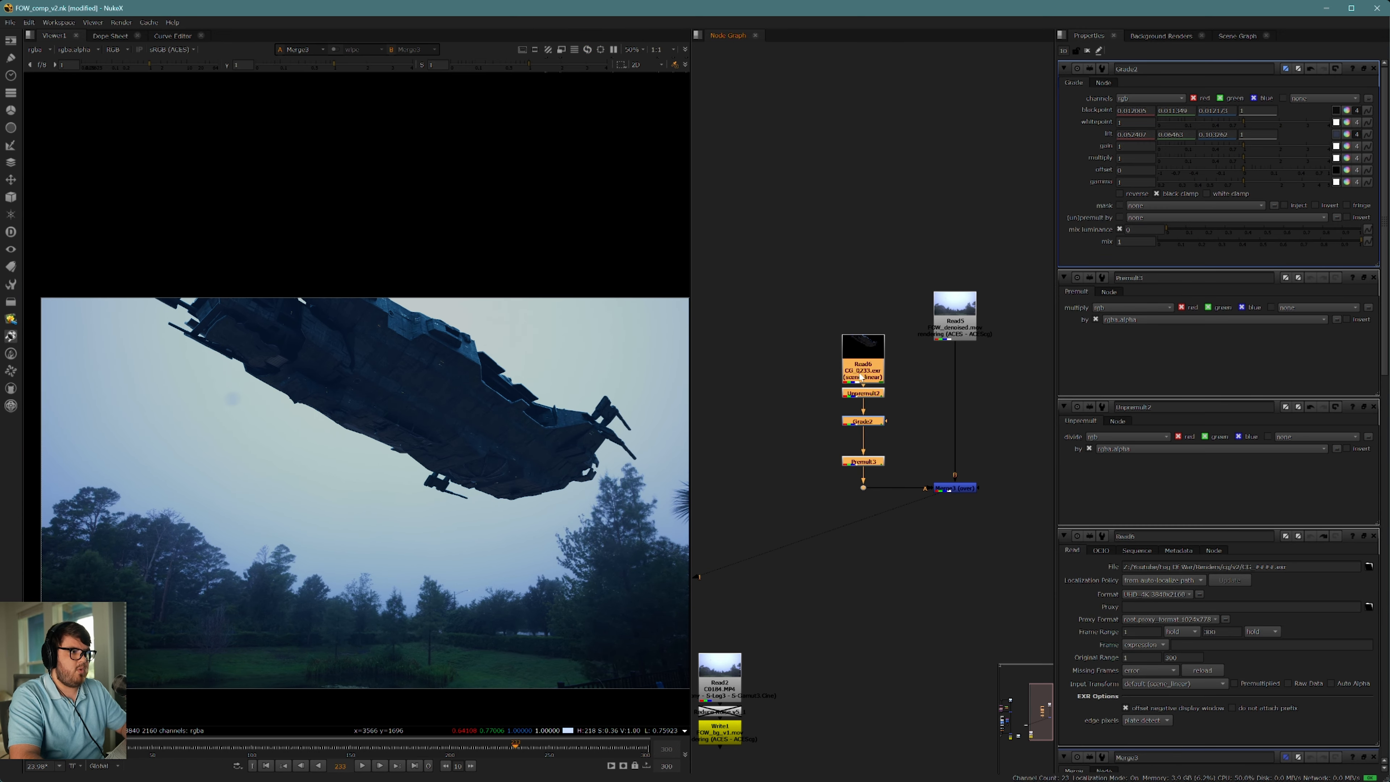
drag(862, 378, 831, 378)
Step: Add a Shuffle node beside the CG Read node and connect its B input to the Read
click(878, 374)
key(Tab)
text(shbuff)
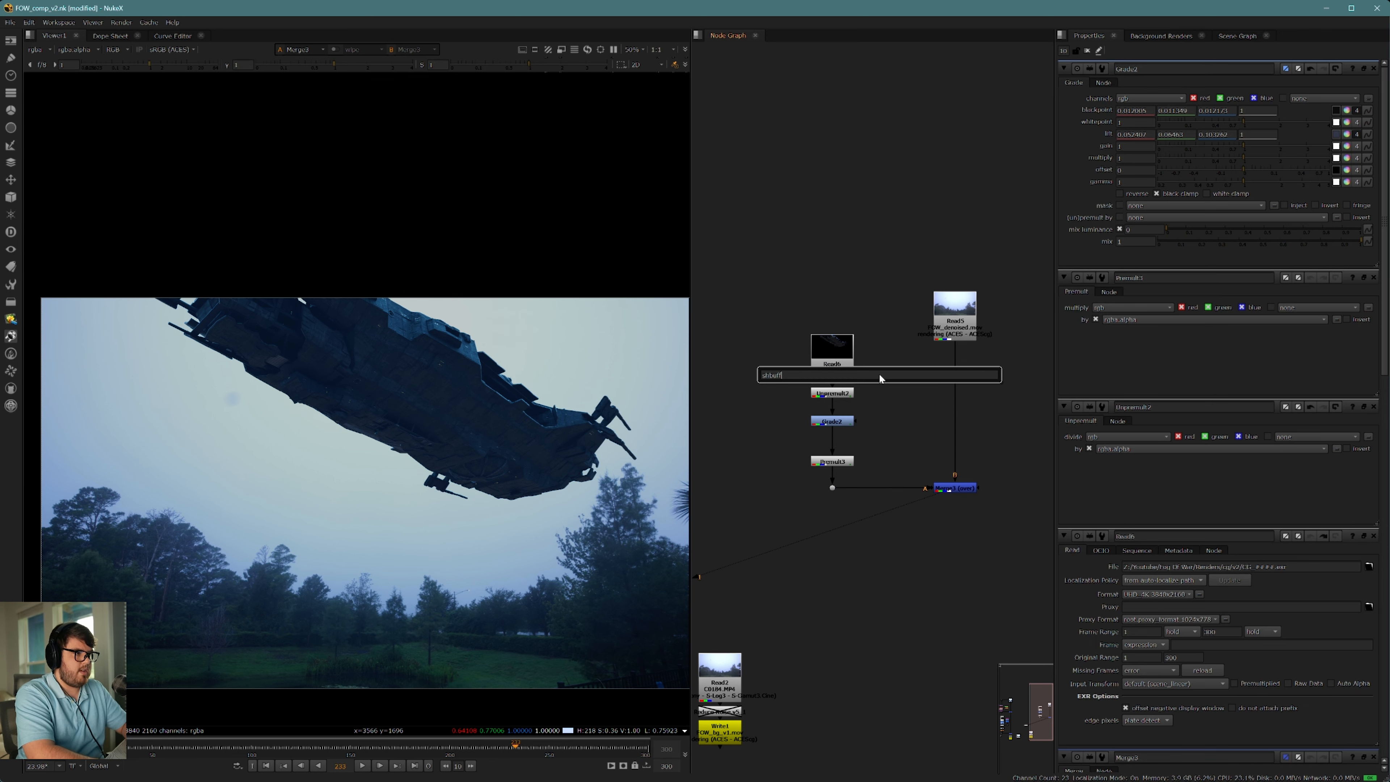
key(ctrl+a)
text(shuffle)
key(Return)
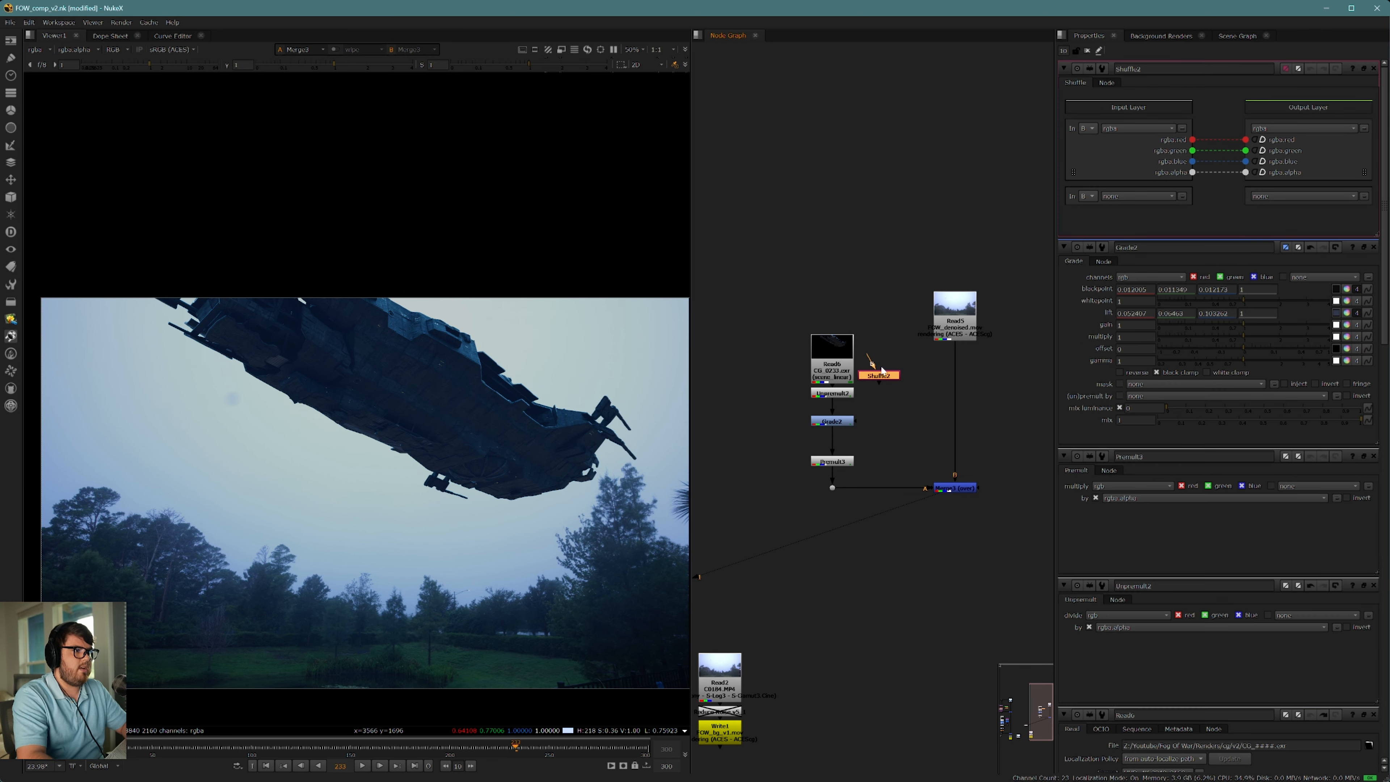
mouse_move(870, 359)
mouse_down()
mouse_move(831, 373)
mouse_move(881, 355)
mouse_up()
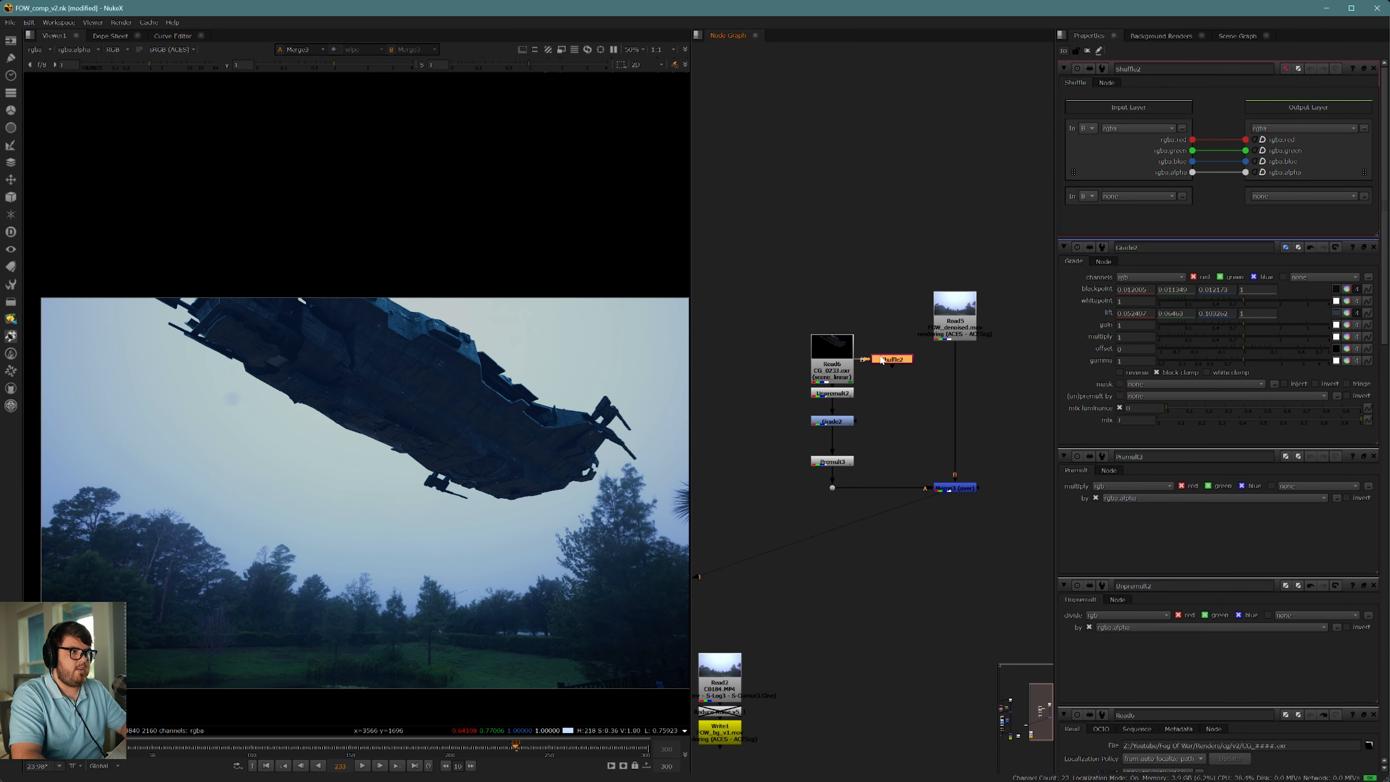
Step: Set the Shuffle's input layer to Mist and route the Mist channel into rgba.alpha
scroll(852, 379, up, 5)
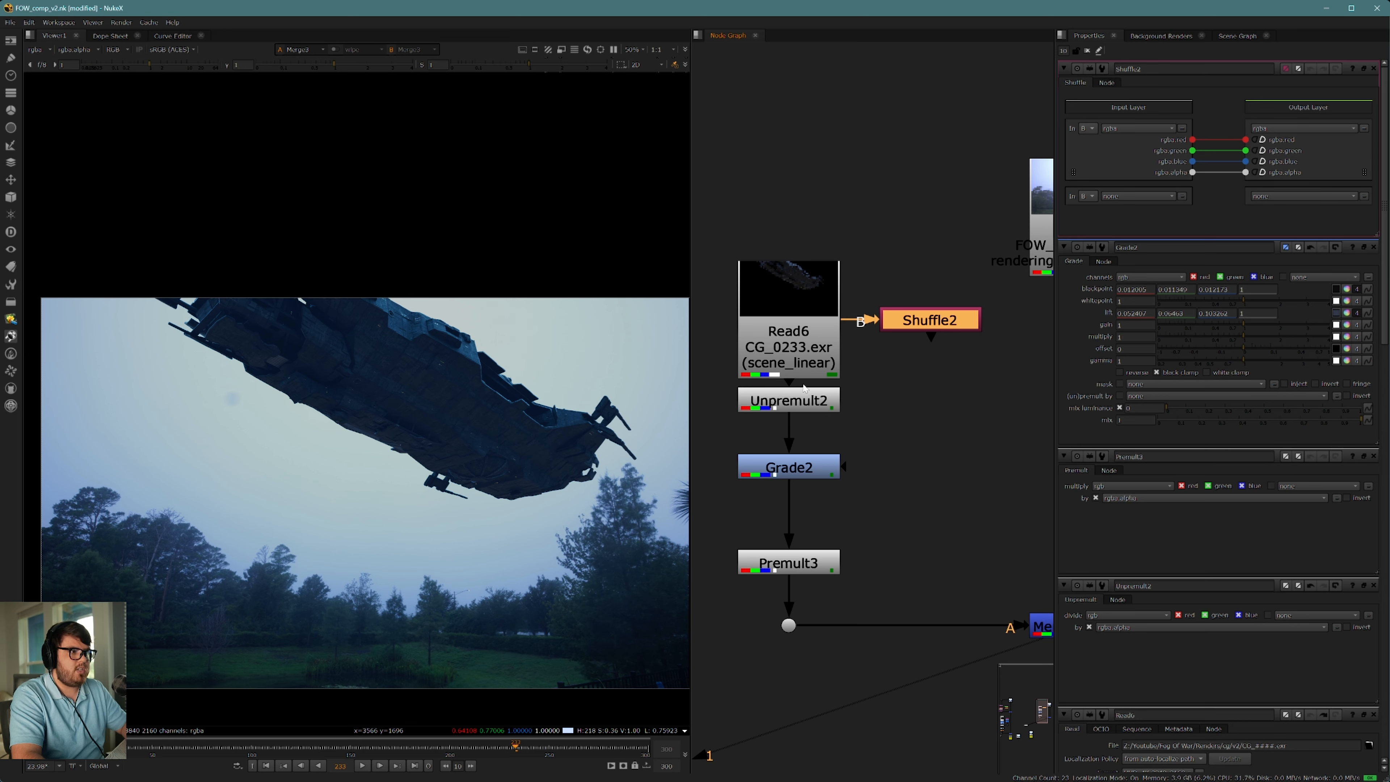
scroll(851, 386, down, 3)
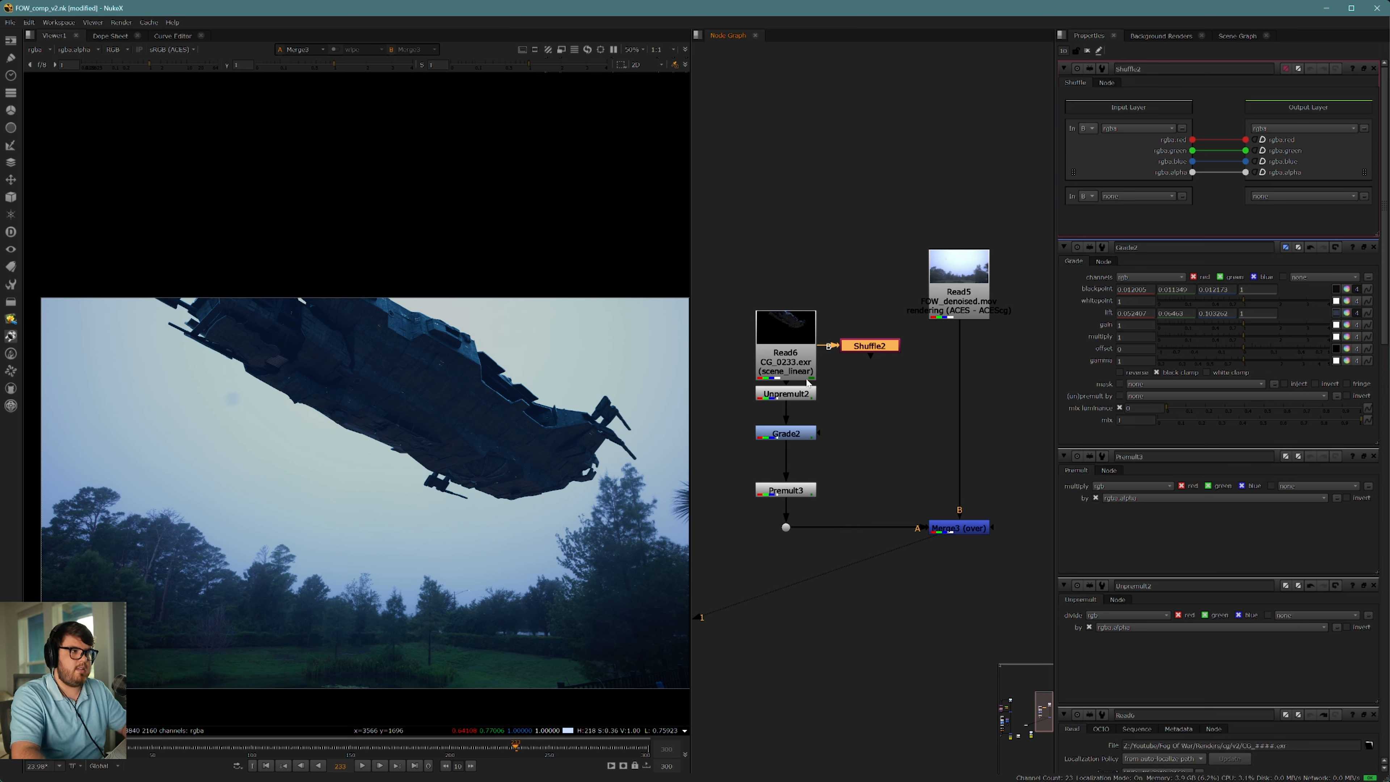
click(805, 364)
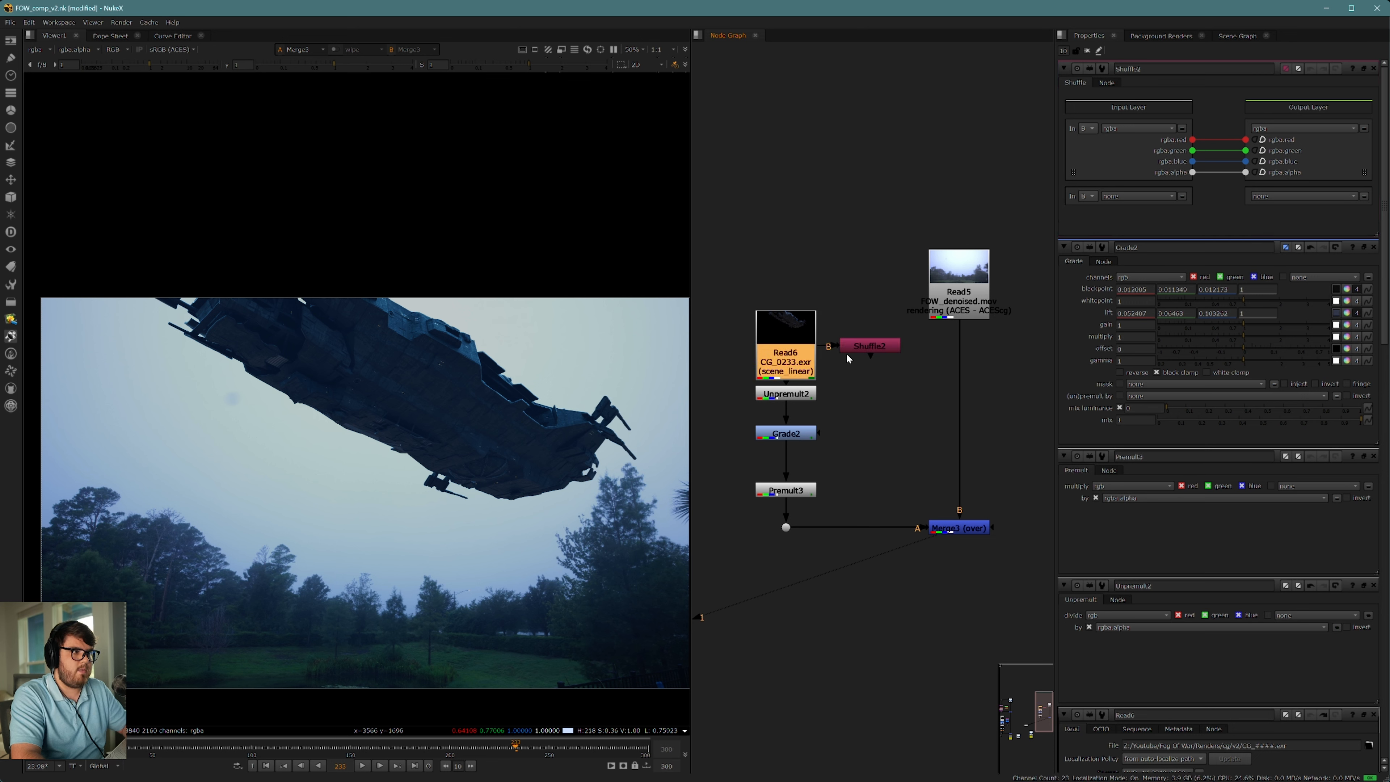
click(877, 349)
click(1138, 130)
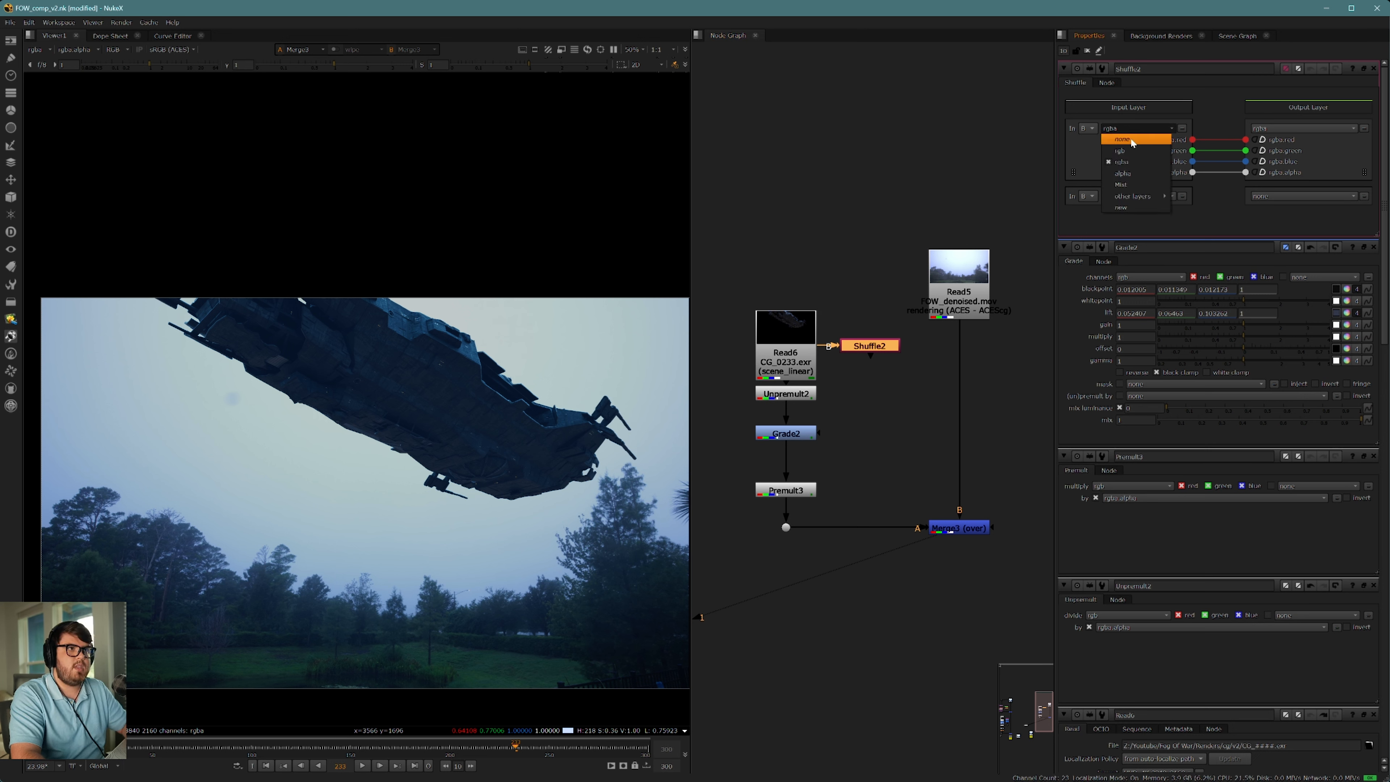
click(1148, 185)
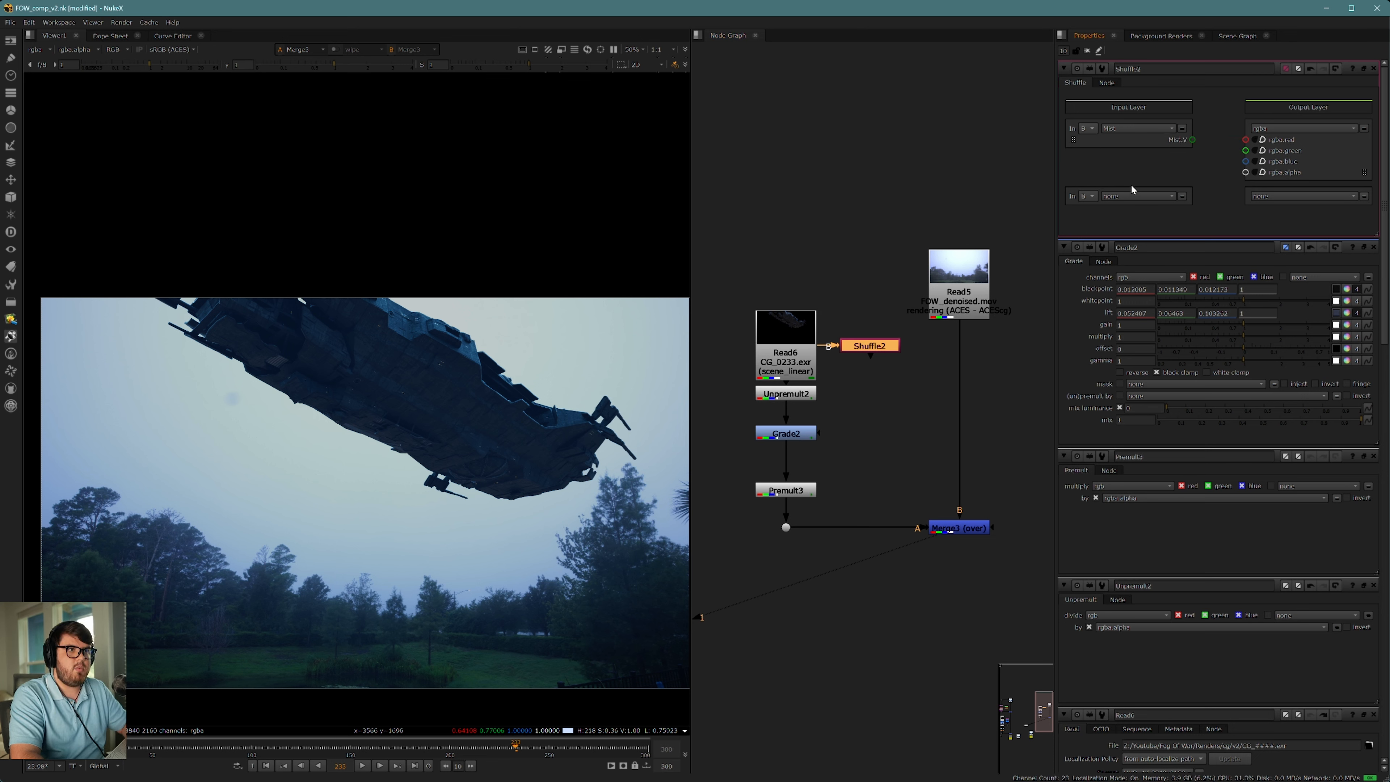
drag(1193, 140, 1246, 172)
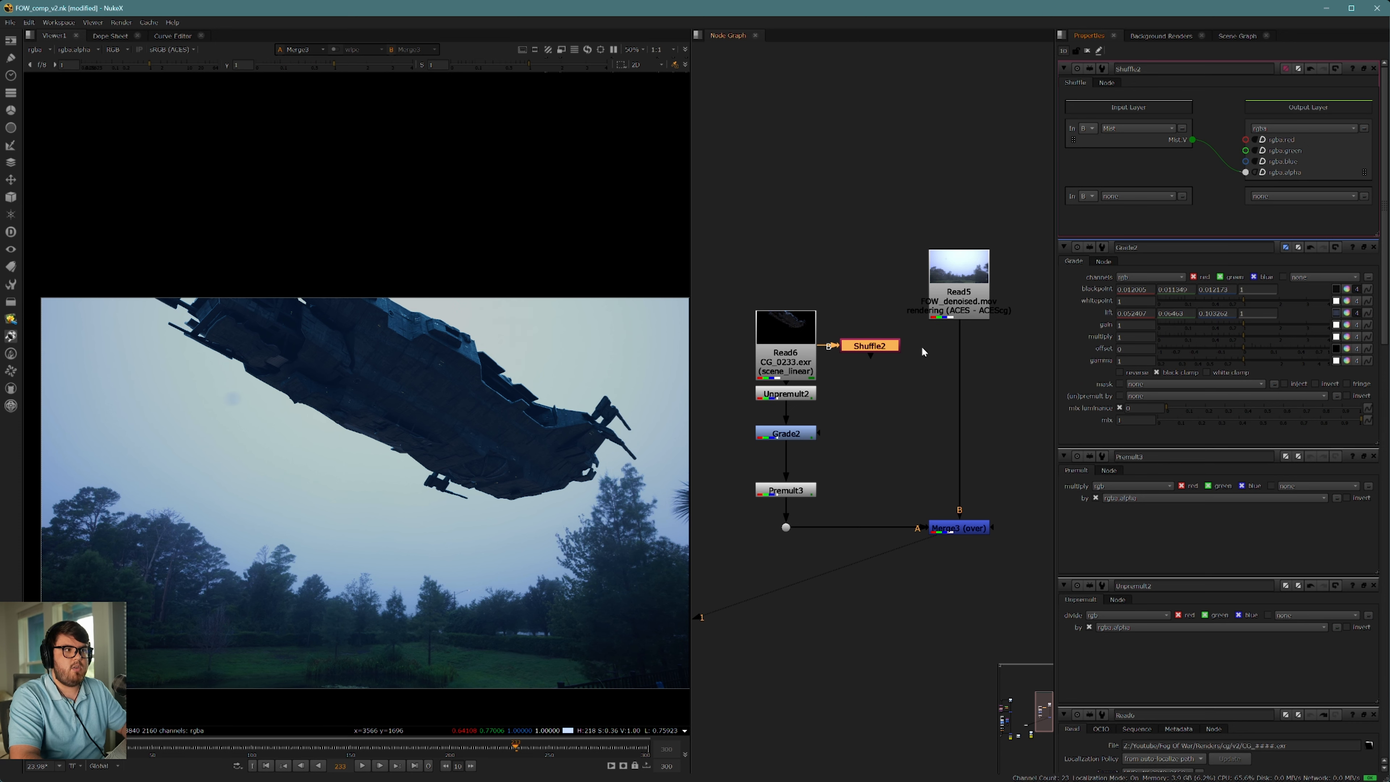
Step: View the Shuffle's alpha channel and examine the mist gradient along the ship from front to tail
key(1)
key(a)
middle_drag(559, 382, 475, 344)
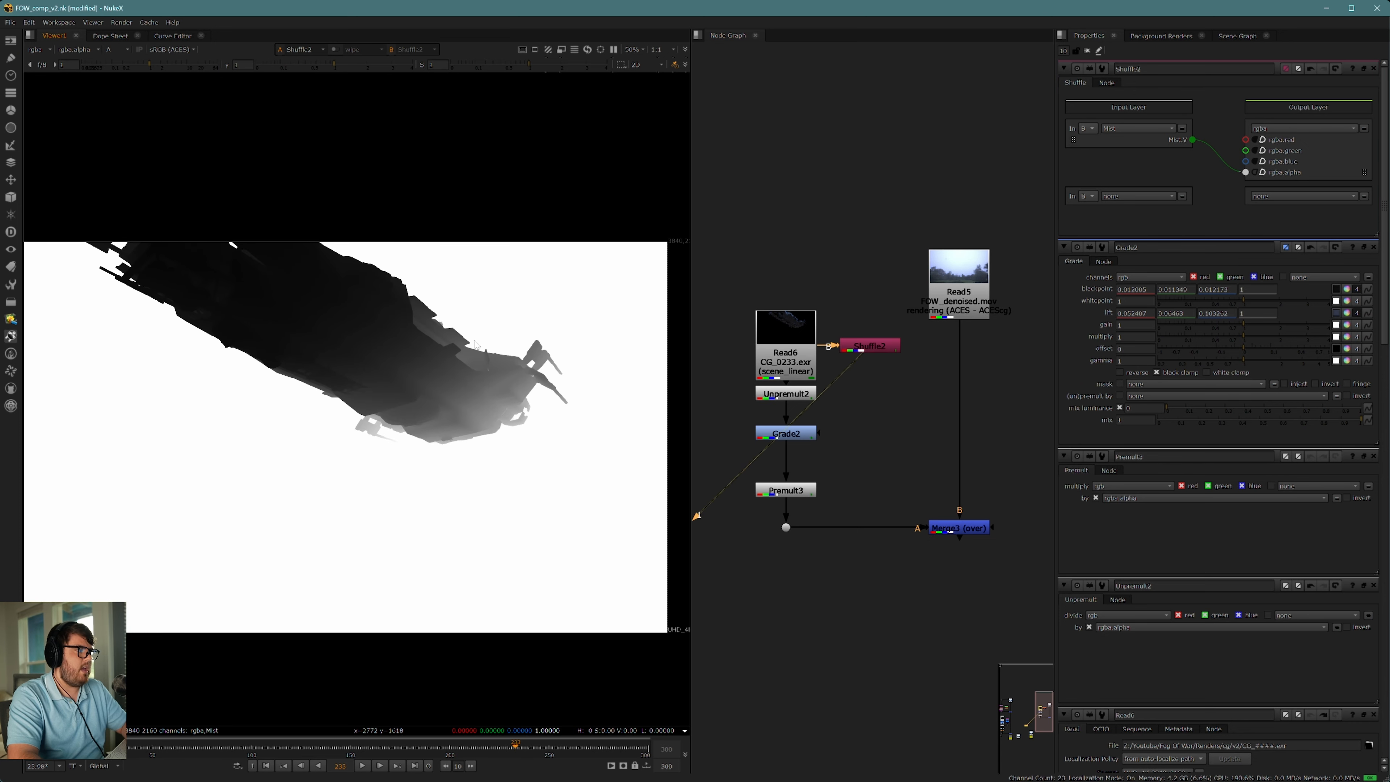
scroll(453, 389, down, 1)
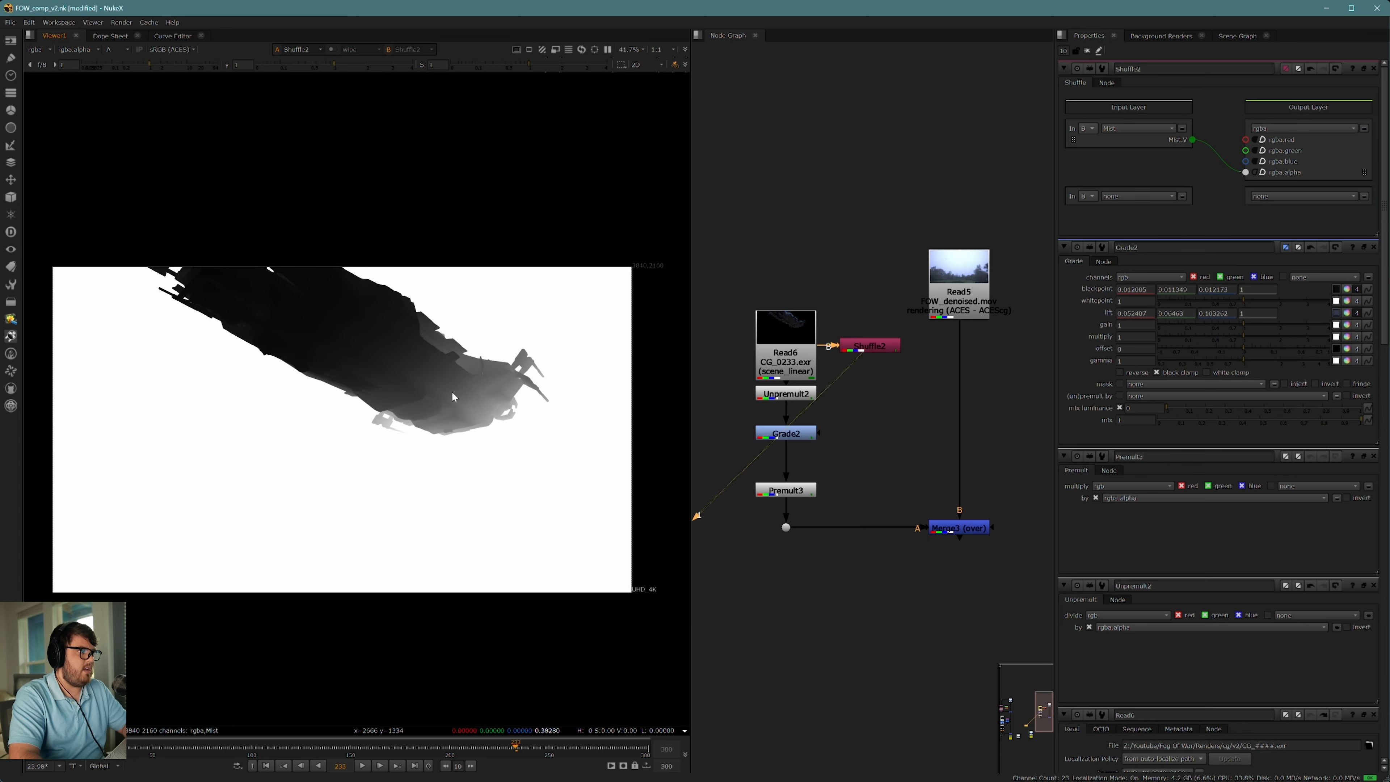
middle_drag(452, 391, 541, 423)
scroll(425, 390, up, 3)
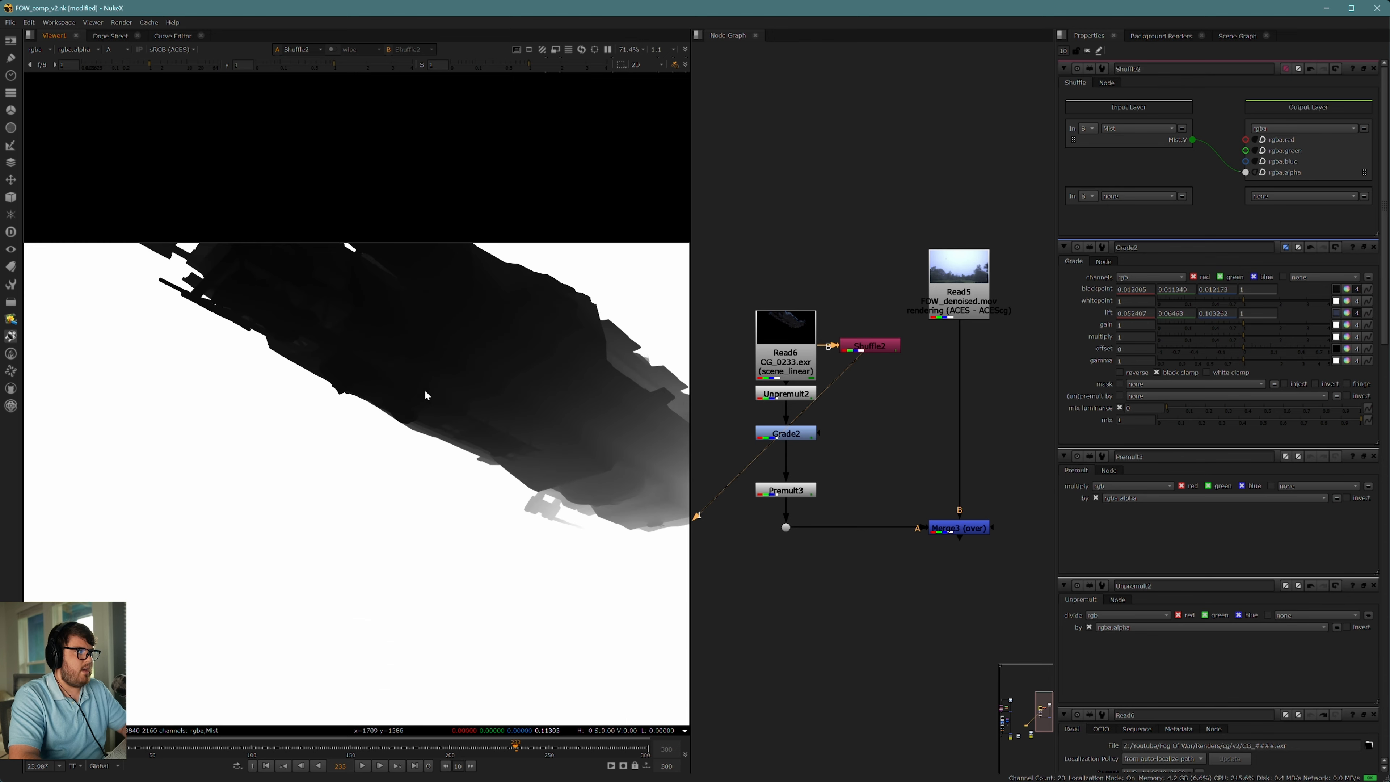
middle_drag(424, 390, 390, 400)
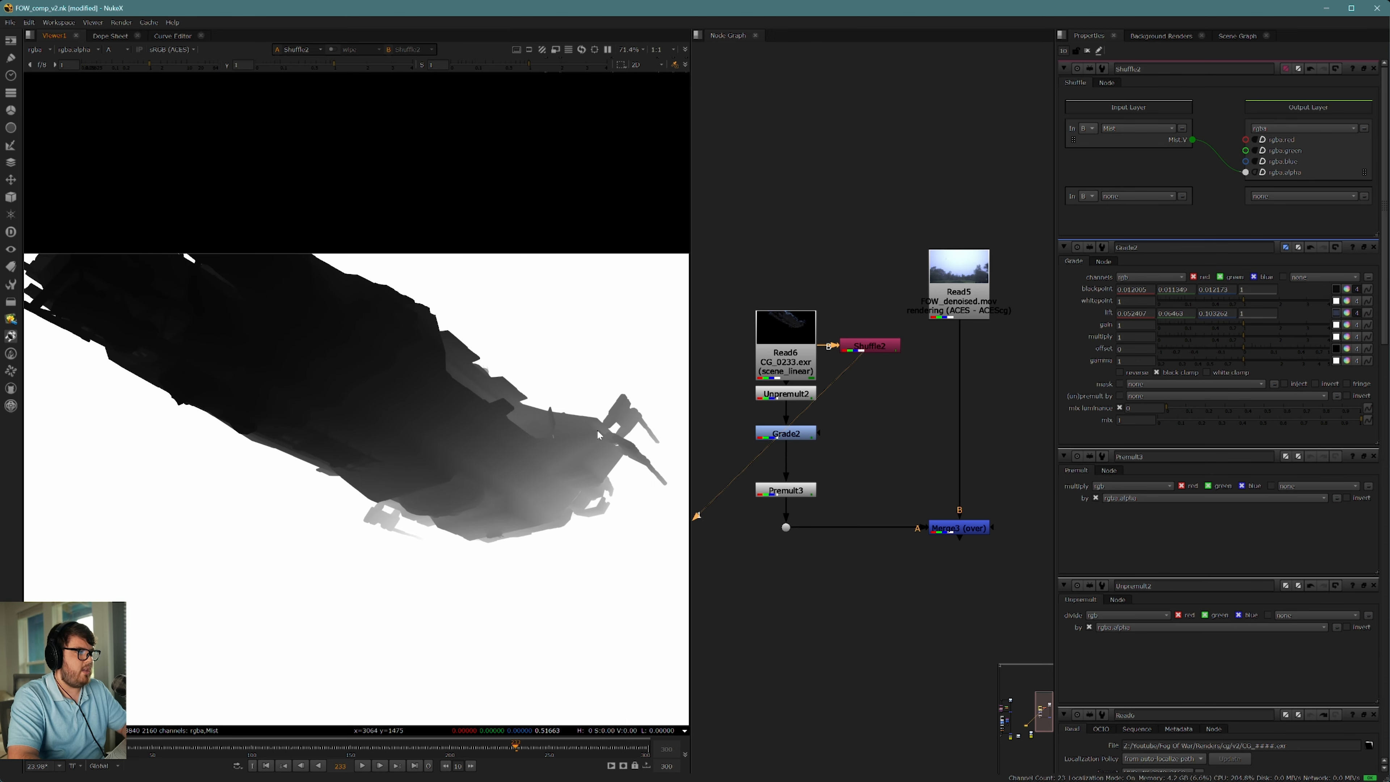
scroll(563, 457, down, 1)
scroll(563, 457, down, 1)
Step: Switch the viewer back to the merged composite in full color and inspect the ship's tail
click(947, 531)
key(1)
click(891, 524)
middle_drag(891, 523, 955, 450)
key(a)
middle_drag(537, 502, 413, 525)
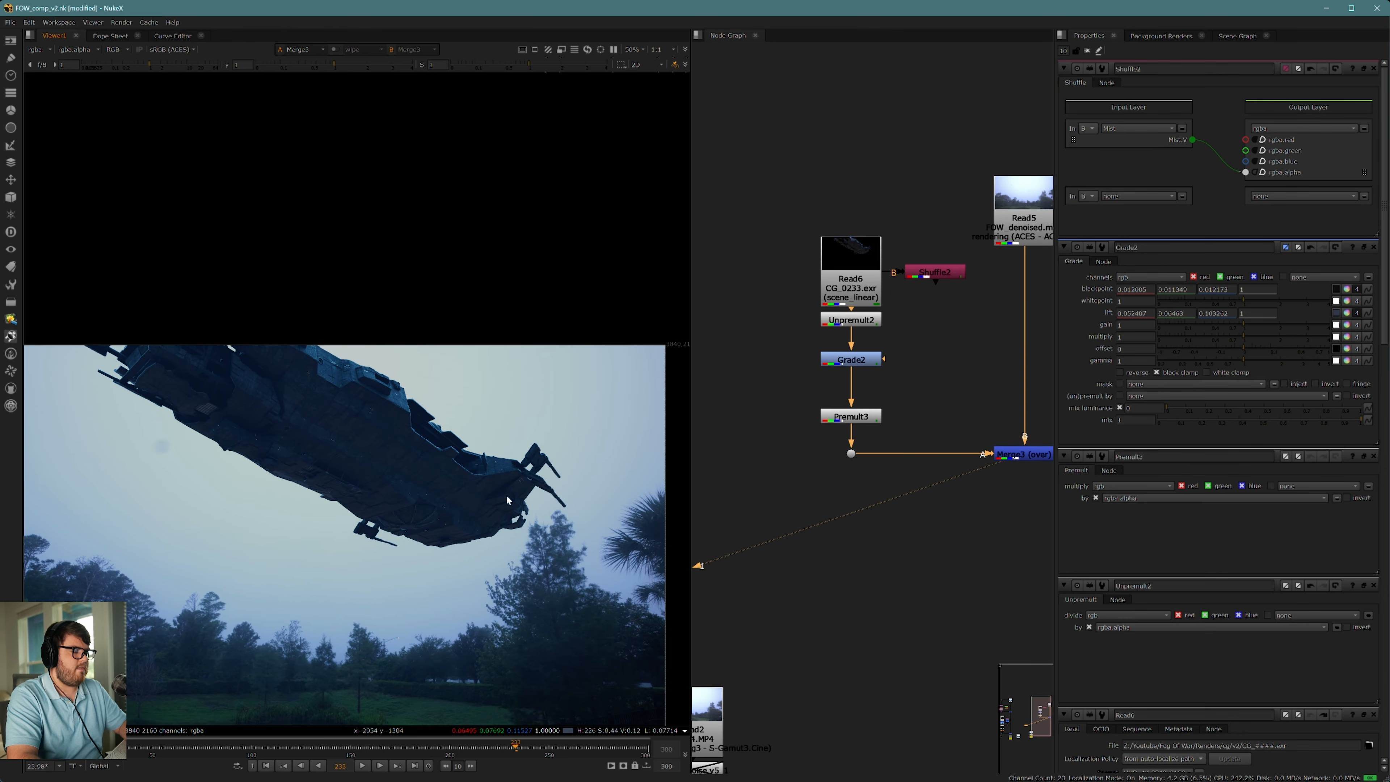
Step: Insert a Toe node between the Grade and Premult, spacing the Grade above it, and open the Toe's properties
middle_drag(896, 381, 921, 410)
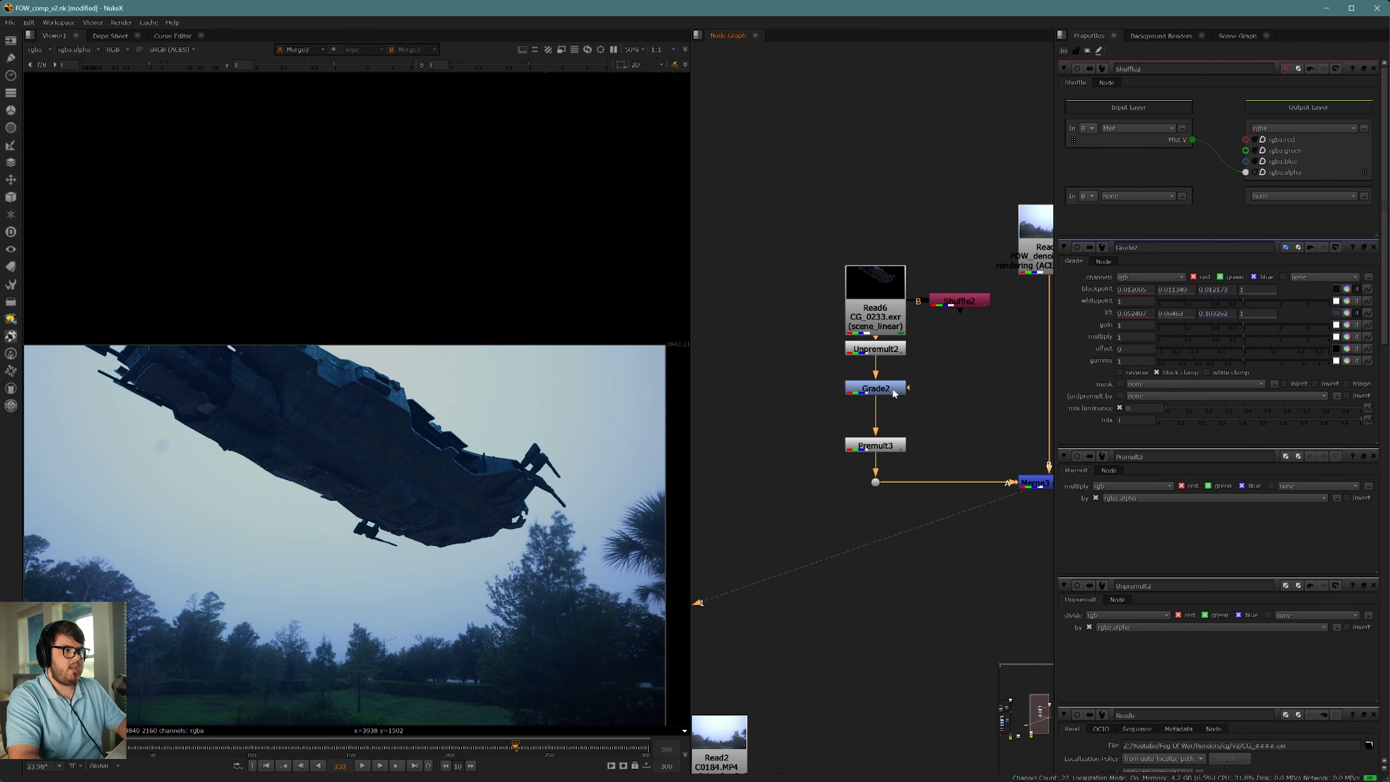
click(895, 393)
key(Tab)
text(toe)
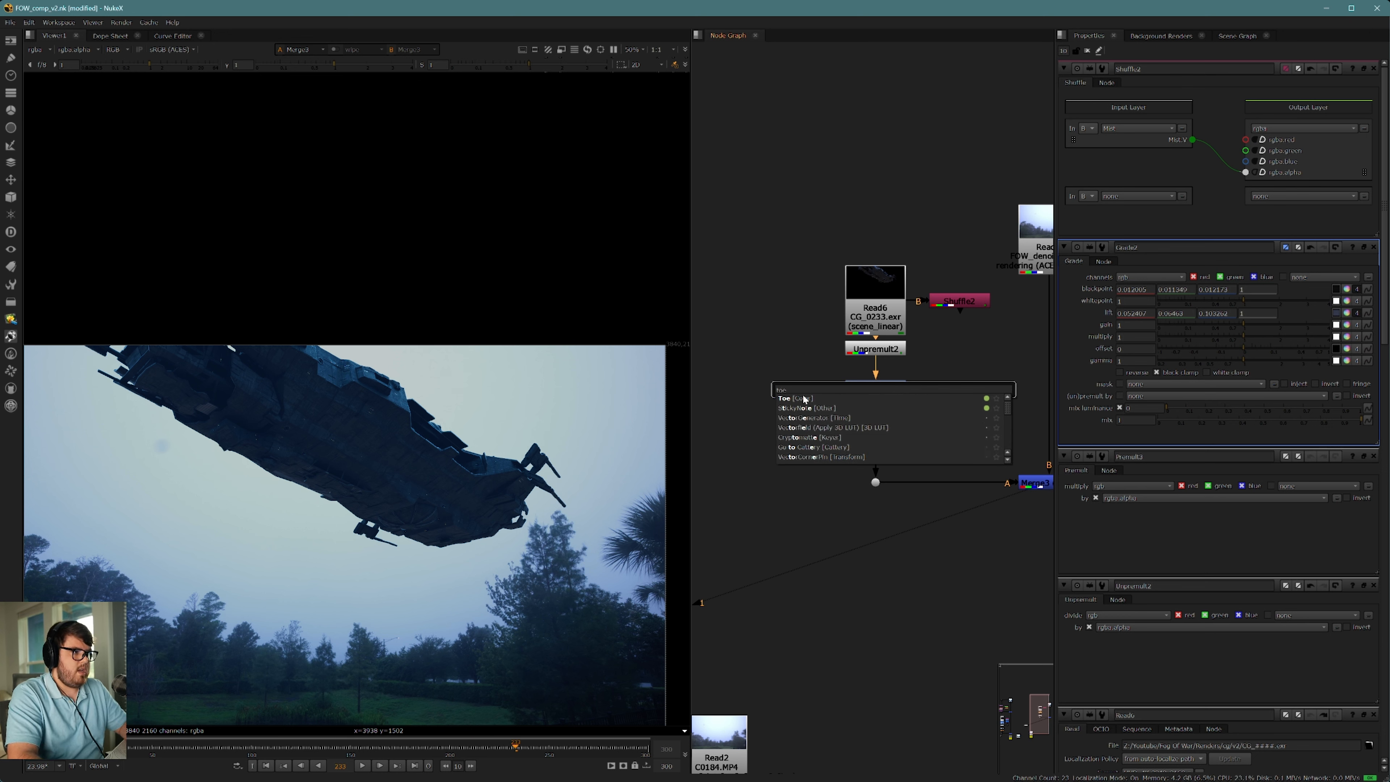
click(833, 400)
drag(876, 388, 884, 376)
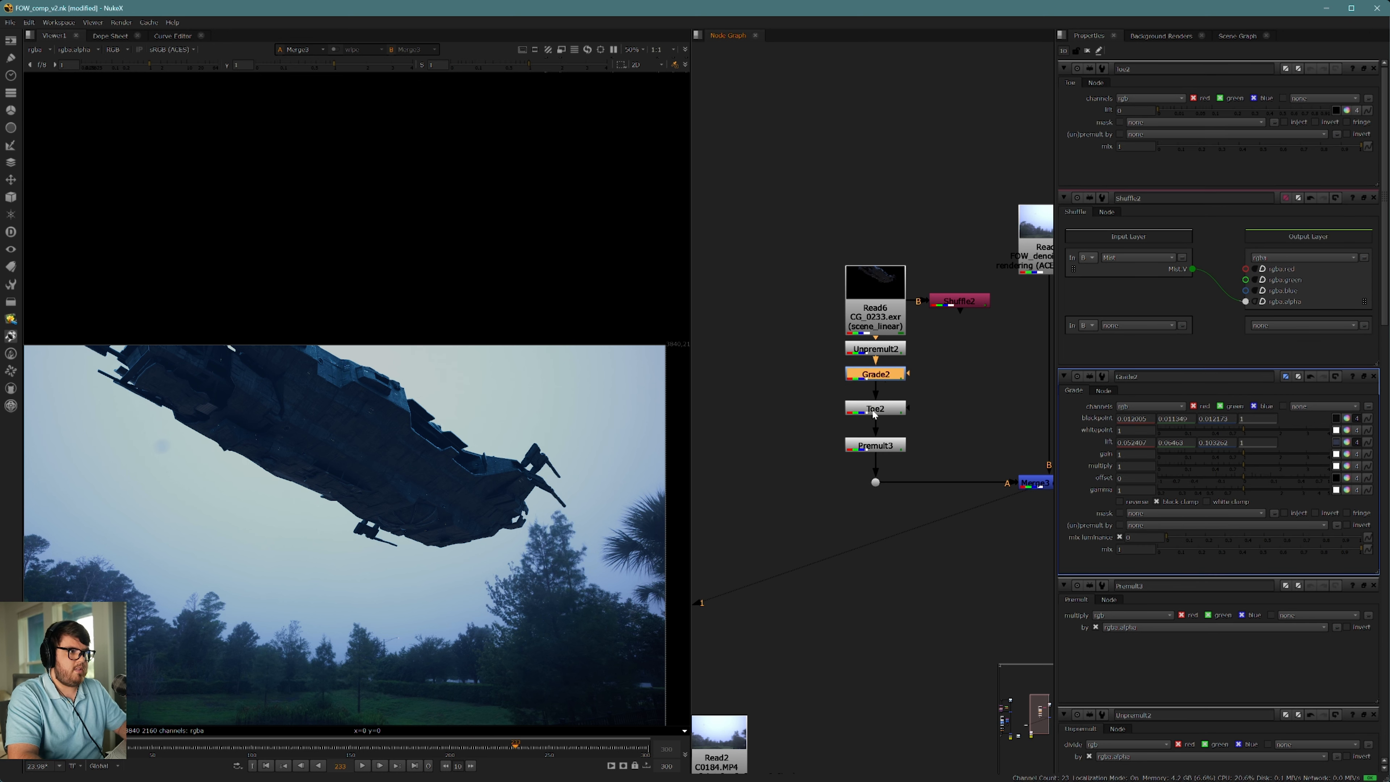
double_click(882, 376)
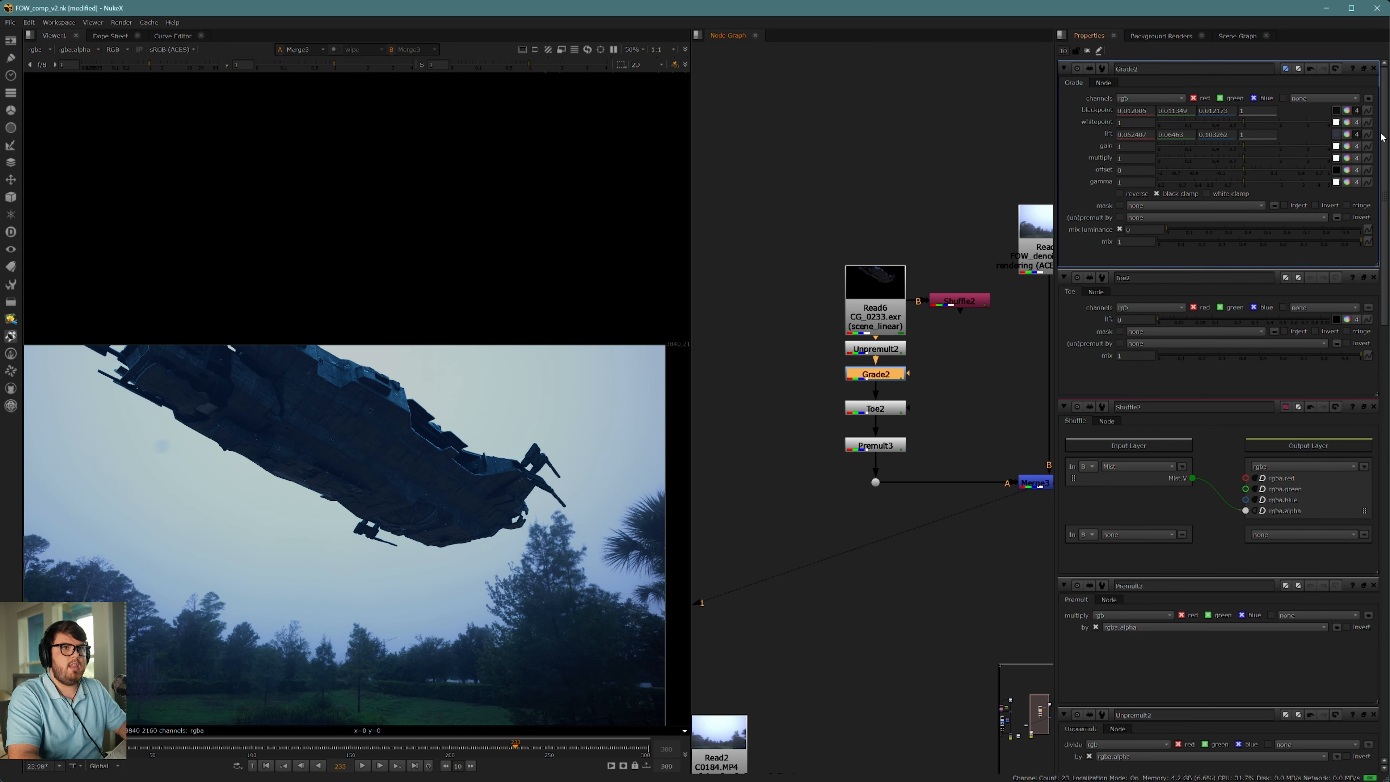
double_click(876, 408)
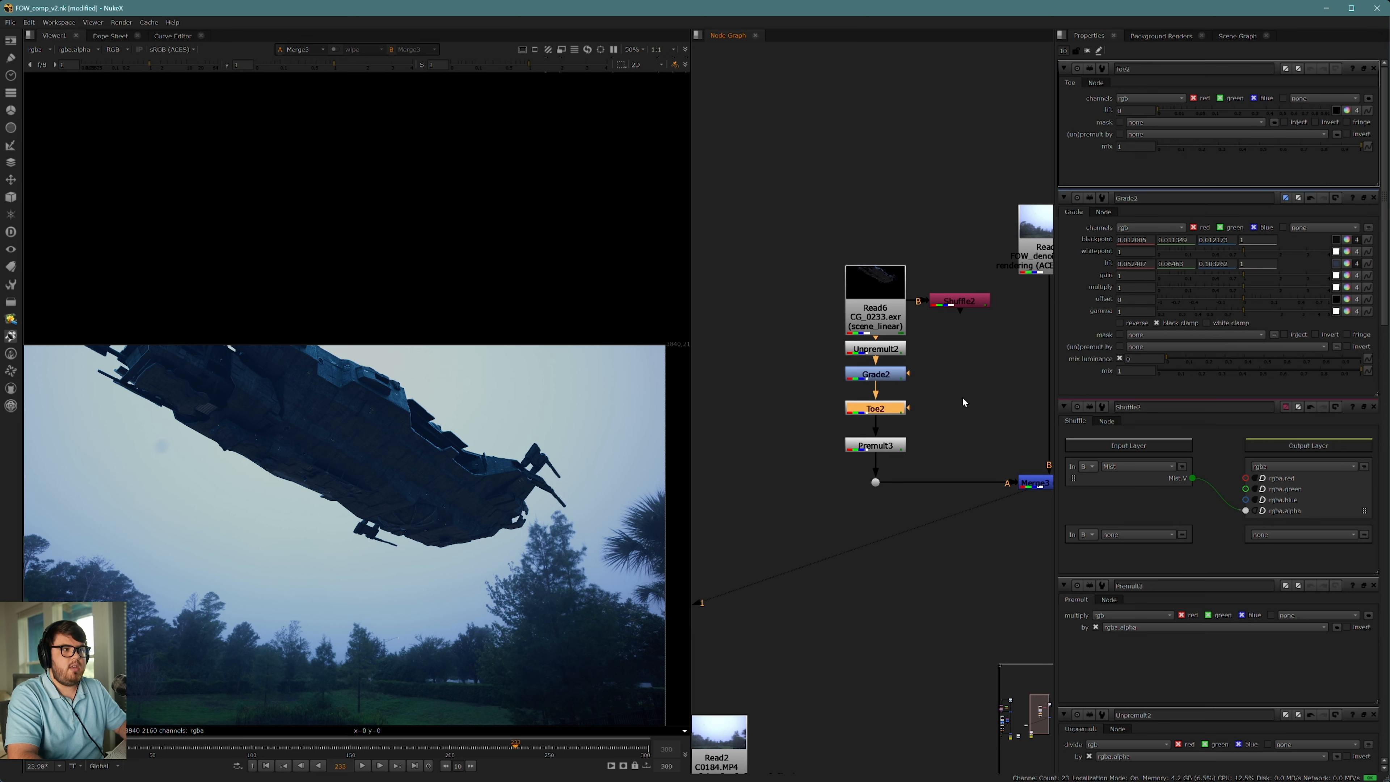
click(962, 397)
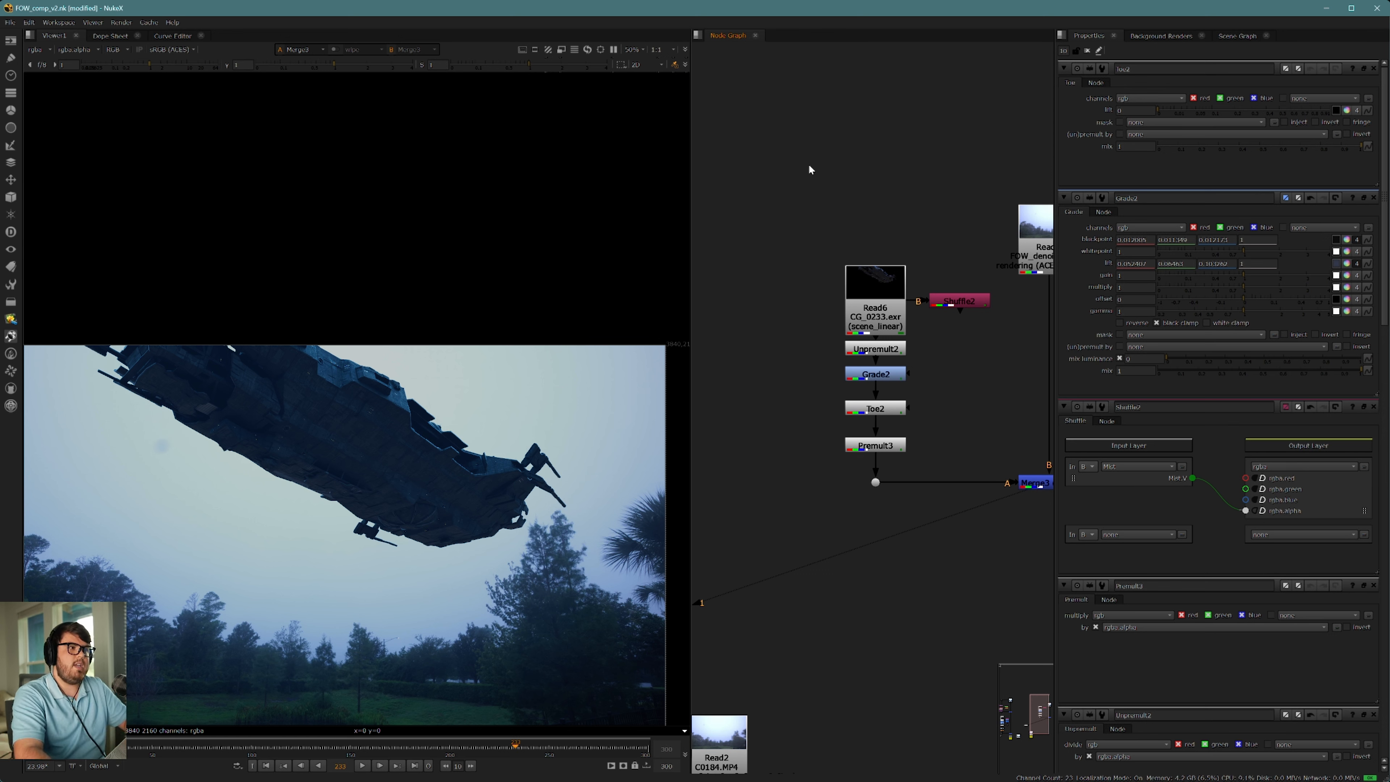
Step: Connect the Toe's mask input to the mist Shuffle and route the connection through a dot level with the Toe
scroll(947, 403, up, 4)
middle_drag(933, 409, 874, 415)
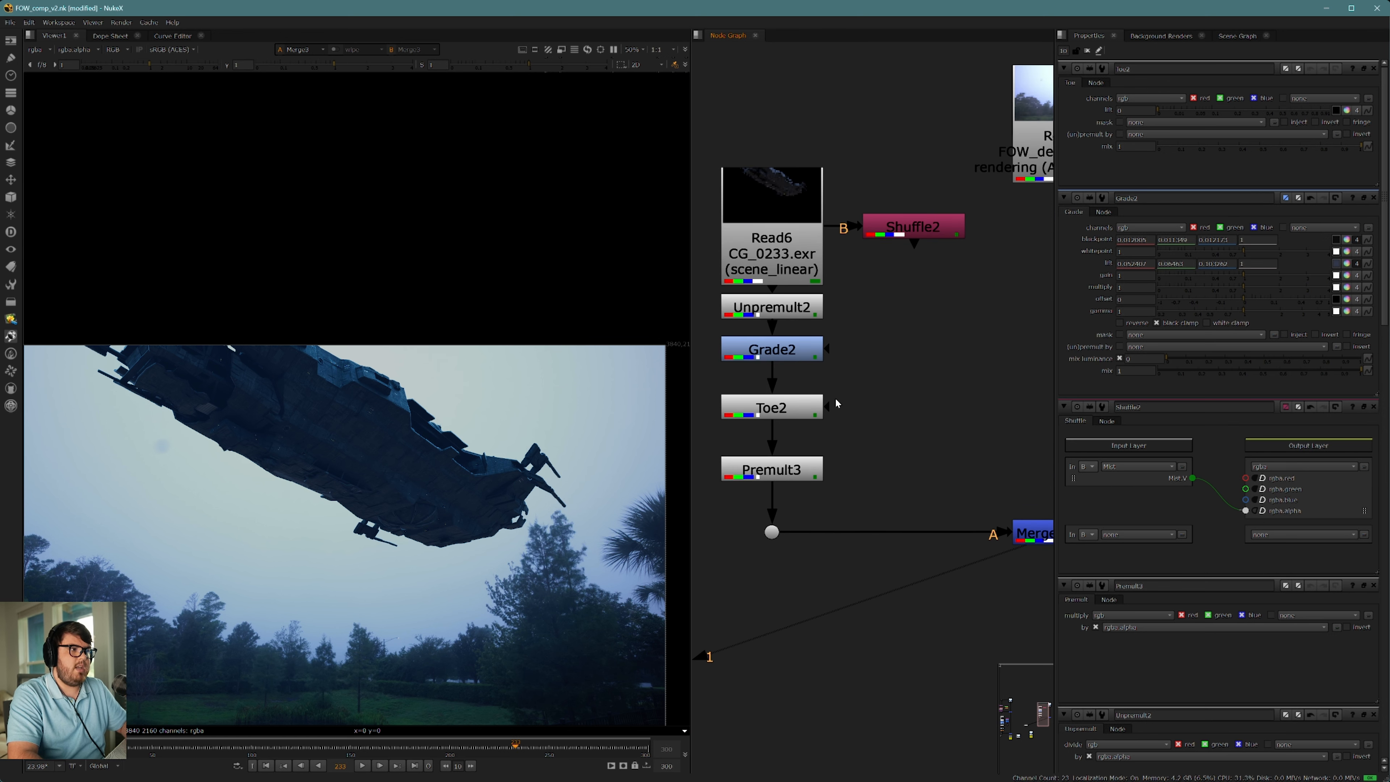
drag(829, 408, 913, 233)
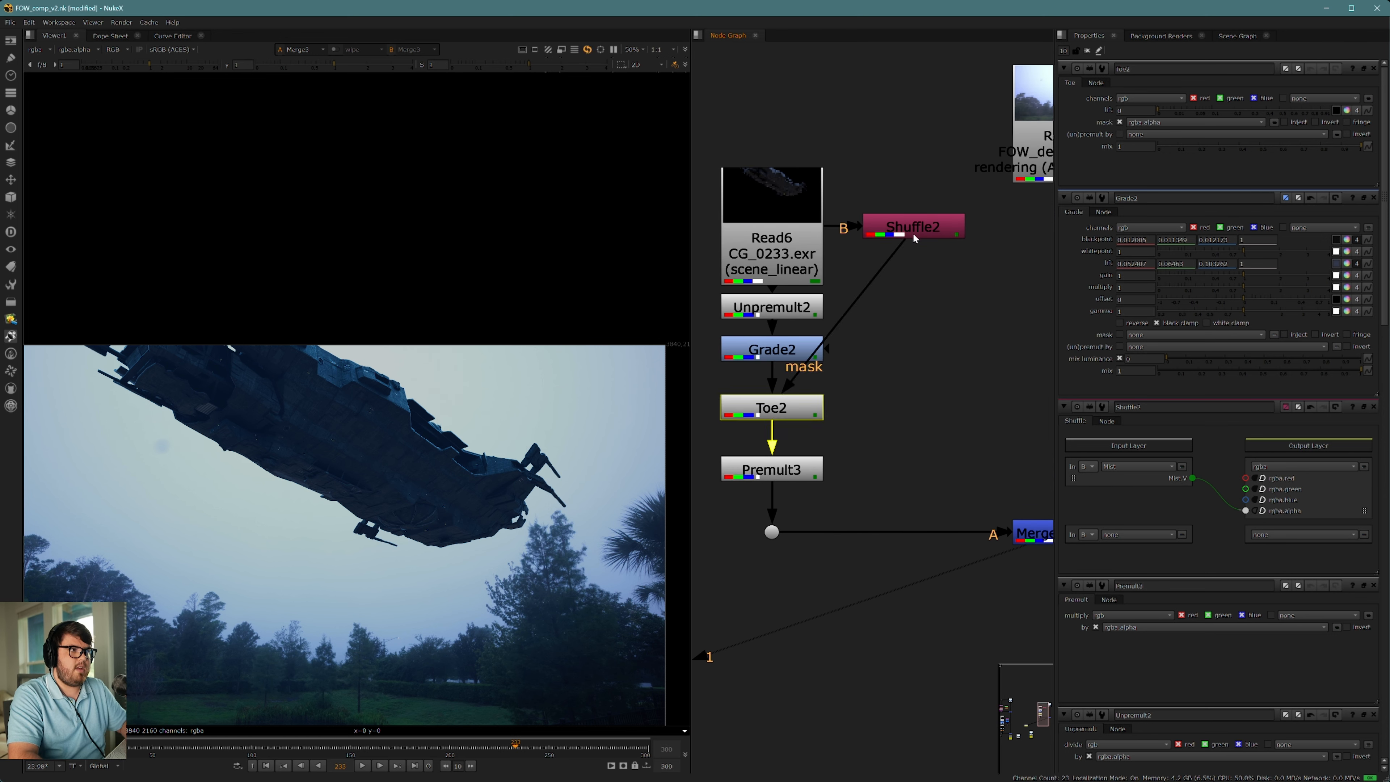
ctrl+drag(870, 323, 919, 404)
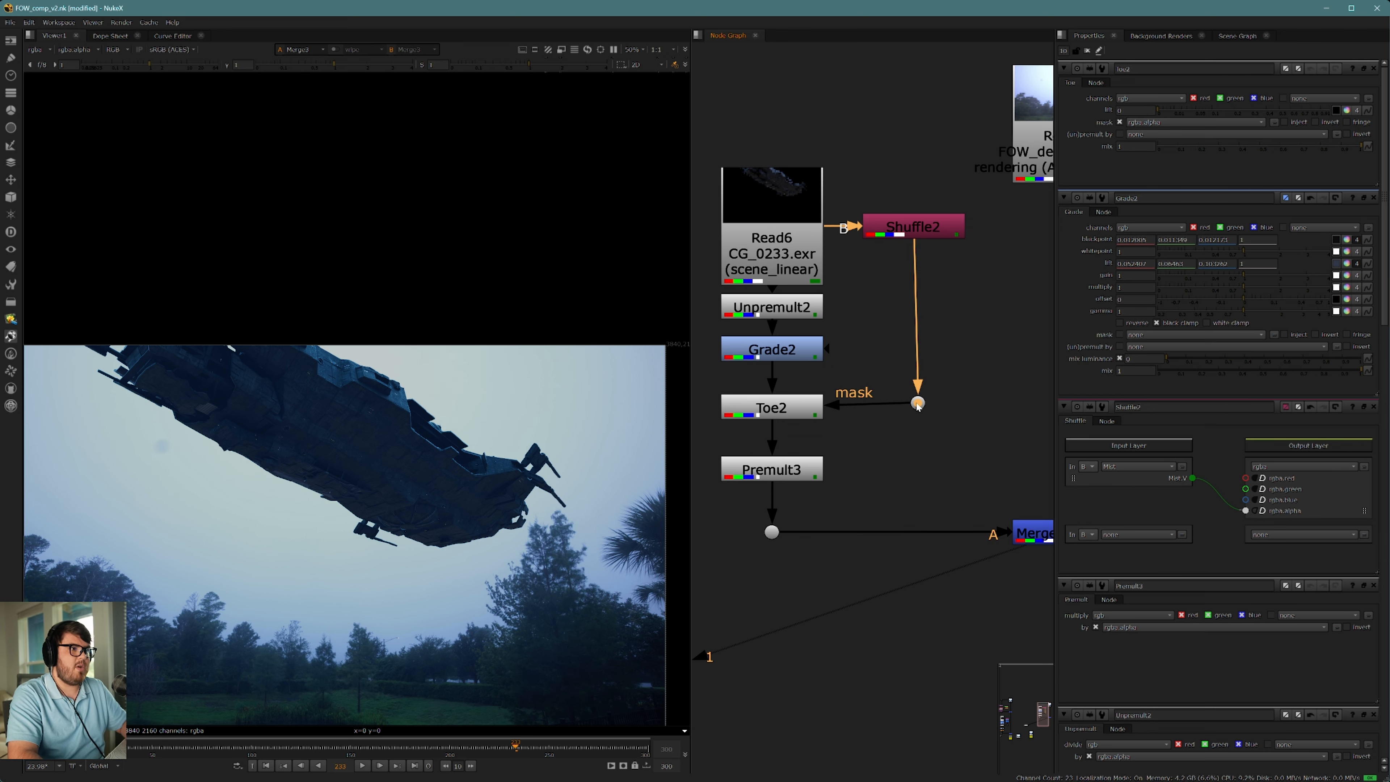
drag(918, 403, 914, 408)
middle_drag(876, 408, 885, 367)
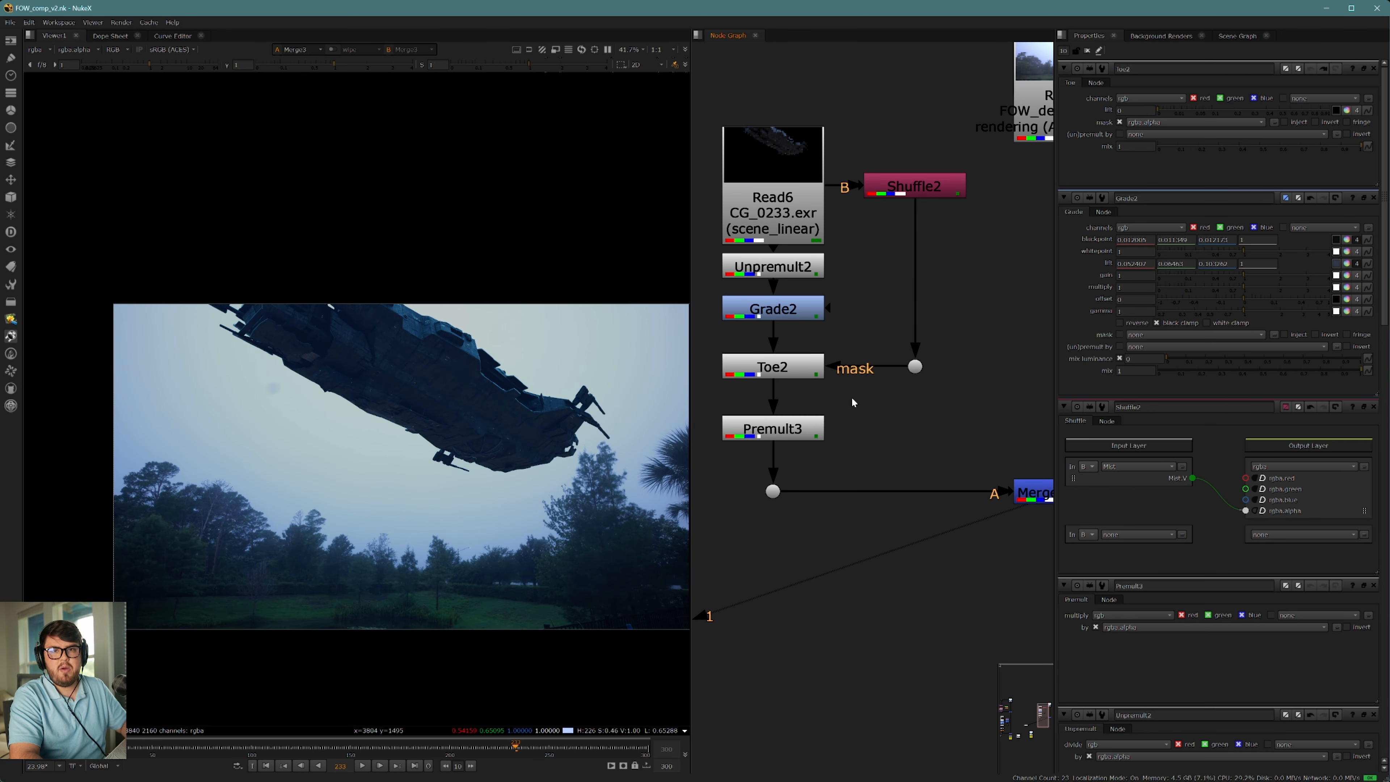
Step: Sample the Toe's lift color from the sky just below the ship's rear and inspect the haze across the ship
drag(776, 387, 781, 377)
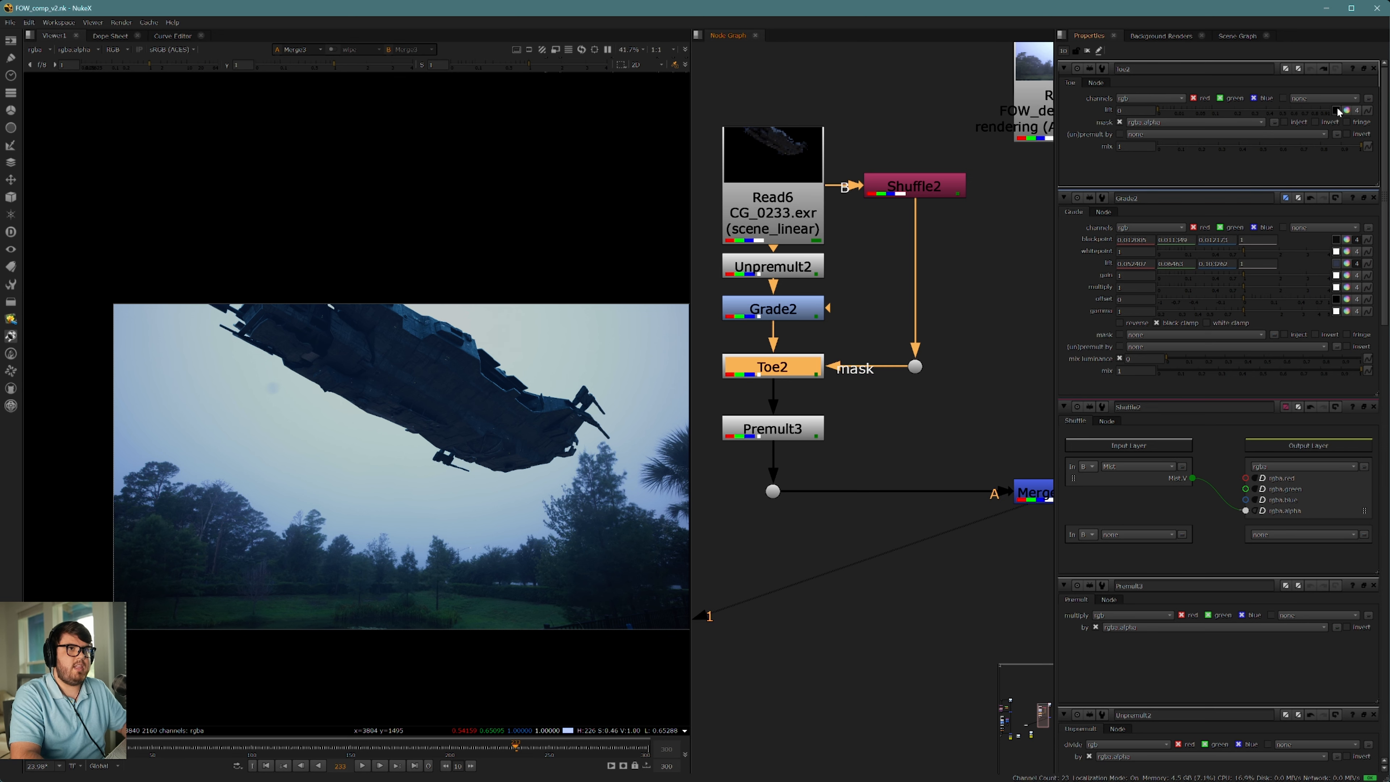
scroll(517, 485, up, 8)
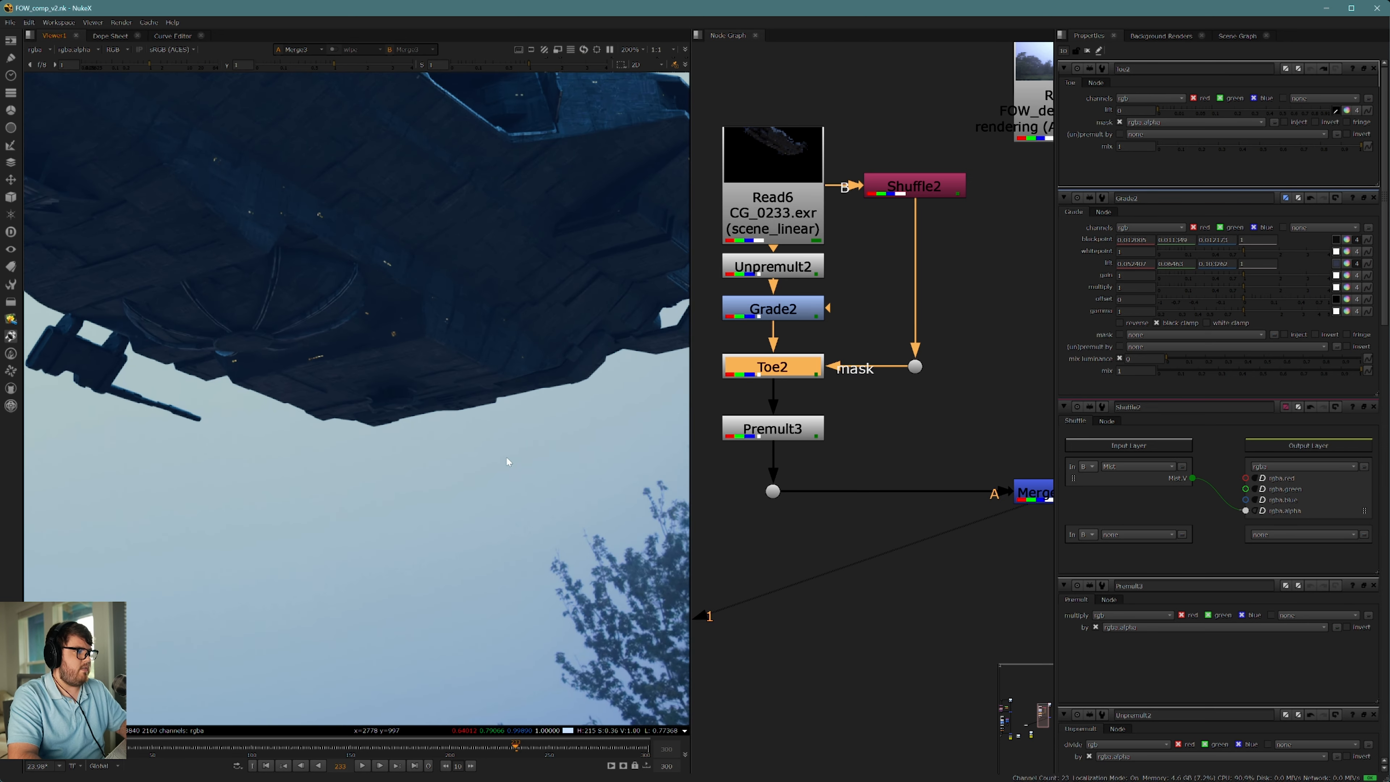
ctrl+shift+drag(506, 456, 541, 492)
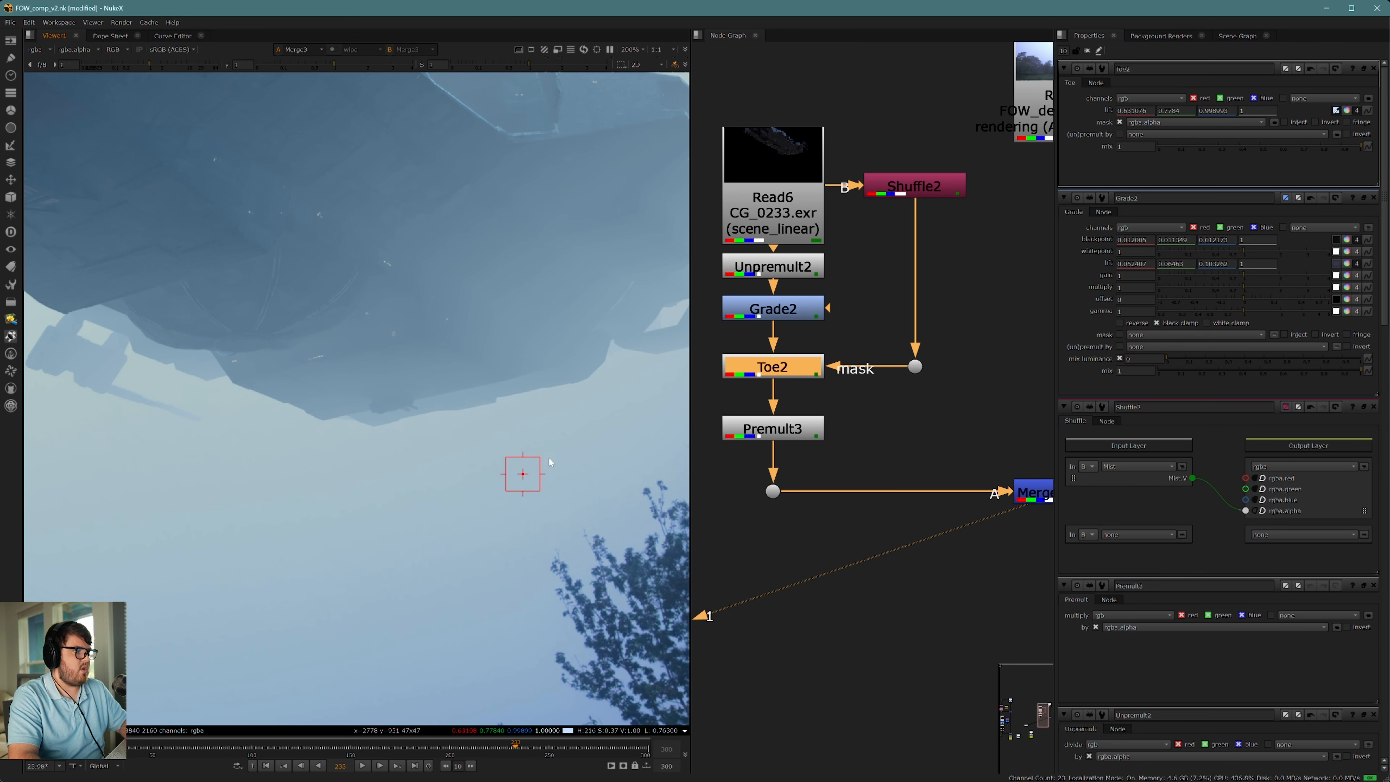
scroll(514, 438, down, 5)
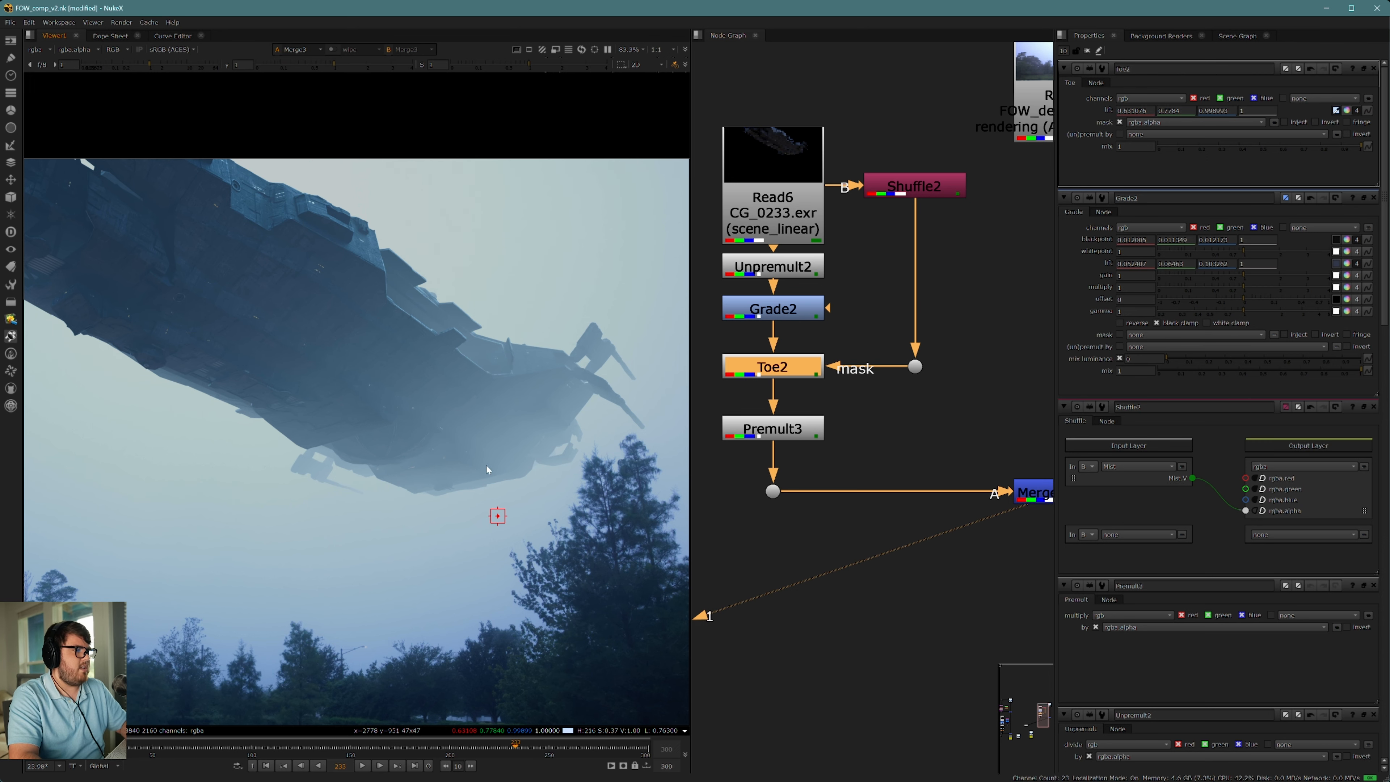
middle_drag(487, 466, 509, 494)
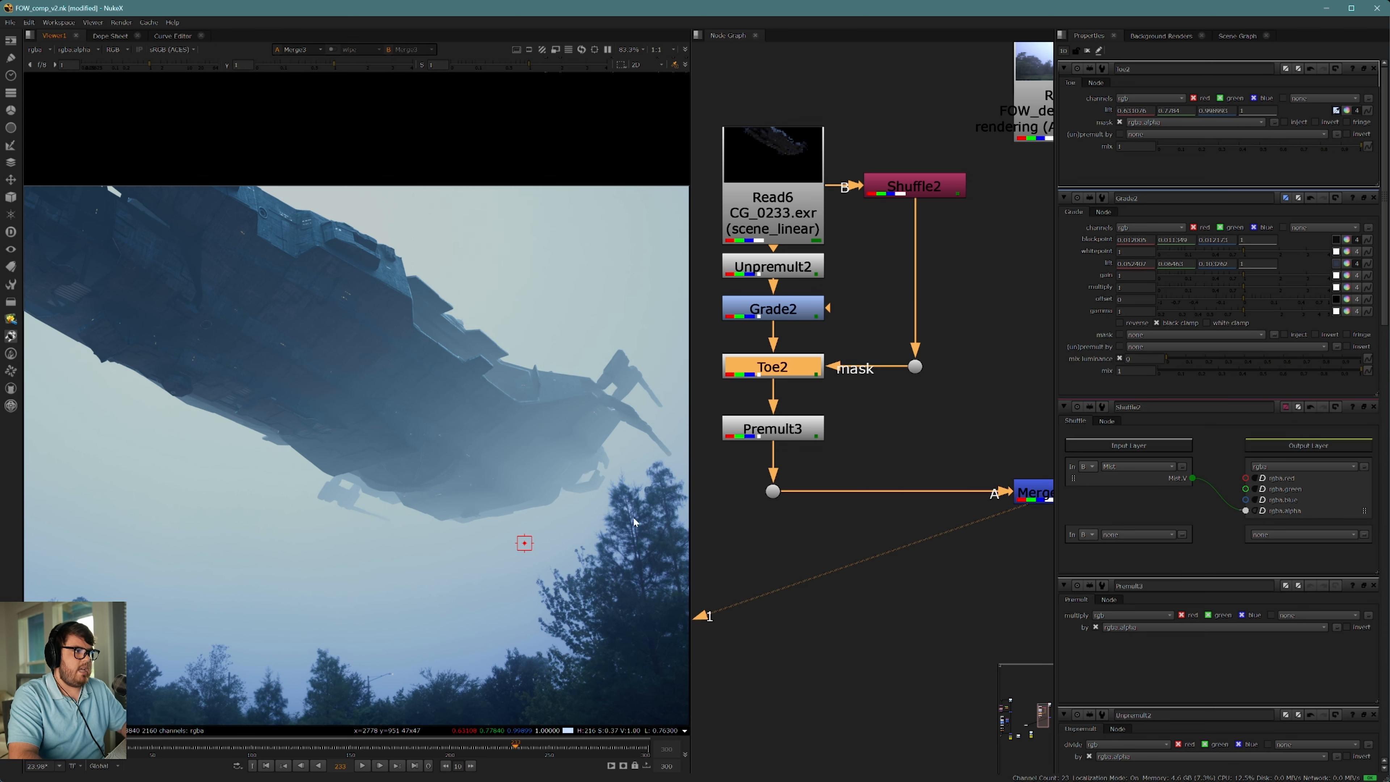
middle_drag(634, 519, 603, 513)
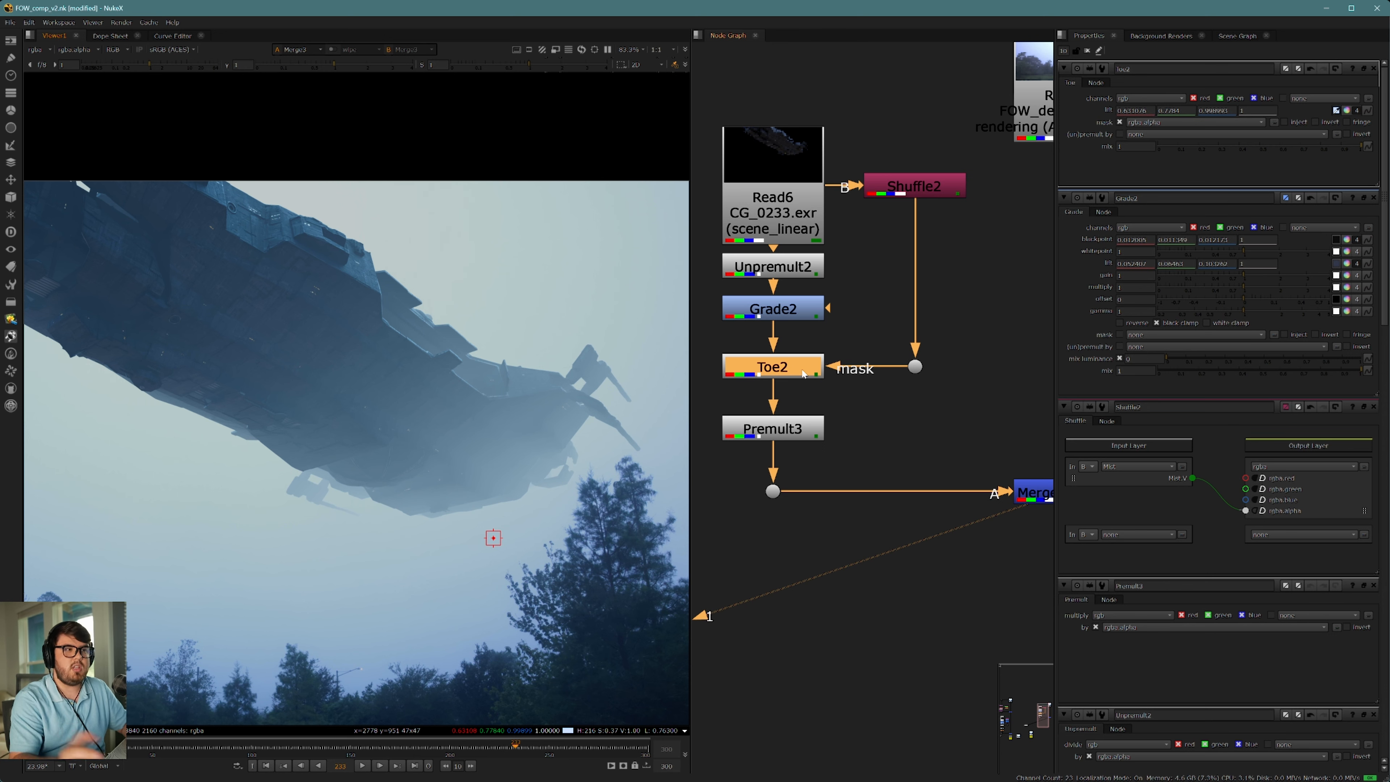
middle_drag(549, 493, 508, 496)
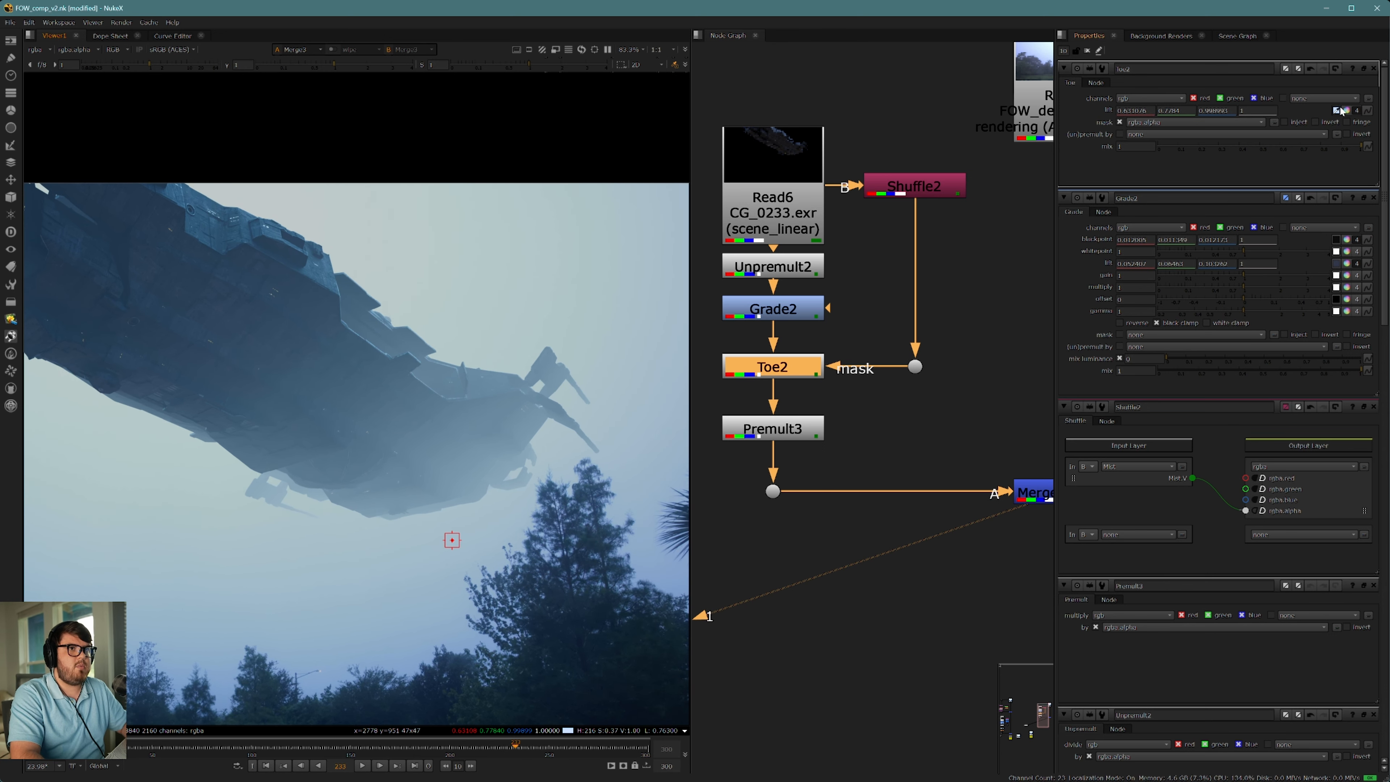
scroll(523, 513, up, 5)
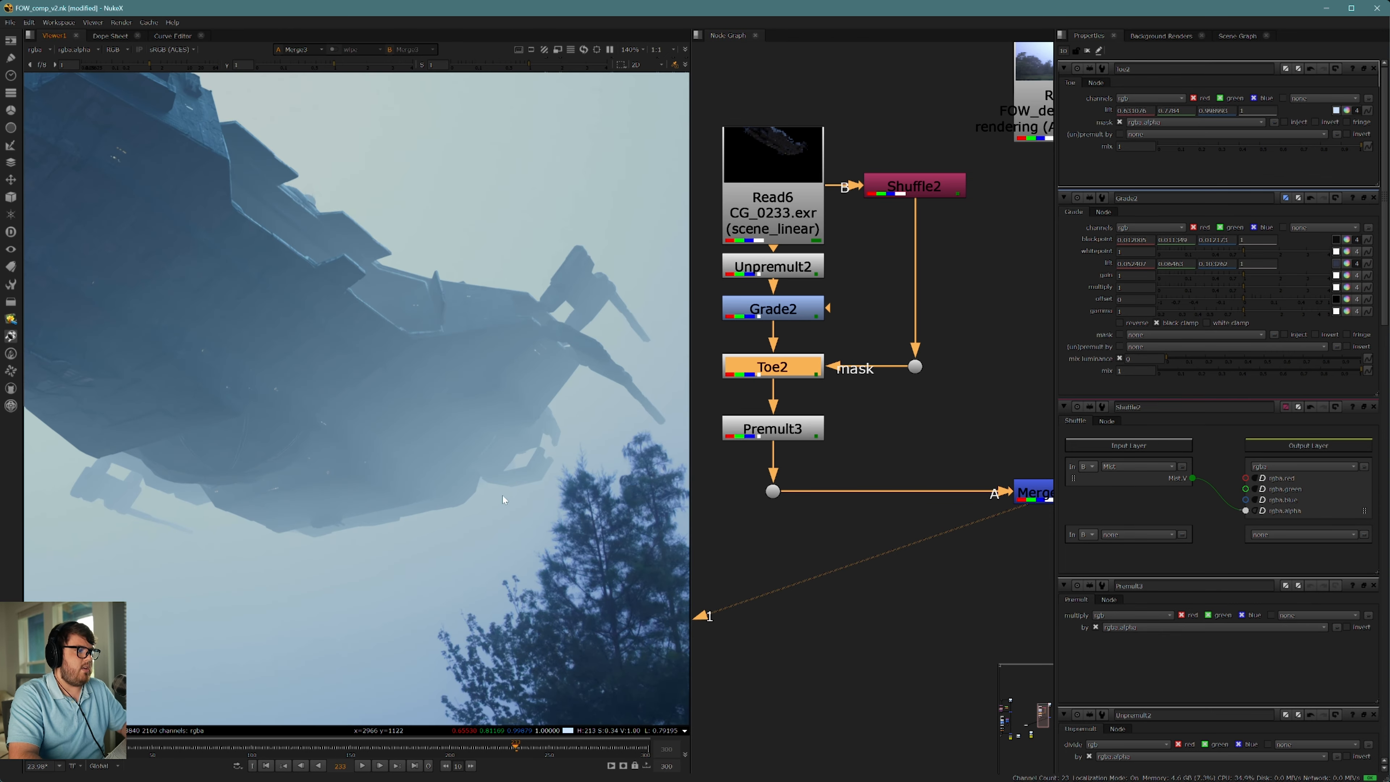
scroll(482, 482, down, 6)
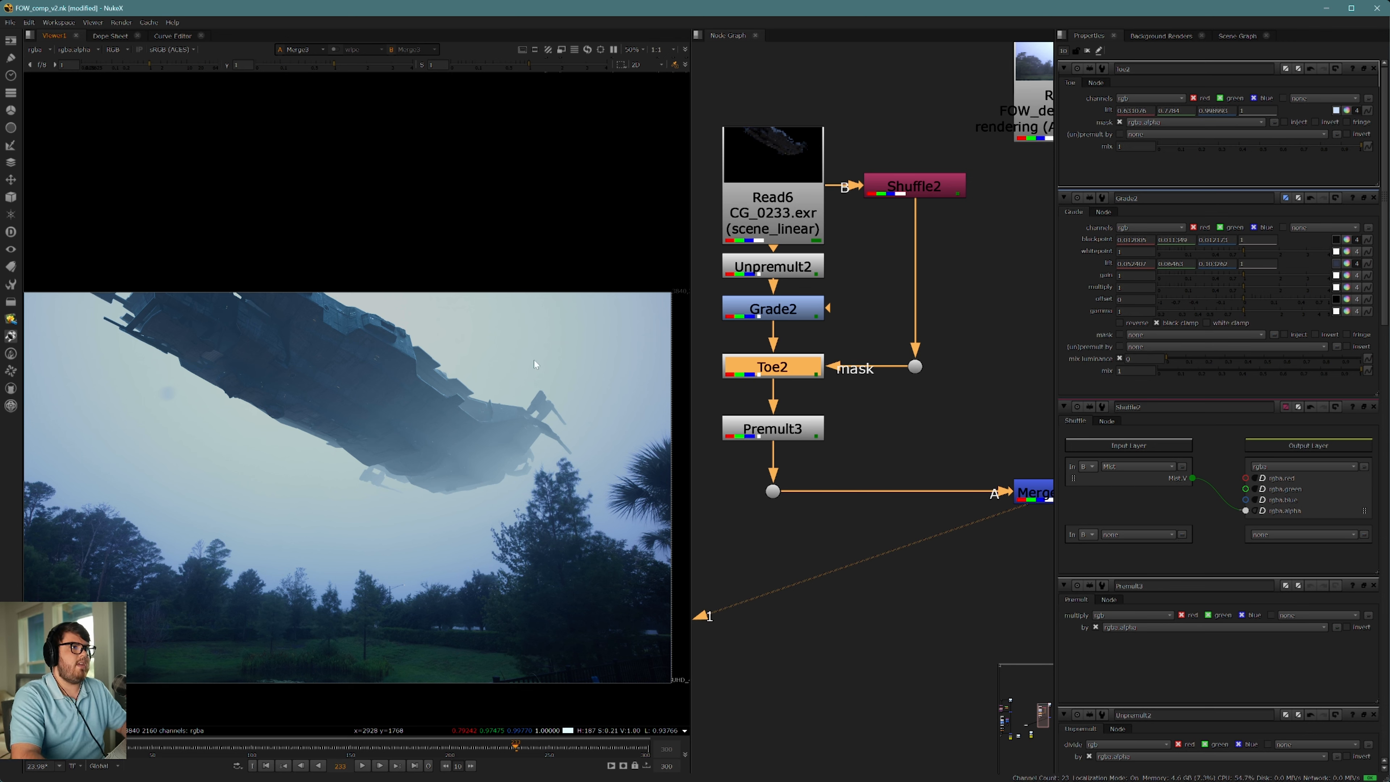
Step: Insert a Grade node below the mist Shuffle and restrict it to the alpha channel
click(939, 192)
key(g)
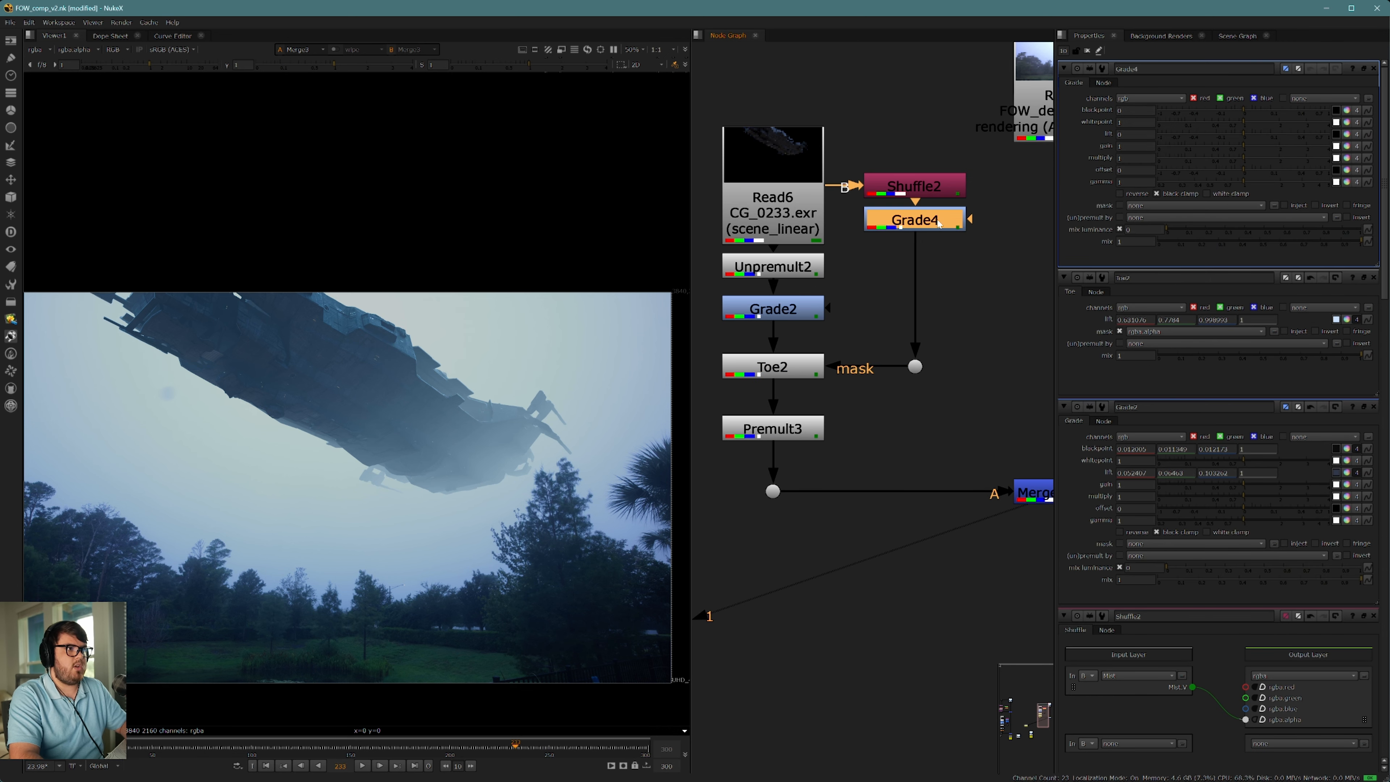
click(1146, 100)
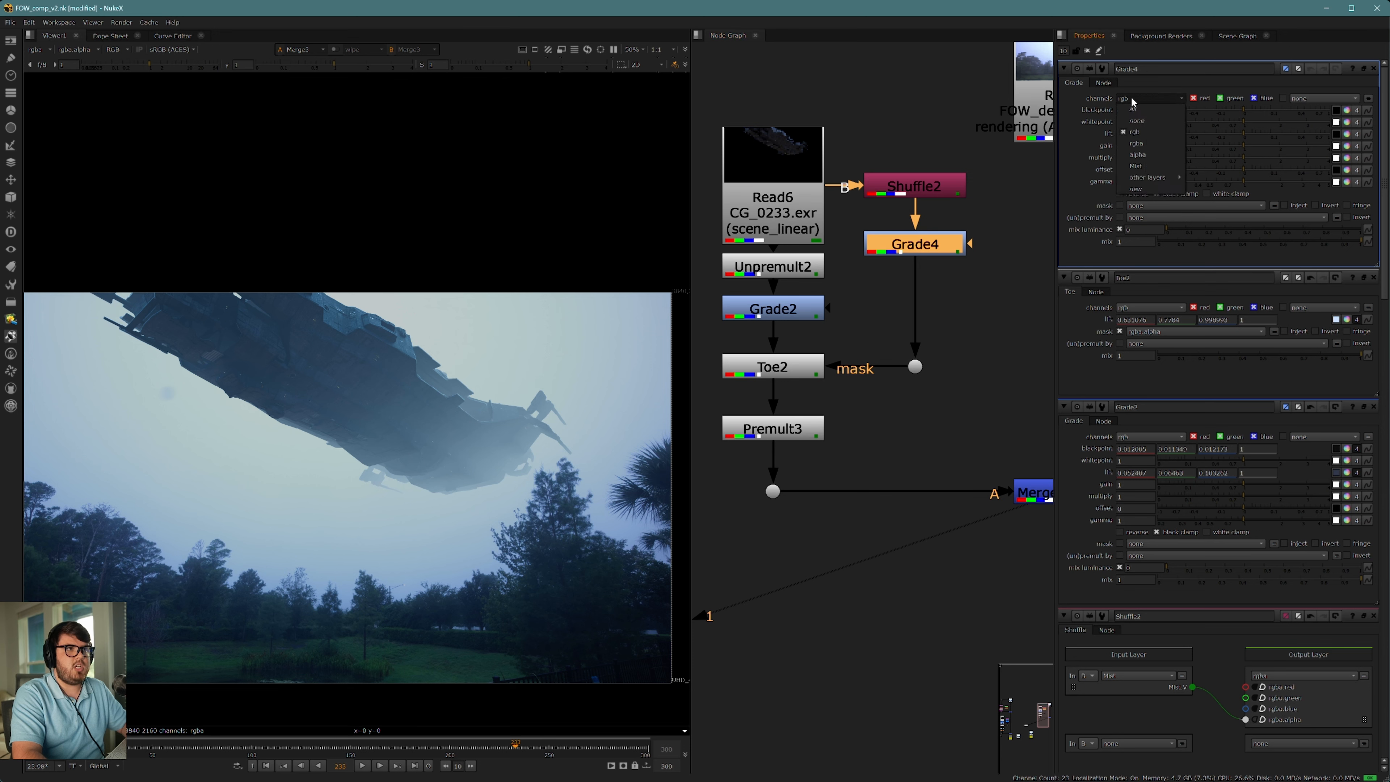
click(1147, 155)
Step: View the outputs of the mist Shuffle and its new Grade, and return the viewer to the merged composite
click(929, 189)
key(1)
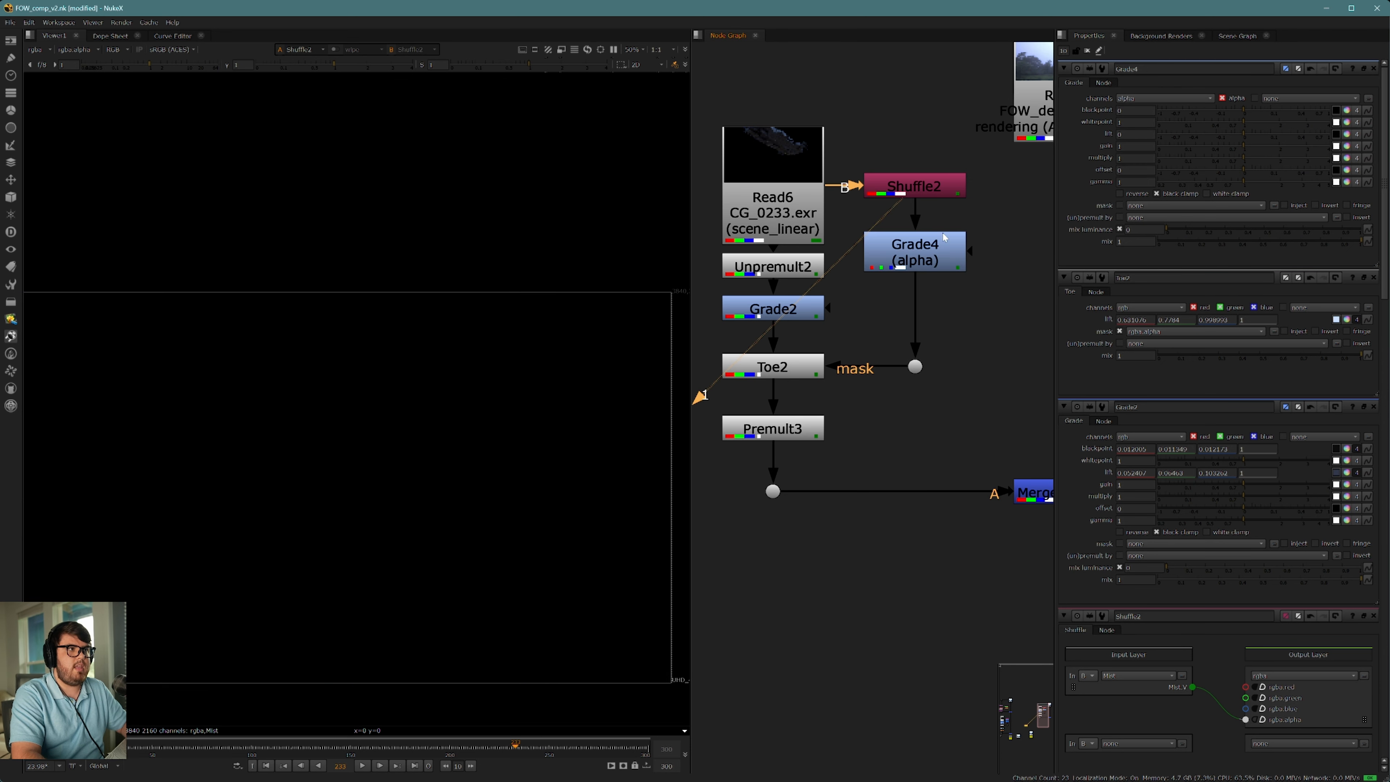
click(944, 238)
key(1)
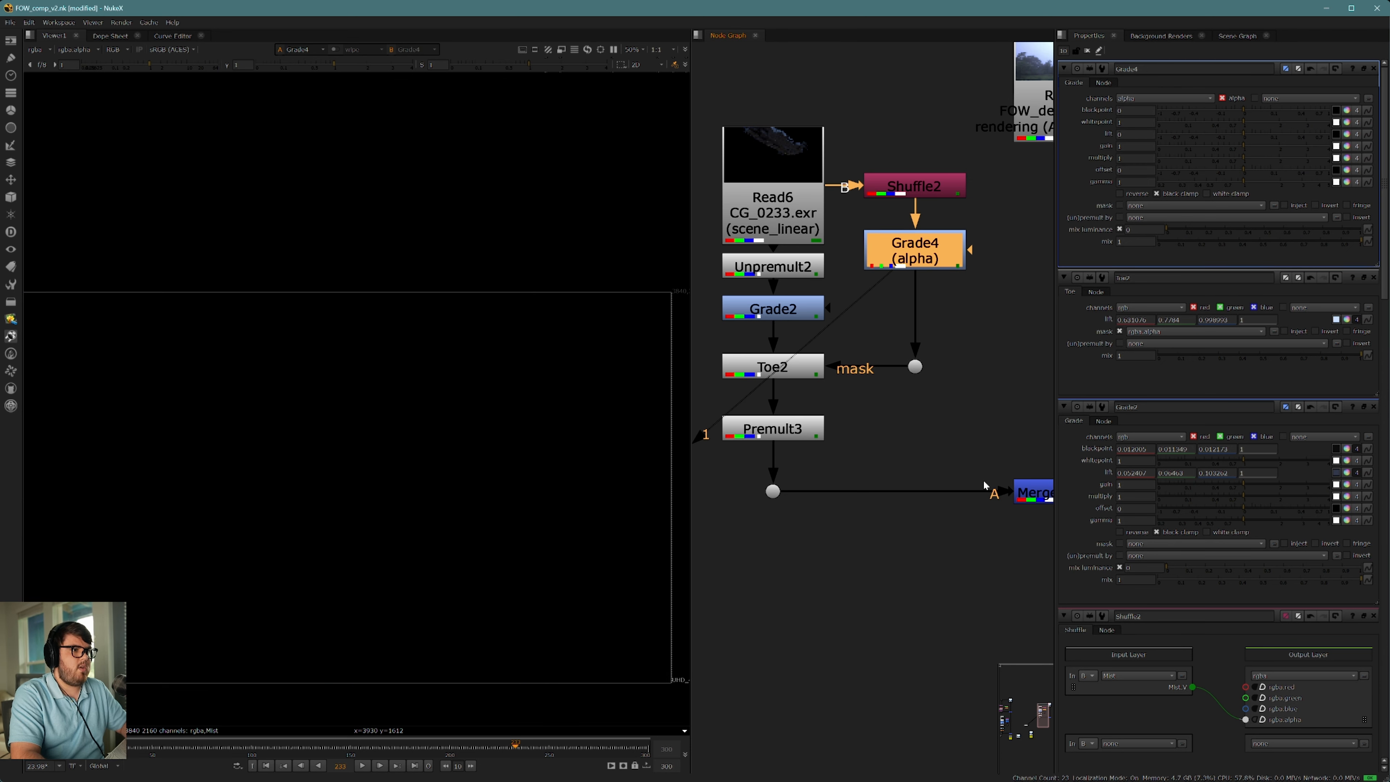
click(1032, 493)
key(1)
middle_drag(978, 456, 1055, 458)
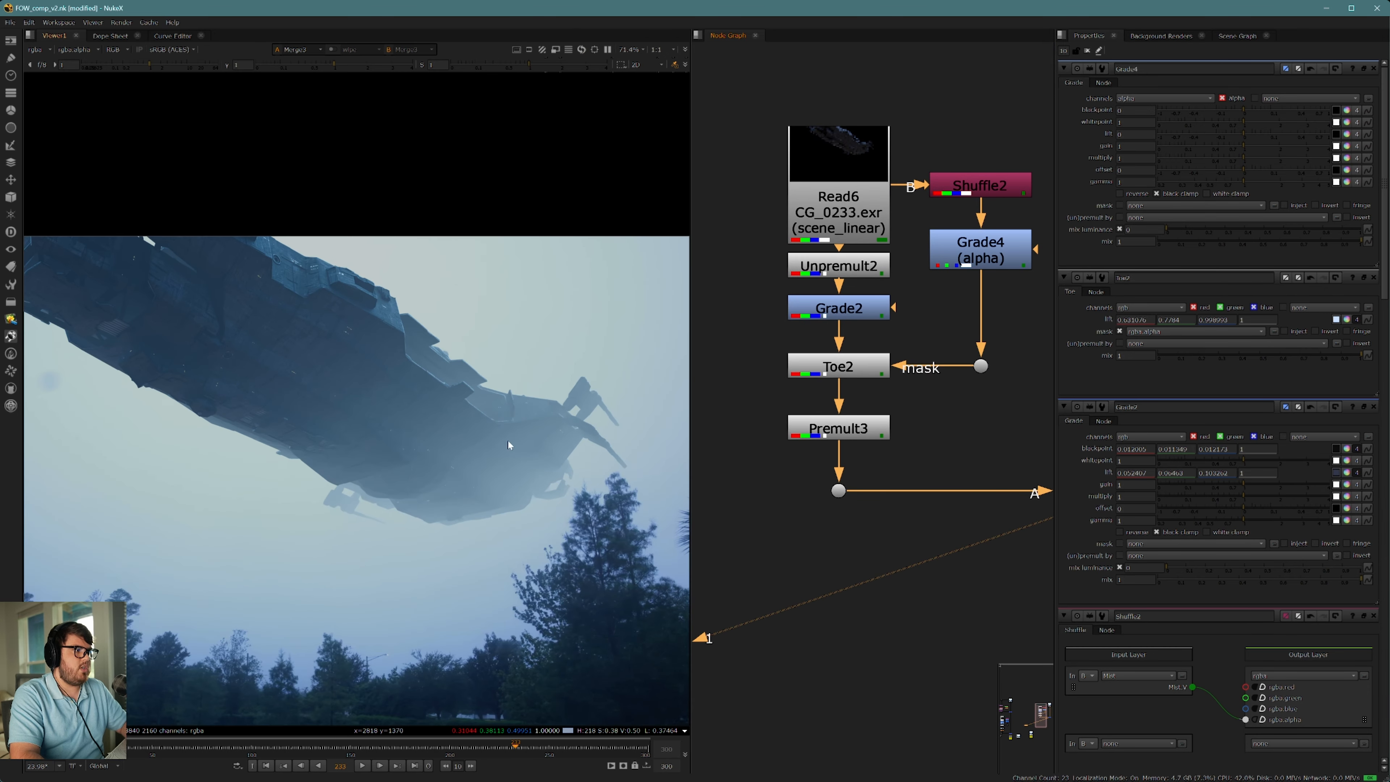
Step: Raise the mist Grade's gain to about 1.46 and examine the mist Shuffle's alpha around the ship's tail
click(962, 257)
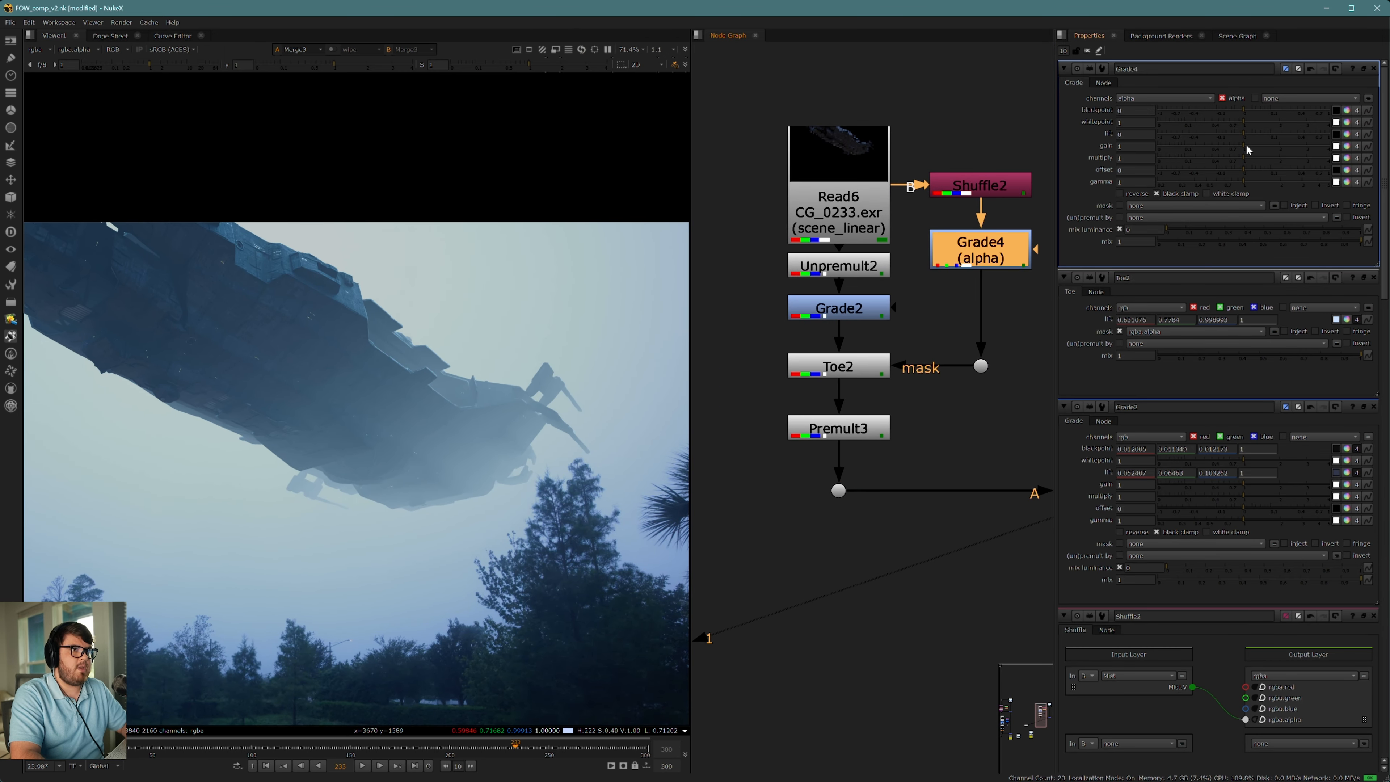
drag(1244, 143, 1261, 140)
click(1011, 179)
key(1)
key(a)
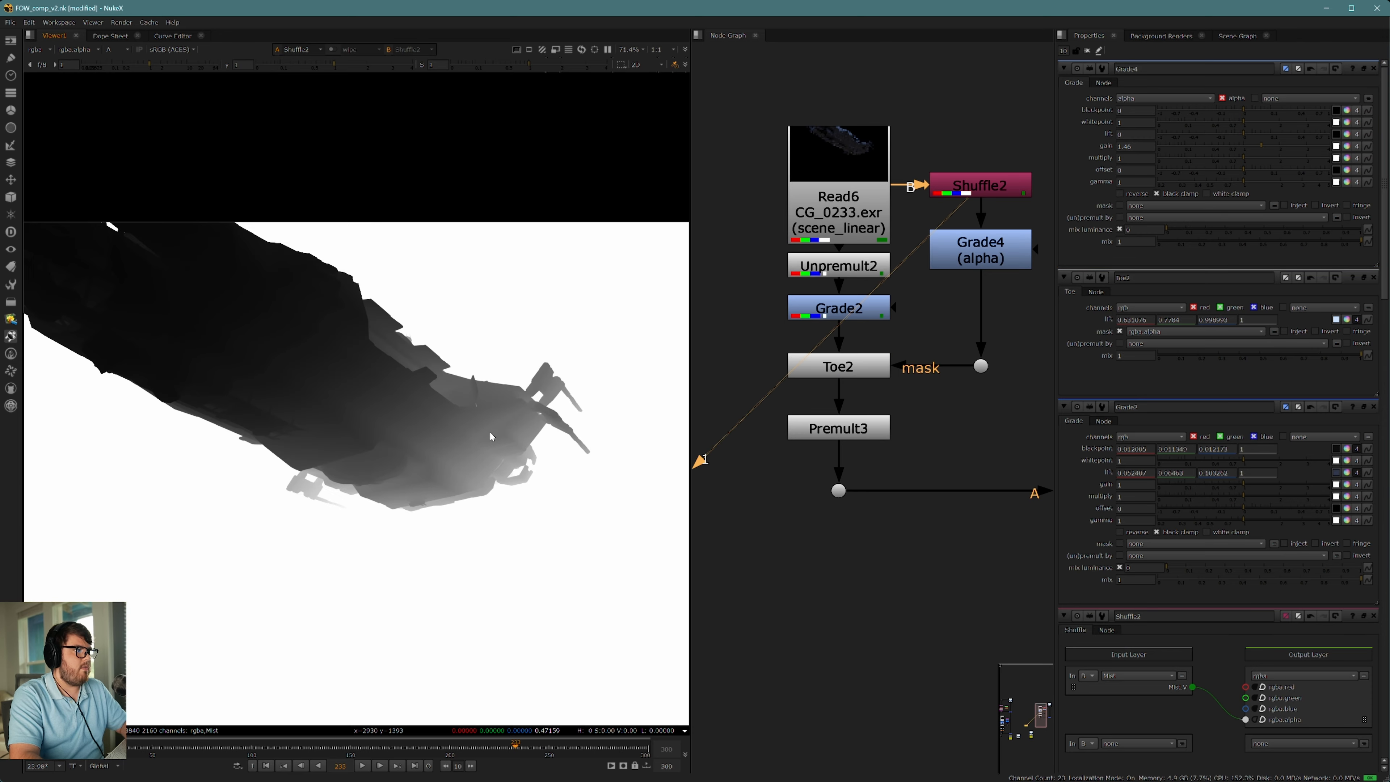
scroll(491, 437, up, 5)
scroll(405, 436, down, 6)
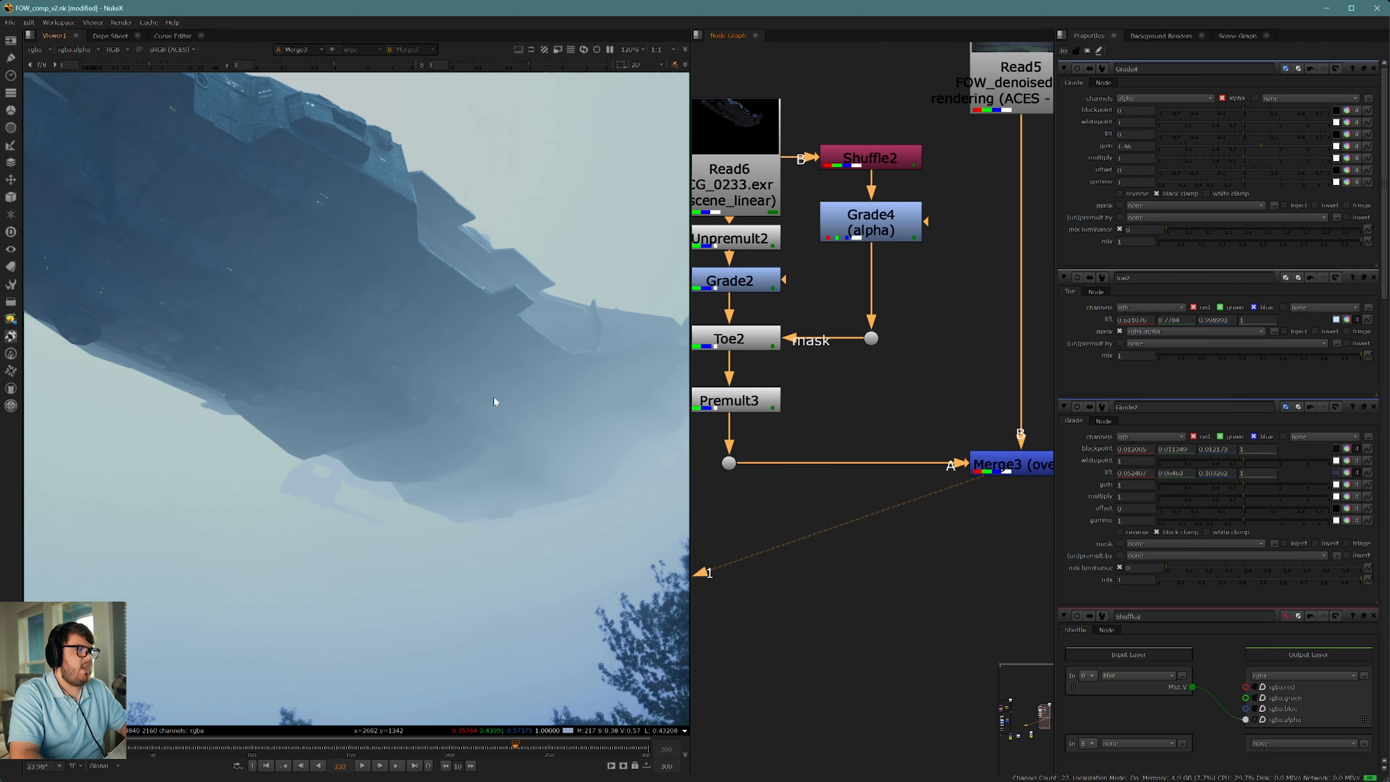
Step: Raise the mist Grade's lift to about 0.07 and check the haze across the ship in the composite
click(883, 229)
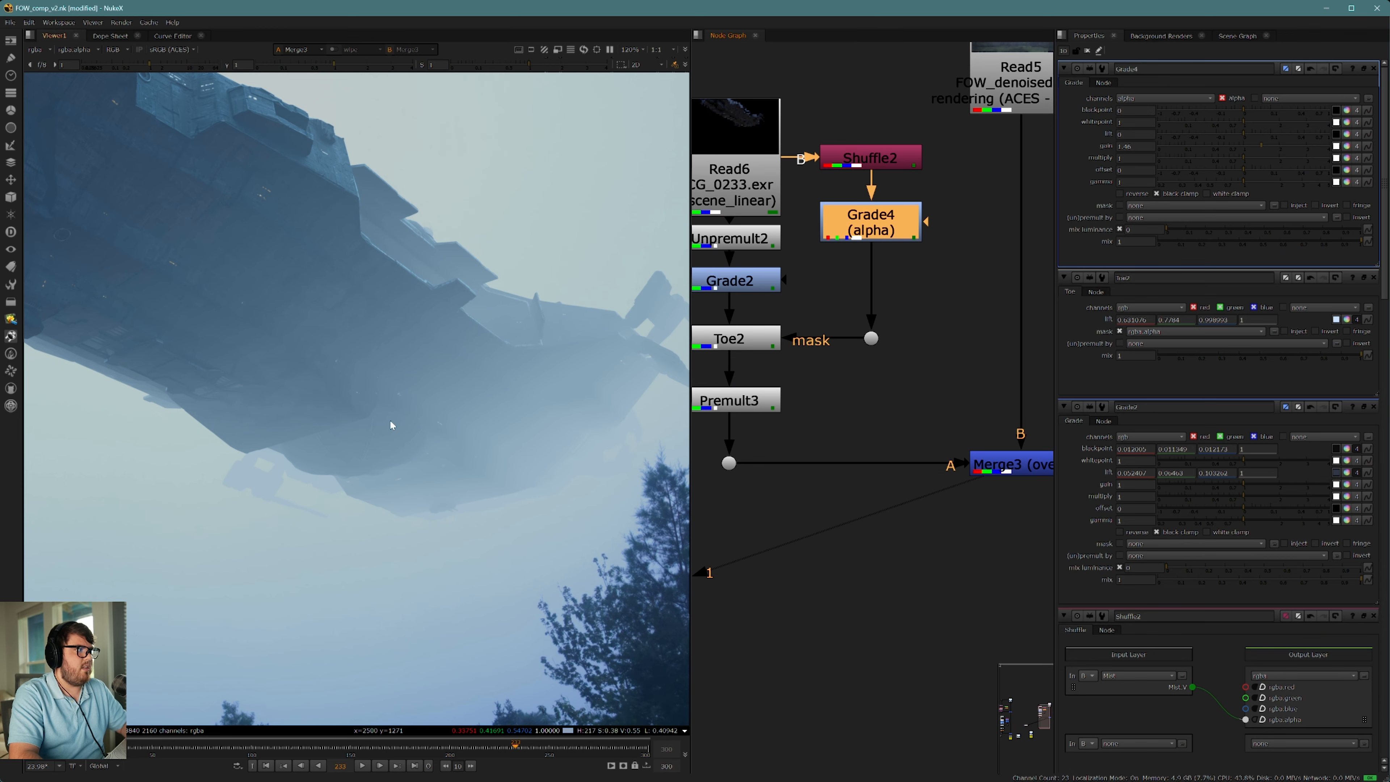
scroll(386, 395, down, 2)
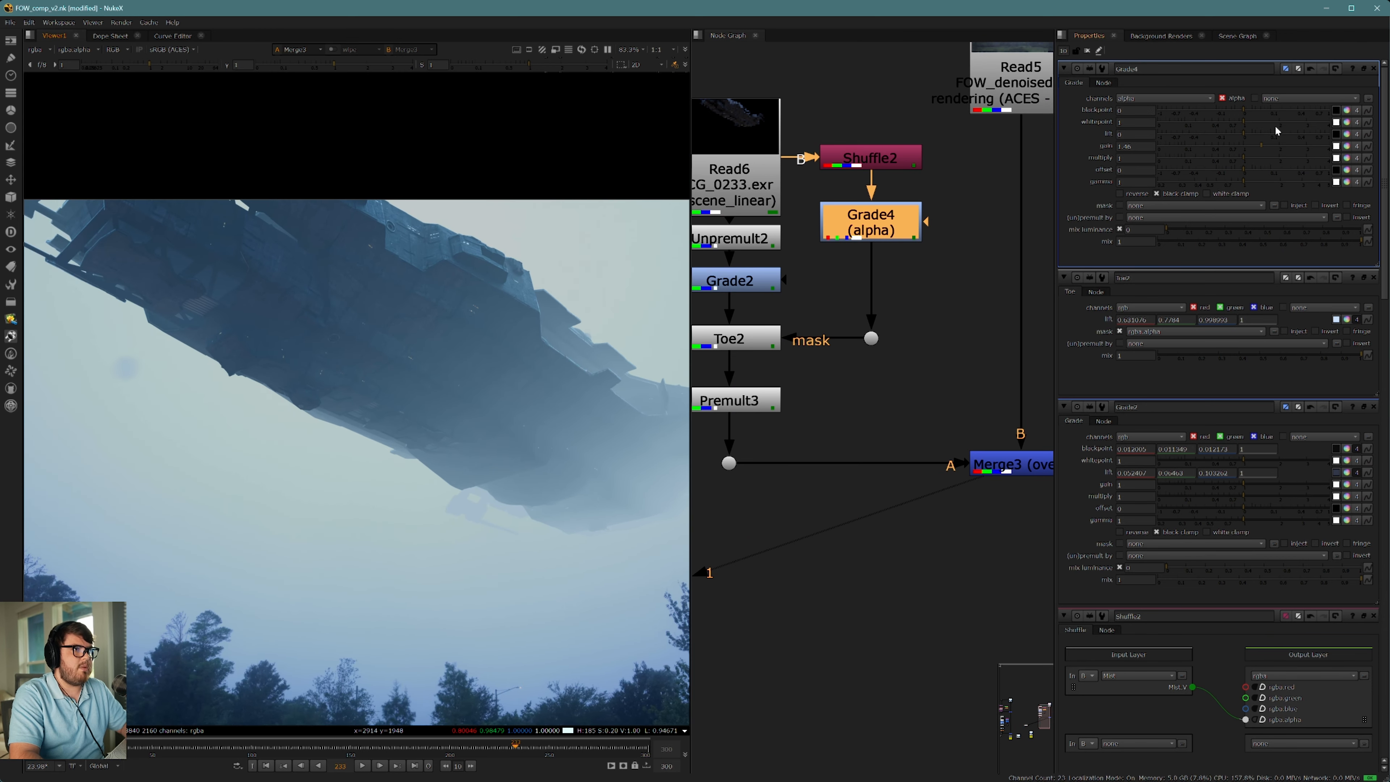
drag(1243, 132, 1267, 131)
scroll(602, 354, down, 3)
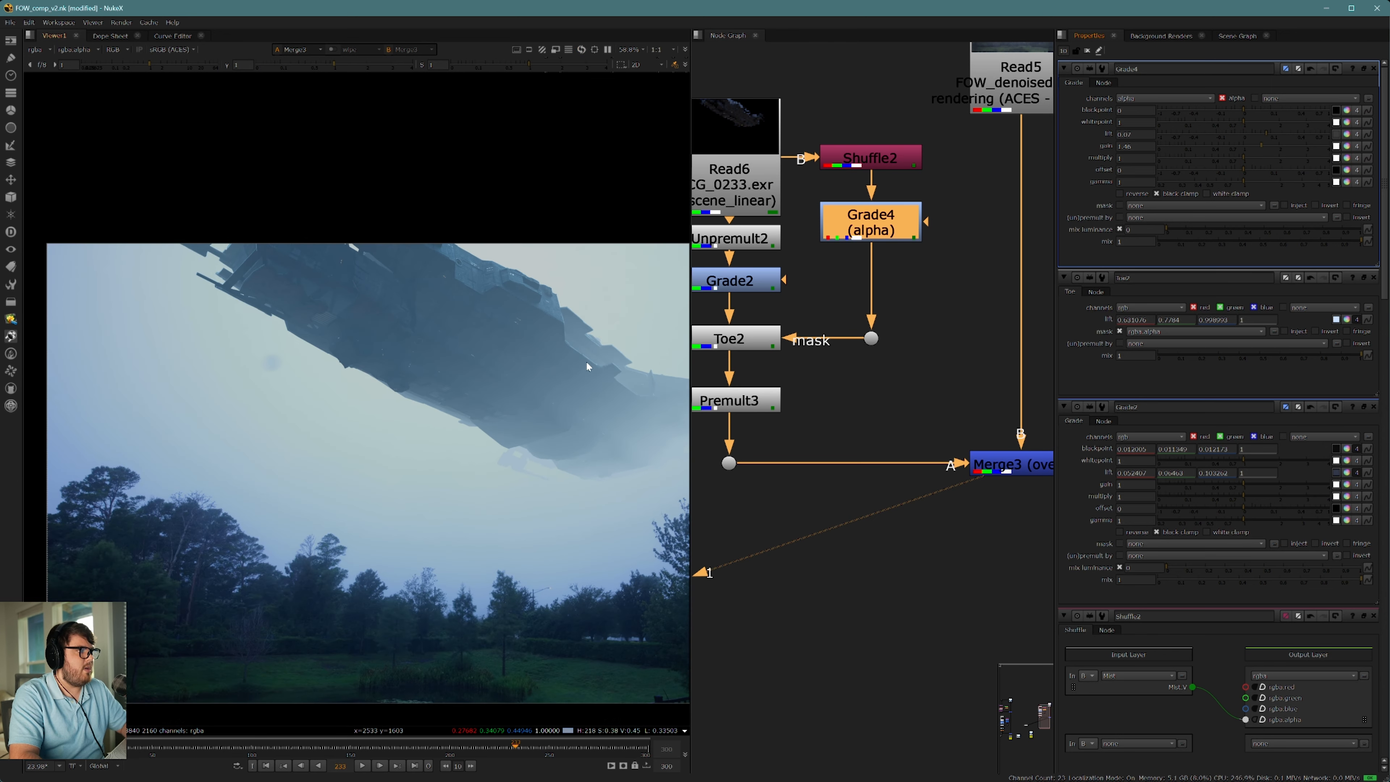
middle_drag(462, 352, 382, 343)
Step: Increase the mist Grade's gain to about 1.6 and inspect how the ship's tail blends into the sky
scroll(493, 423, up, 5)
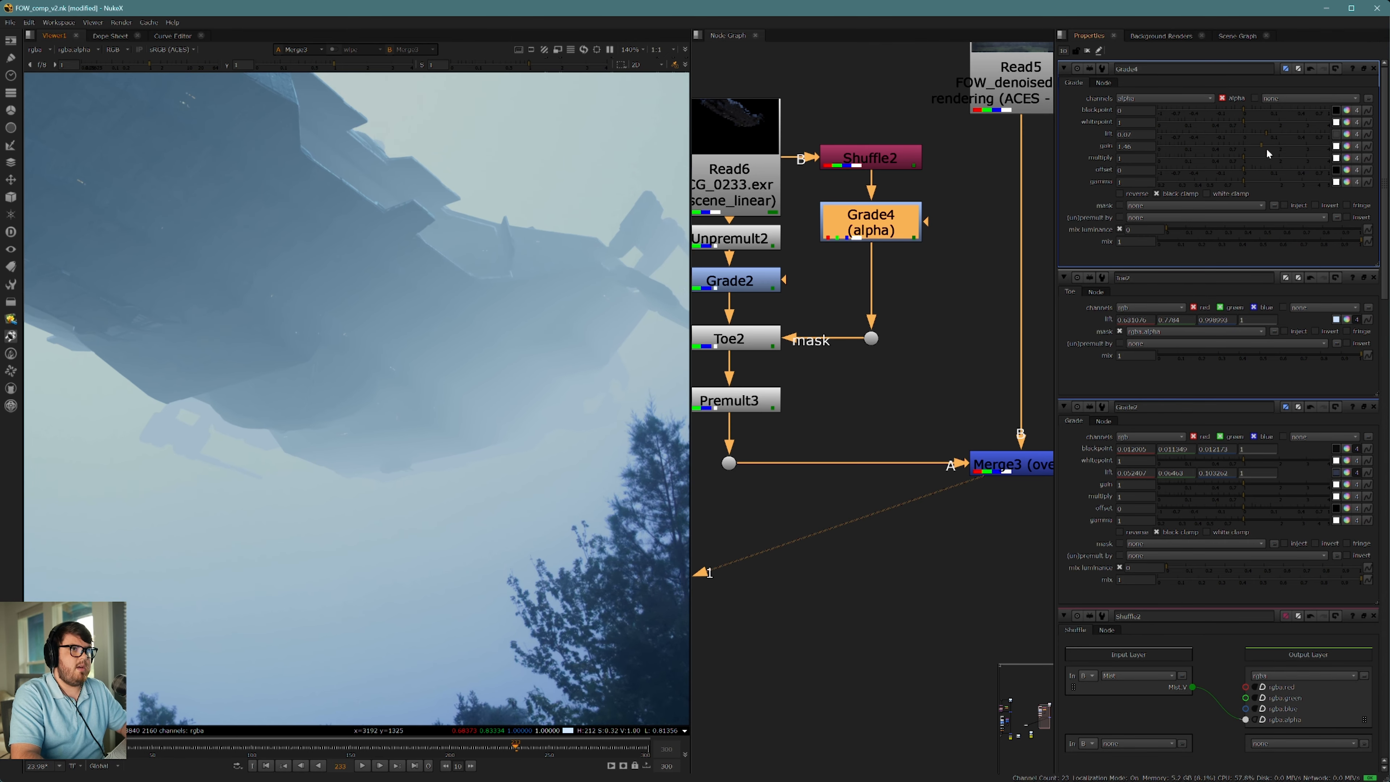
drag(1261, 144, 1266, 144)
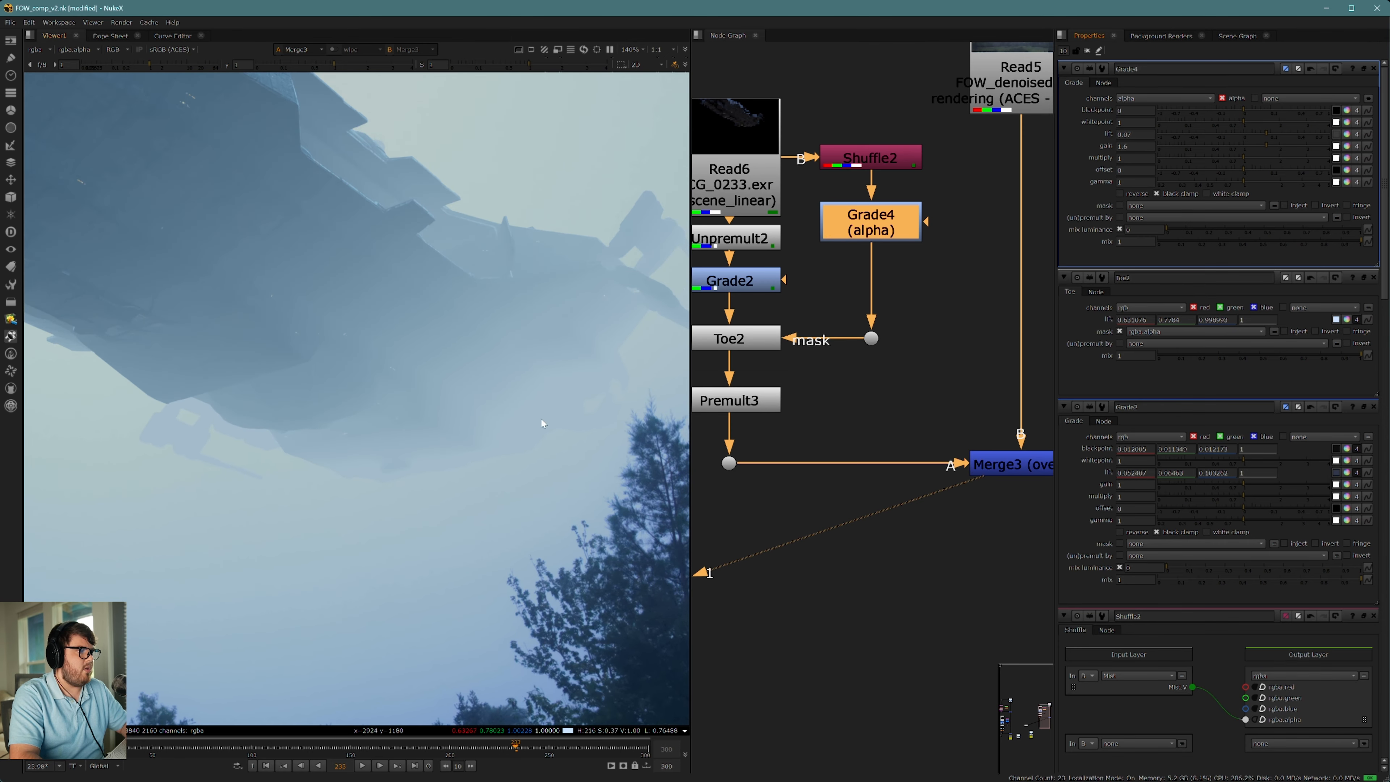
scroll(566, 426, up, 4)
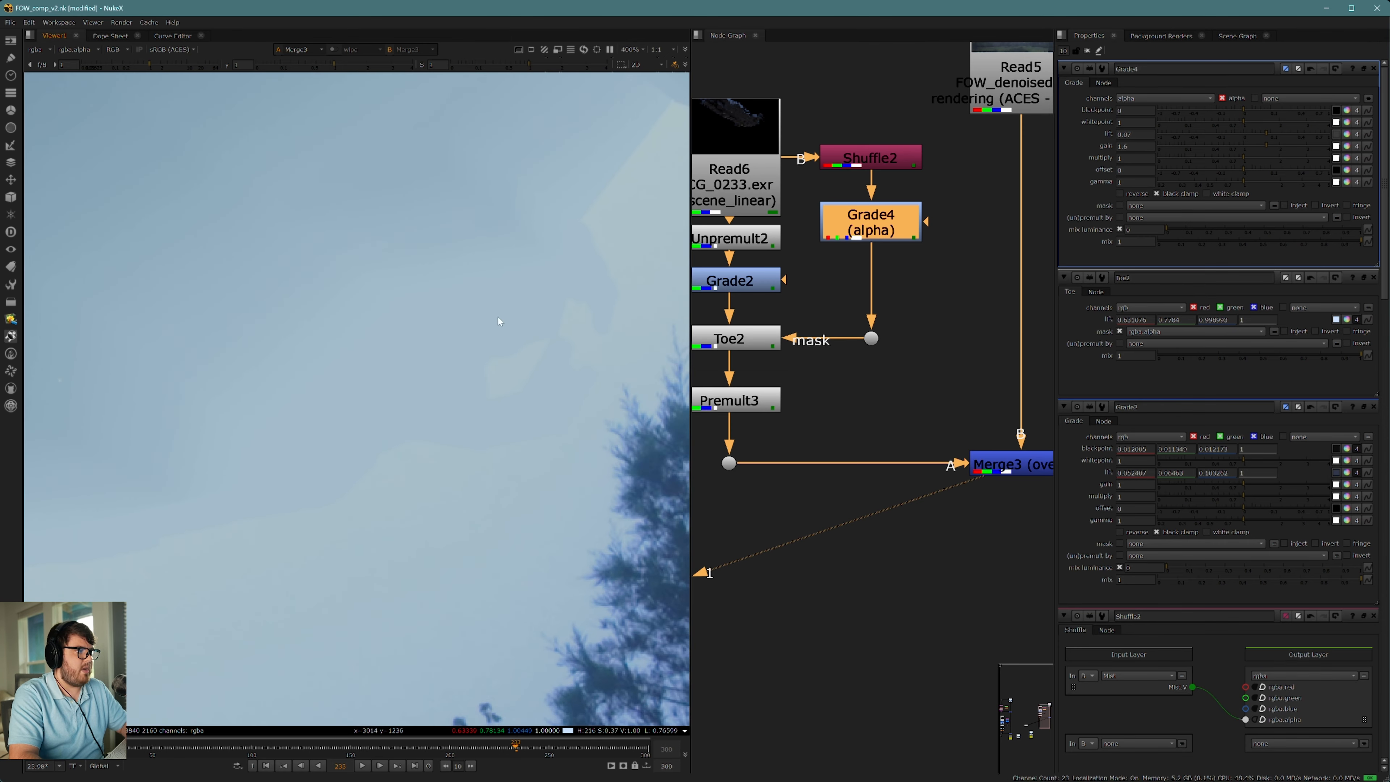
scroll(506, 377, down, 5)
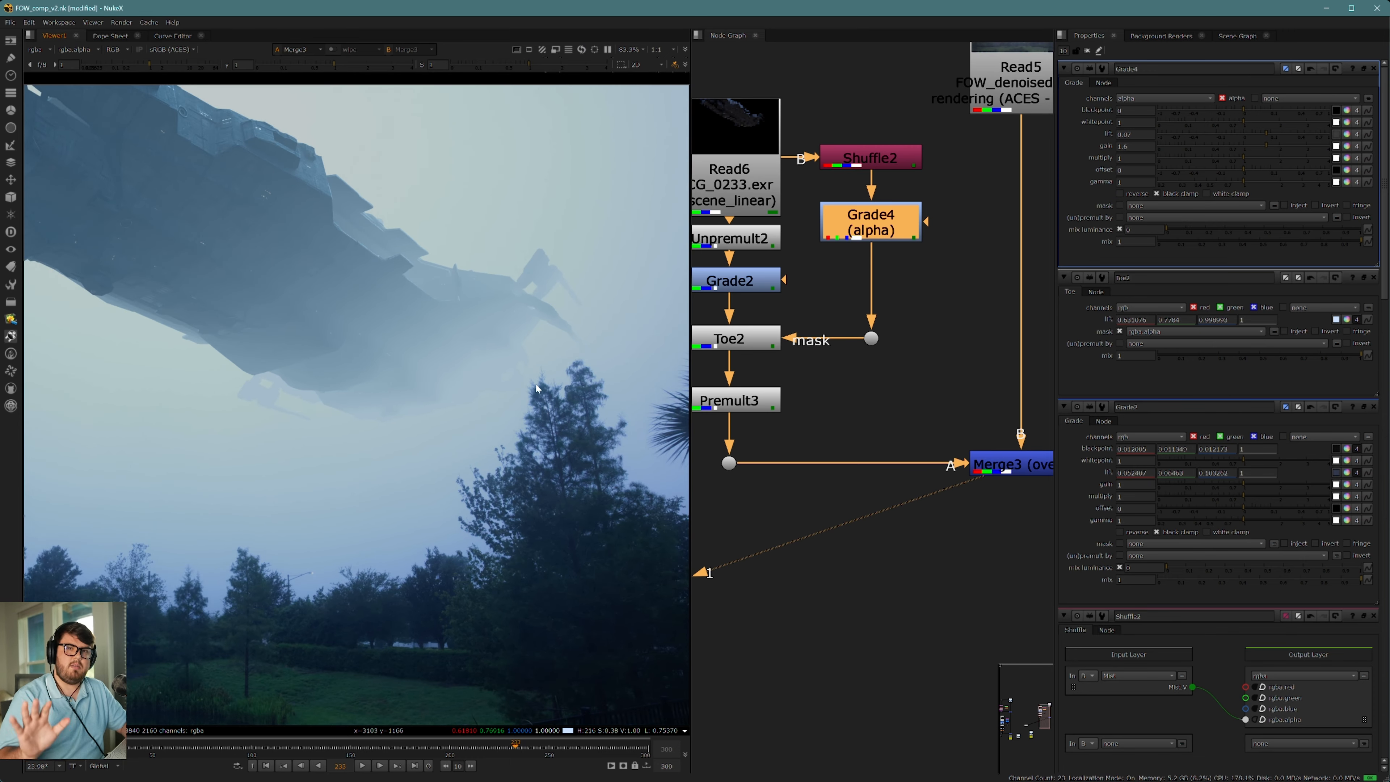
scroll(450, 400, down, 2)
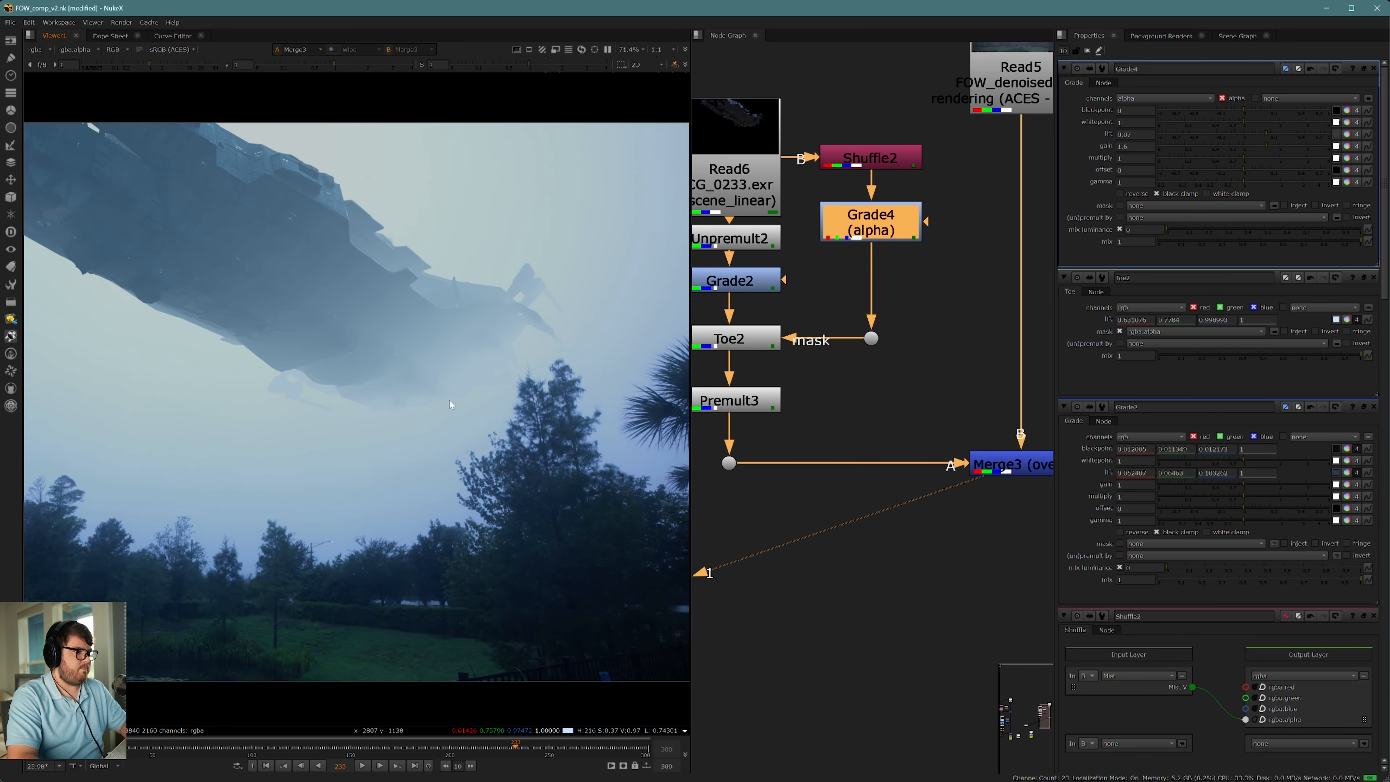
middle_drag(461, 403, 518, 468)
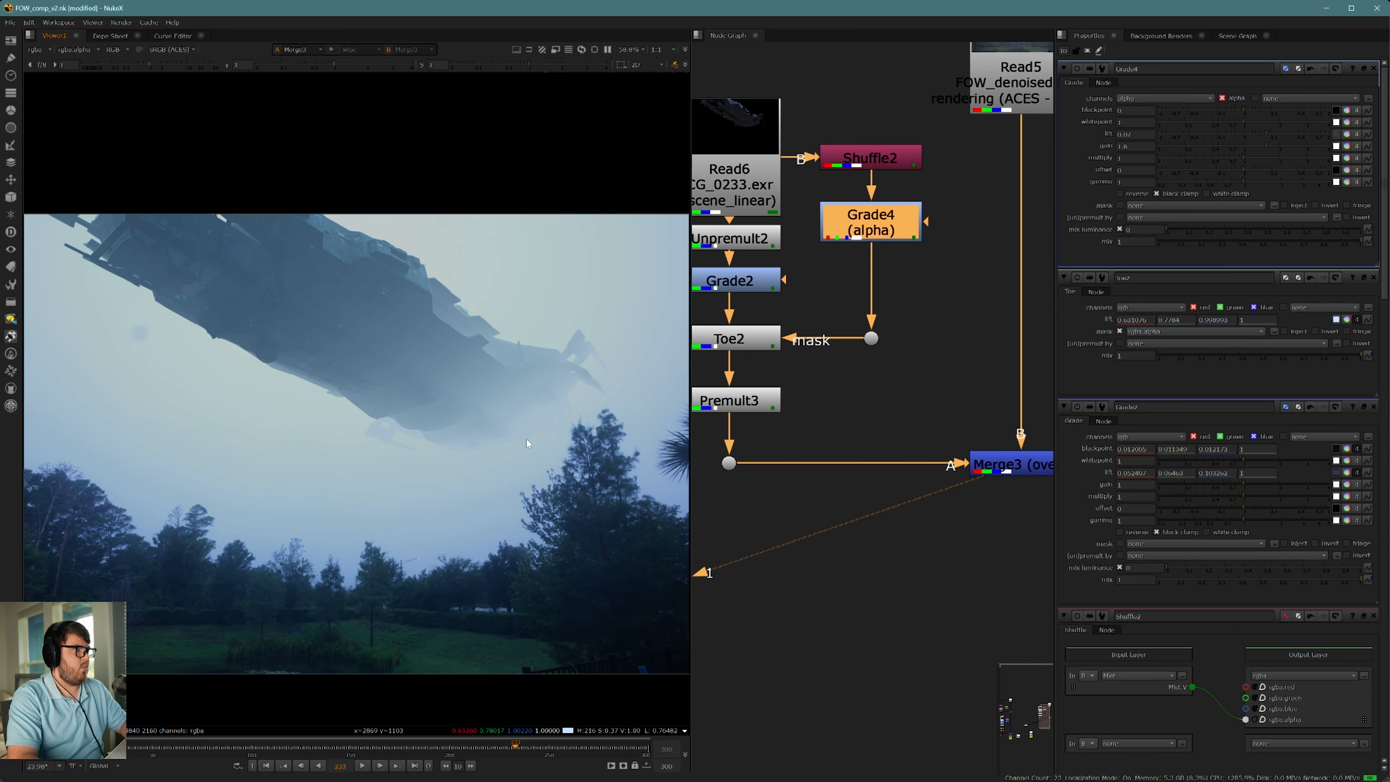
middle_drag(483, 422, 525, 409)
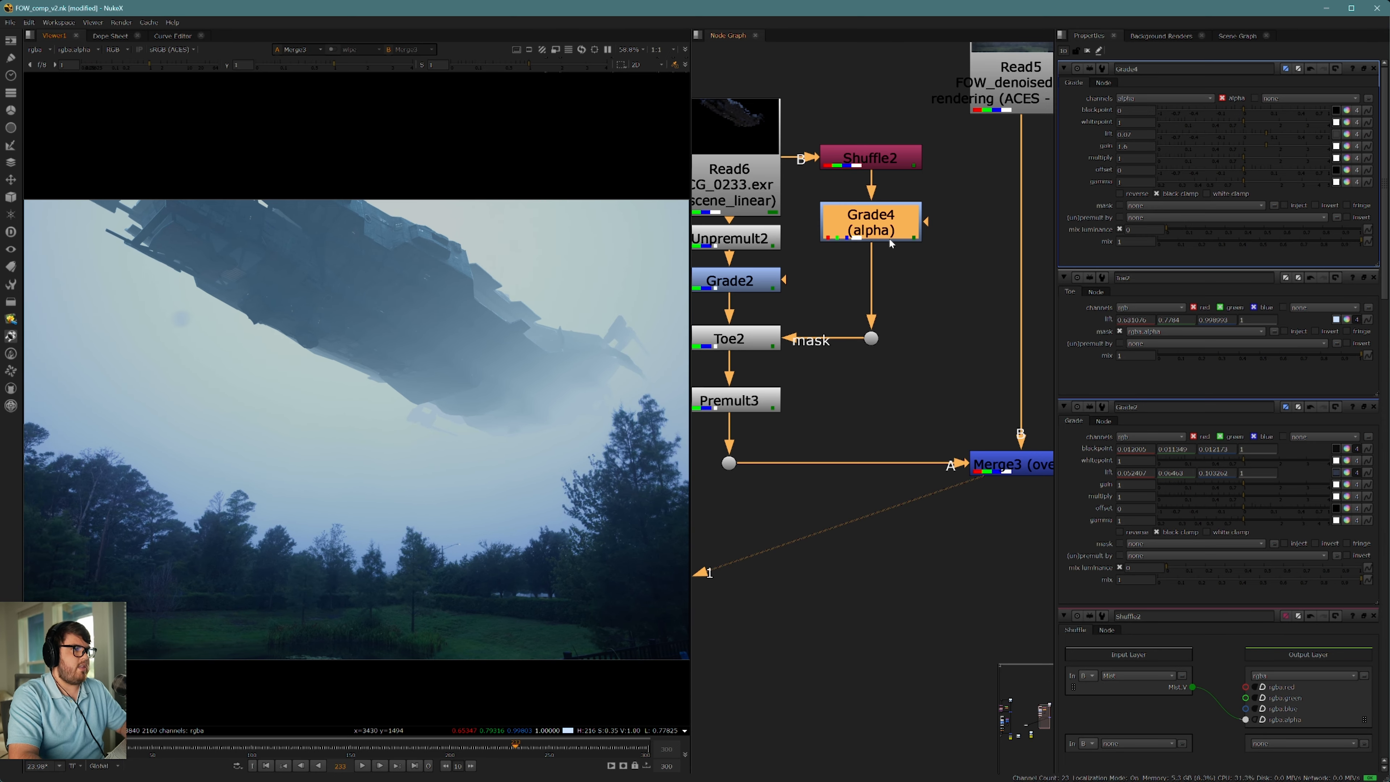
Step: View the mist Grade's alpha up close and compare it with the Grade disabled and enabled
key(1)
key(a)
scroll(581, 418, up, 6)
middle_drag(580, 418, 479, 393)
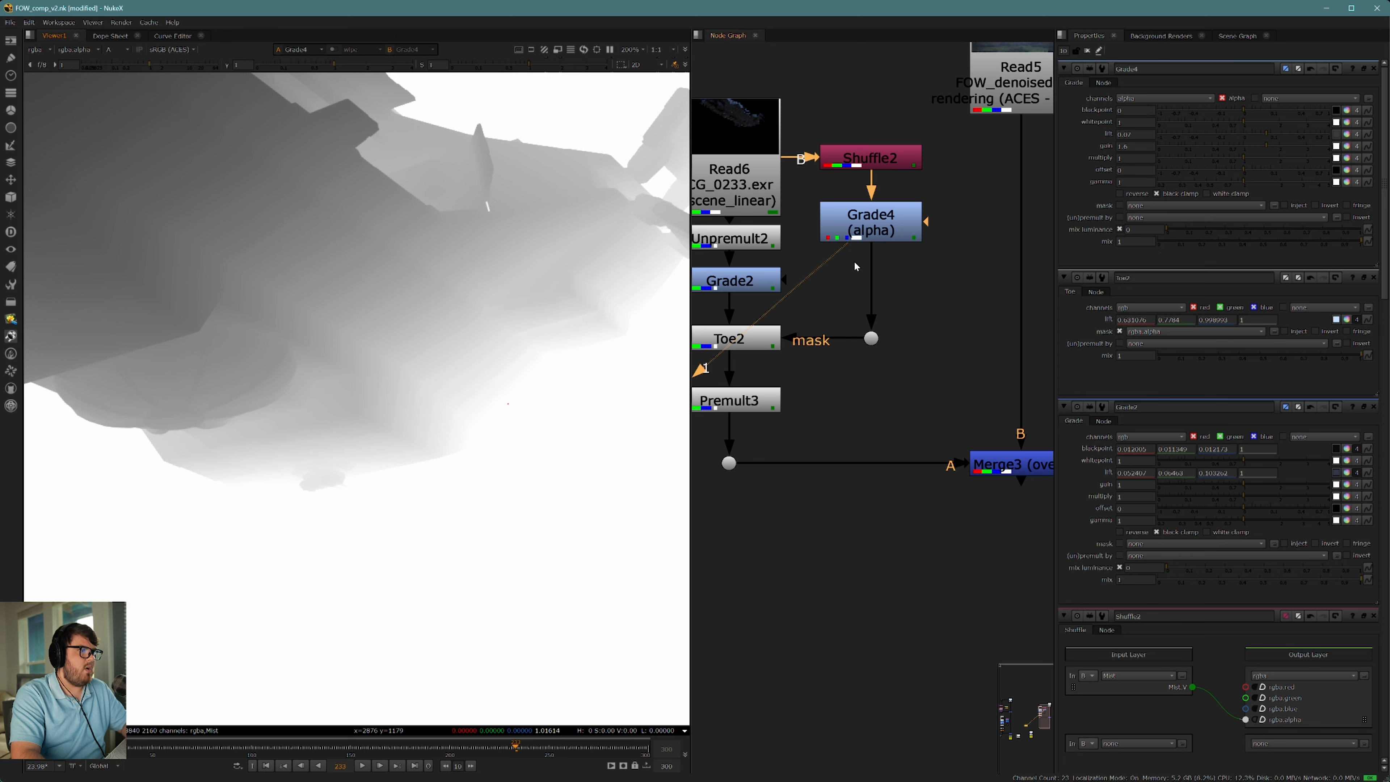
click(875, 225)
key(d)
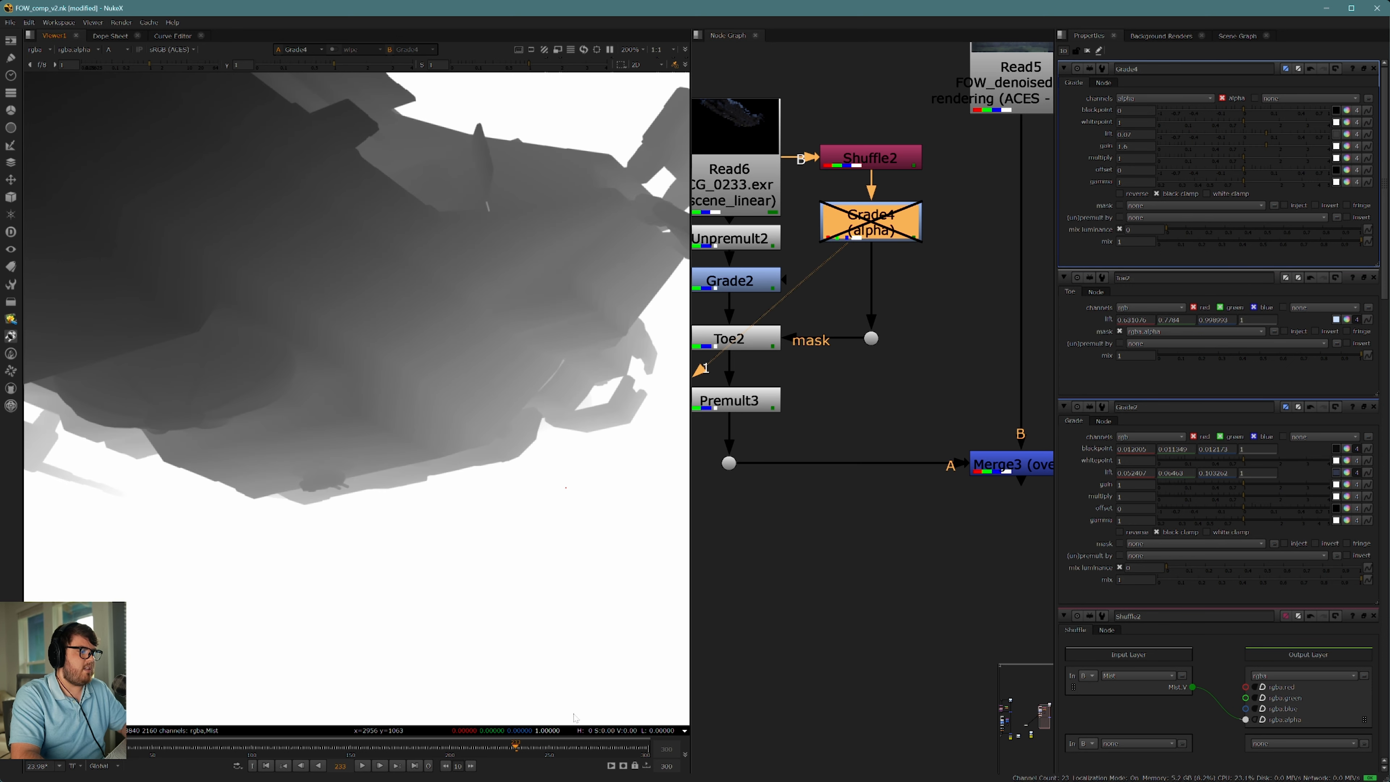
key(d)
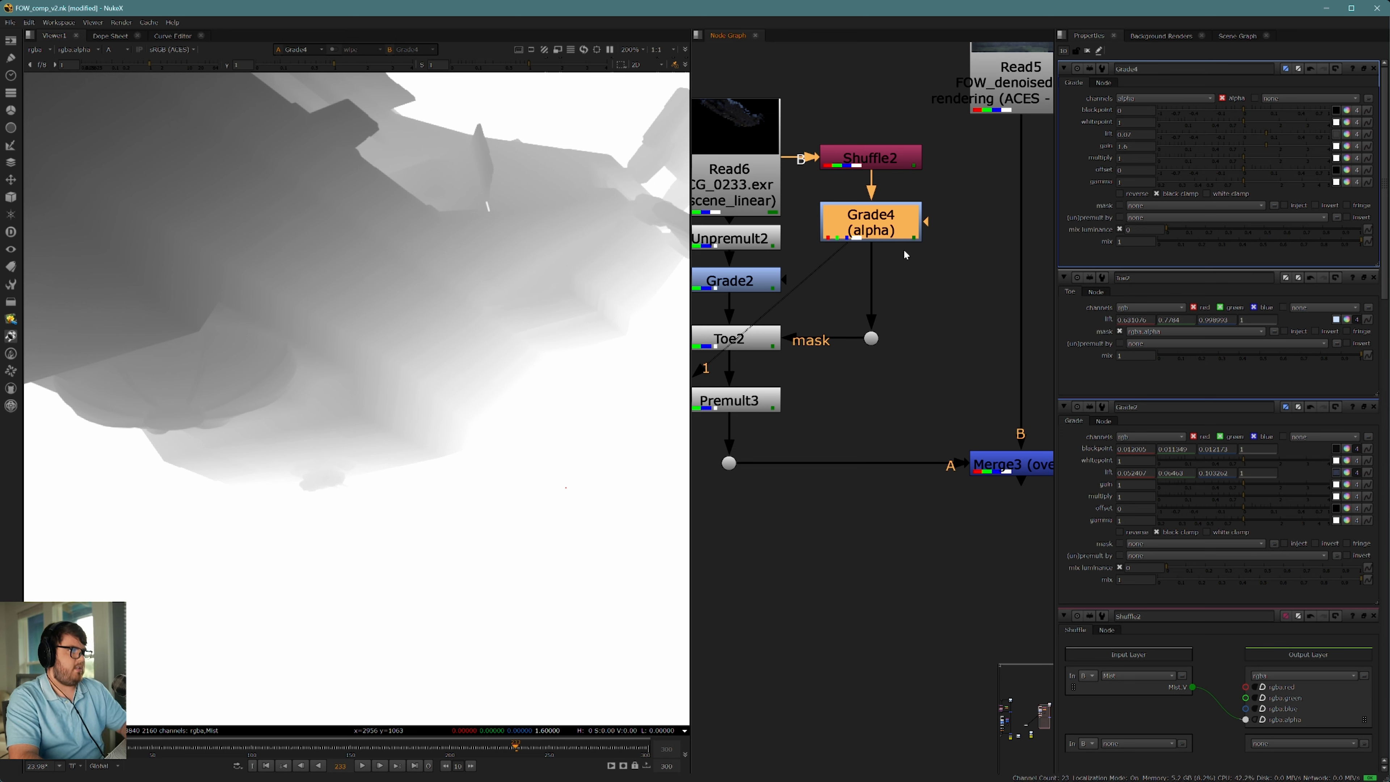
Step: Insert a Clamp node directly below the mist Grade
key(Tab)
text(clamp)
key(Return)
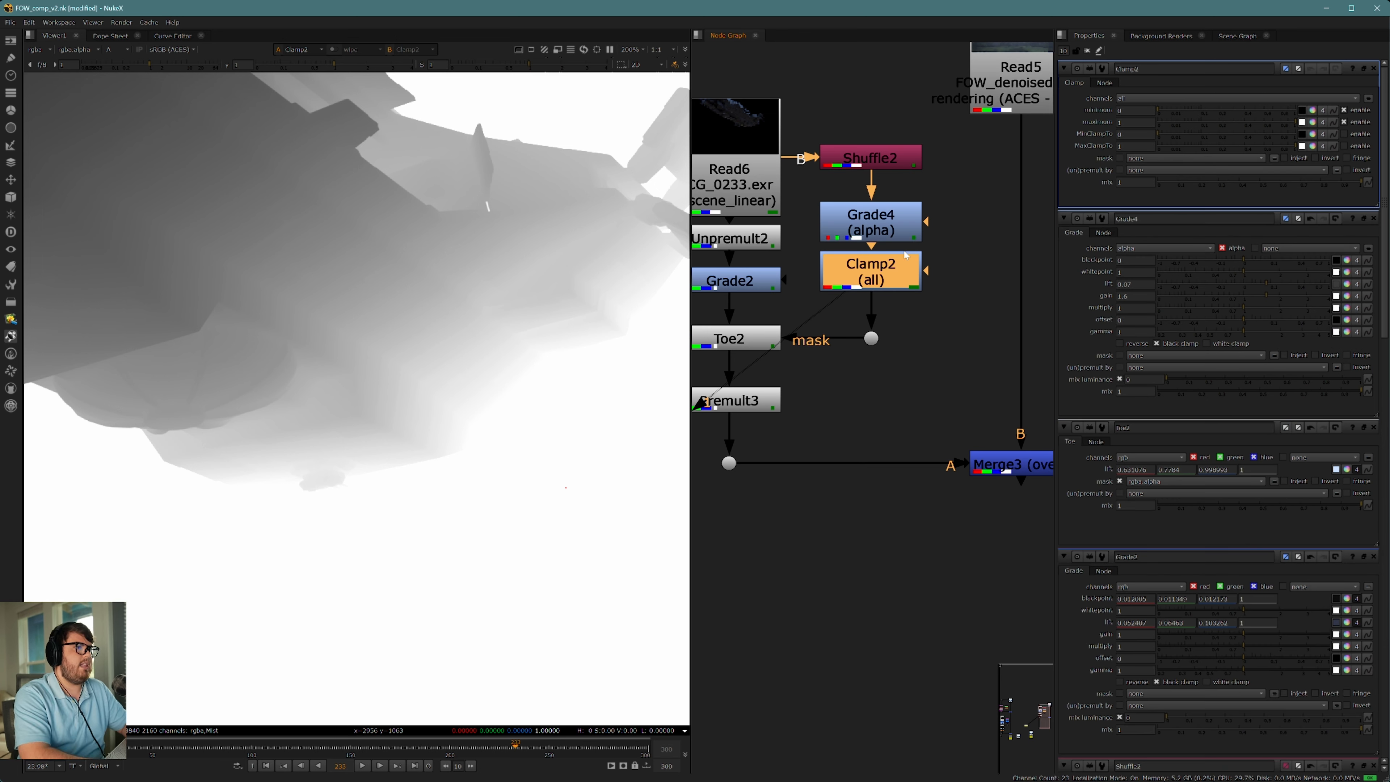
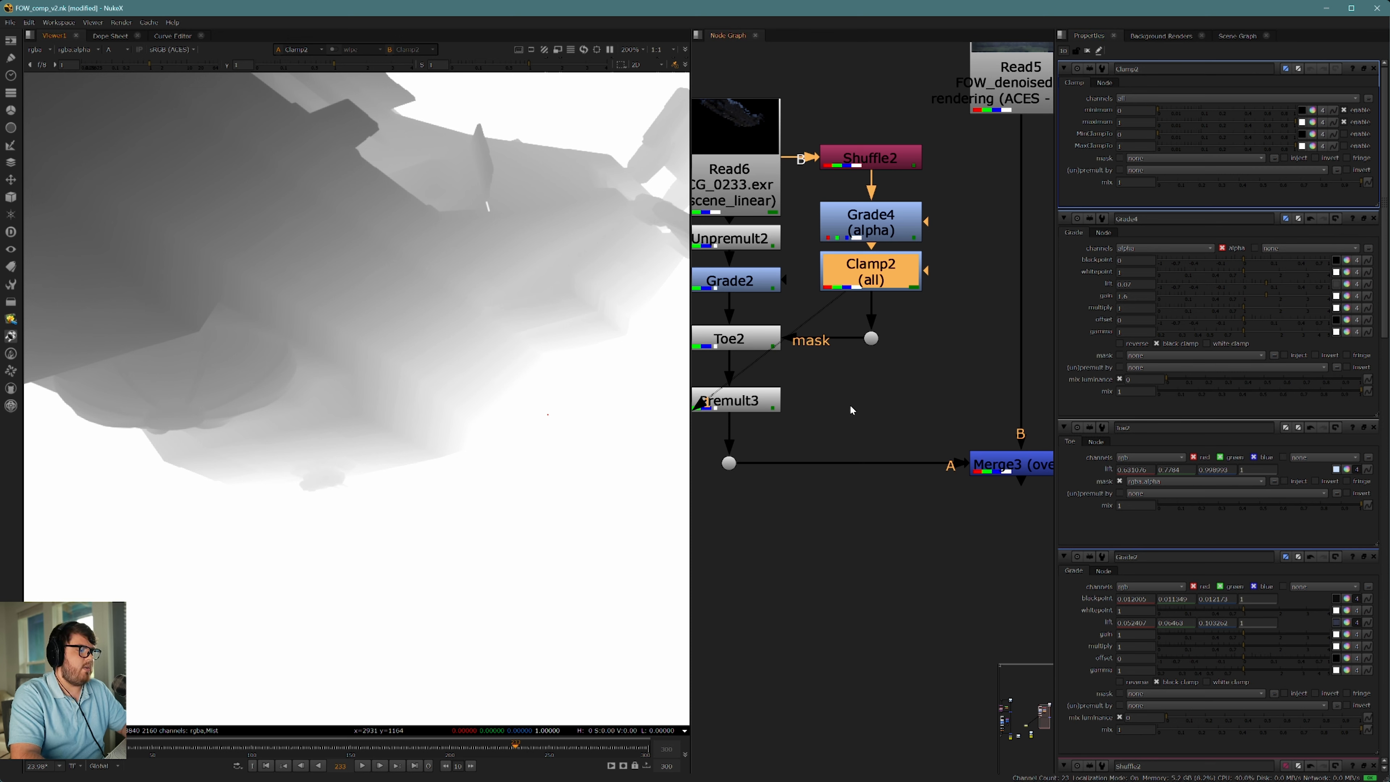
Step: Compare the mist mask's alpha with the new Clamp node disabled and enabled
key(d)
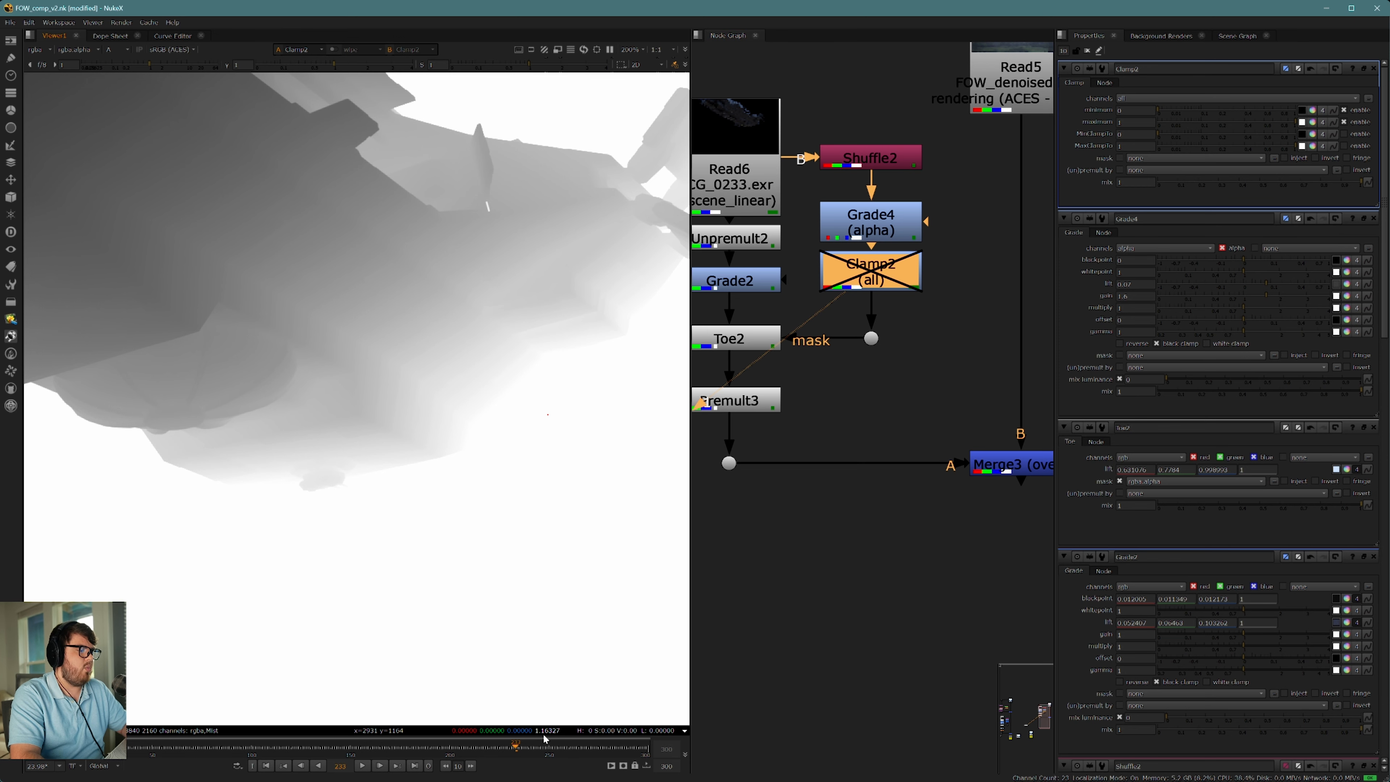
key(d)
scroll(519, 416, up, 1)
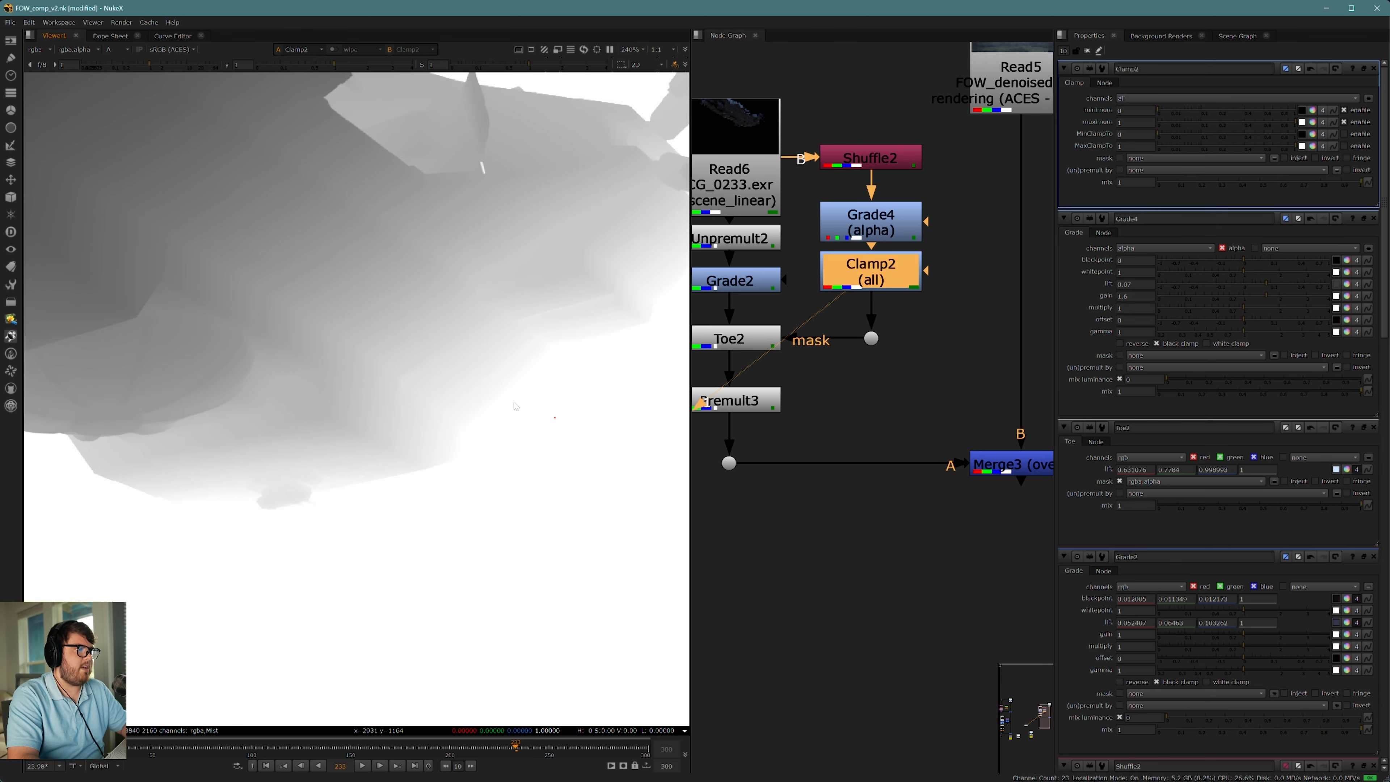
scroll(564, 433, down, 5)
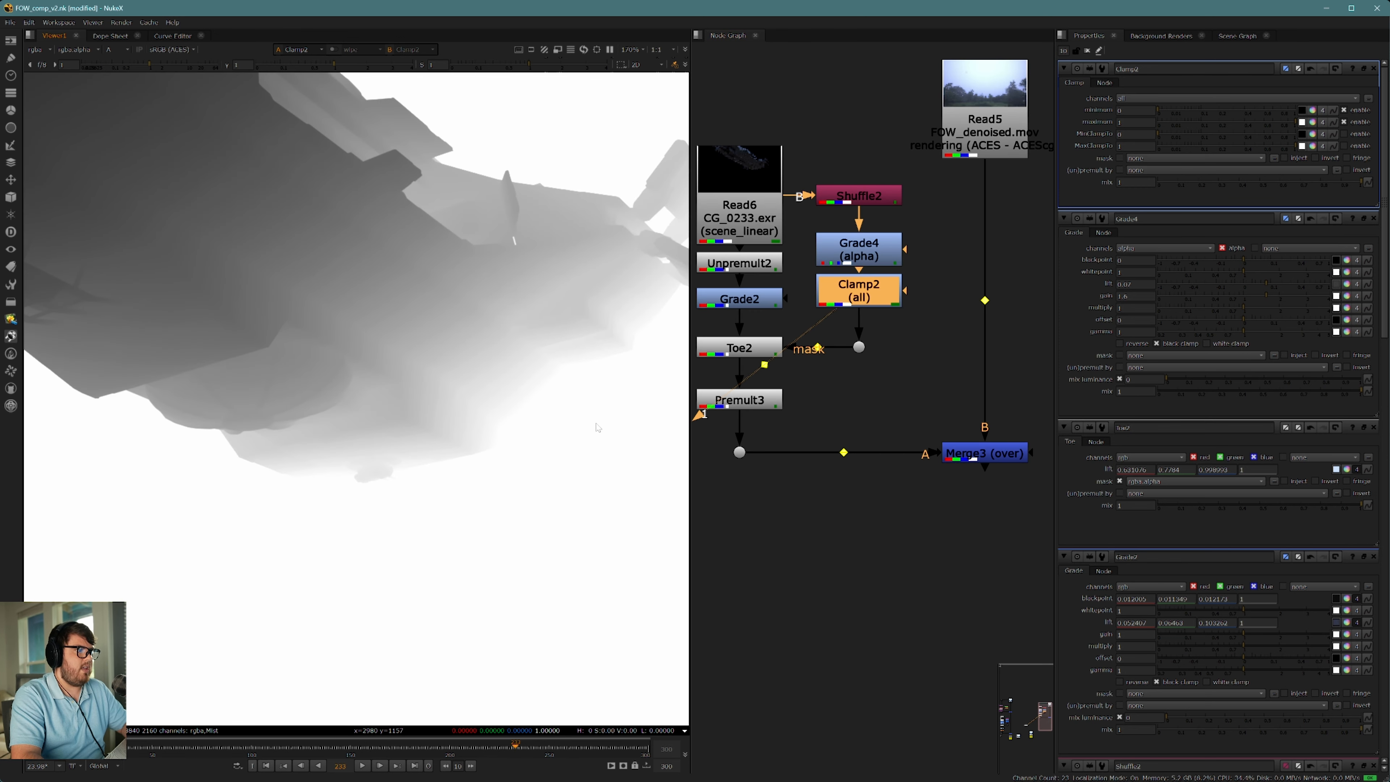
Step: View the final Merge's color output and inspect the ship's hazy tail and the dark spot in the sky
click(977, 454)
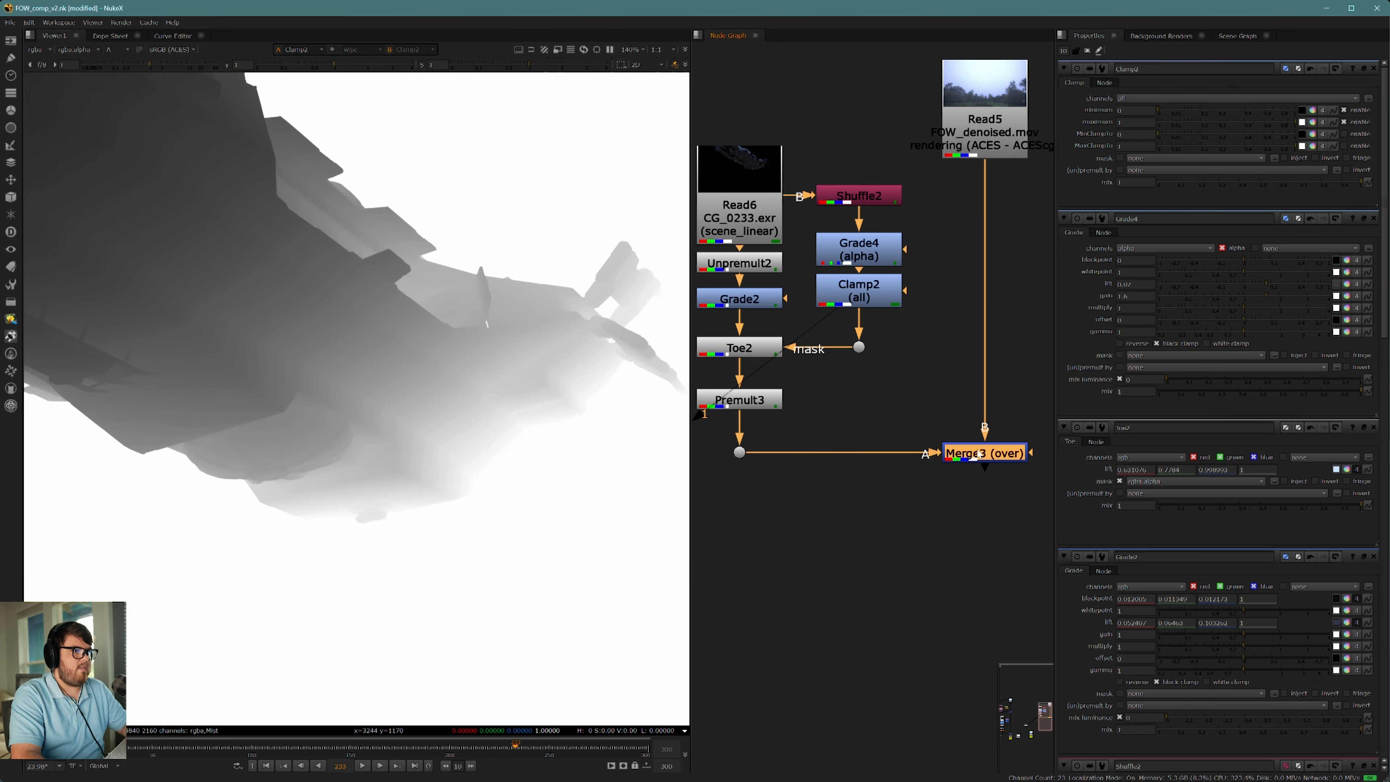
key(1)
click(814, 429)
middle_drag(813, 429, 863, 430)
key(a)
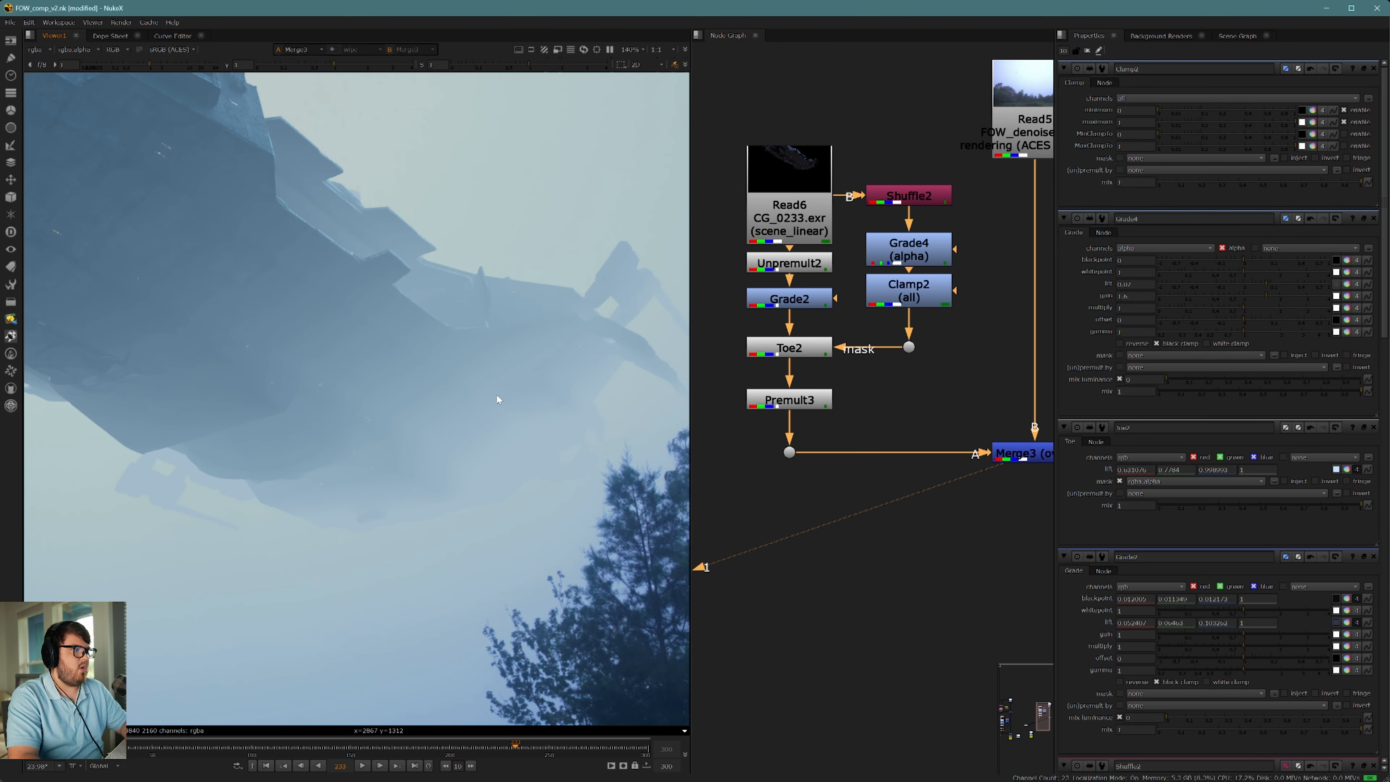
scroll(498, 418, down, 4)
middle_drag(521, 419, 489, 431)
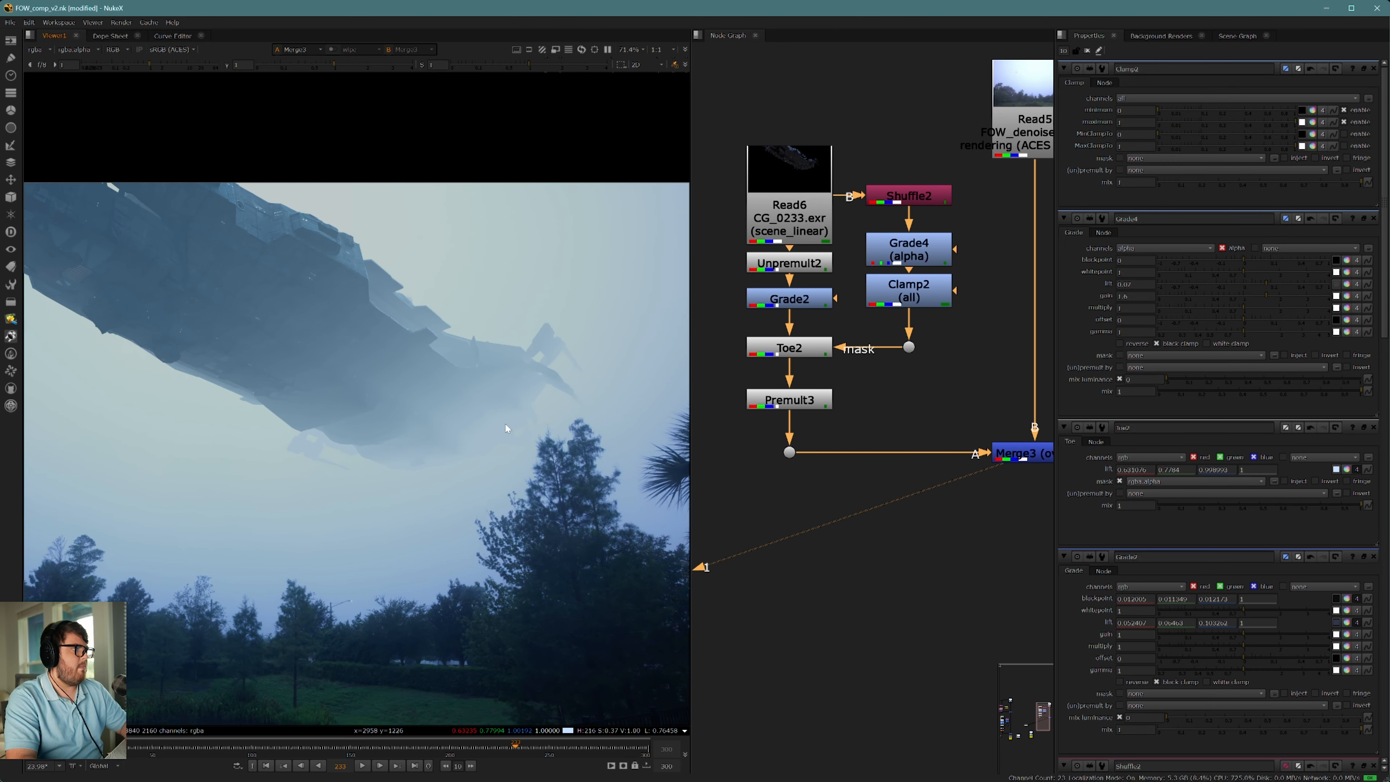
scroll(433, 436, up, 4)
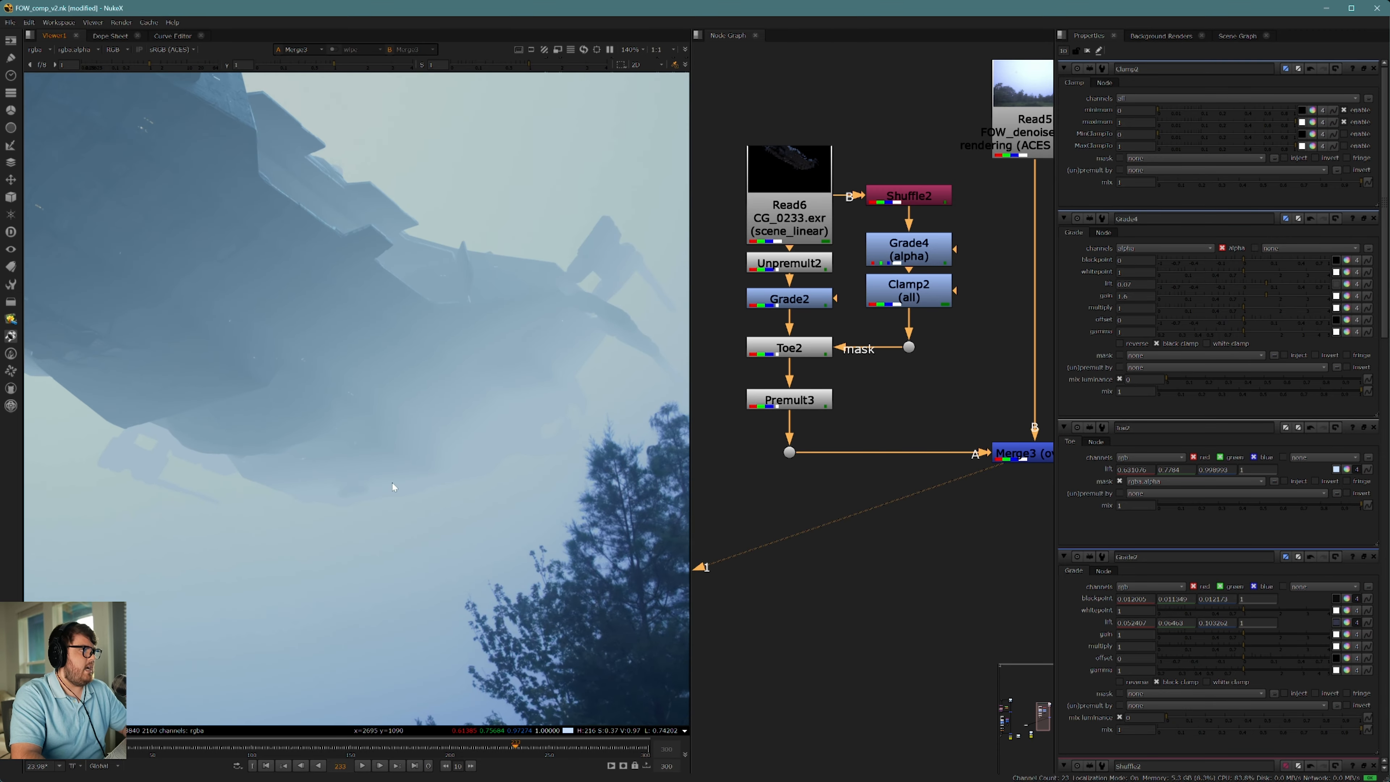
scroll(392, 482, down, 6)
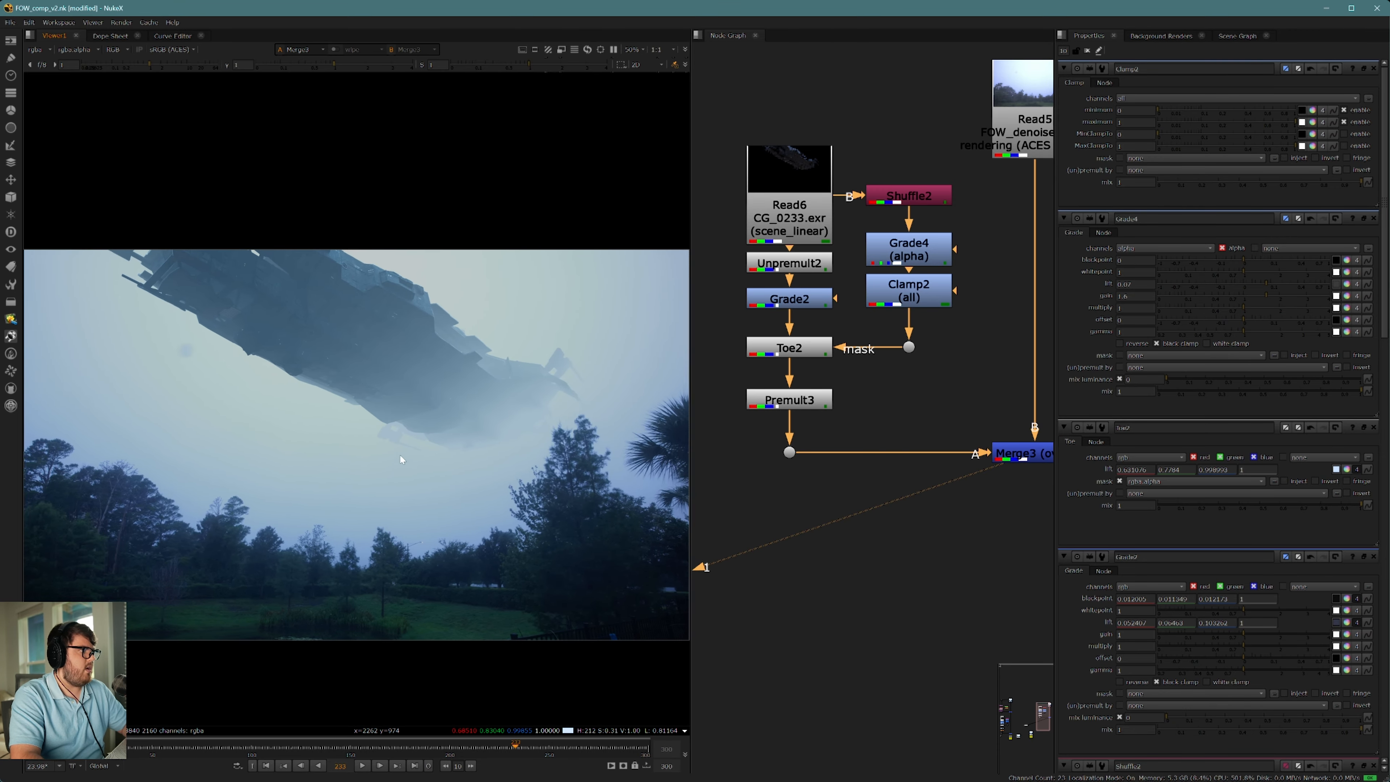
scroll(406, 449, down, 3)
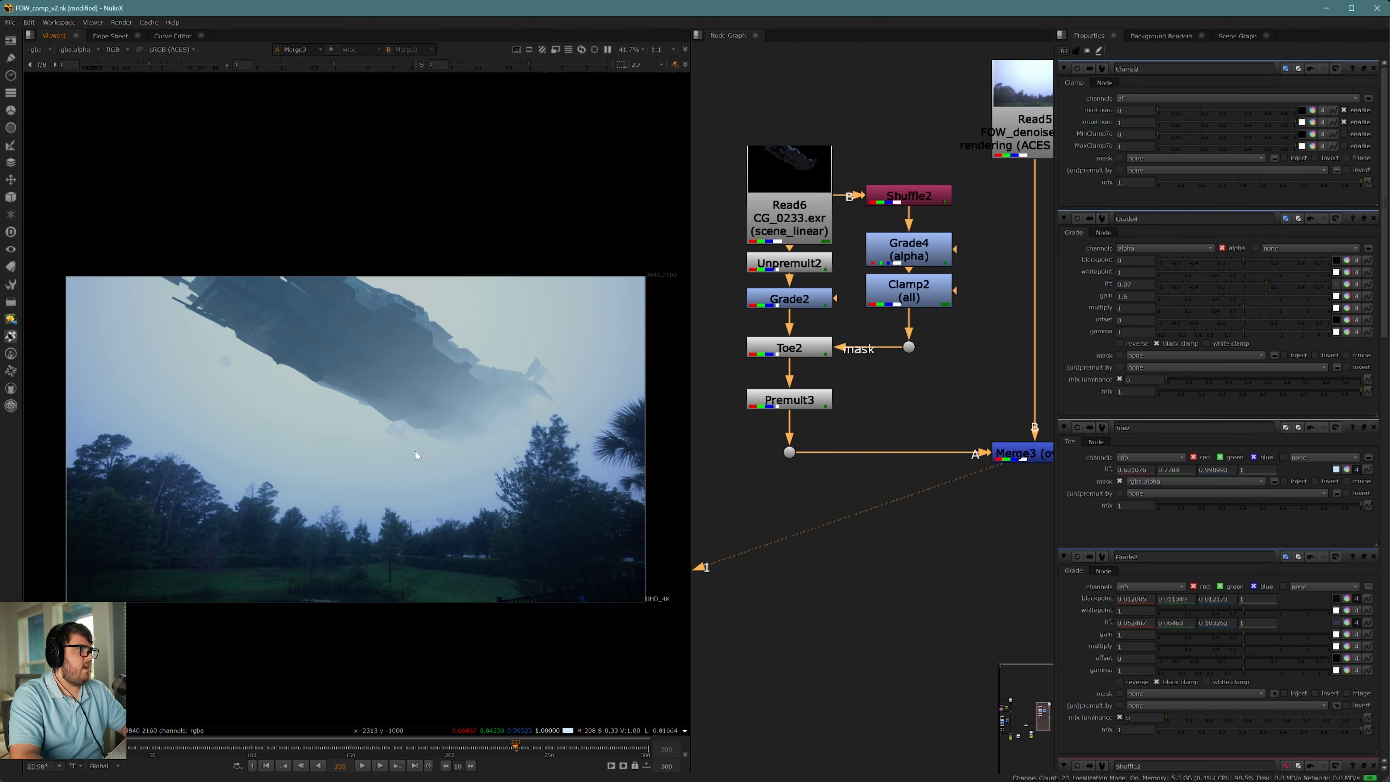
middle_drag(421, 446, 496, 491)
scroll(298, 416, up, 5)
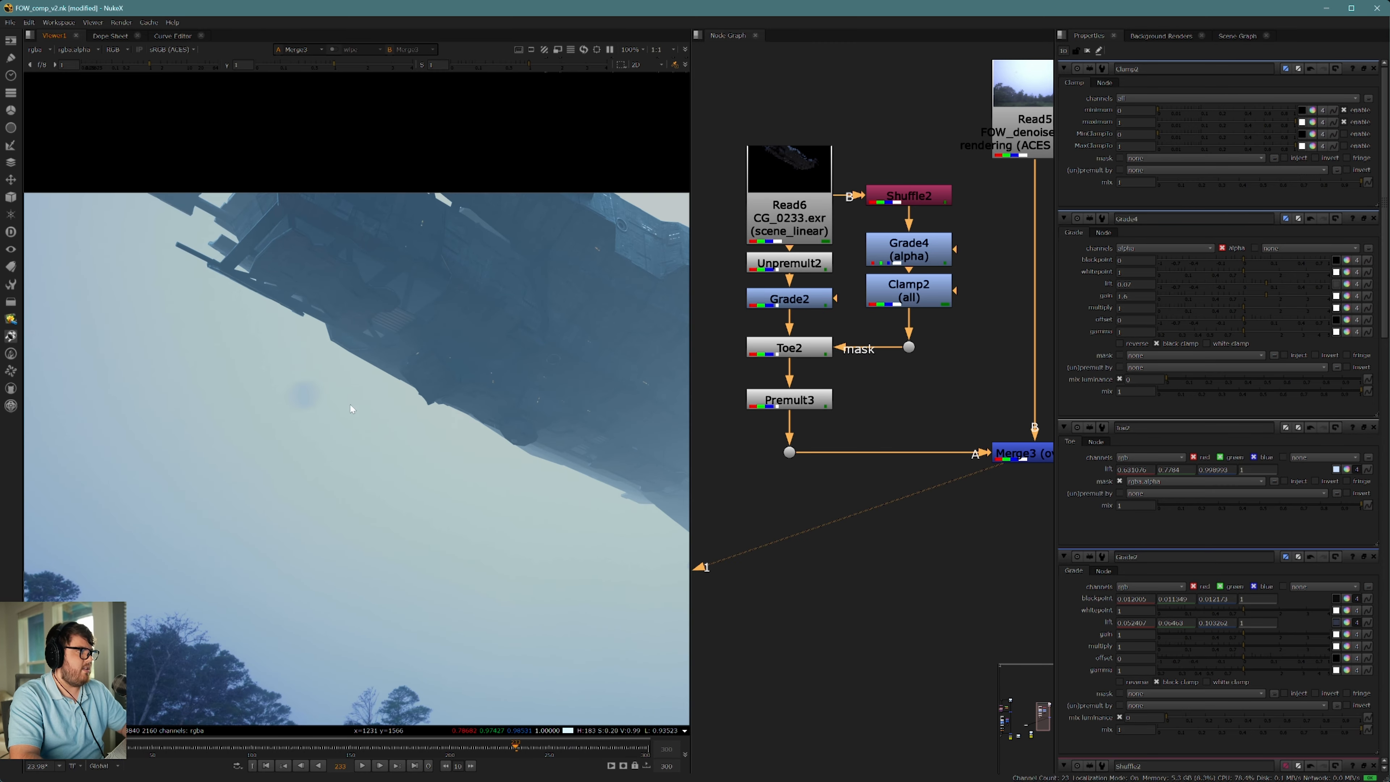
scroll(432, 463, down, 3)
Step: Move the denoised plate's Read node further up to make room above the final Merge
middle_drag(1008, 246, 929, 545)
drag(955, 432, 955, 93)
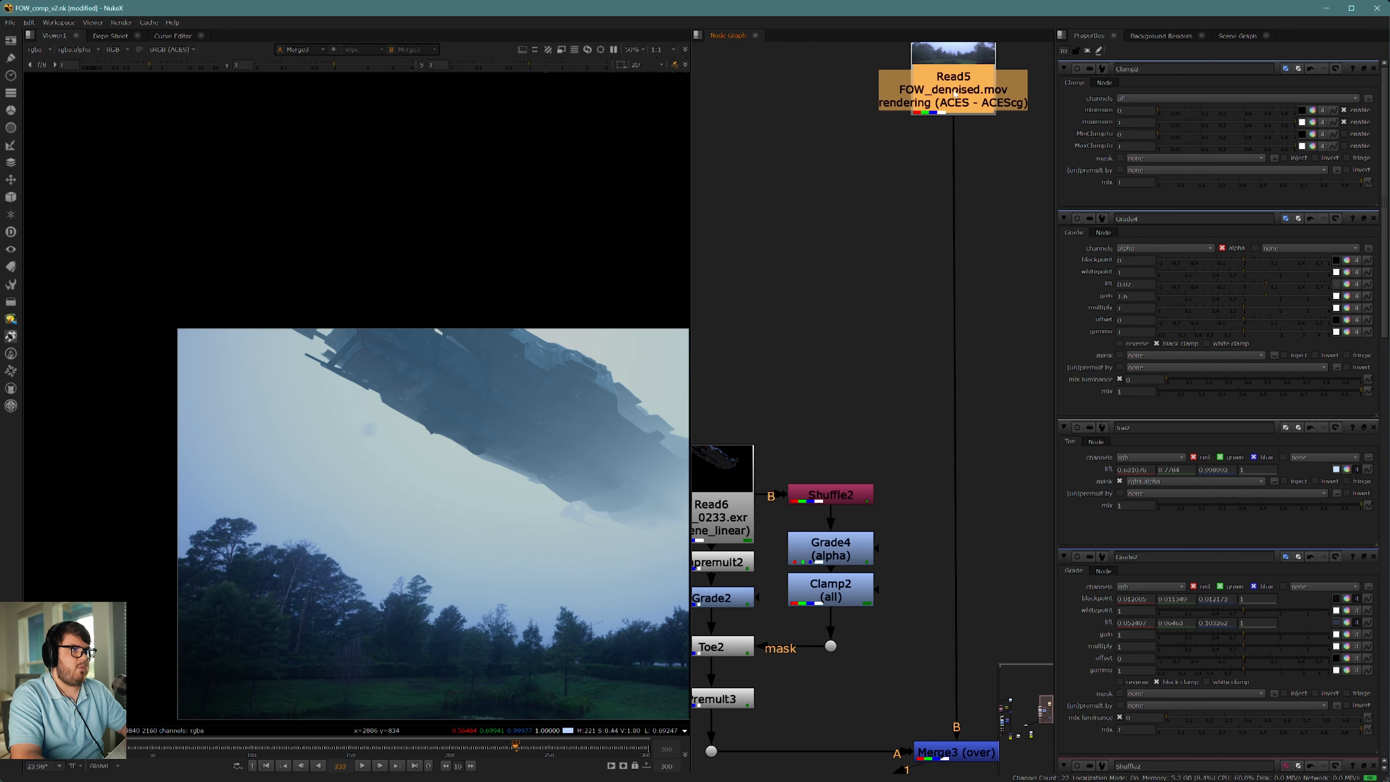
middle_drag(894, 172, 908, 337)
Step: Add a Roto node beside the plate's Read node and draw an ellipse centered on the dark spot in the sky
click(919, 353)
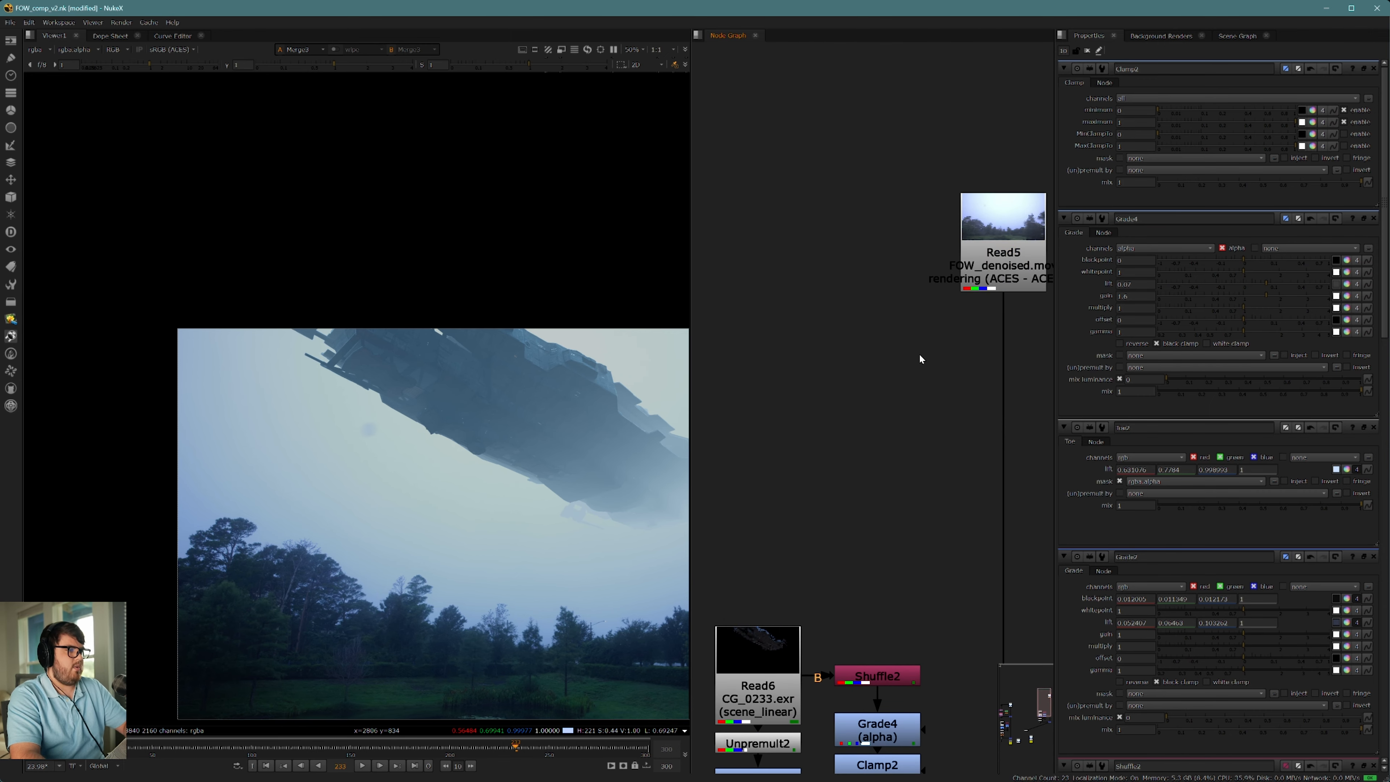
key(o)
scroll(432, 425, up, 5)
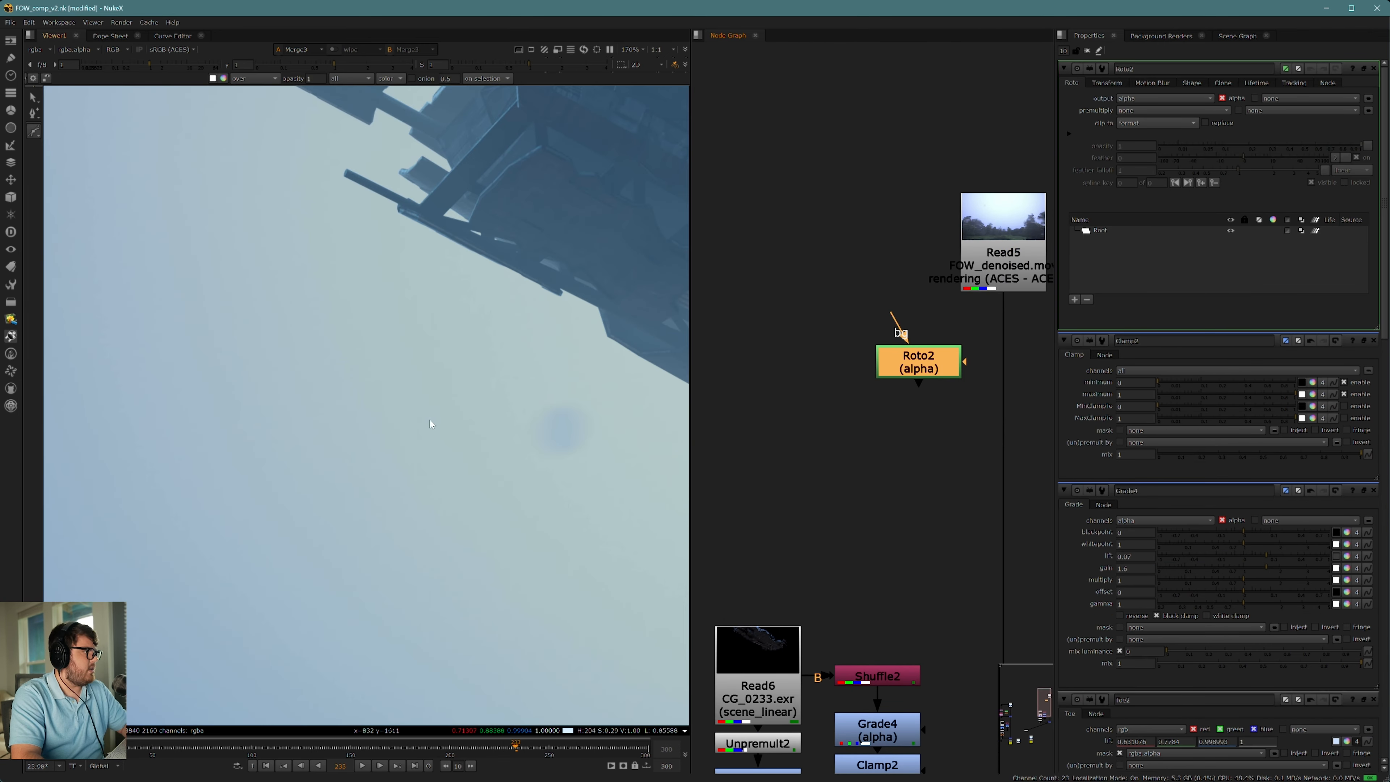
middle_drag(431, 420, 282, 417)
click(34, 131)
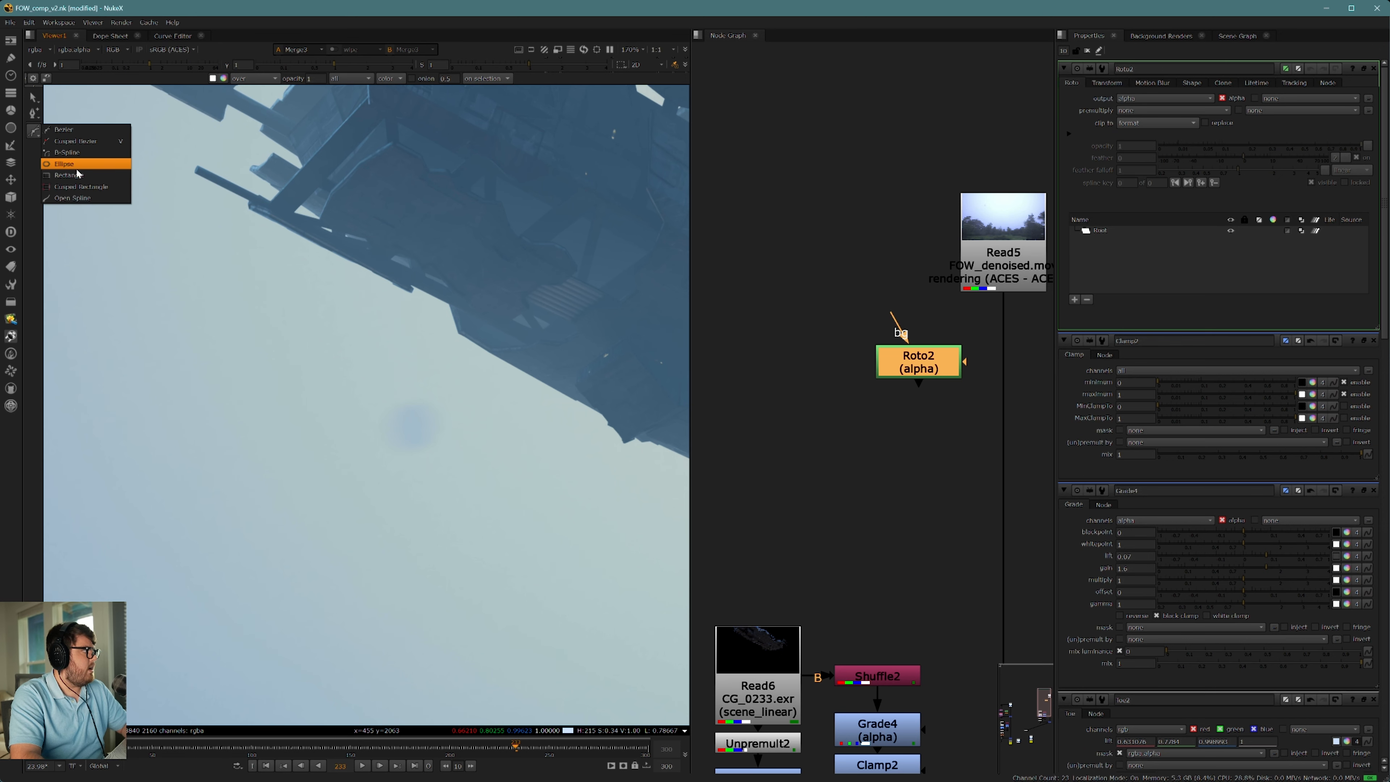
click(76, 165)
drag(367, 389, 456, 474)
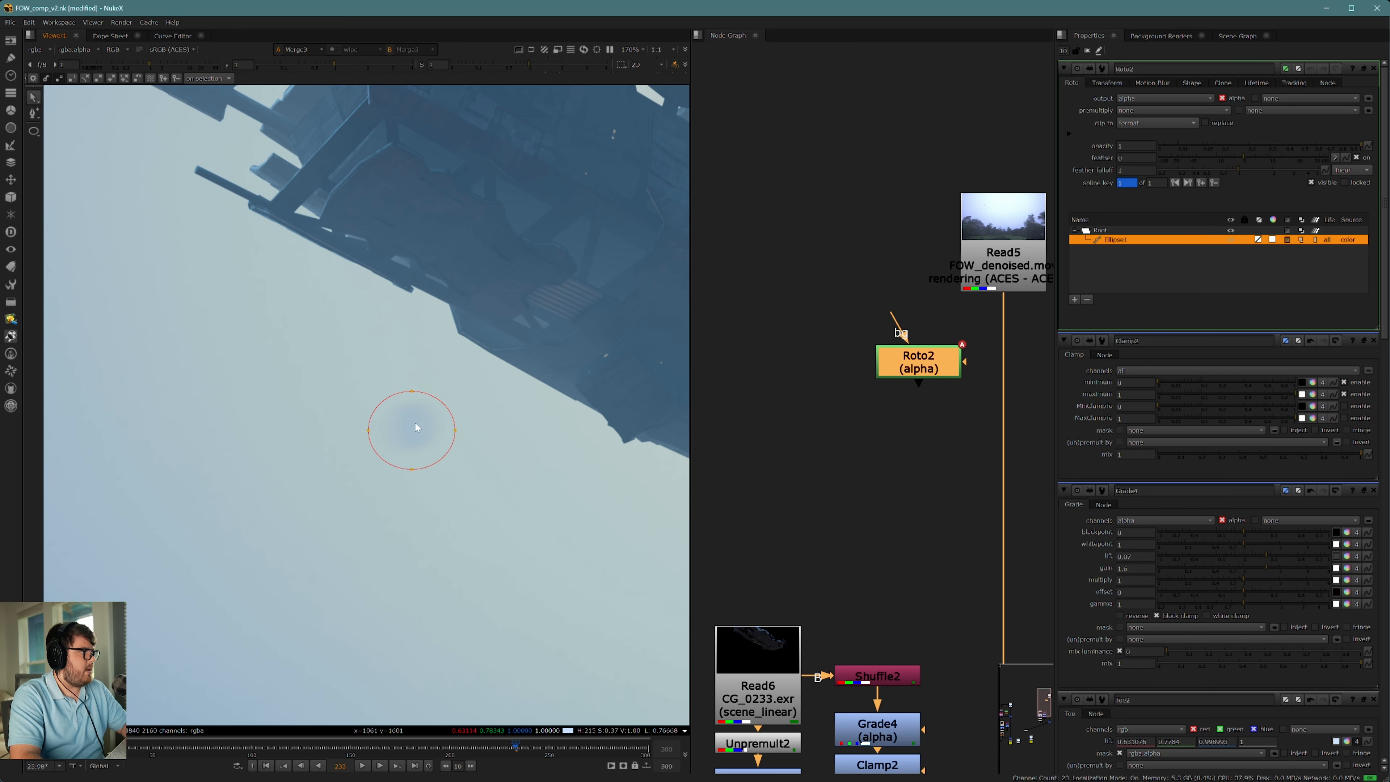
drag(409, 427, 407, 423)
Step: Add a Blur node directly below the Roto node to soften the ellipse mask
middle_drag(955, 397, 918, 395)
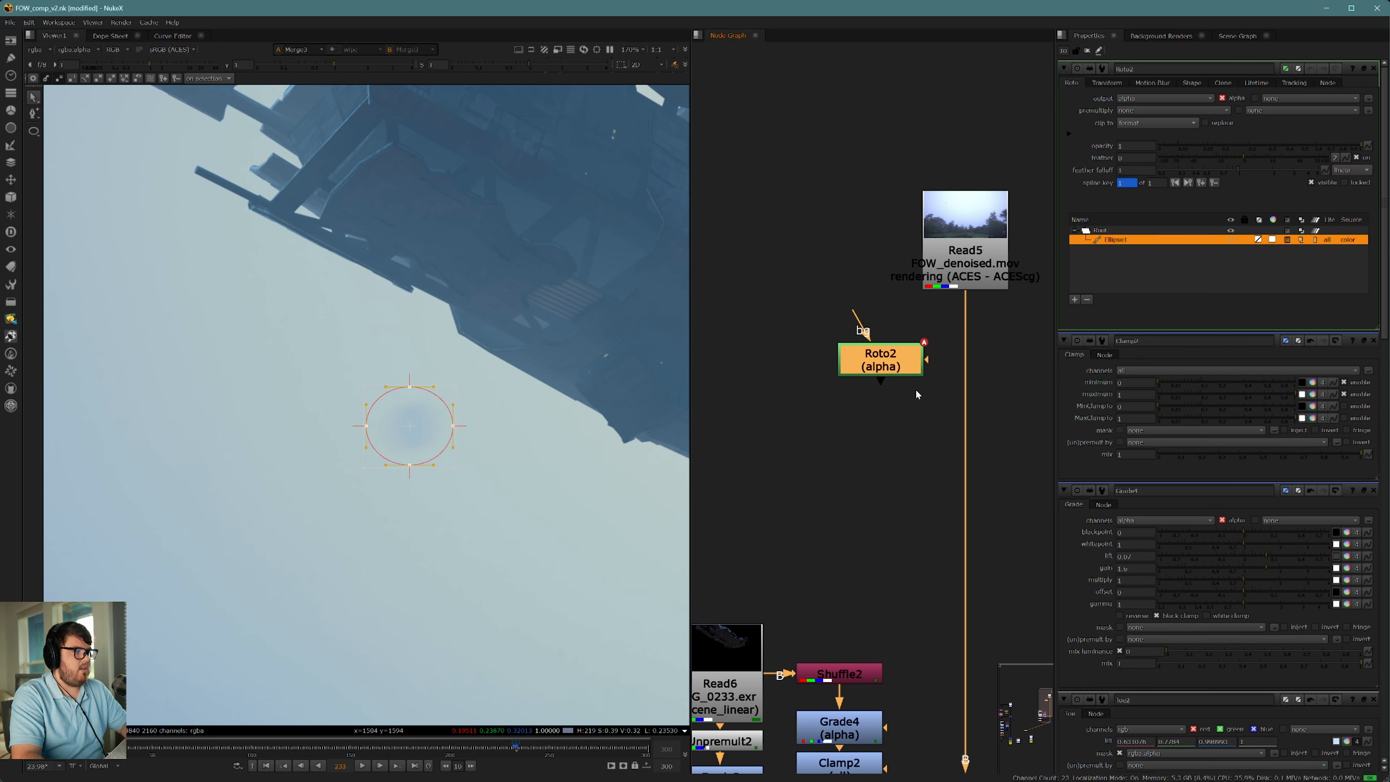
key(b)
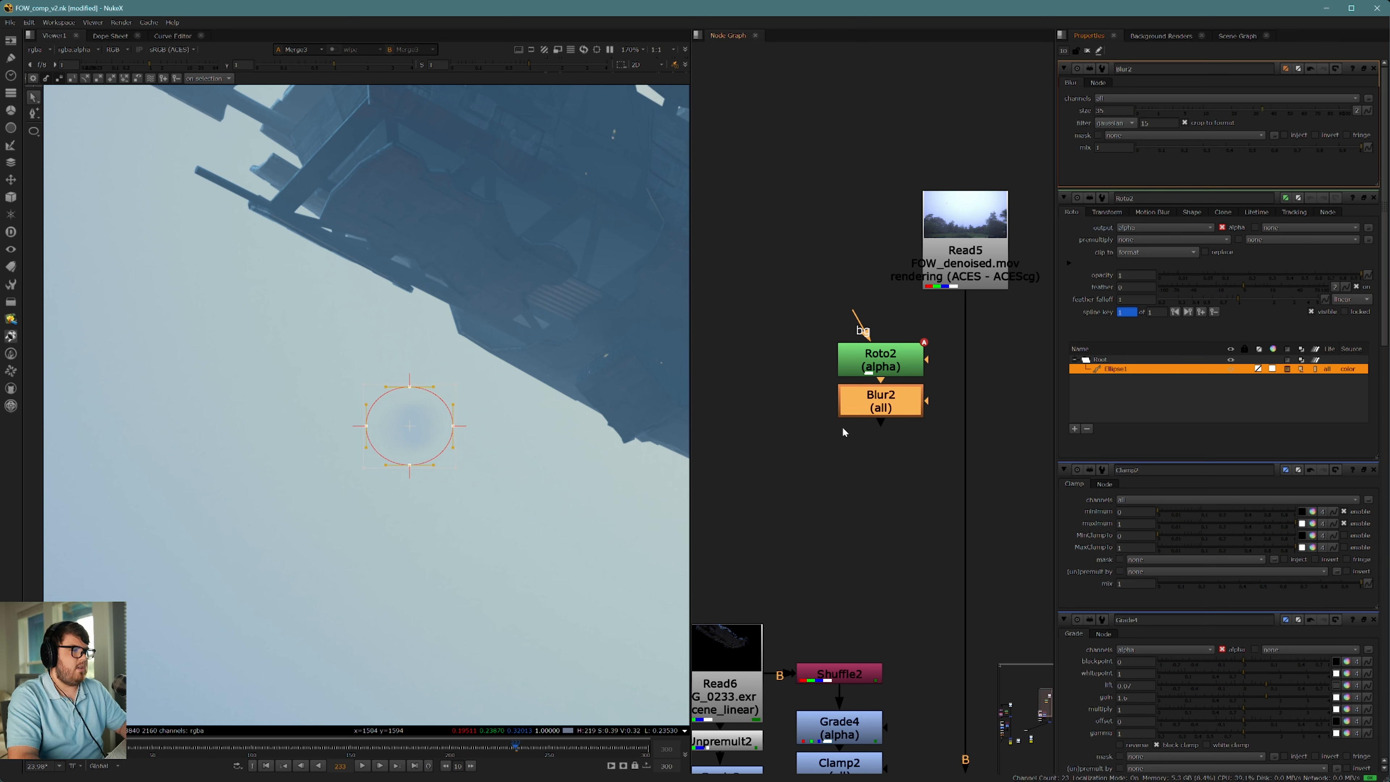
middle_drag(843, 432, 857, 436)
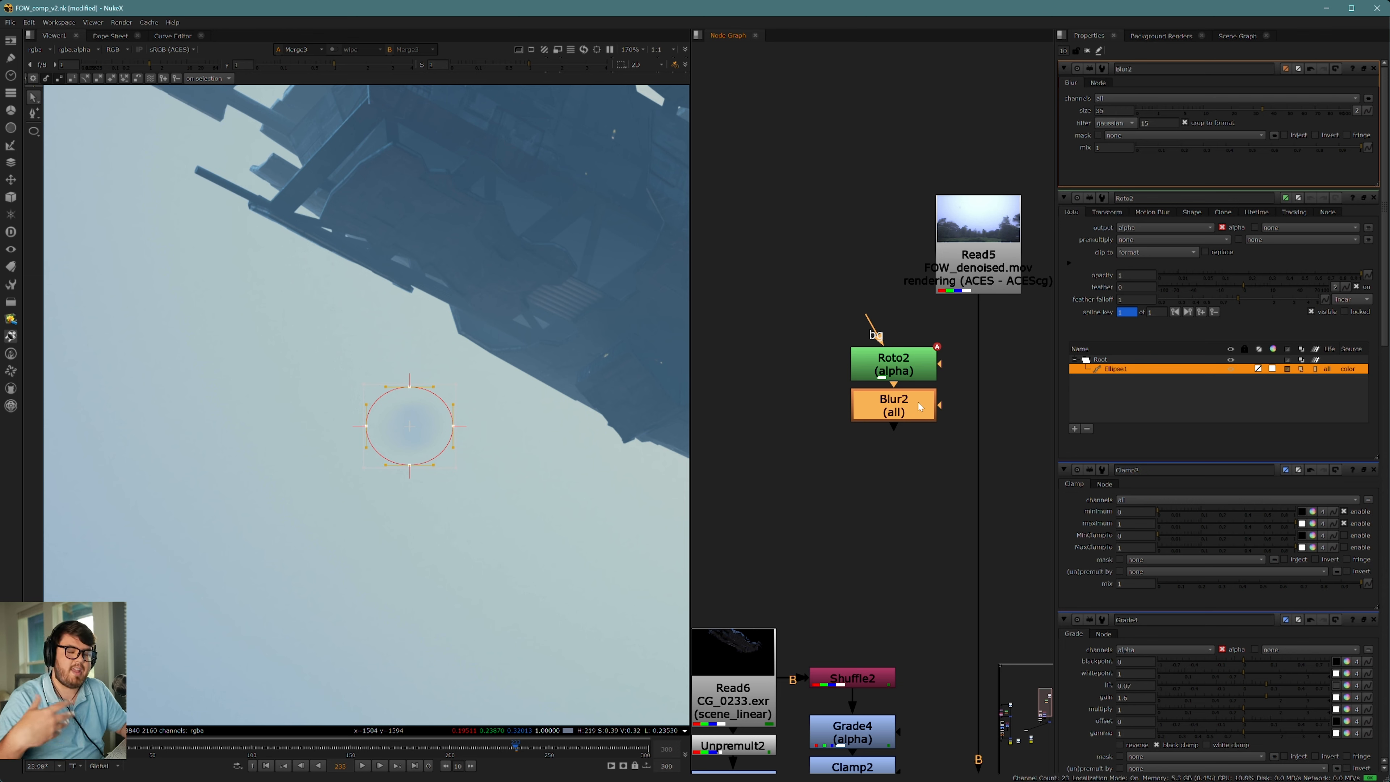
mouse_move(895, 456)
middle_down()
mouse_move(886, 432)
mouse_move(893, 457)
middle_up()
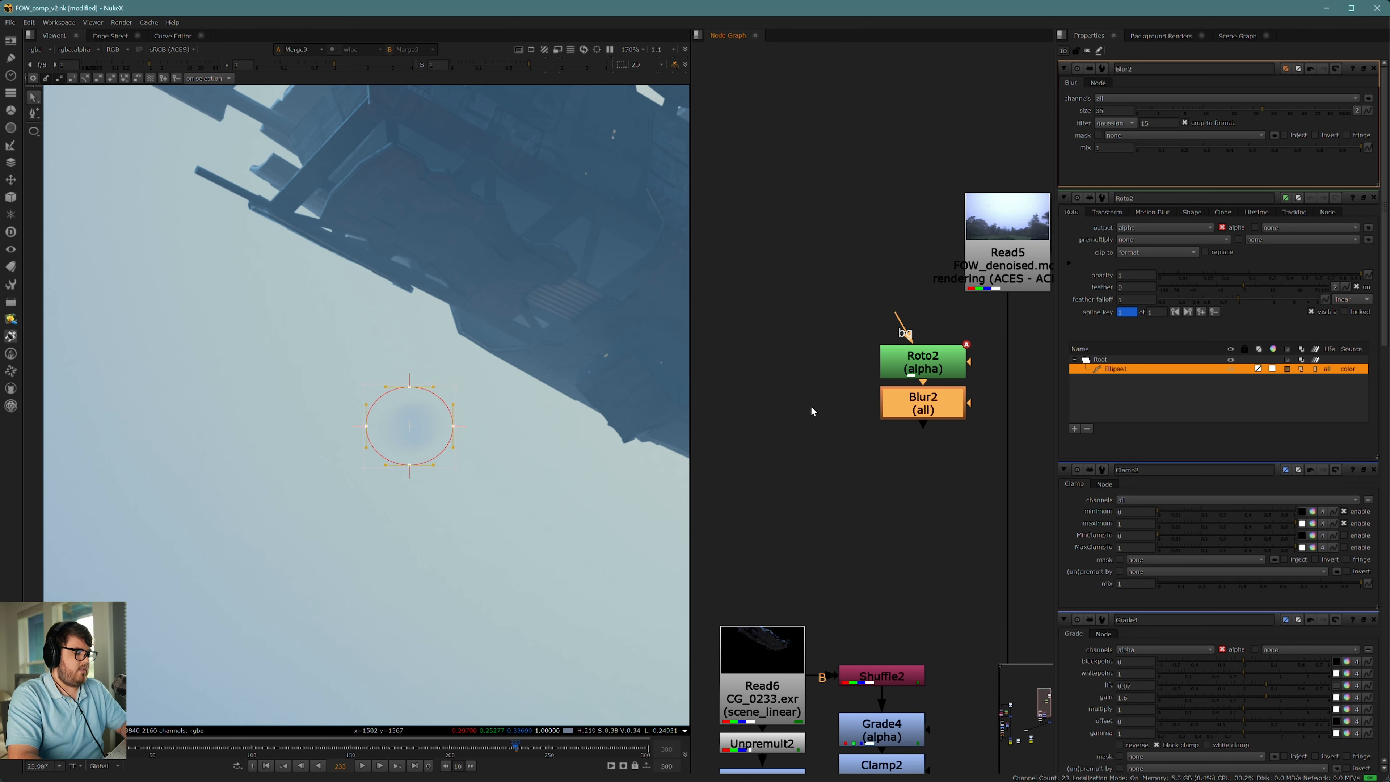
Step: Add a Transform node beside the Roto and feed it from the plate's Read node through a Dot
click(820, 334)
key(t)
drag(797, 297, 1000, 261)
ctrl+drag(901, 295, 820, 242)
middle_drag(827, 467, 842, 359)
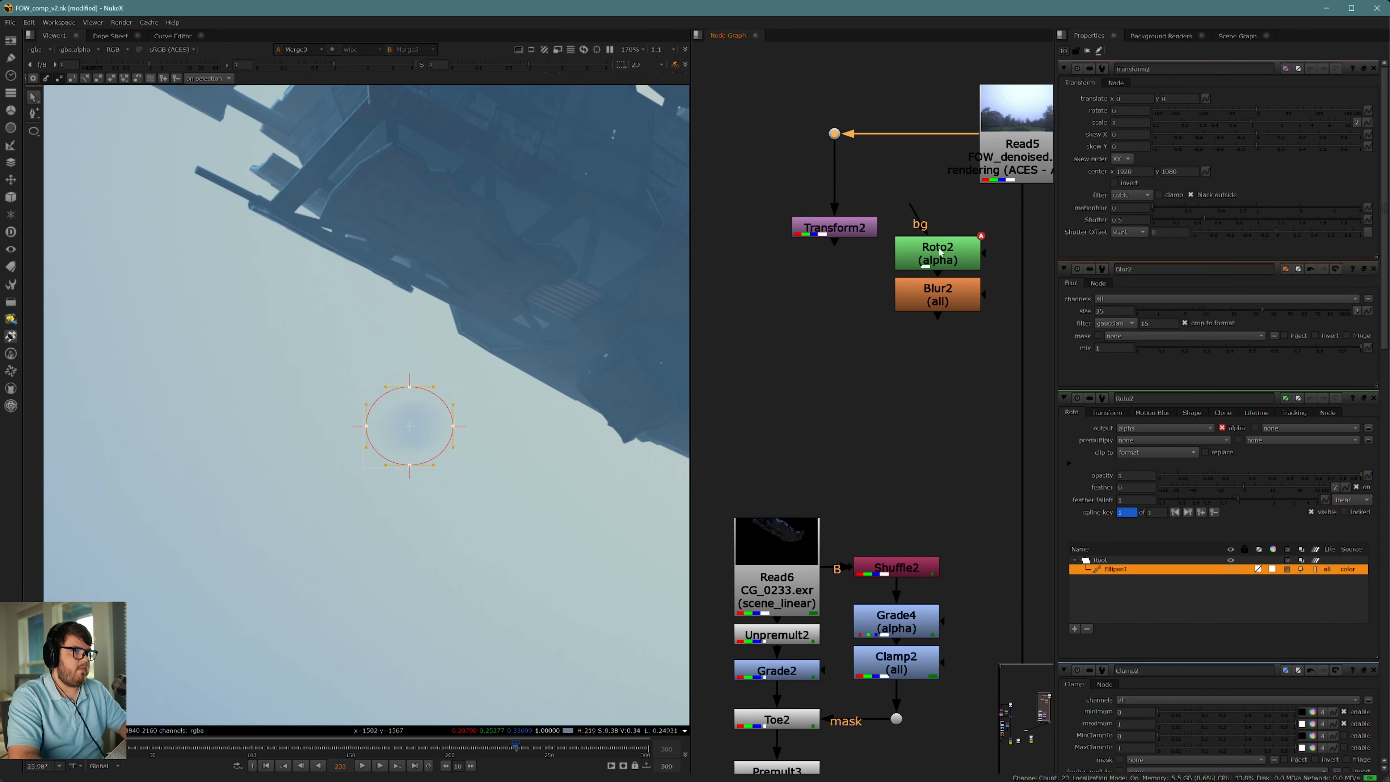
Step: Move the Roto and Blur nodes together so they line up beside the Transform node
drag(886, 222, 998, 363)
drag(955, 297, 964, 277)
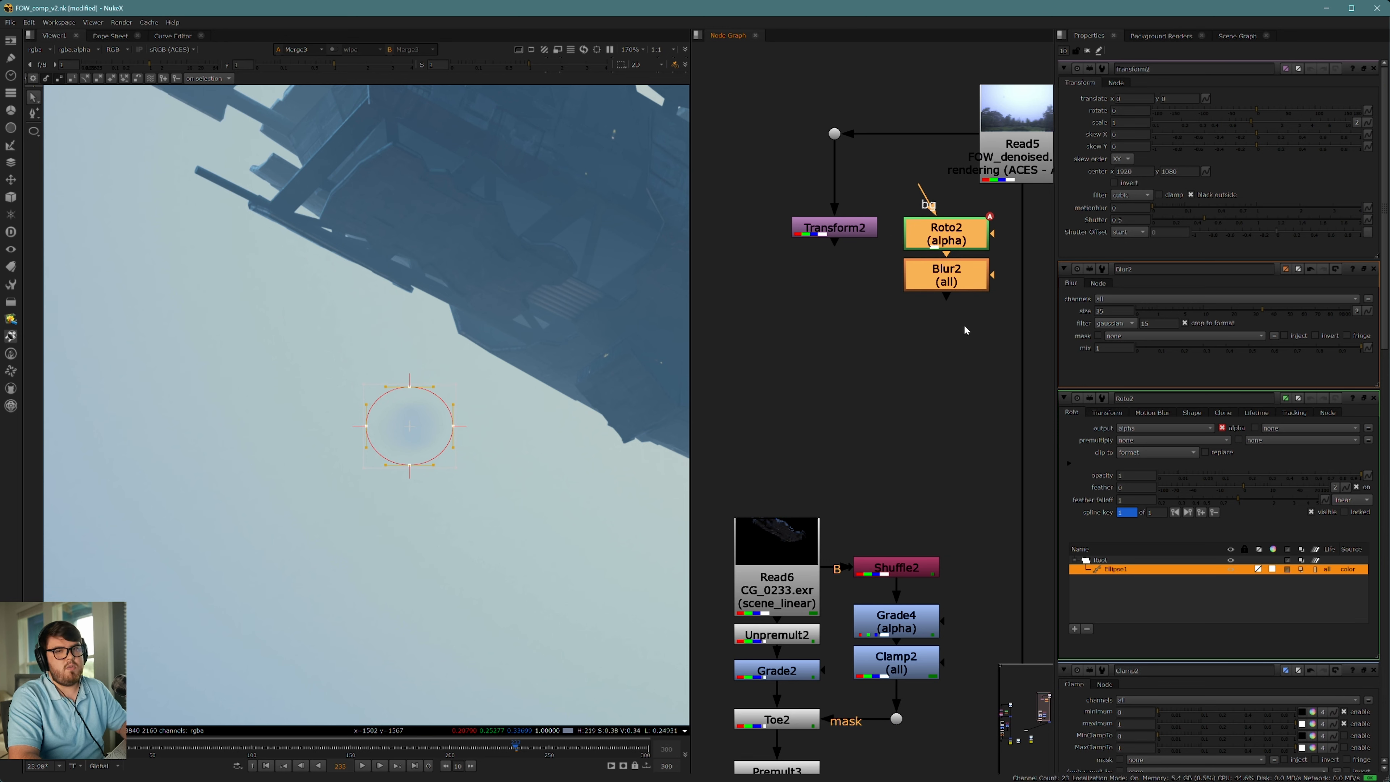
middle_drag(964, 323, 897, 342)
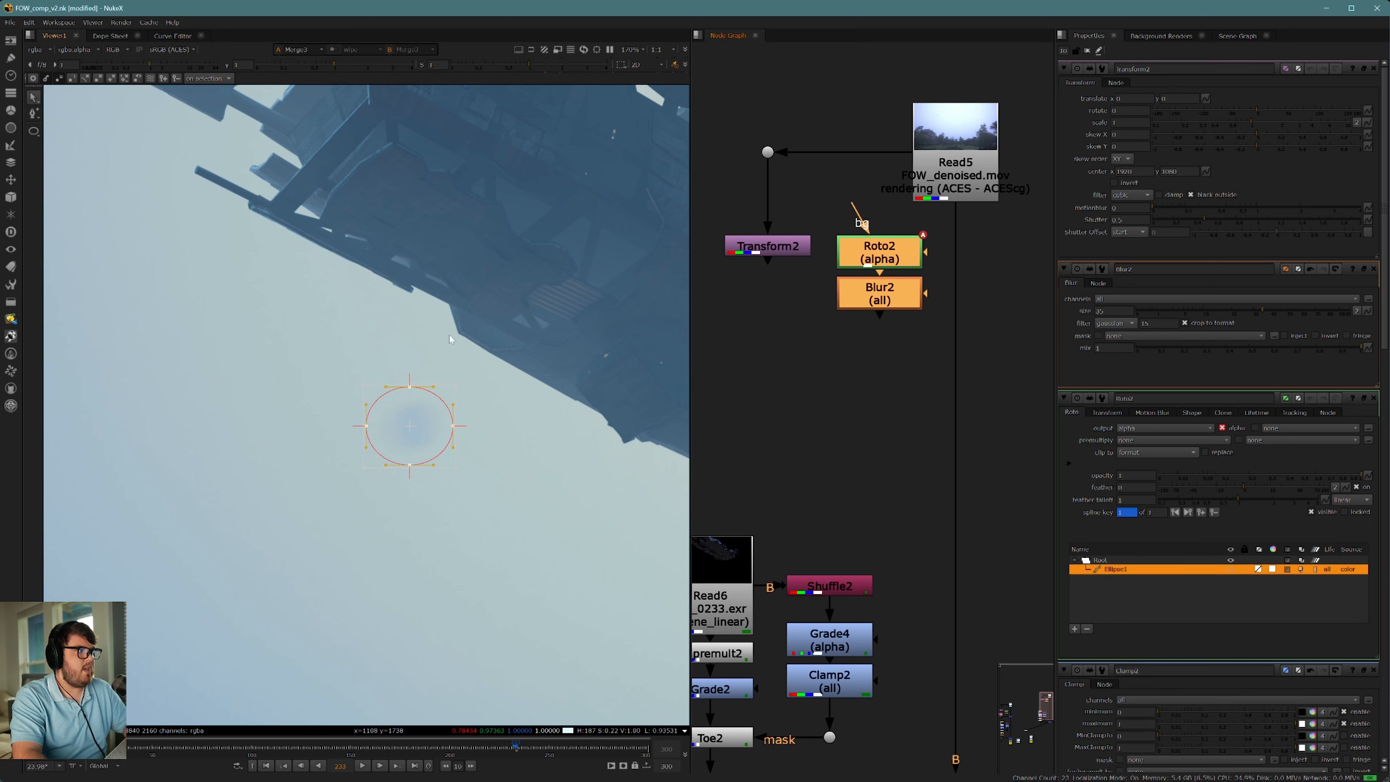
Step: Insert a Merge (over) into the plate's stream, connect its A input to the Transform through a Dot, and view it
scroll(473, 375, down, 1)
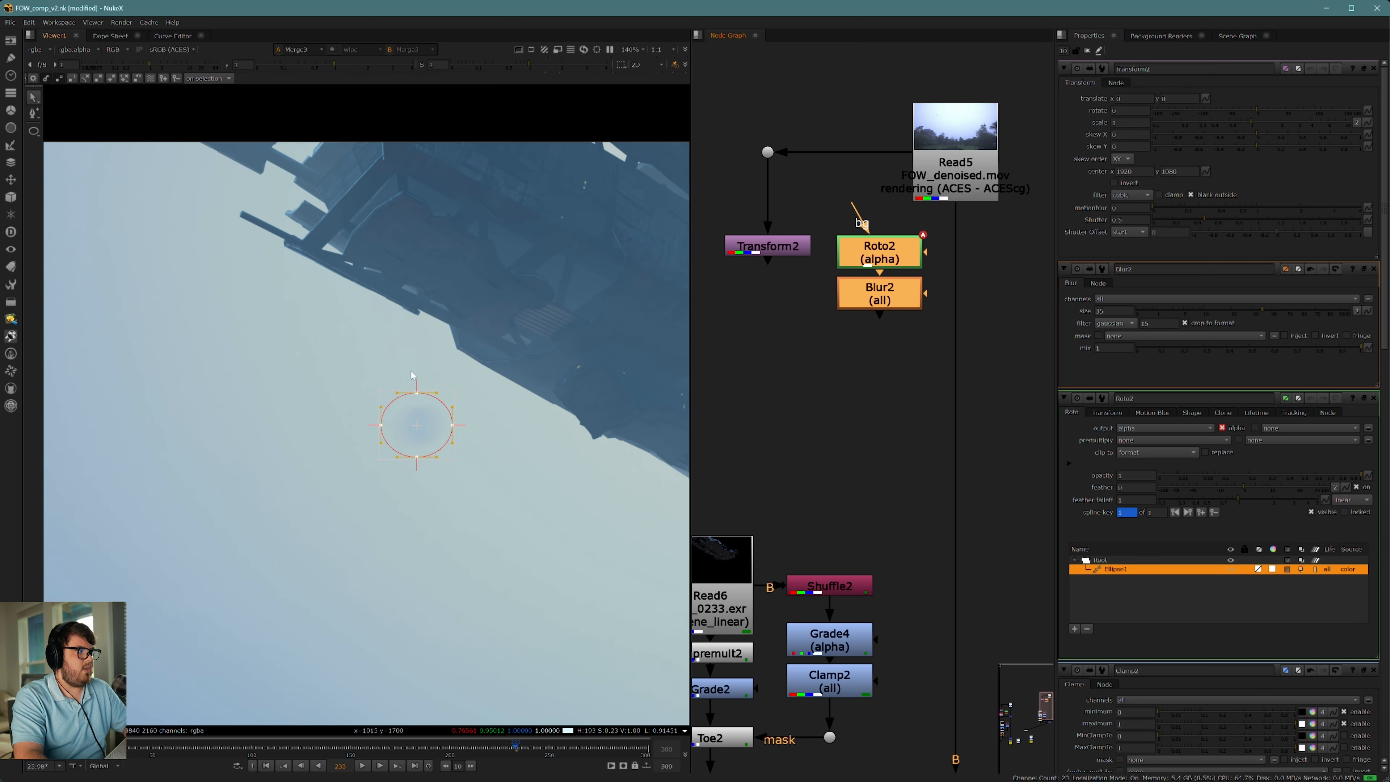
scroll(463, 357, down, 1)
middle_drag(463, 357, 457, 361)
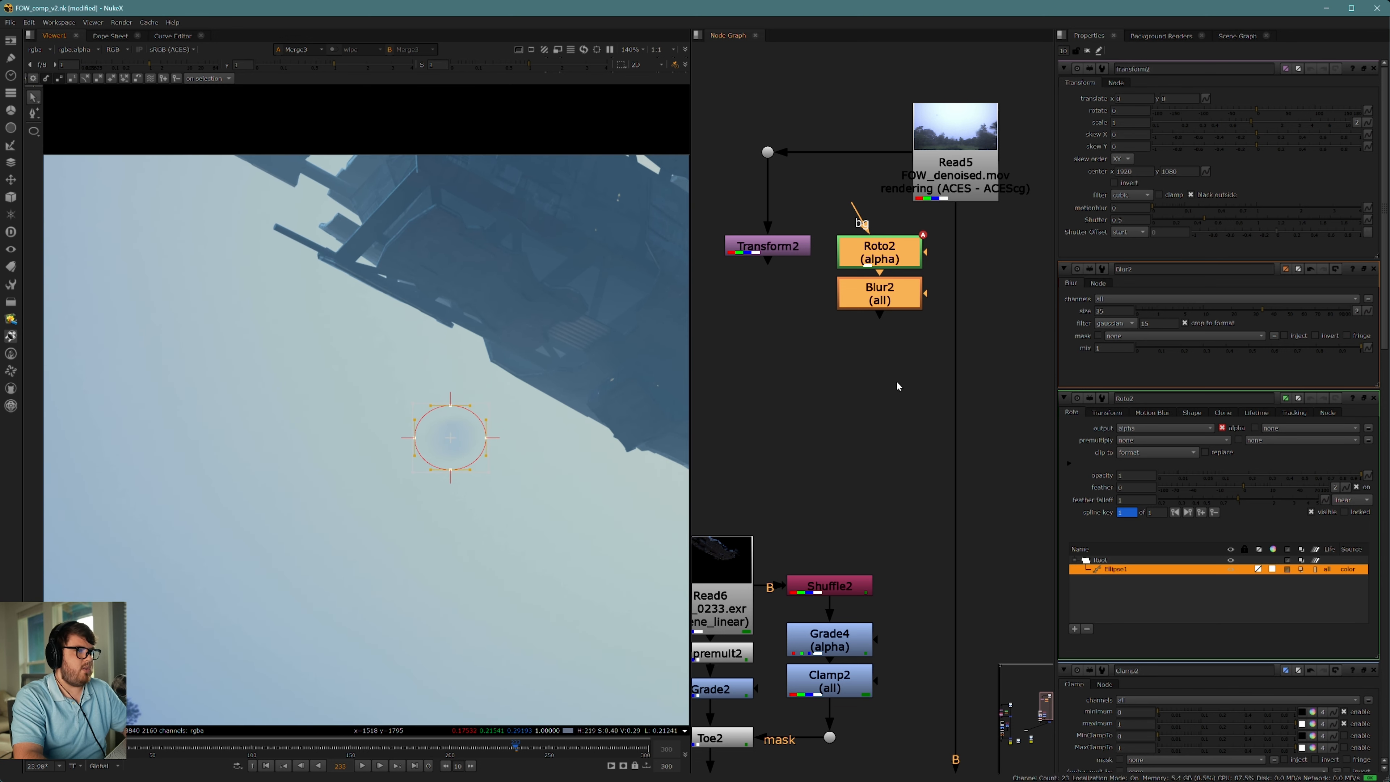
middle_drag(906, 379, 900, 384)
click(901, 390)
key(m)
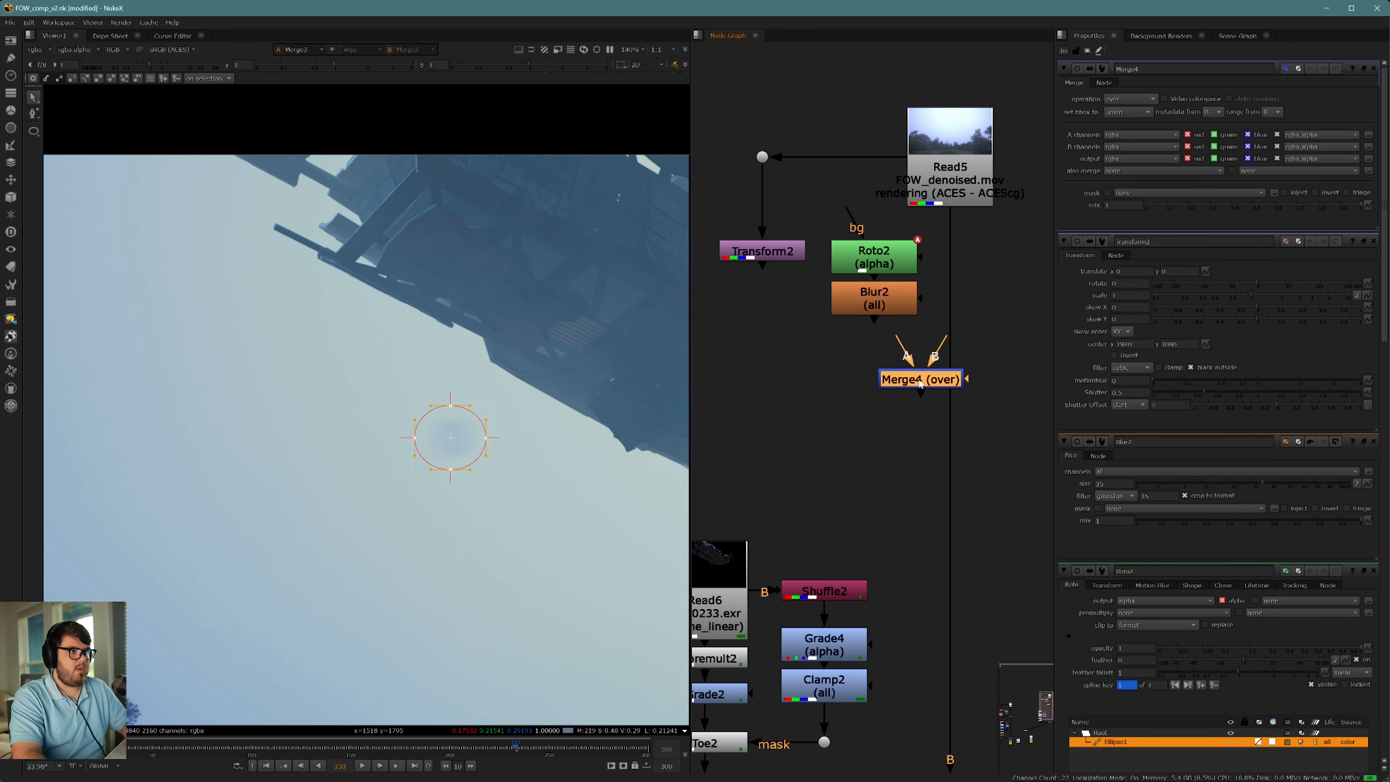
drag(921, 378, 764, 256)
ctrl+drag(856, 328, 762, 405)
click(941, 405)
key(1)
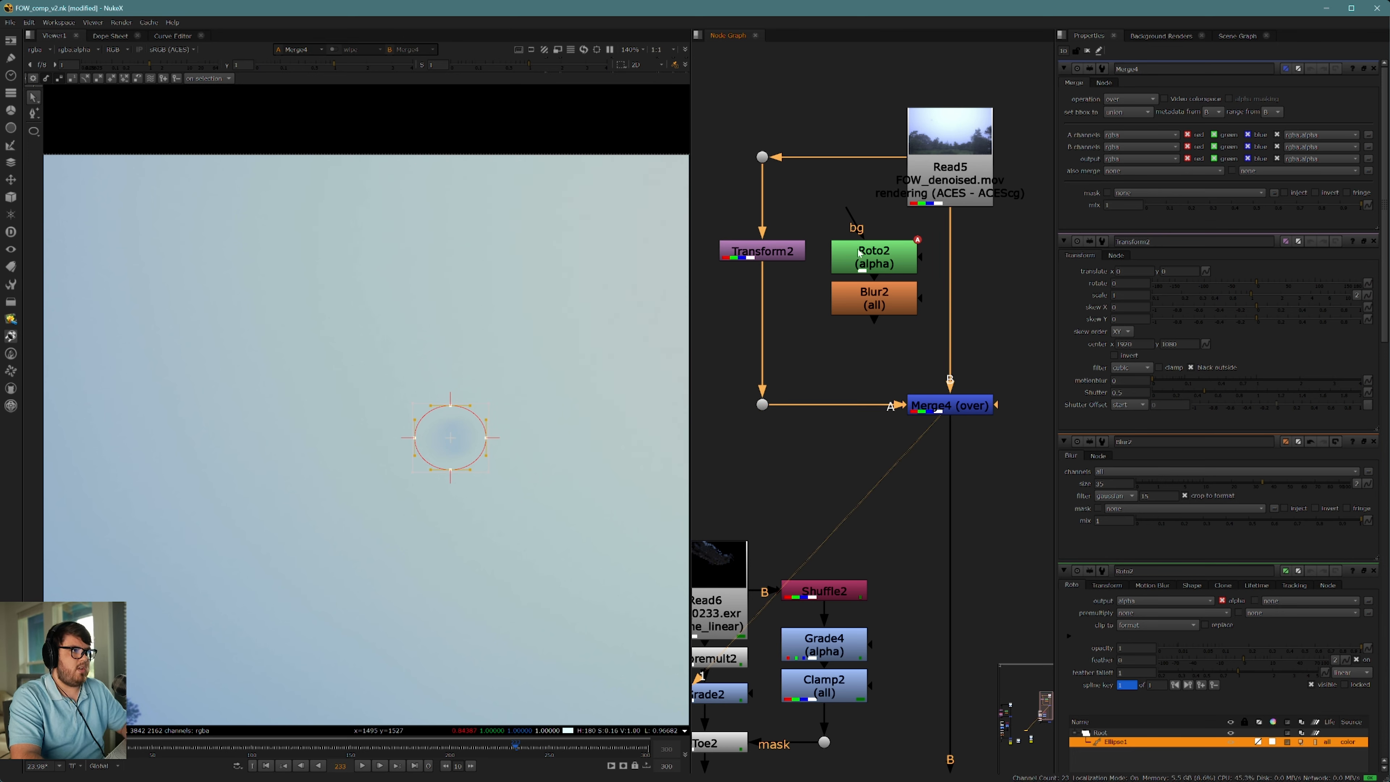
Step: Shift the Transform's plate copy down so clean sky fills the ellipse, comparing the result with the node disabled
middle_drag(801, 341, 897, 387)
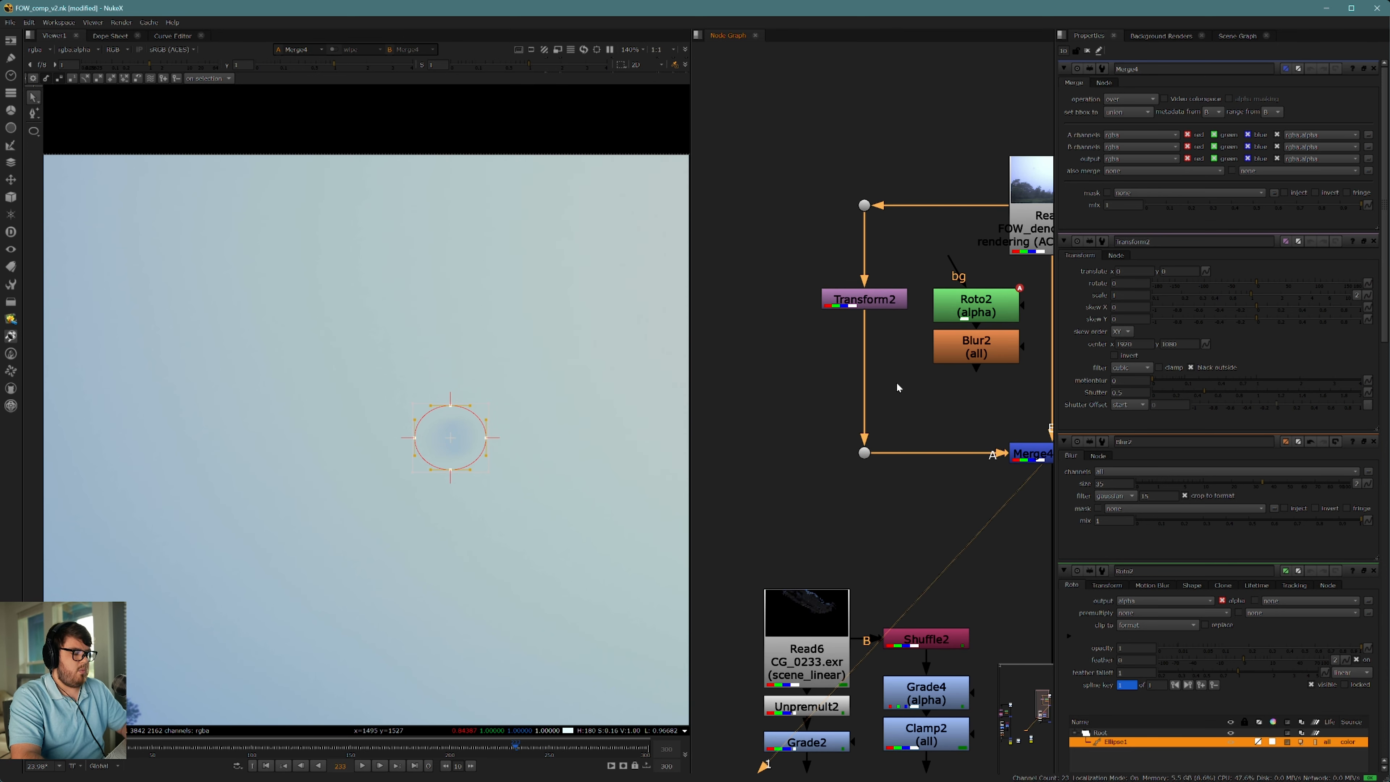
double_click(888, 300)
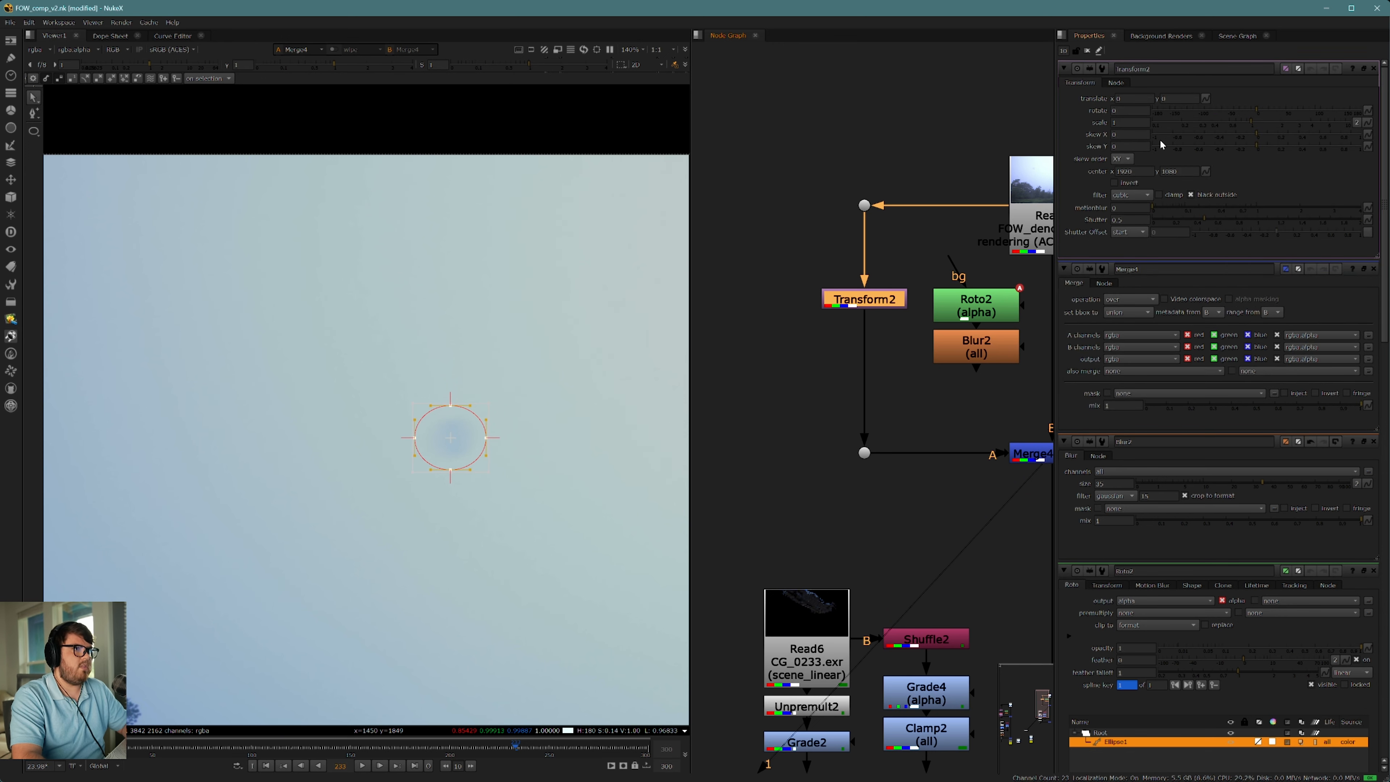
scroll(533, 454, down, 5)
drag(537, 452, 534, 475)
scroll(402, 389, up, 1)
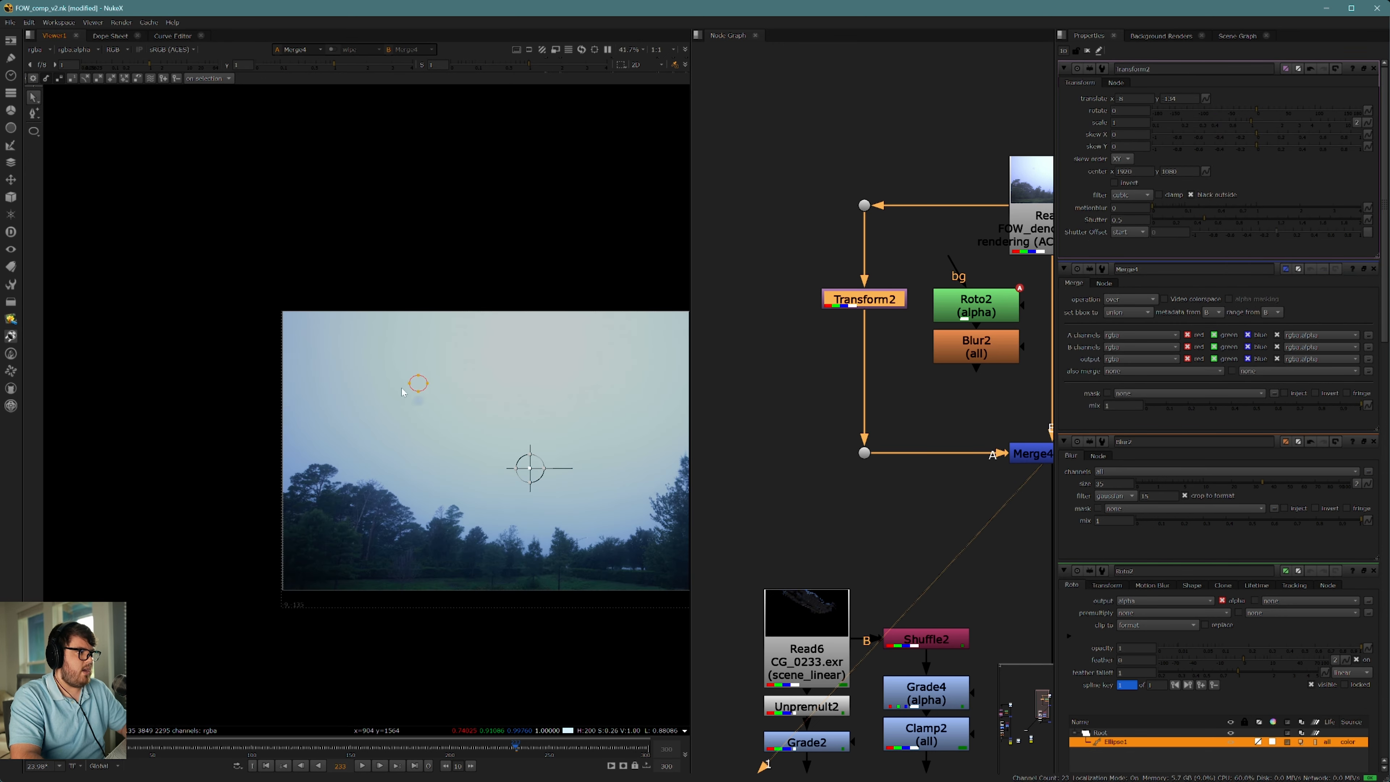
scroll(402, 392, up, 4)
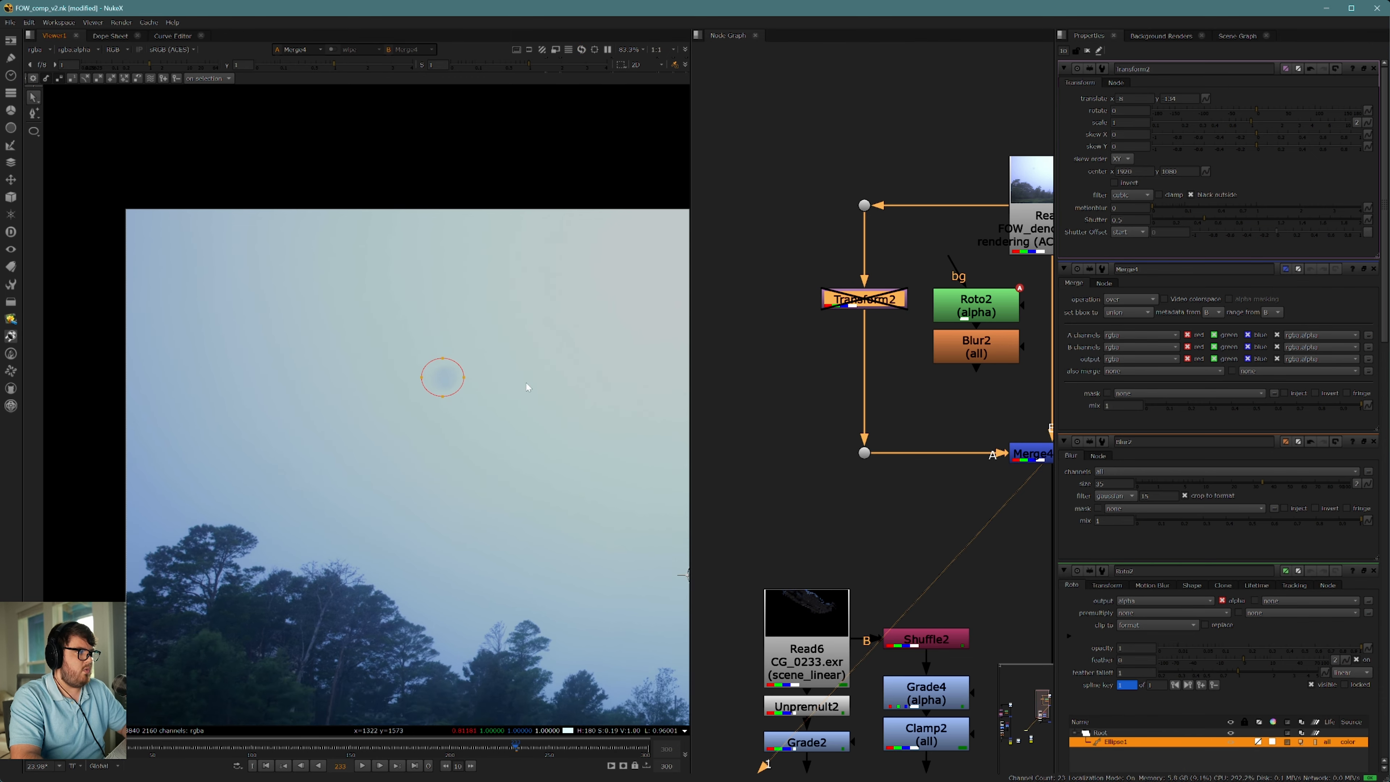
key(d)
middle_drag(567, 336, 530, 334)
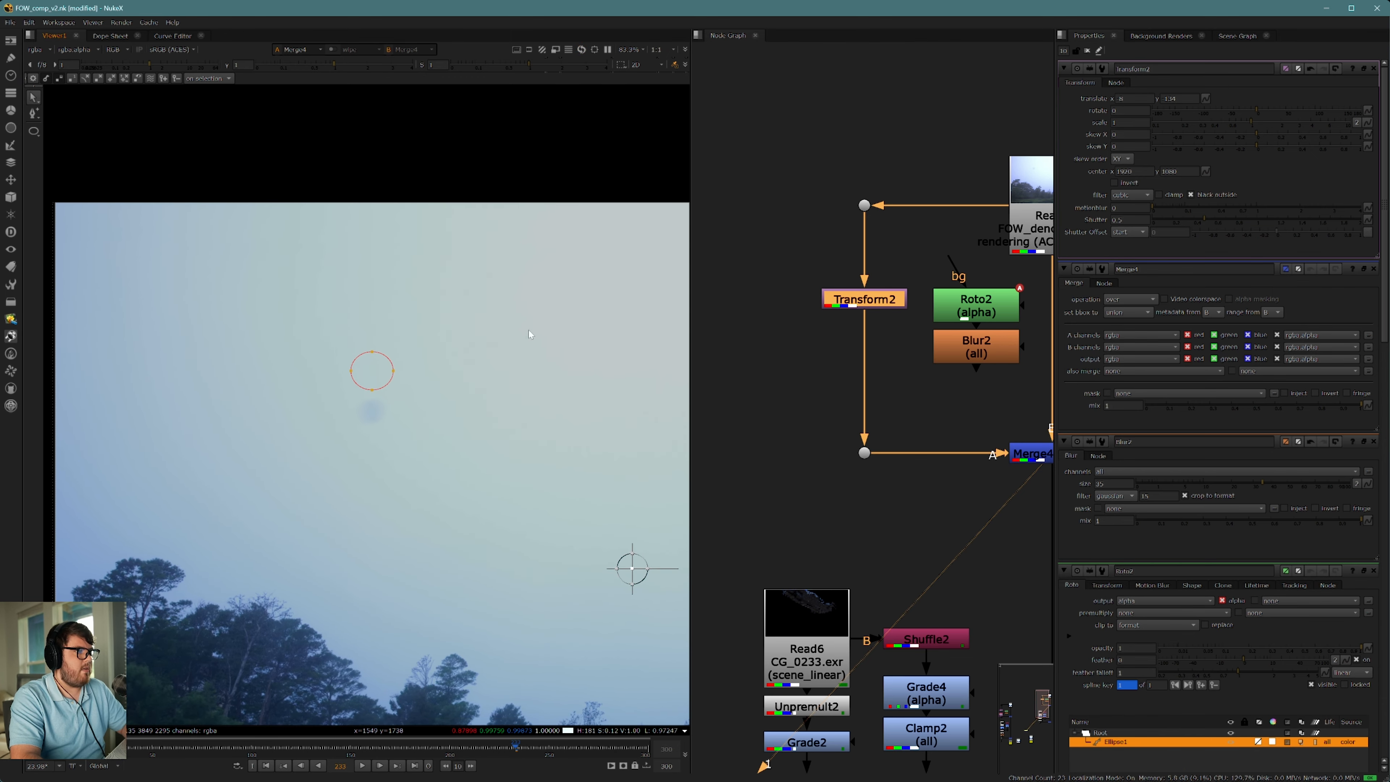
Step: Insert a Copy node below the Transform and connect its A input to the Blur to copy the mask into alpha
middle_drag(915, 340, 870, 328)
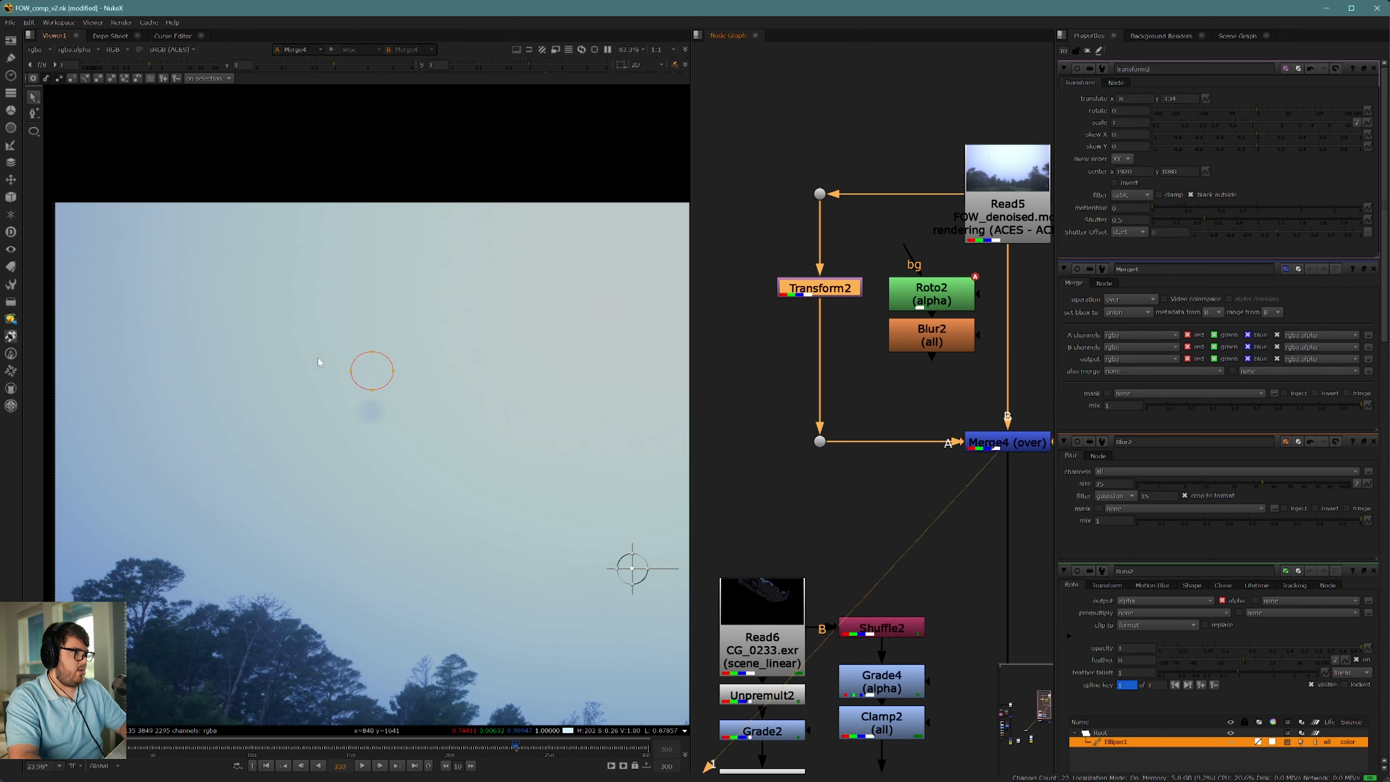
scroll(396, 372, up, 3)
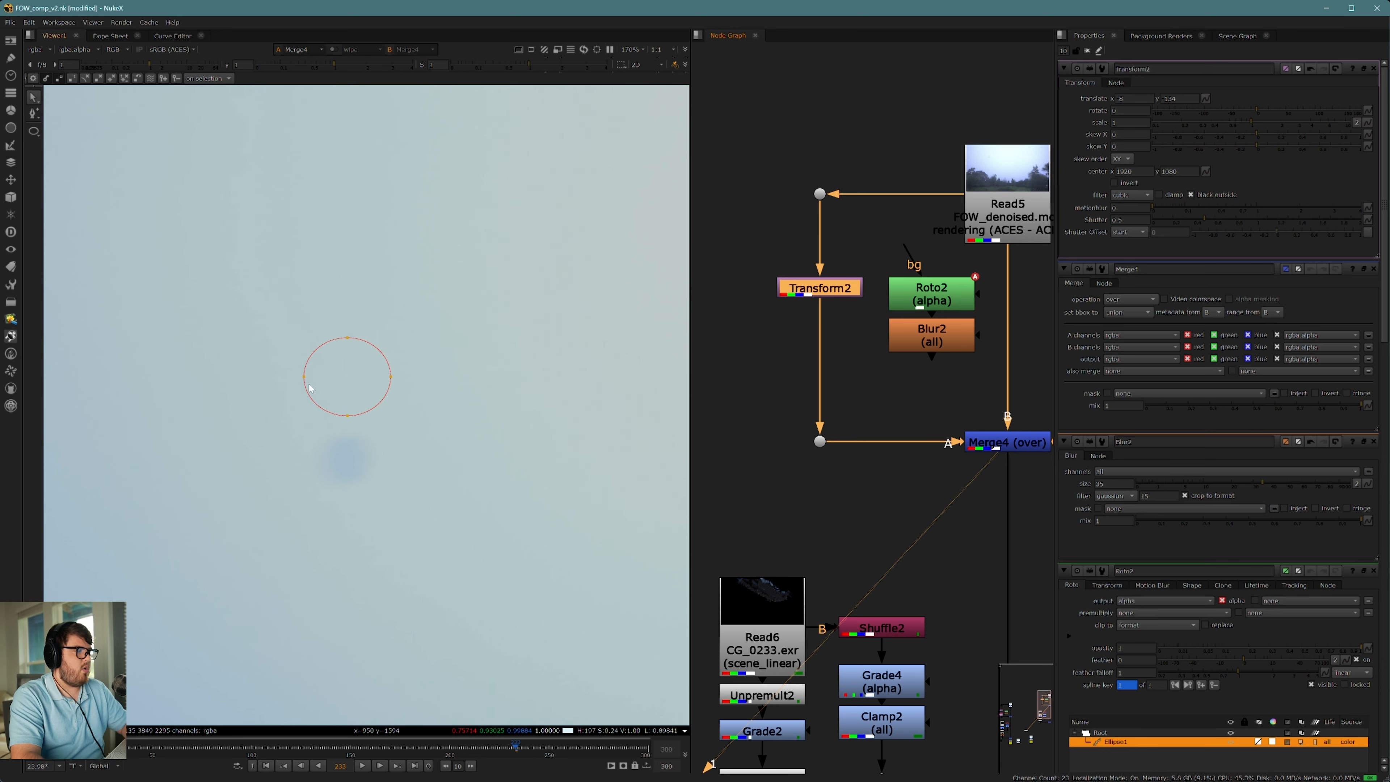
click(858, 341)
key(k)
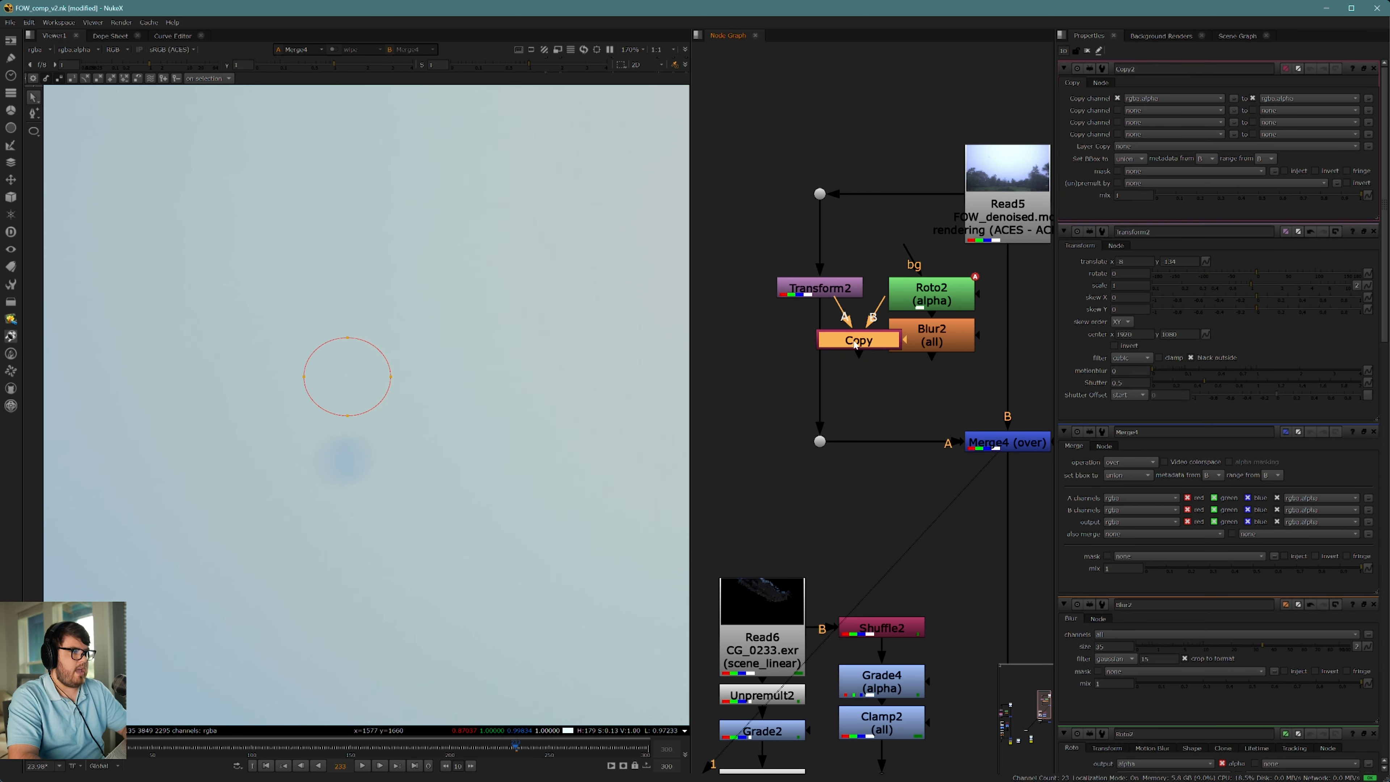
drag(859, 341, 930, 341)
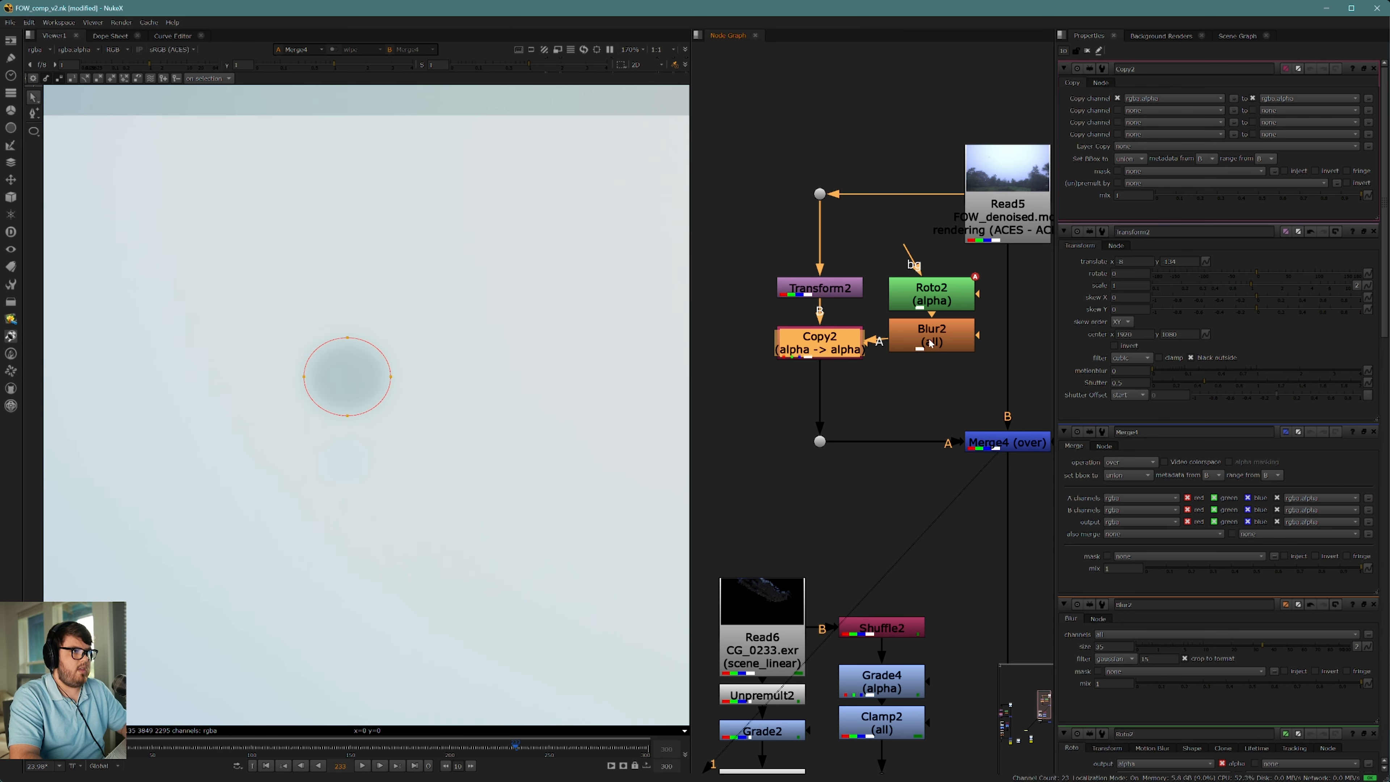
Step: Move the Roto and Blur nodes slightly away from the Copy node, insert a Premult below the Copy, and view it
drag(874, 259, 956, 357)
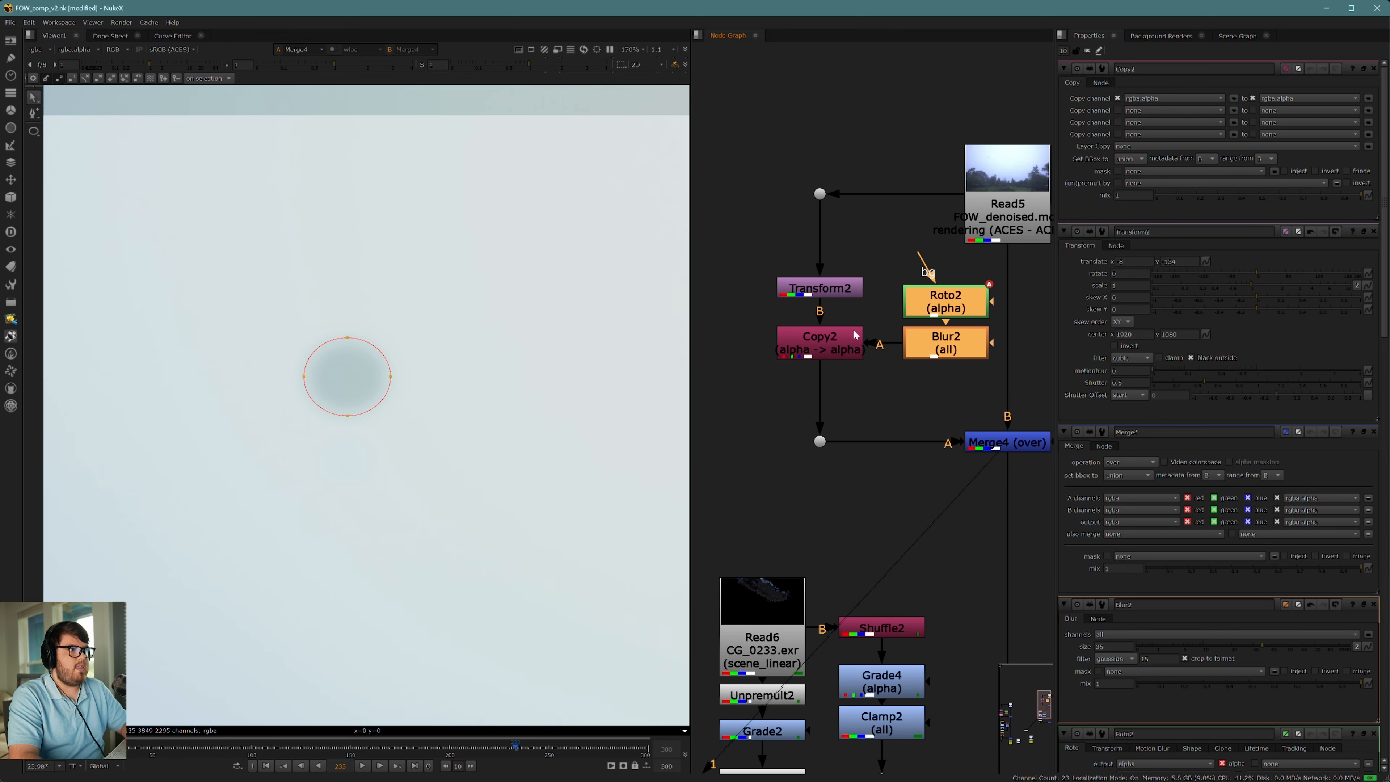
scroll(326, 305, down, 5)
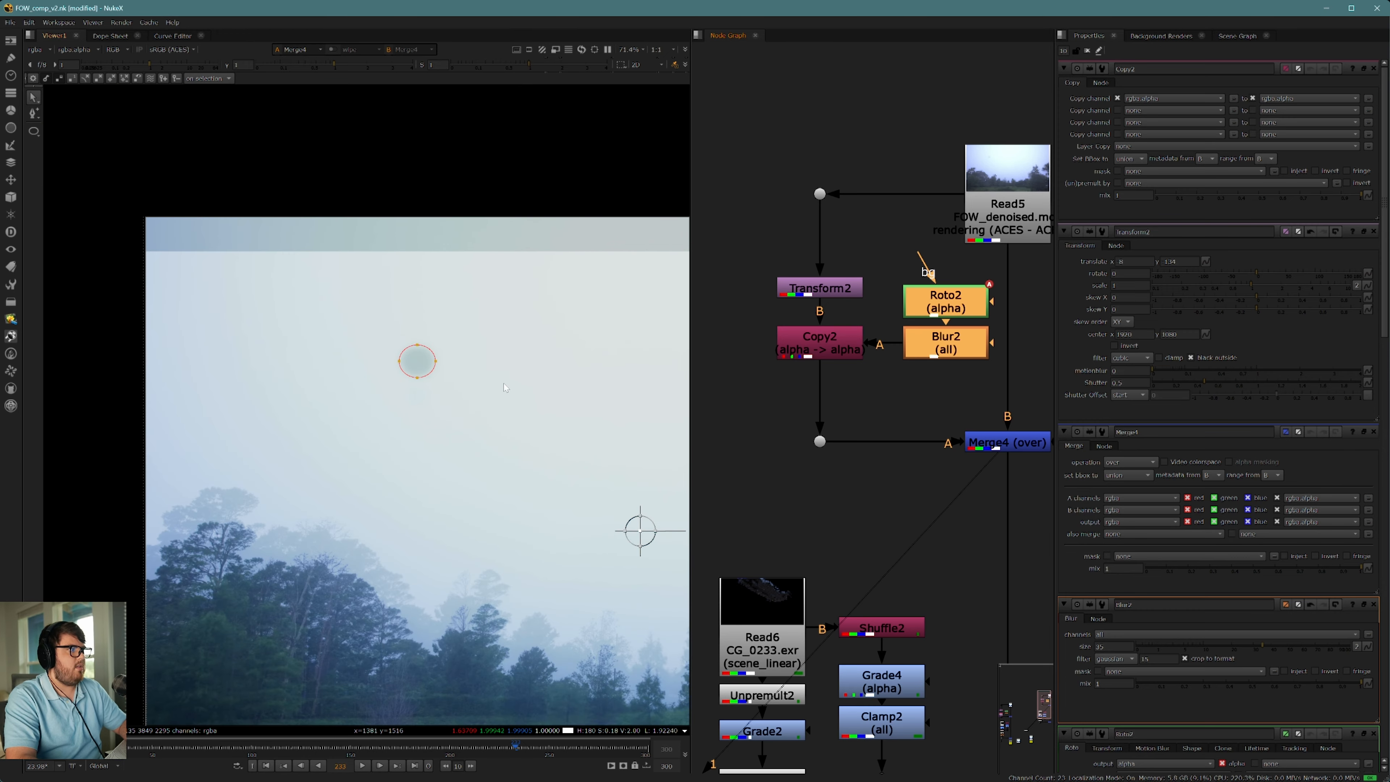
click(826, 346)
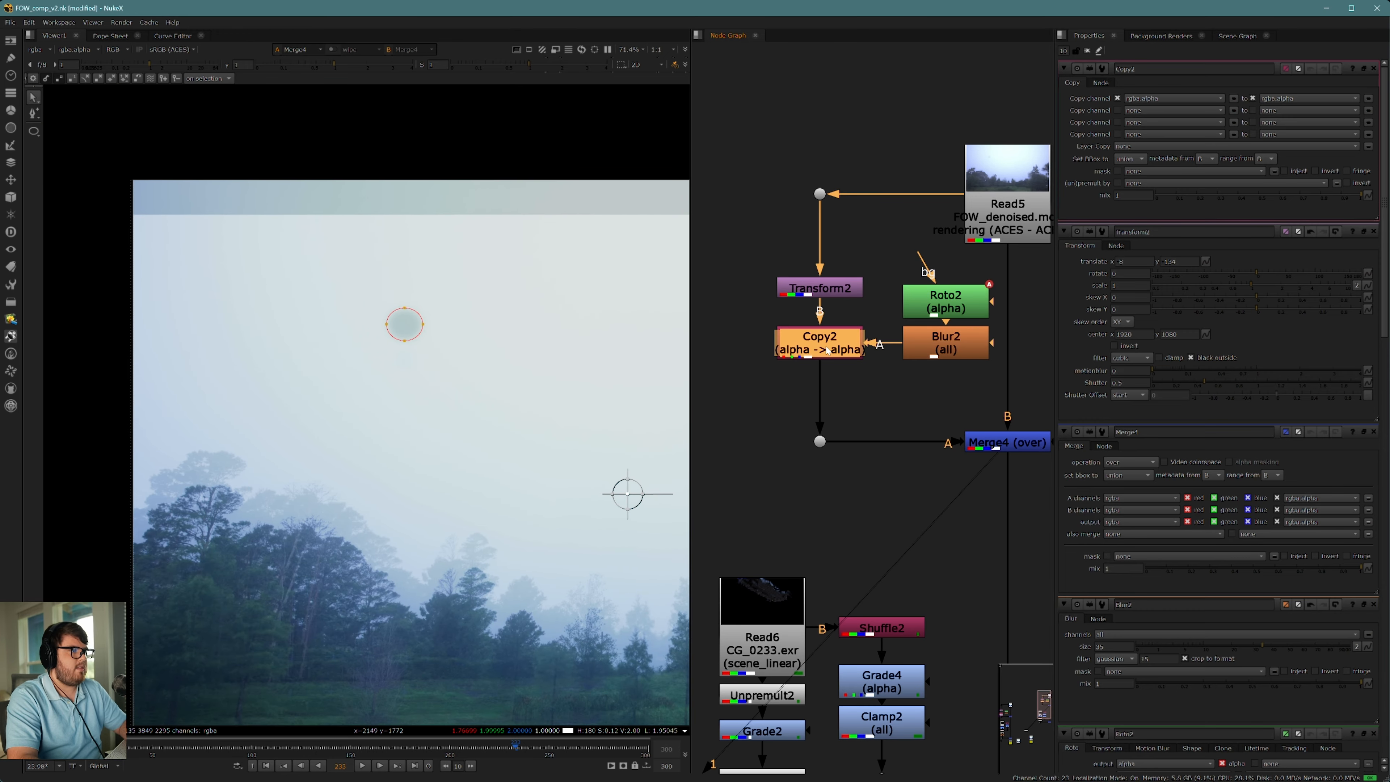
key(Tab)
text(pr)
key(Return)
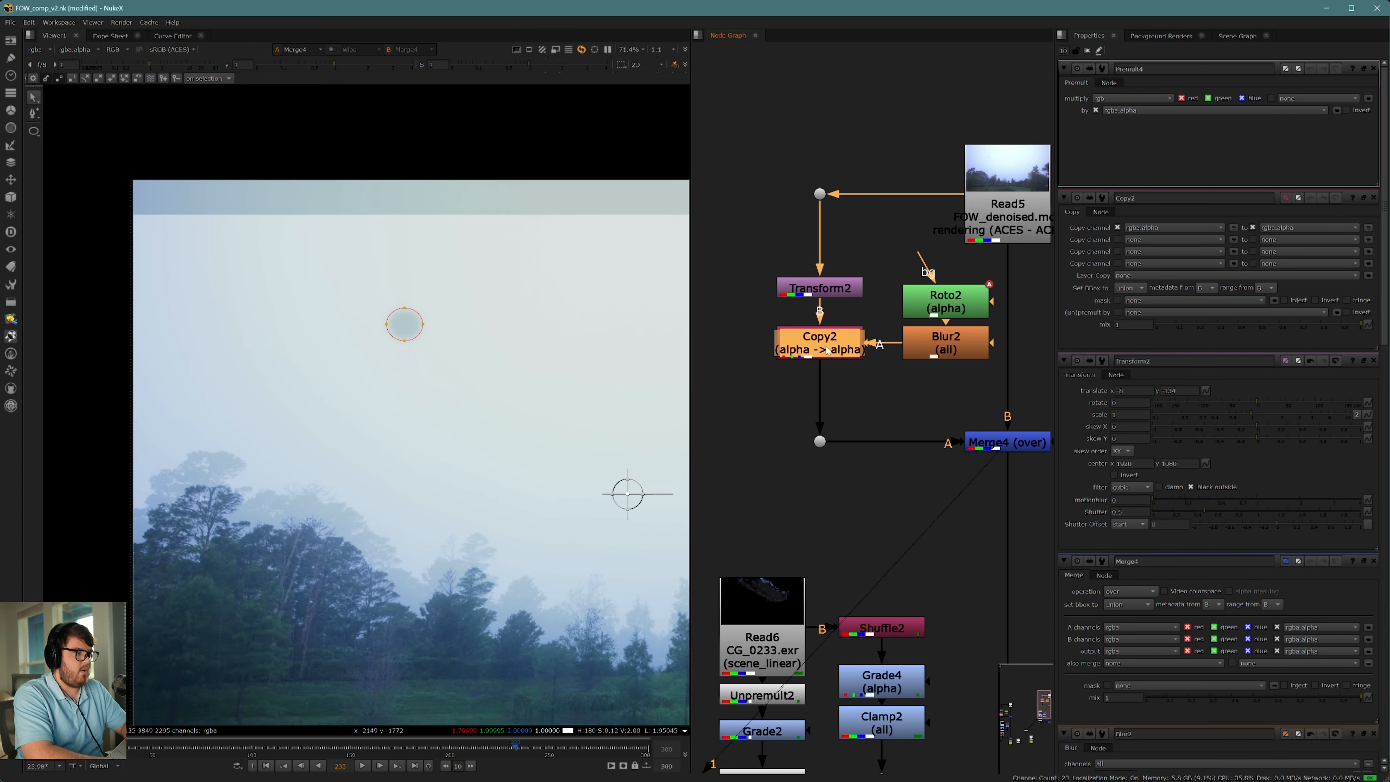
scroll(386, 336, up, 6)
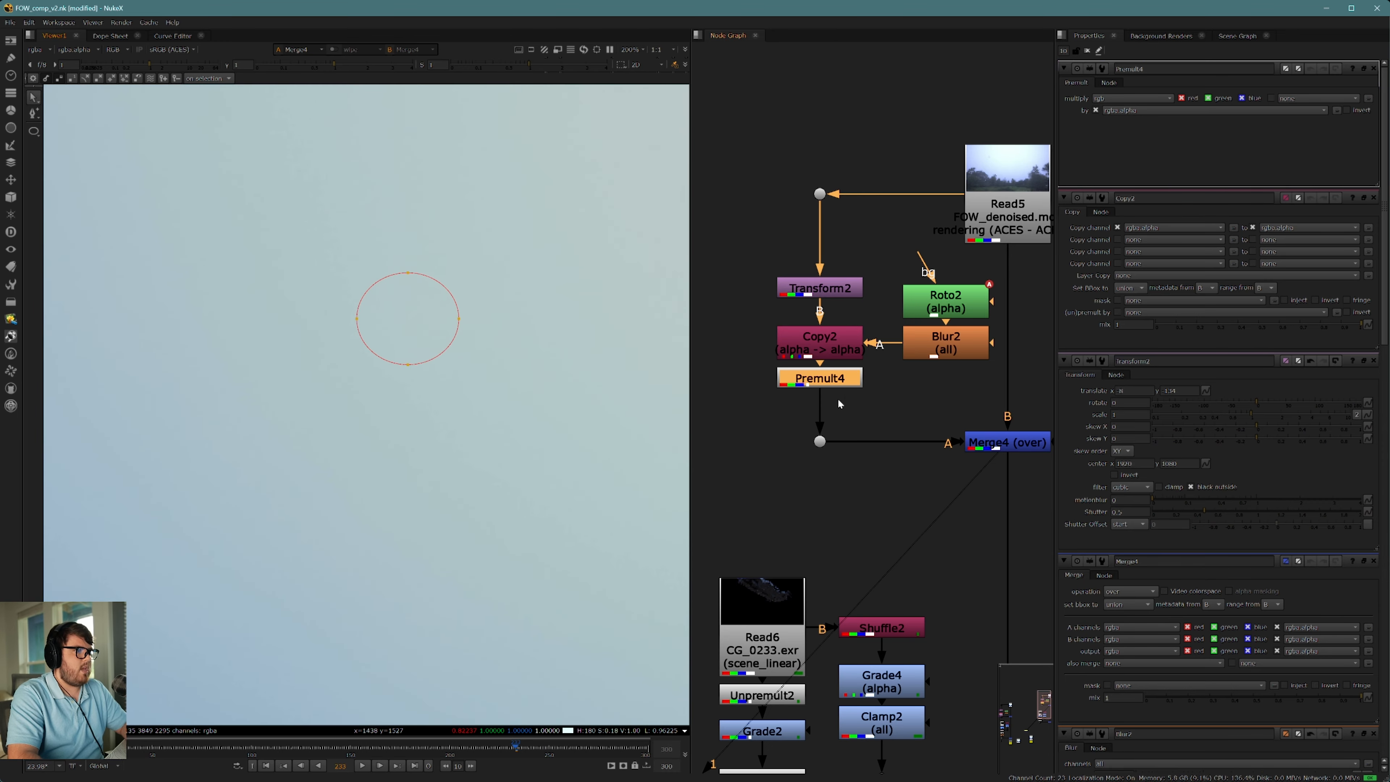
key(1)
scroll(428, 342, down, 4)
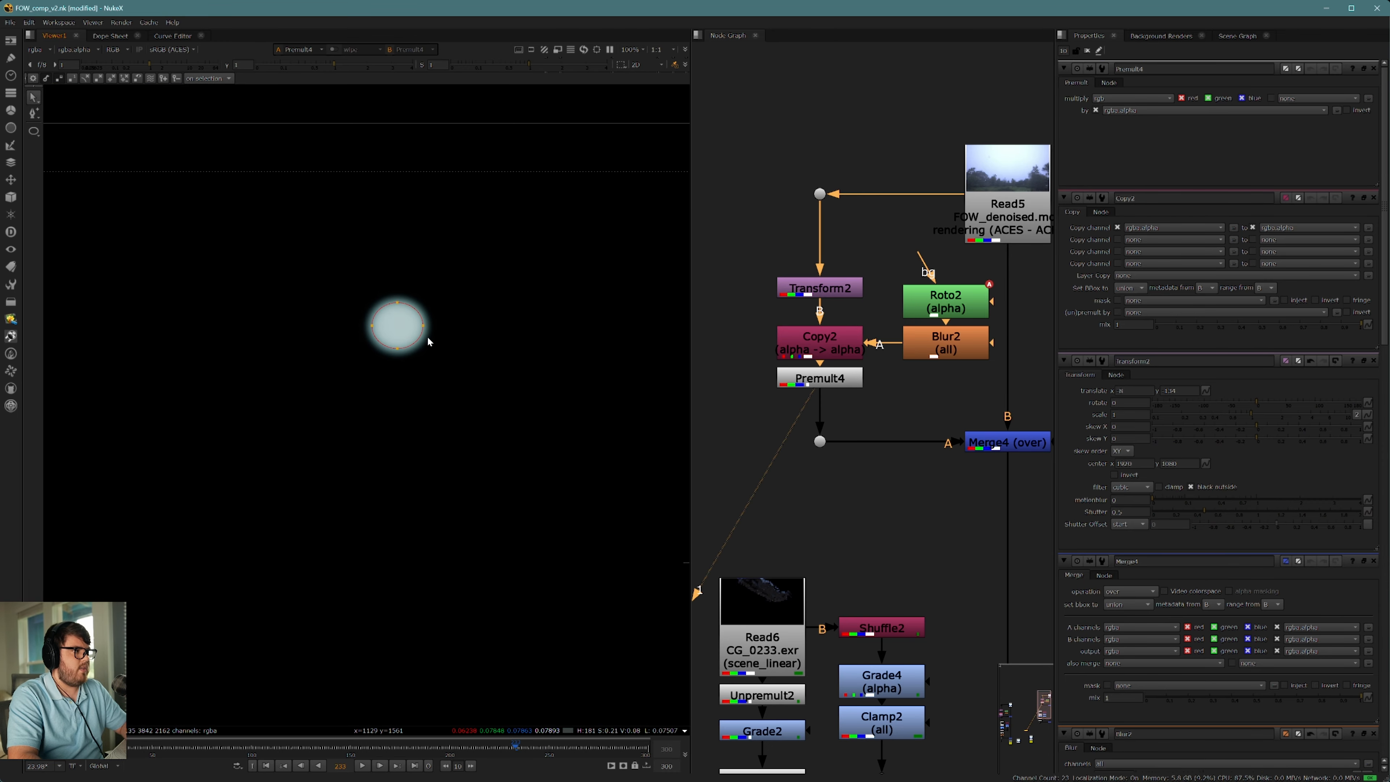
Step: Reposition the Transform's plate copy while viewing the premultiplied sky patch, keeping it shifted downward
click(800, 291)
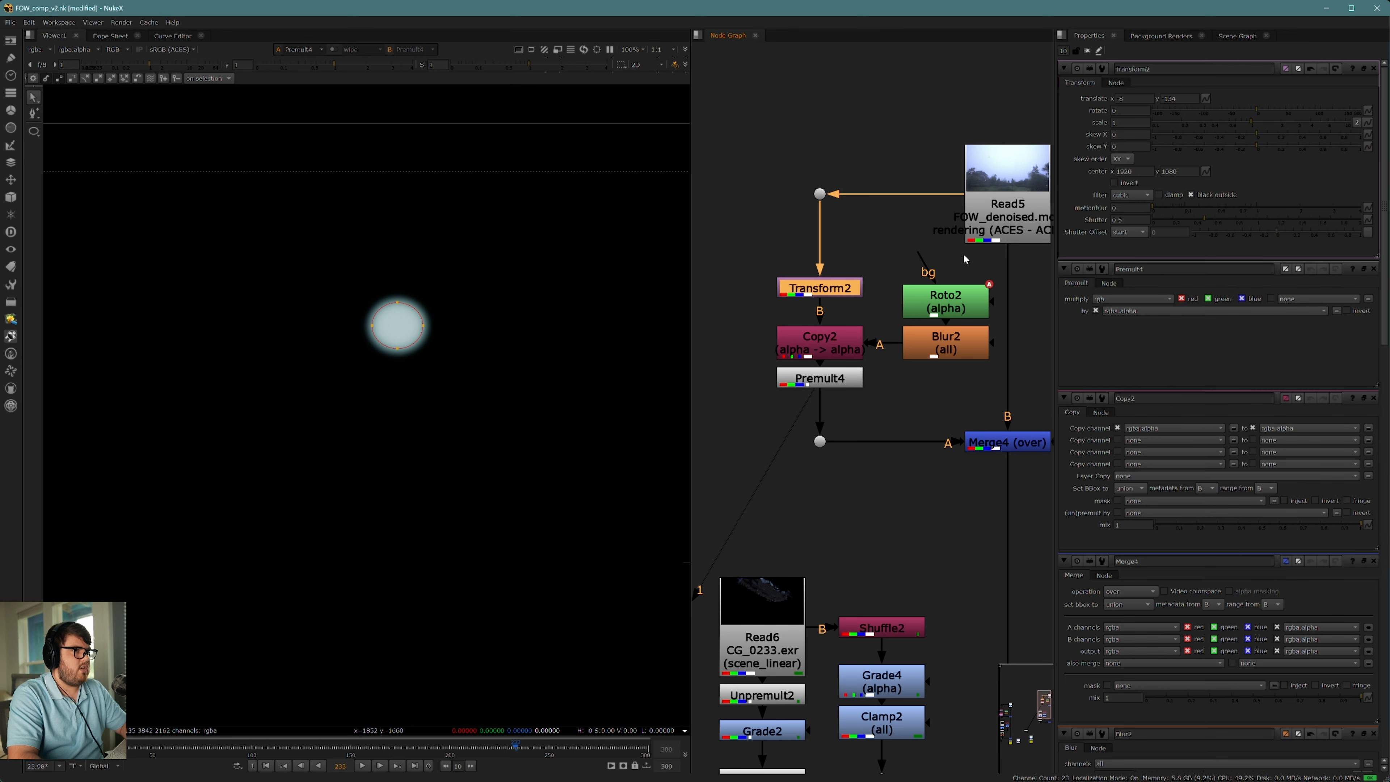
scroll(520, 433, down, 5)
middle_drag(572, 452, 549, 438)
drag(579, 472, 576, 452)
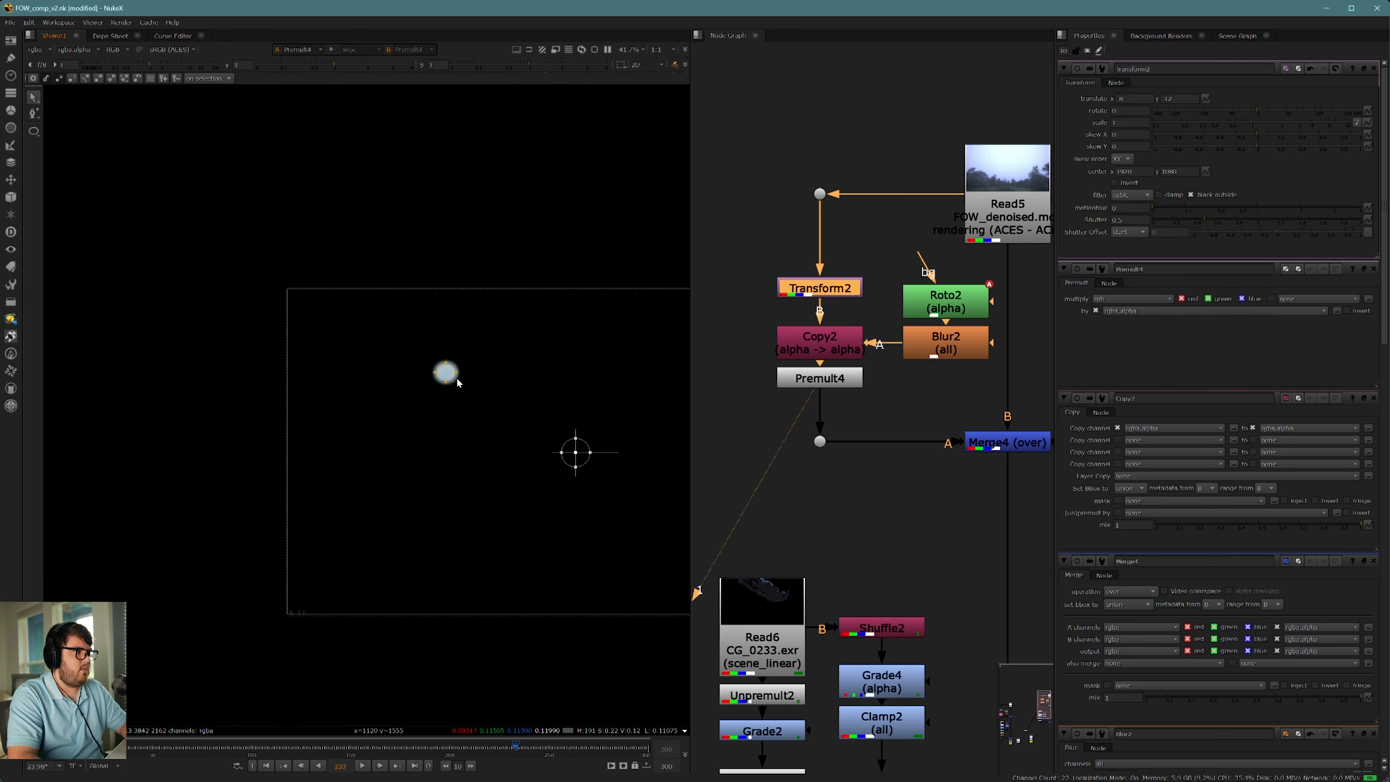
scroll(577, 441, up, 2)
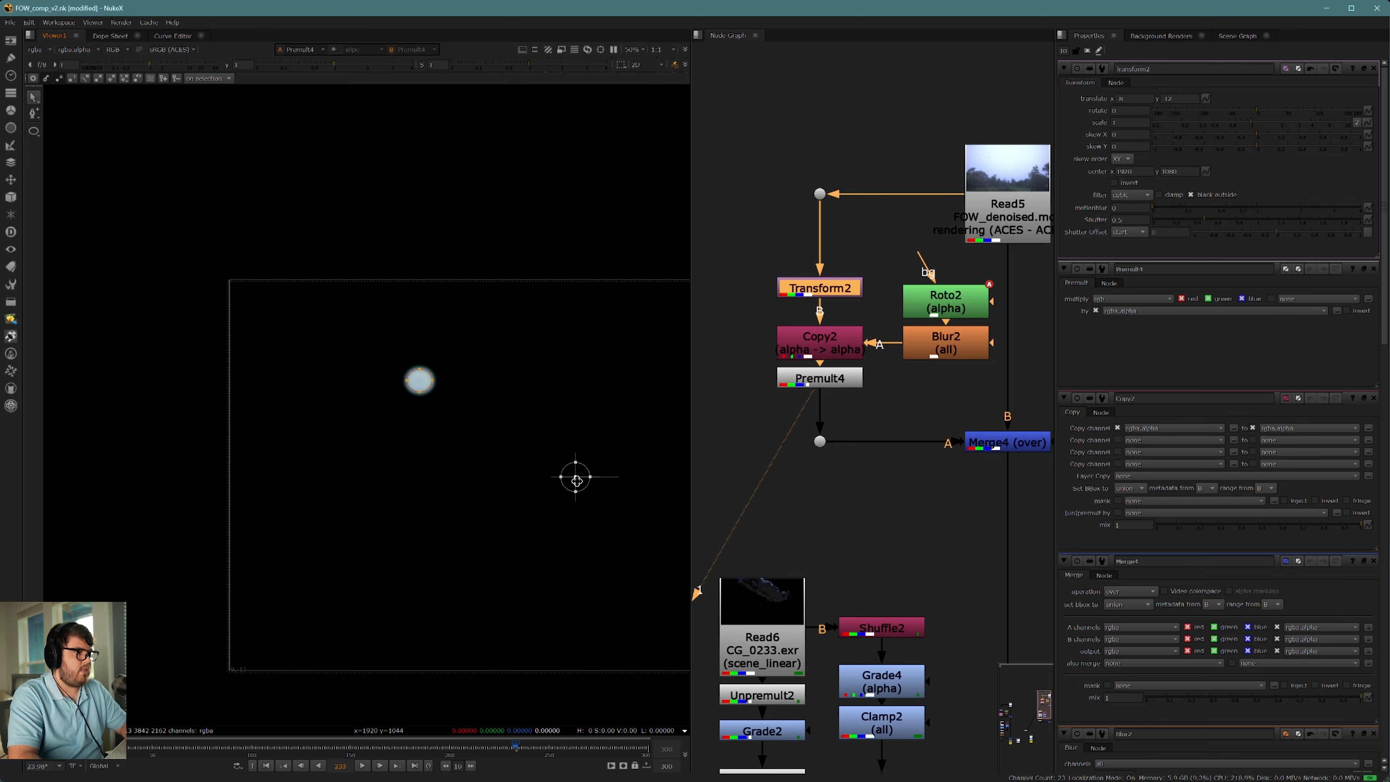
drag(576, 481, 578, 502)
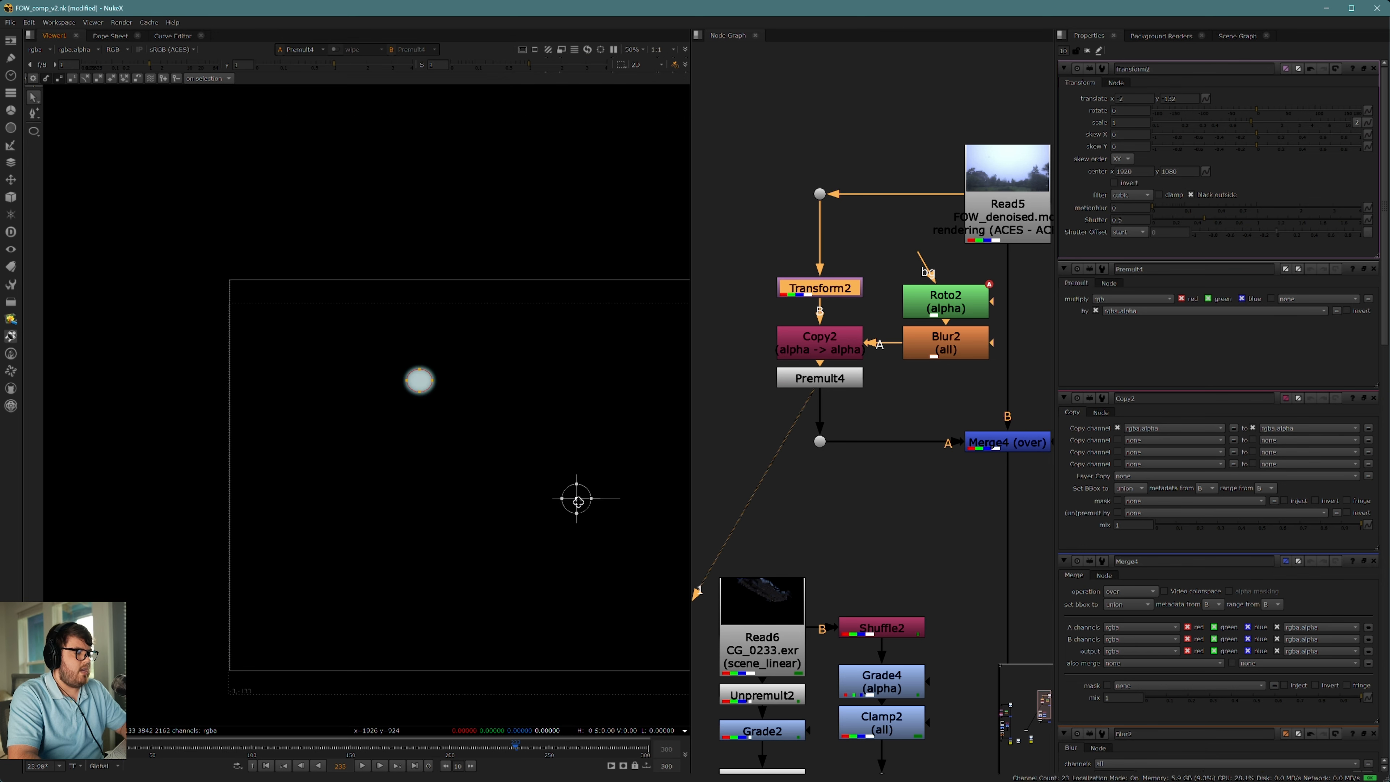
scroll(454, 317, up, 6)
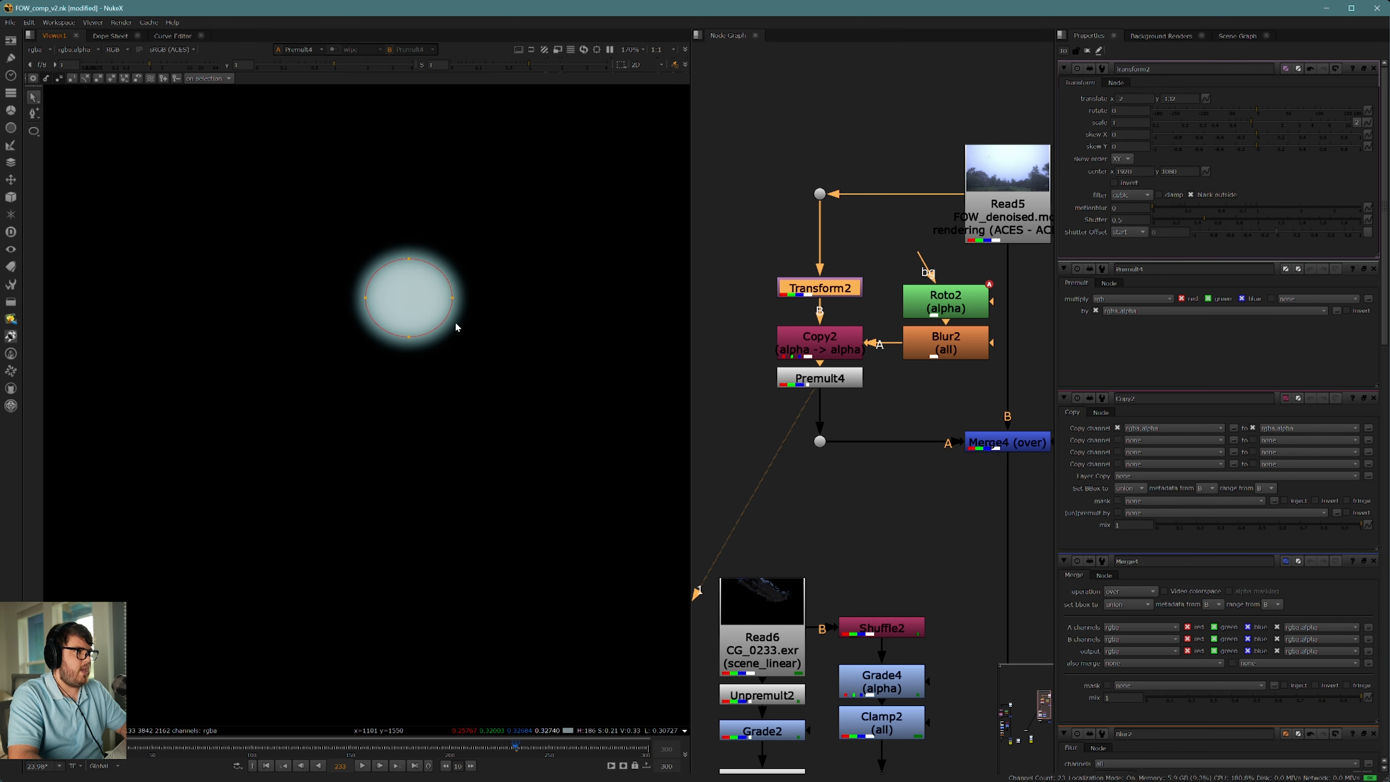
Step: View the Merge that puts the patch over the plate, inspect the sky, and close all open node properties
click(1006, 445)
key(1)
click(787, 397)
scroll(467, 313, down, 4)
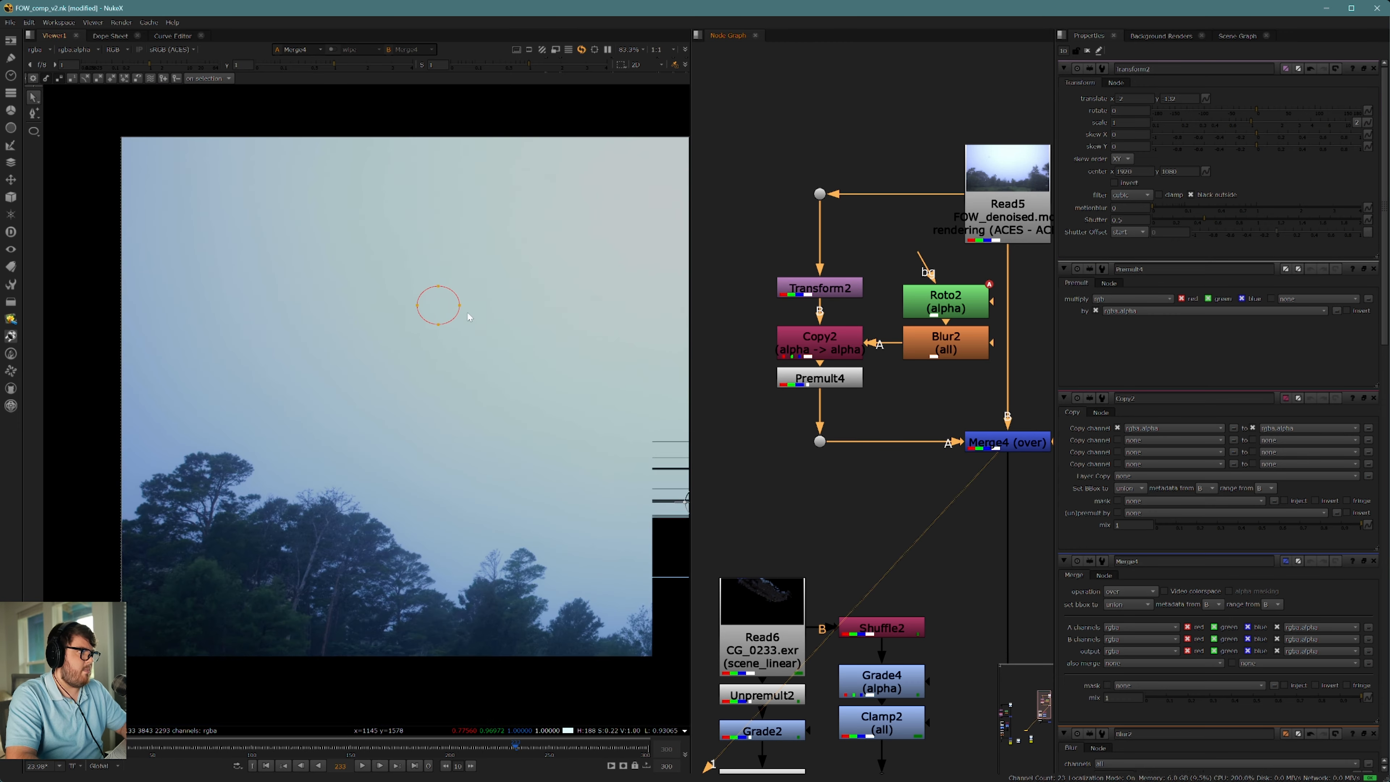
middle_drag(478, 342, 431, 412)
scroll(396, 376, up, 6)
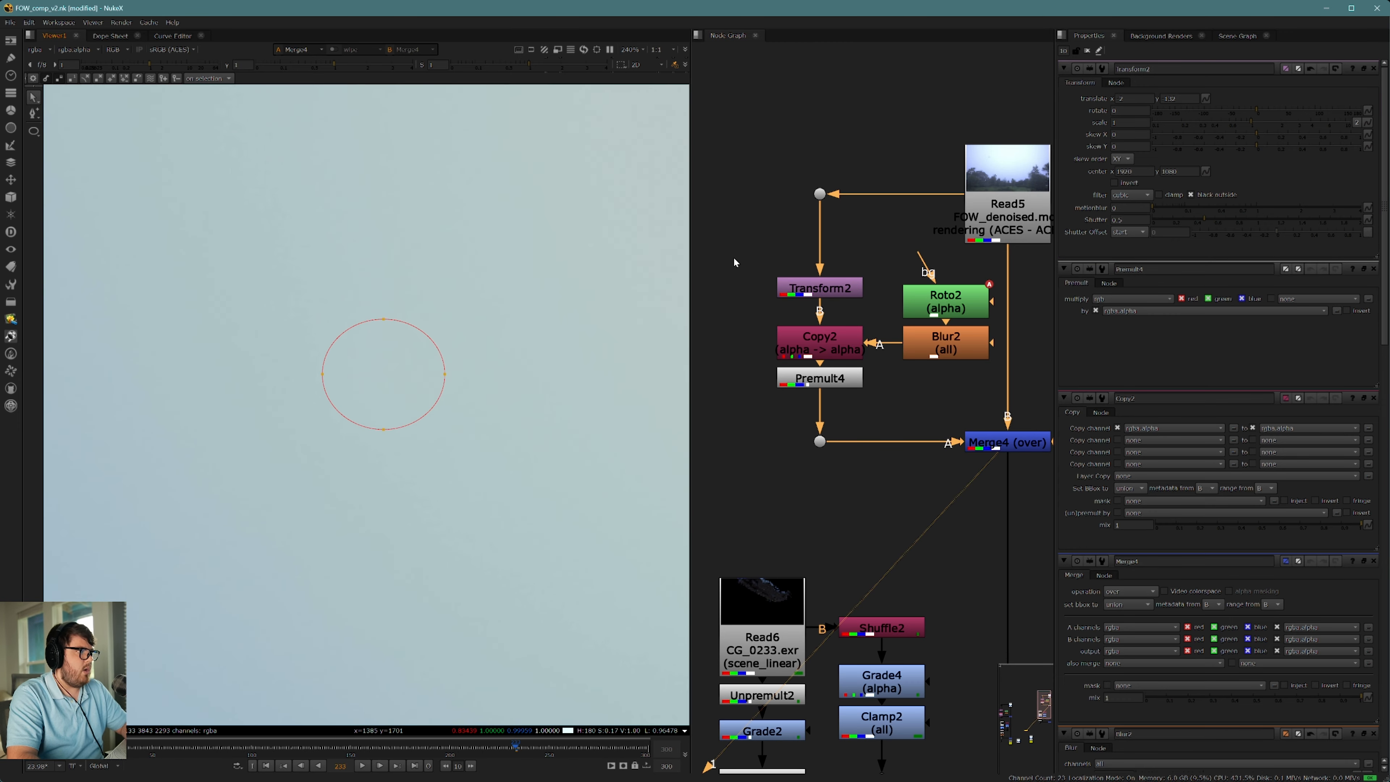
click(1086, 51)
scroll(419, 303, down, 6)
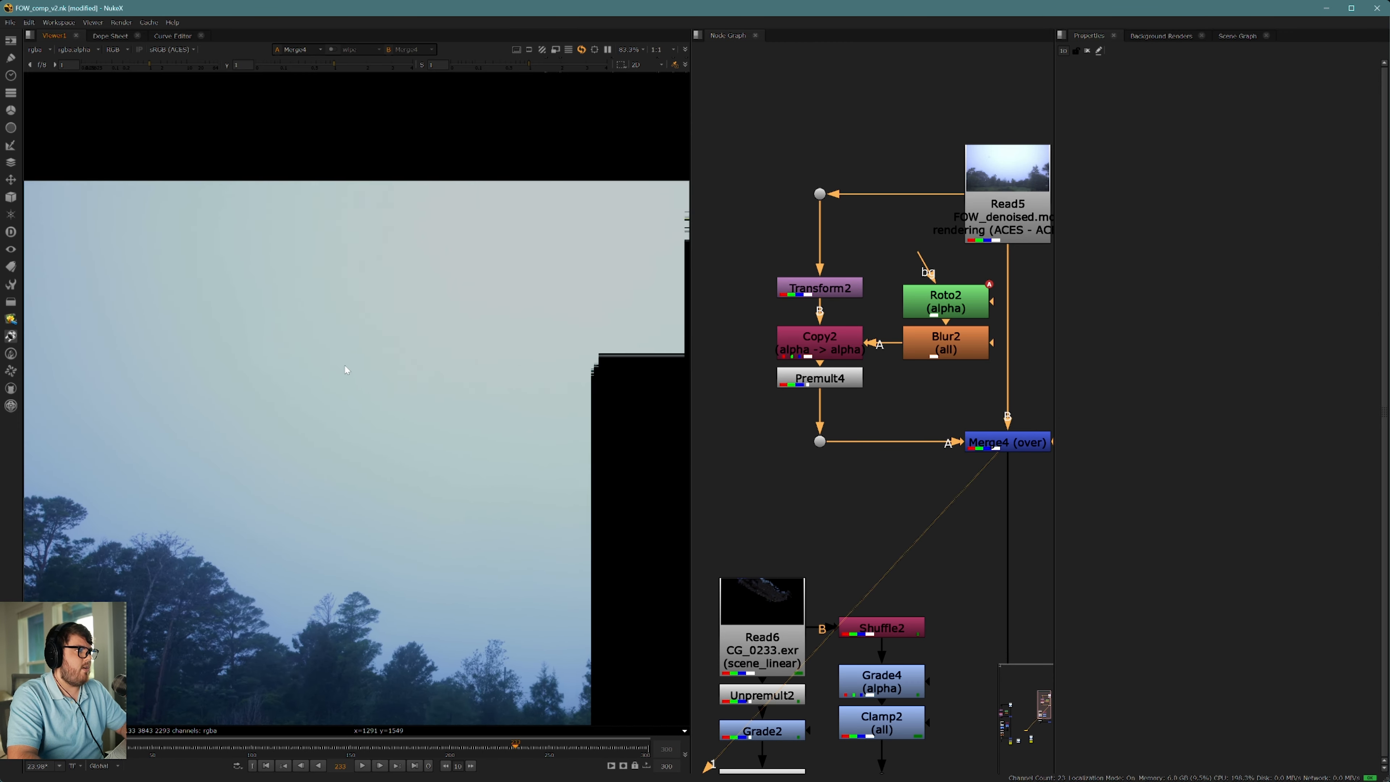
scroll(383, 388, down, 2)
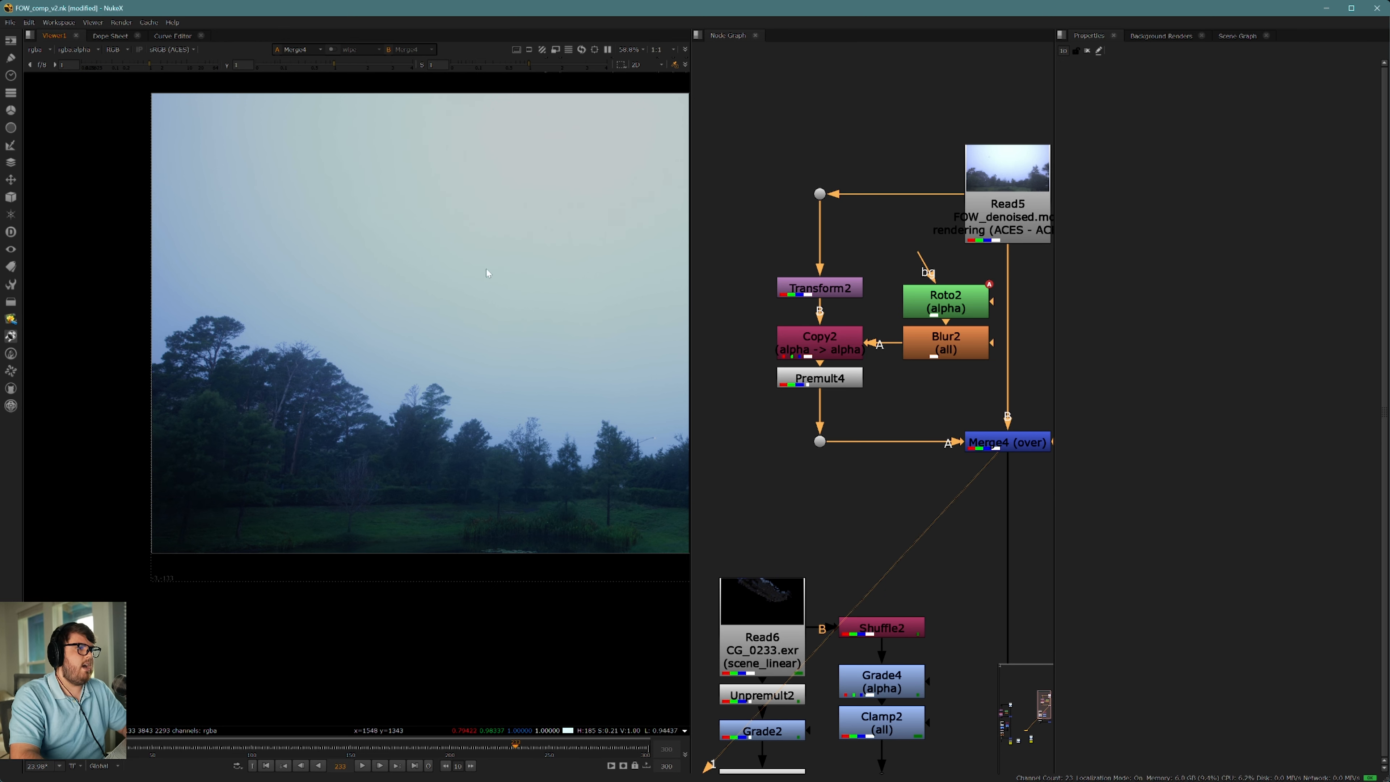
middle_drag(925, 416, 900, 419)
key(p)
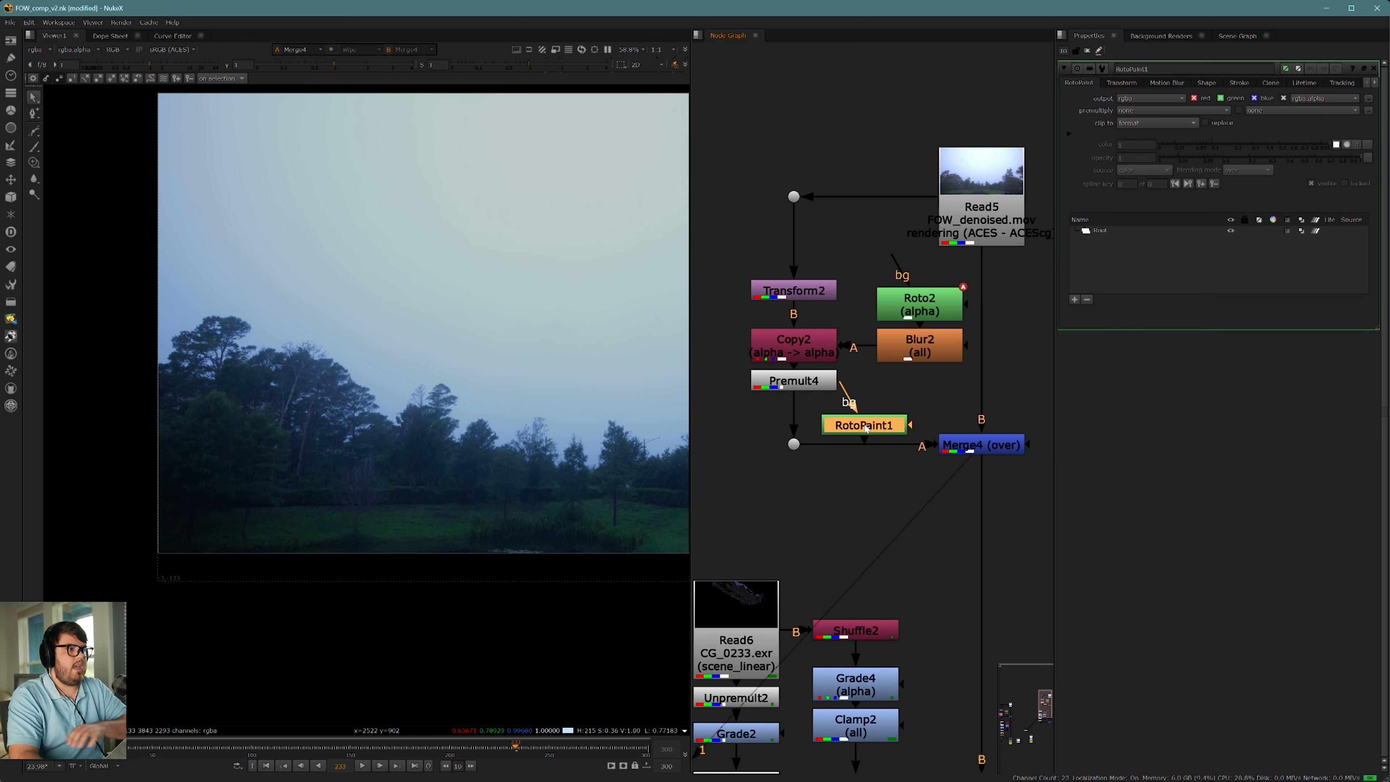
key(Delete)
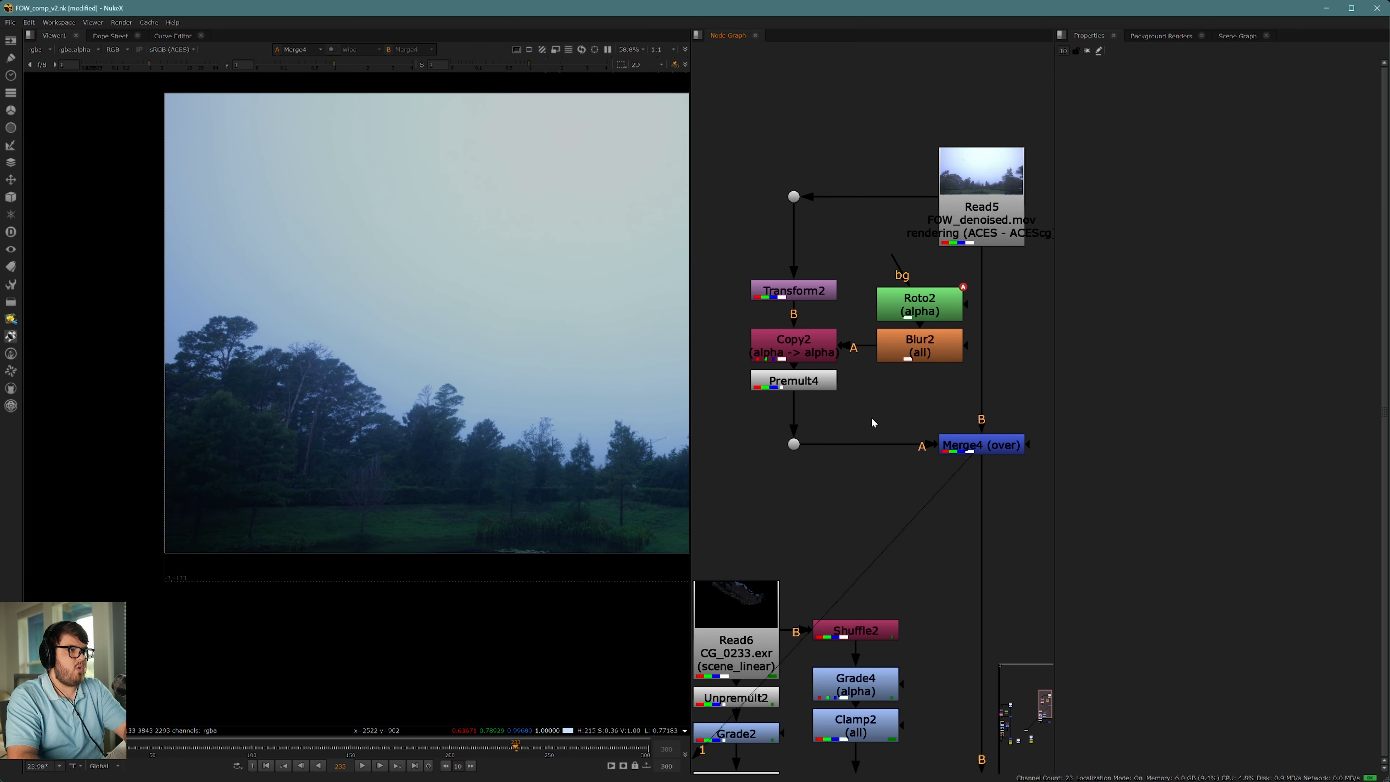
Step: Insert a Crop node below the patch's Premult and enable its reformat option
middle_drag(906, 387, 888, 432)
middle_drag(484, 255, 431, 301)
click(801, 426)
key(Tab)
text(crop)
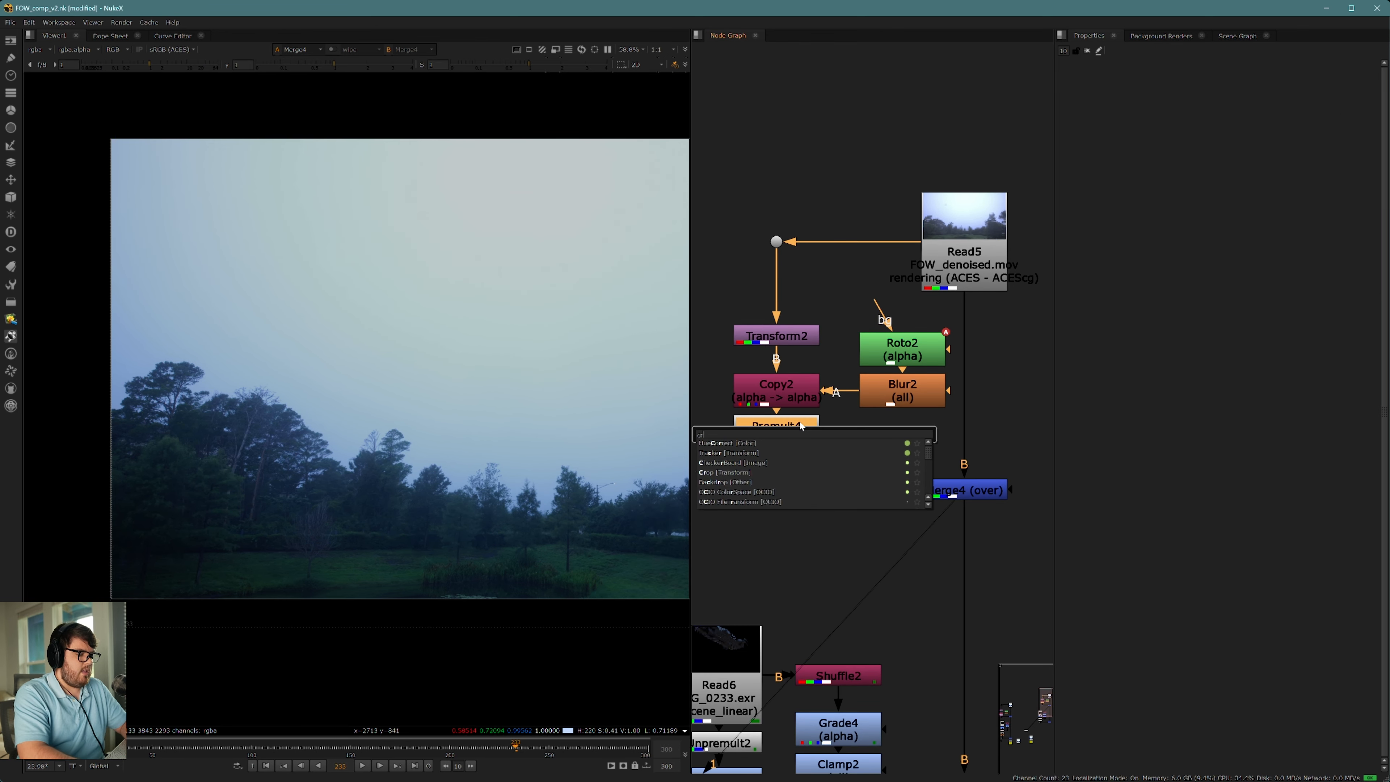
key(Return)
click(1097, 137)
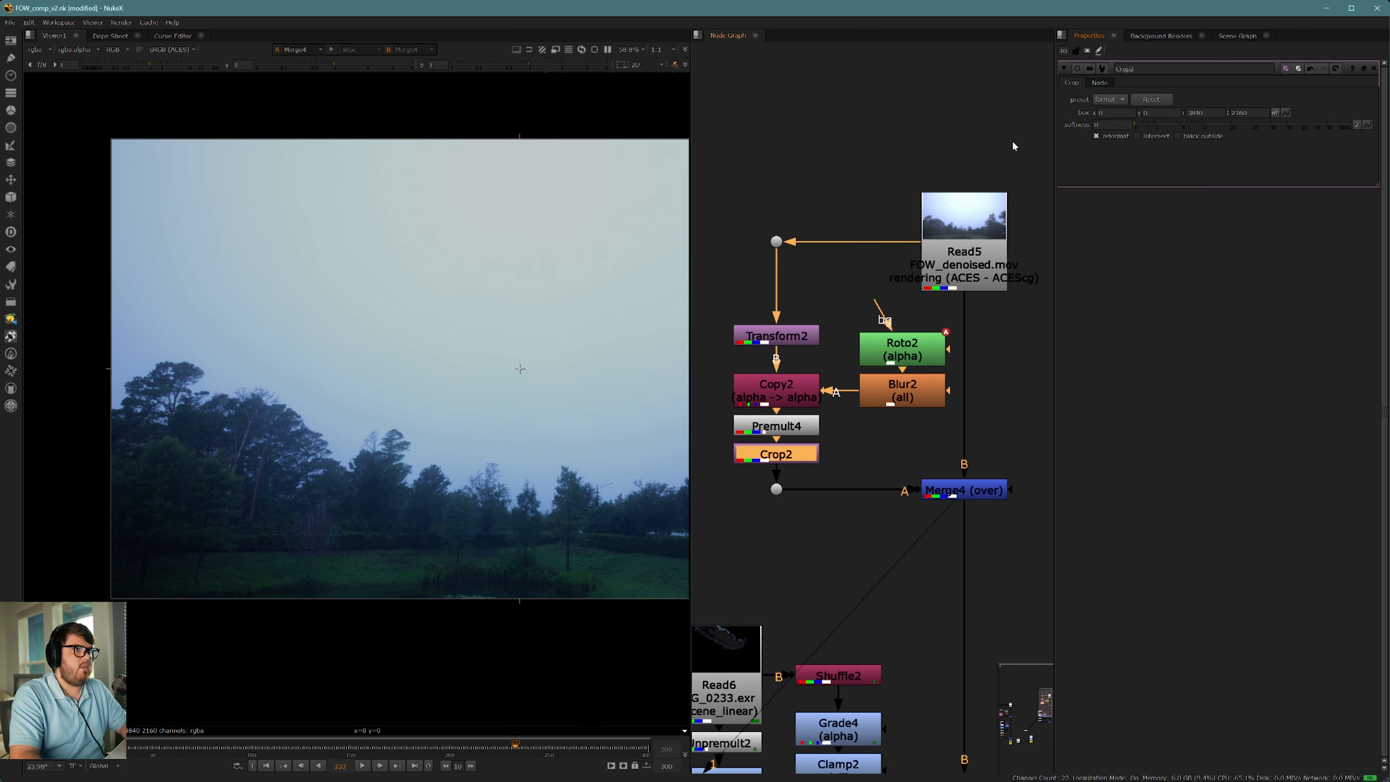
Step: Fit the frame in the viewer and compare the bounding box with the Crop disabled and enabled
key(f)
key(d)
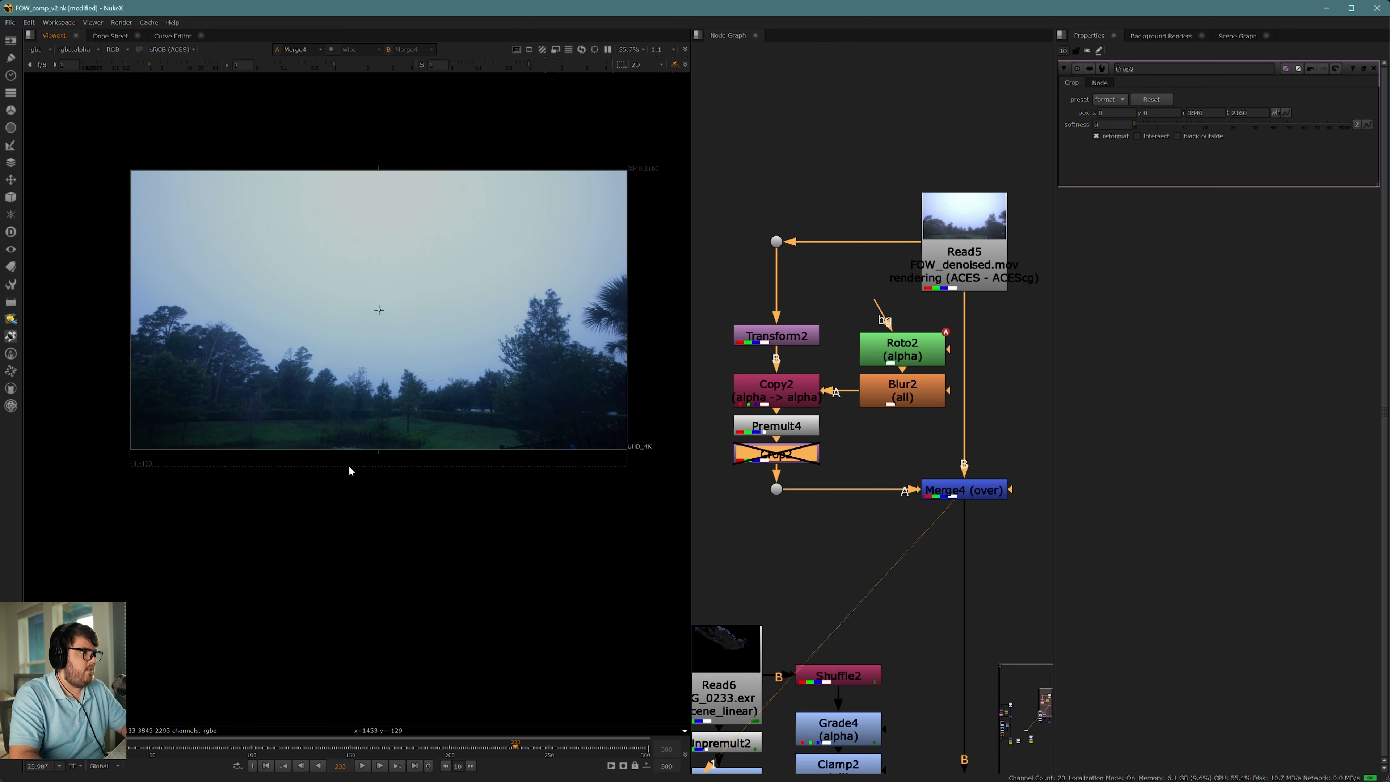
key(d)
key(d)
key(d)
scroll(905, 425, down, 5)
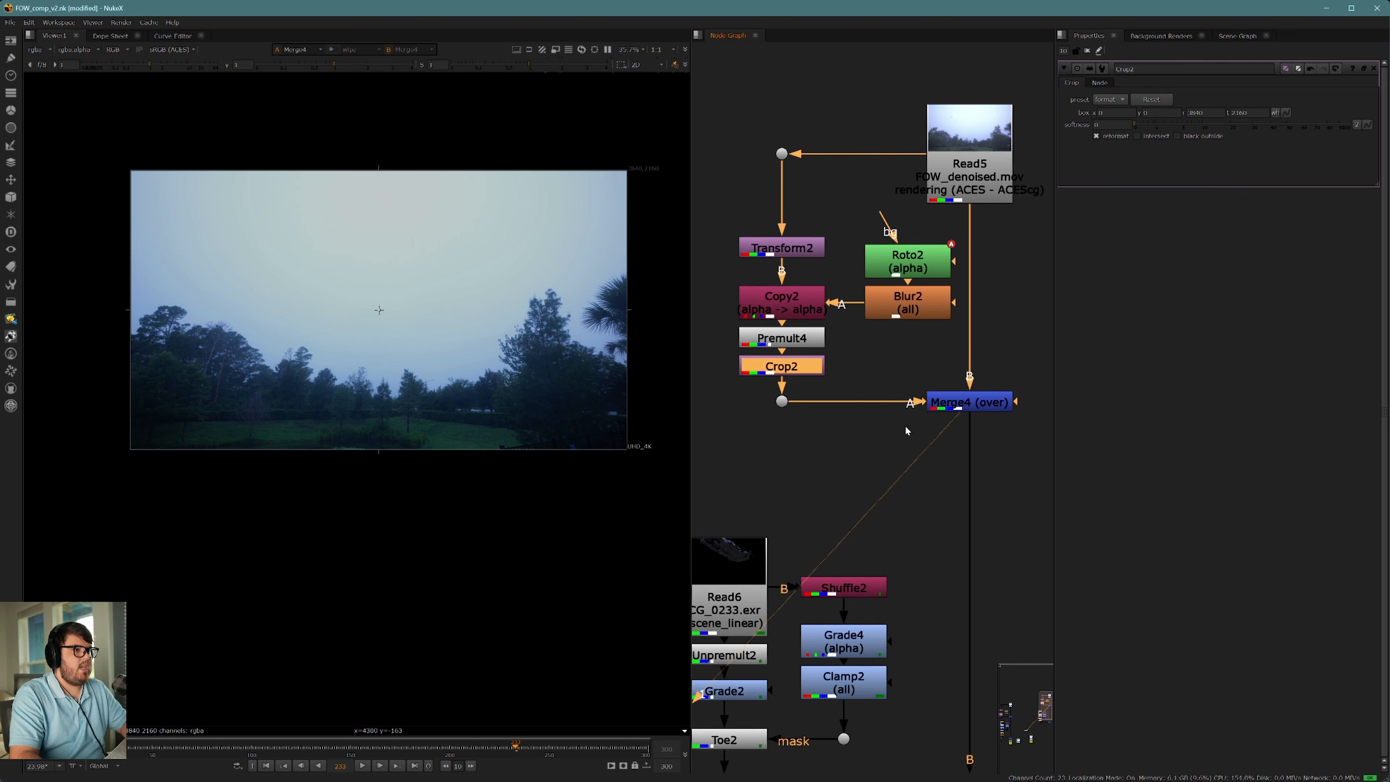
Step: View the Merge that puts the spaceship over the plate and inspect the ship against the patched sky
middle_drag(884, 406, 903, 99)
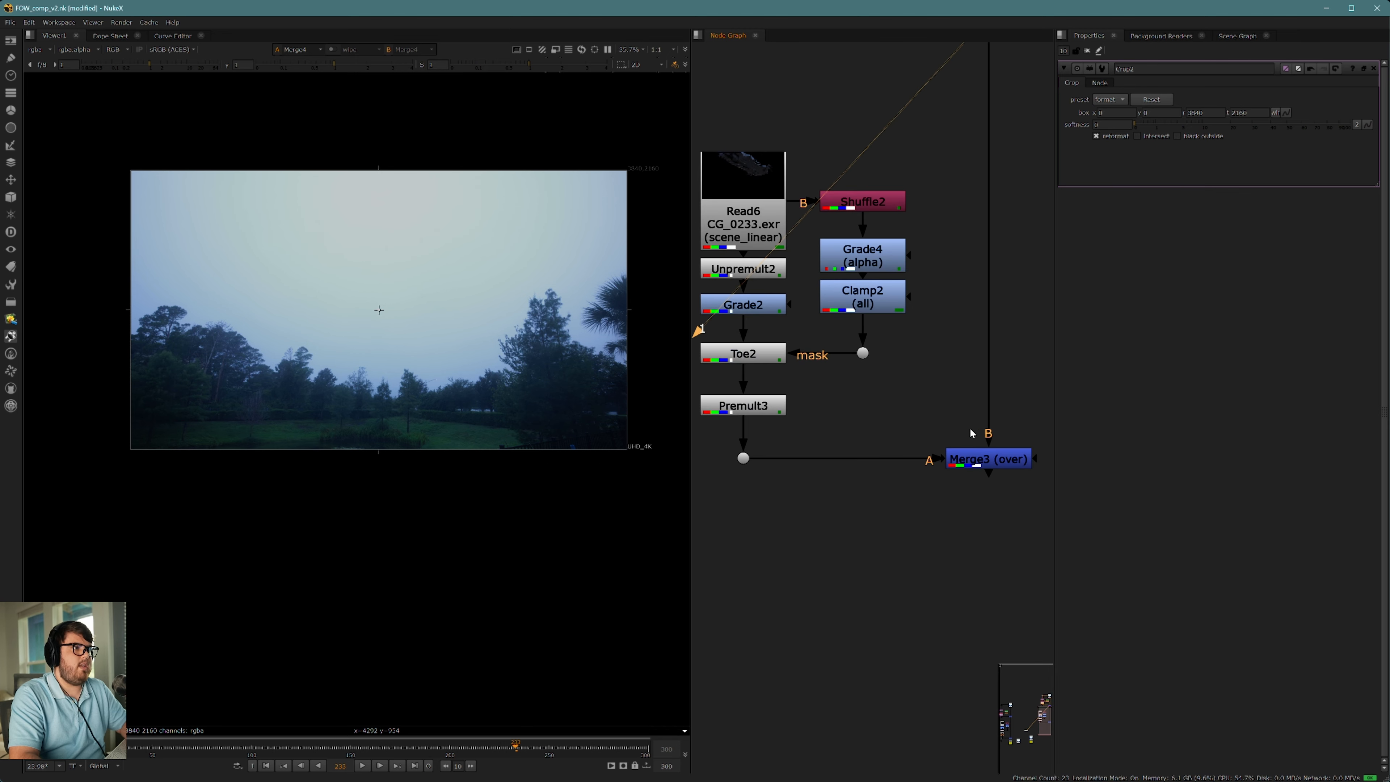
click(984, 456)
key(1)
click(920, 410)
scroll(229, 341, up, 8)
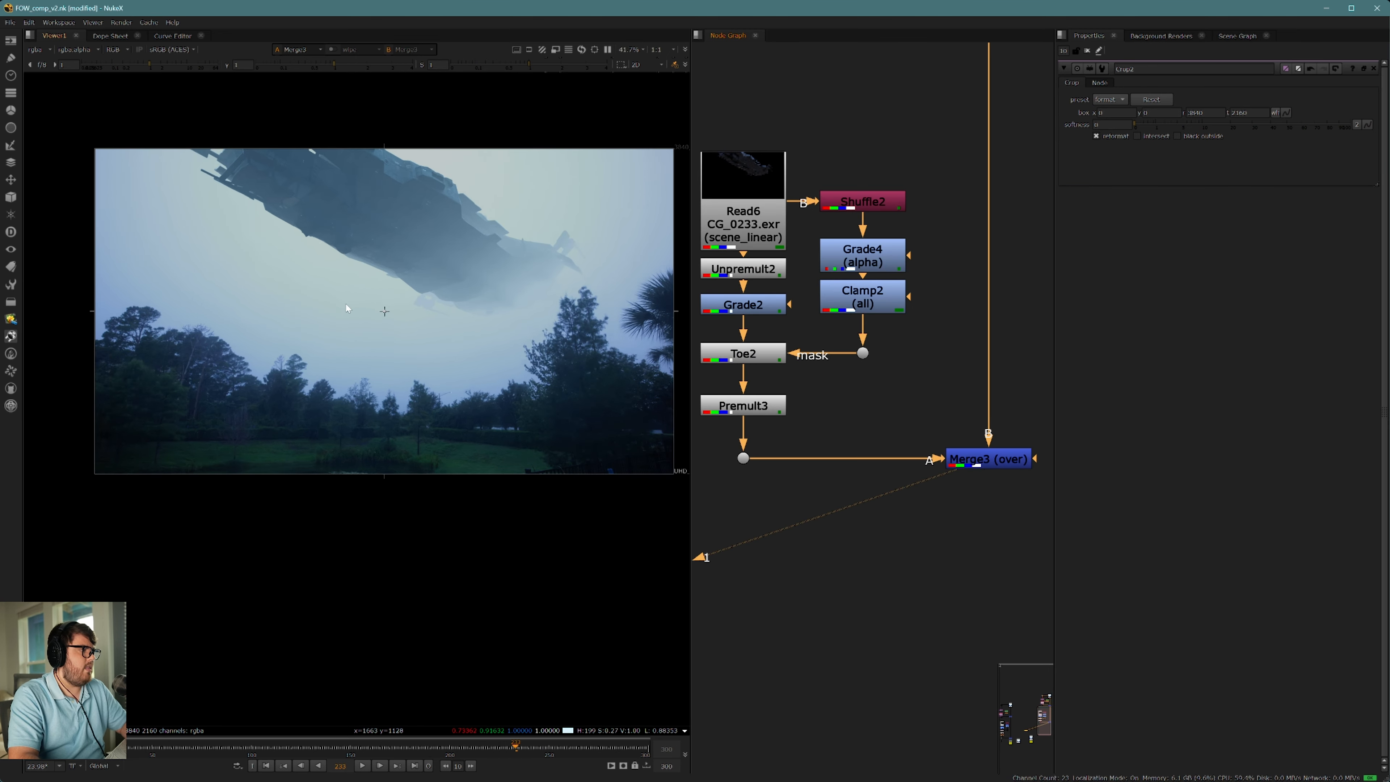
scroll(421, 336, up, 4)
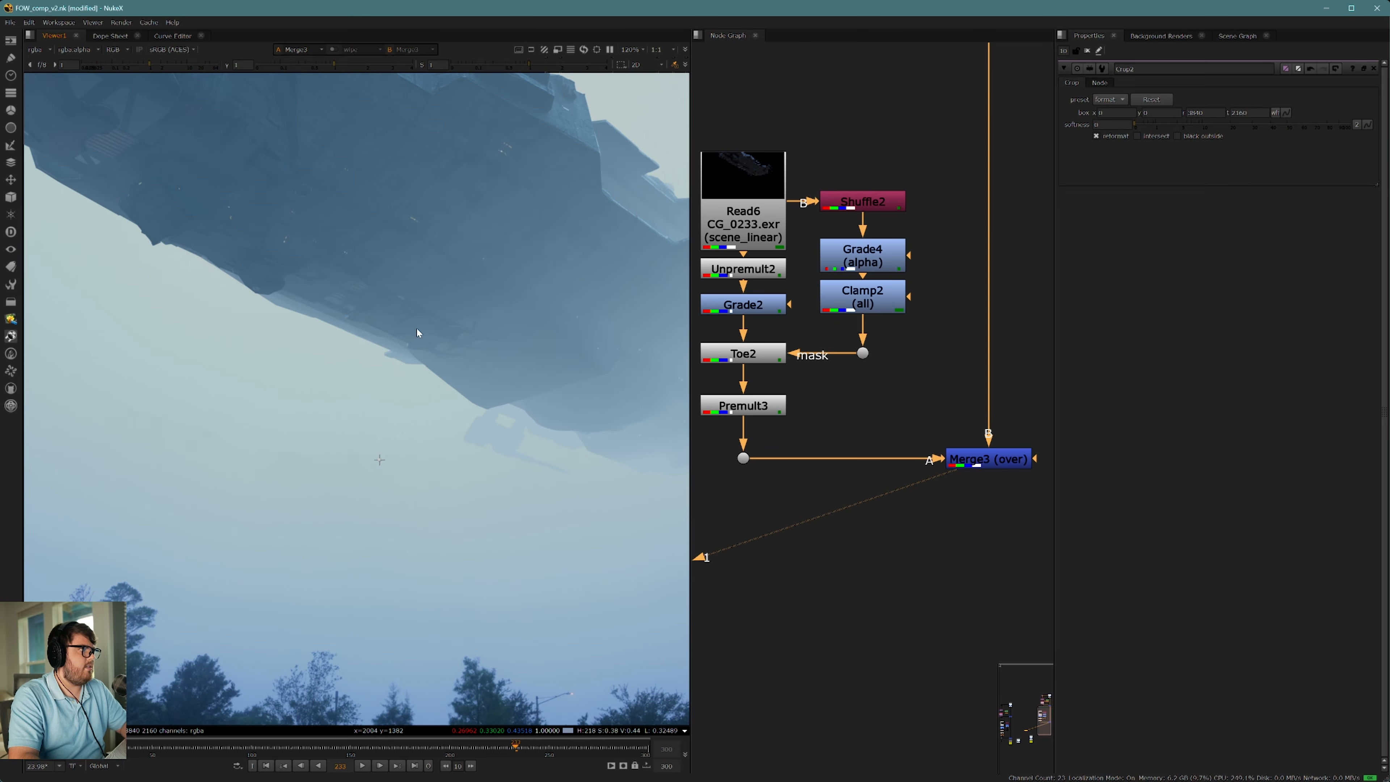
scroll(432, 359, down, 6)
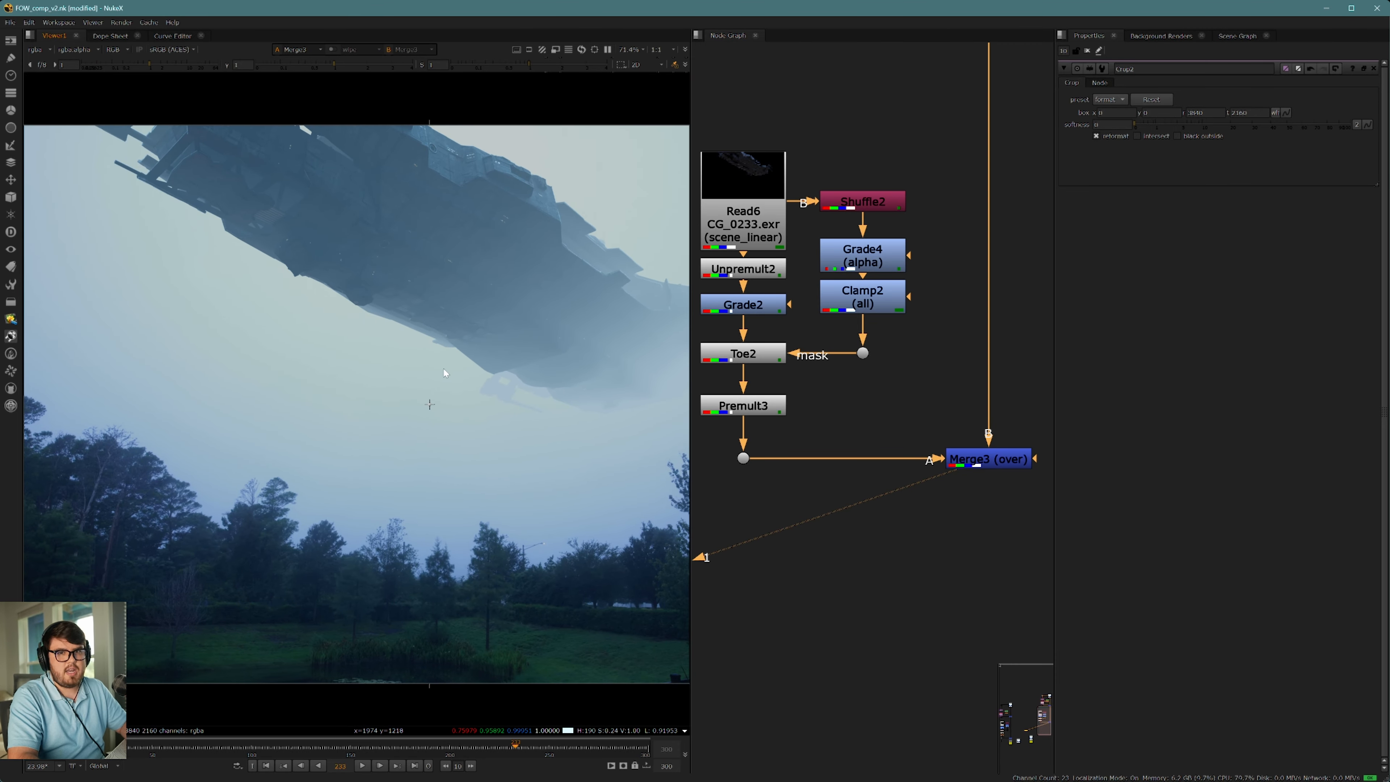
Step: Review the node tree from the denoised plate down, viewing the raw CG render and returning to the spaceship Merge
middle_drag(929, 506, 903, 462)
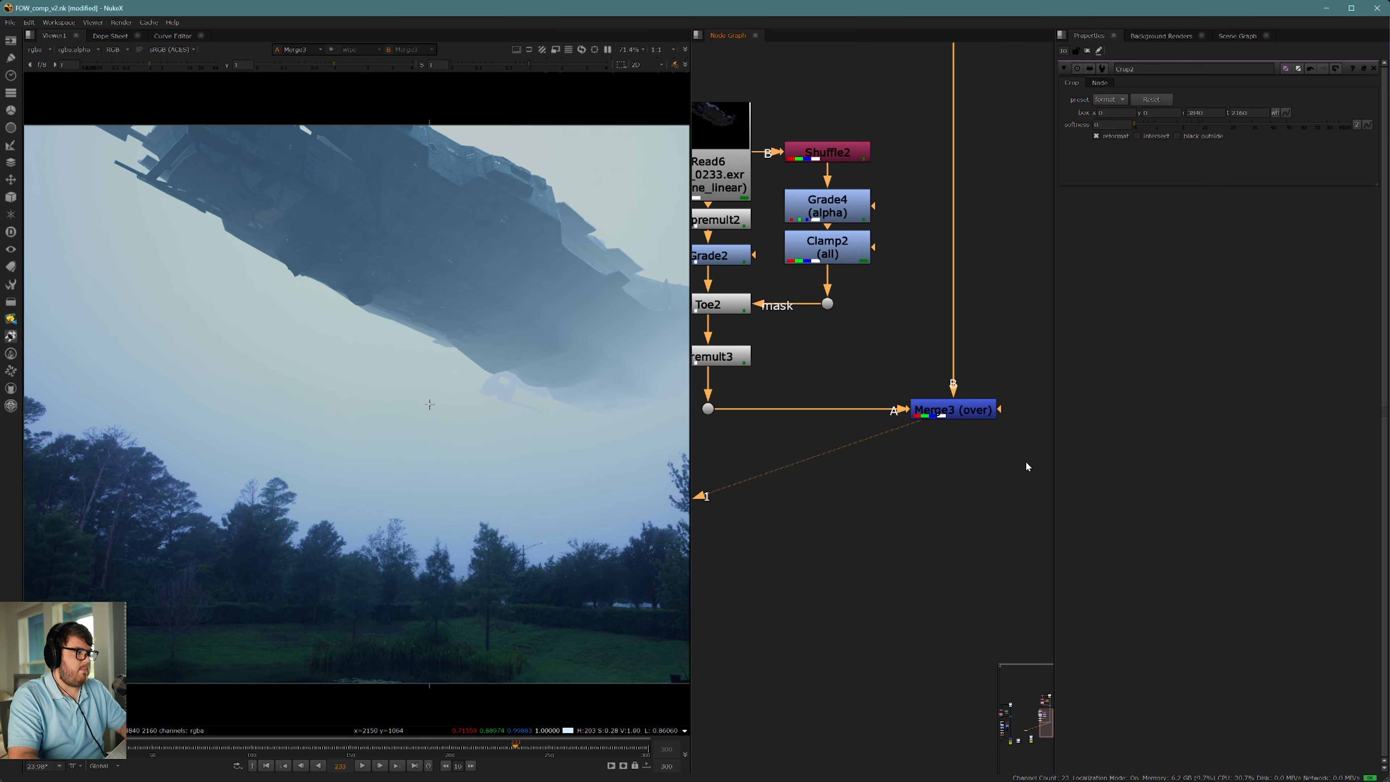
middle_drag(887, 235, 861, 425)
scroll(911, 246, down, 1)
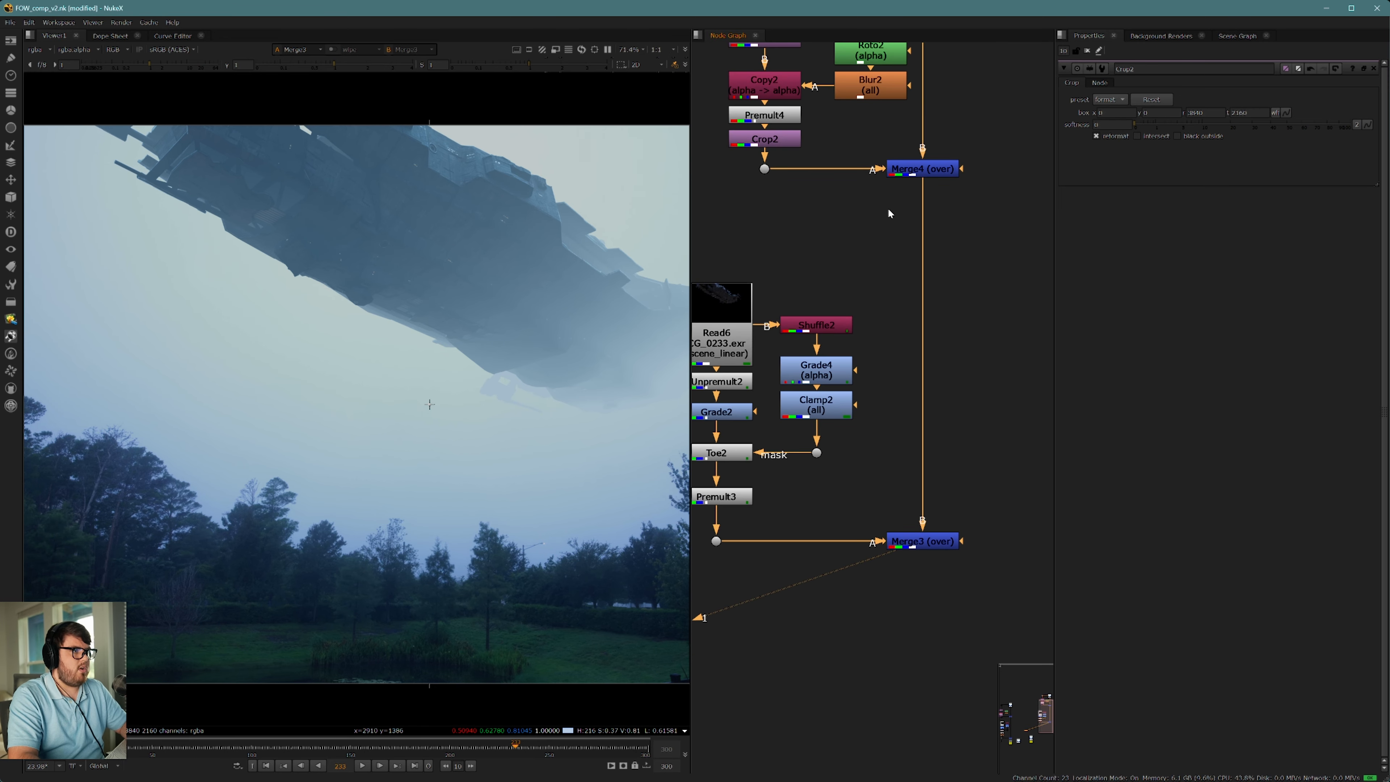
middle_drag(887, 207, 886, 385)
click(924, 131)
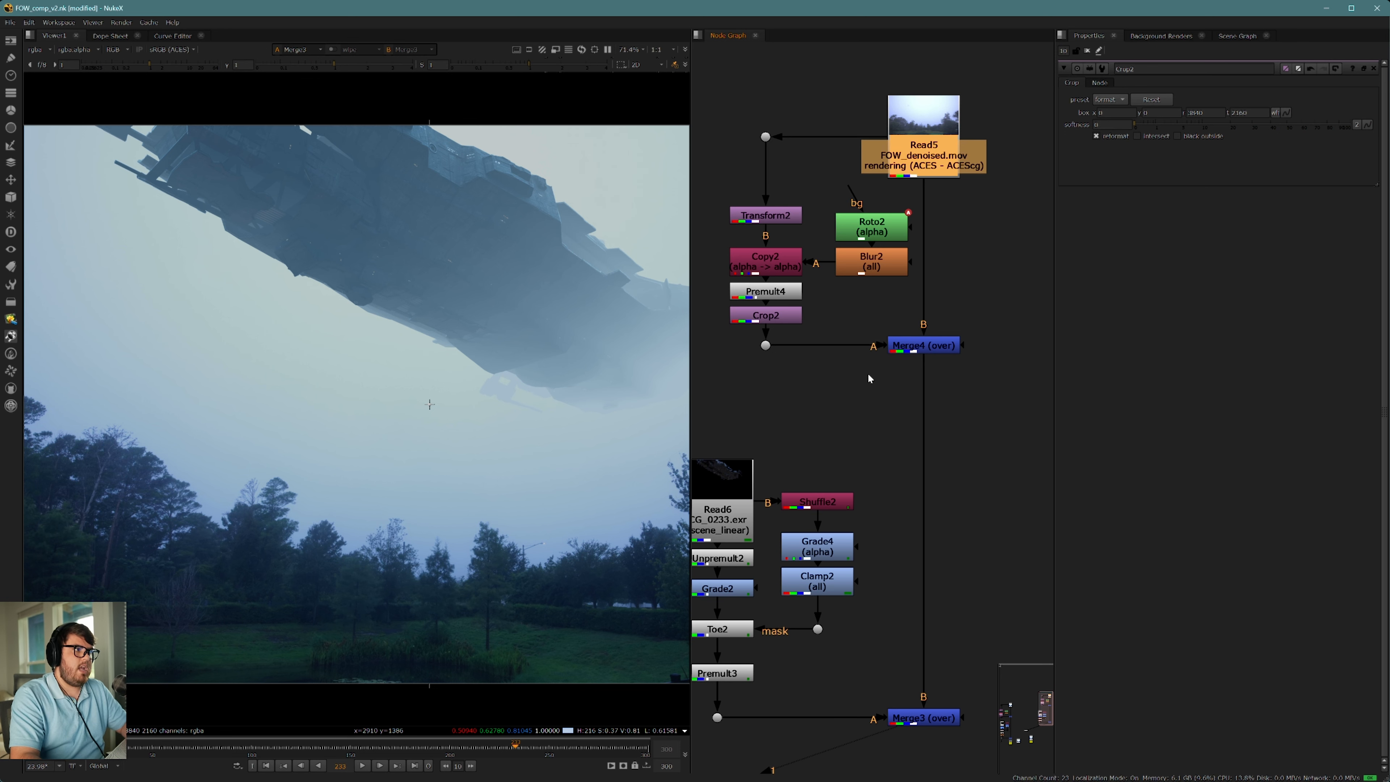
middle_drag(831, 506, 895, 398)
click(780, 412)
key(1)
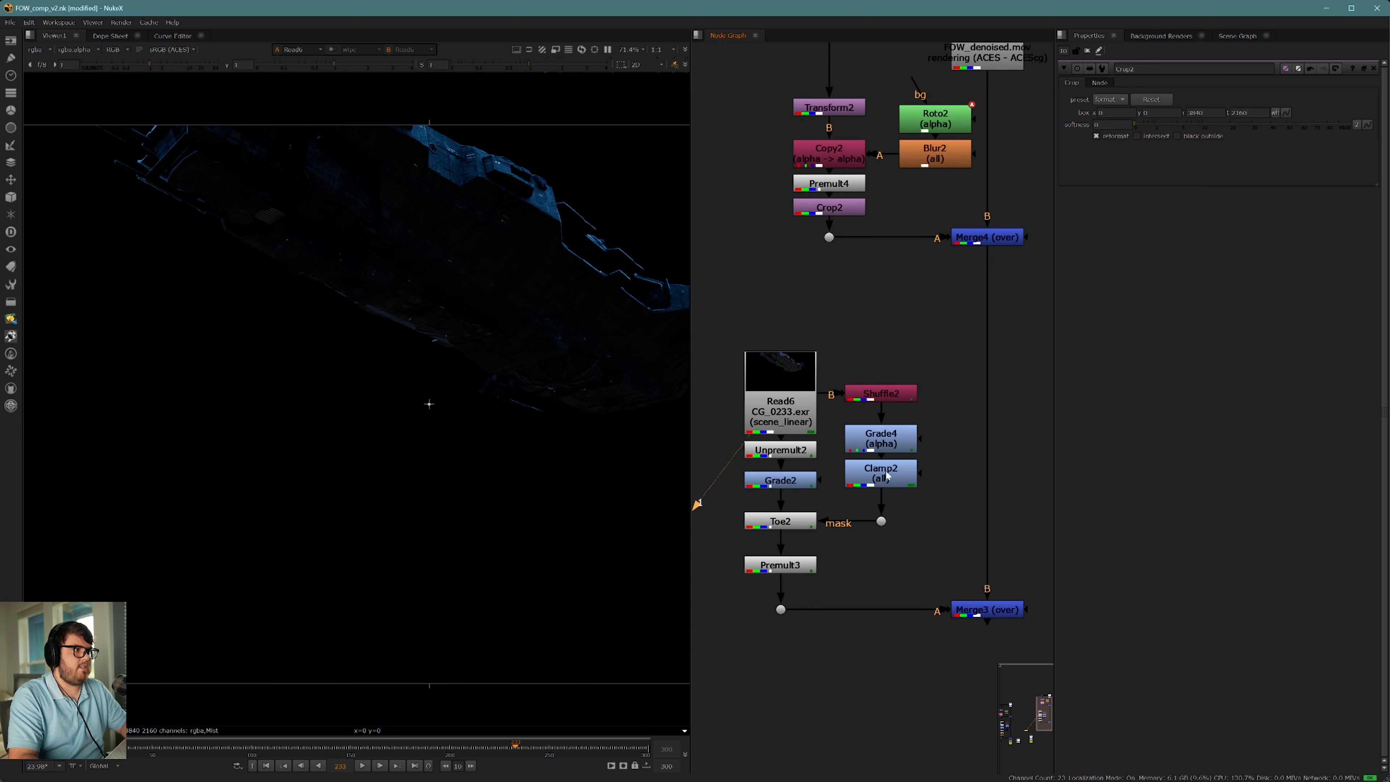
middle_drag(868, 548, 817, 434)
click(959, 489)
key(1)
click(930, 428)
scroll(926, 416, down, 4)
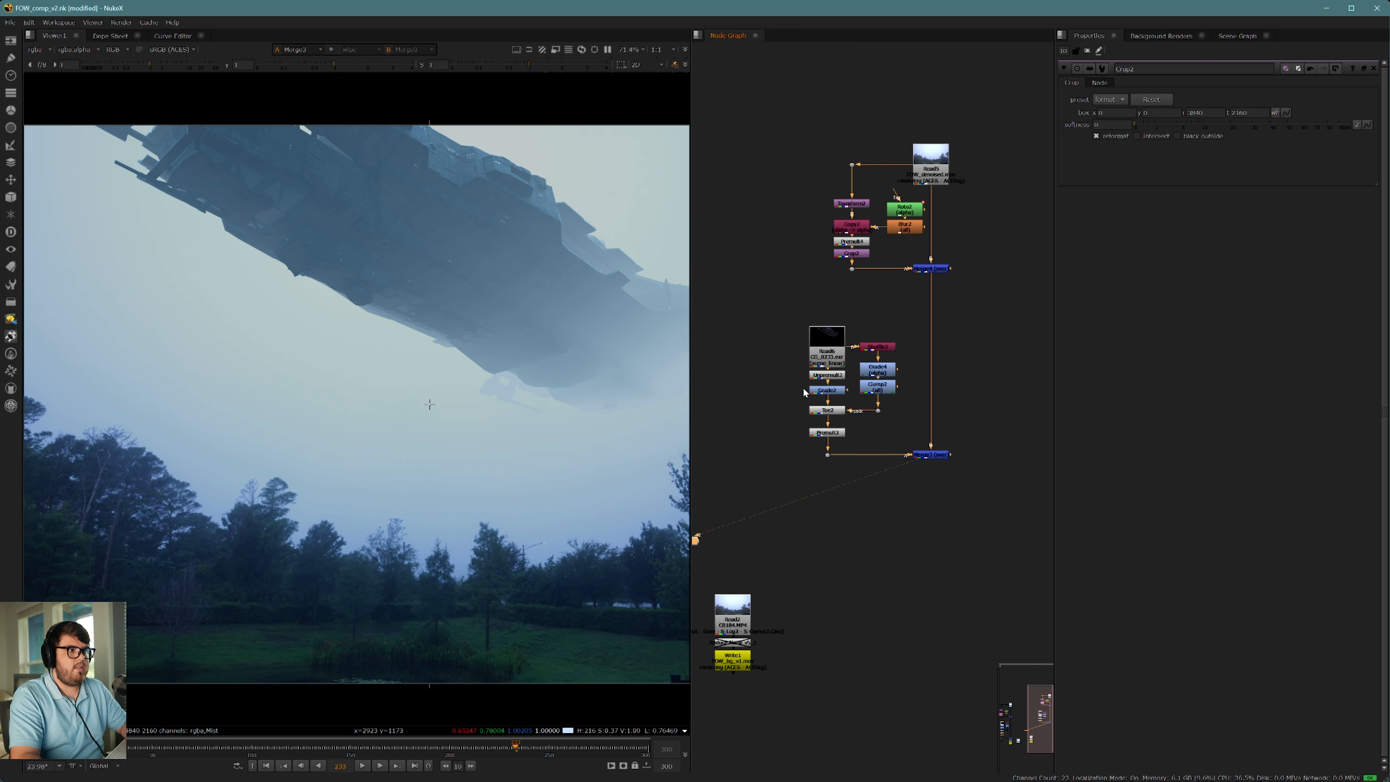
Step: Update the list of all plugins so additional nodes can be found
scroll(944, 483, up, 3)
middle_drag(866, 518, 906, 472)
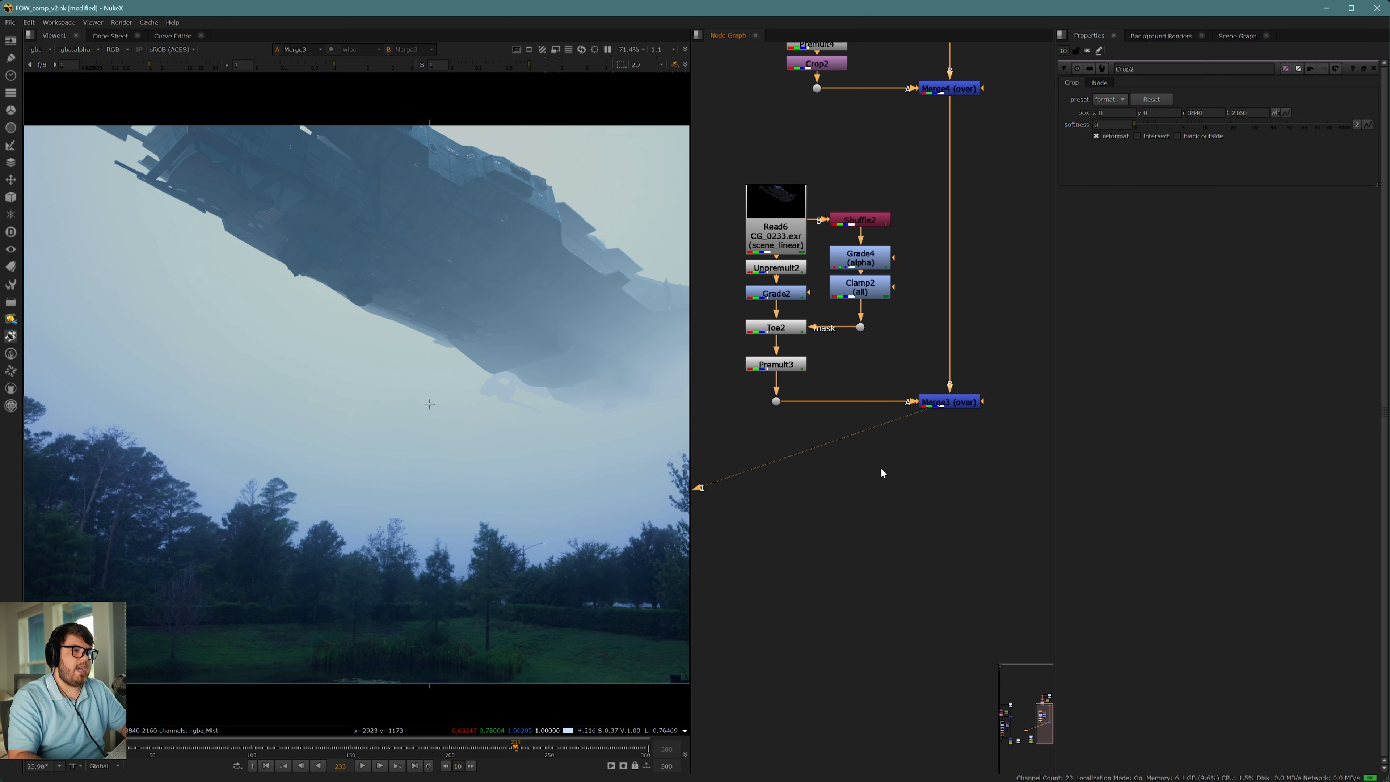
click(11, 301)
mouse_move(53, 548)
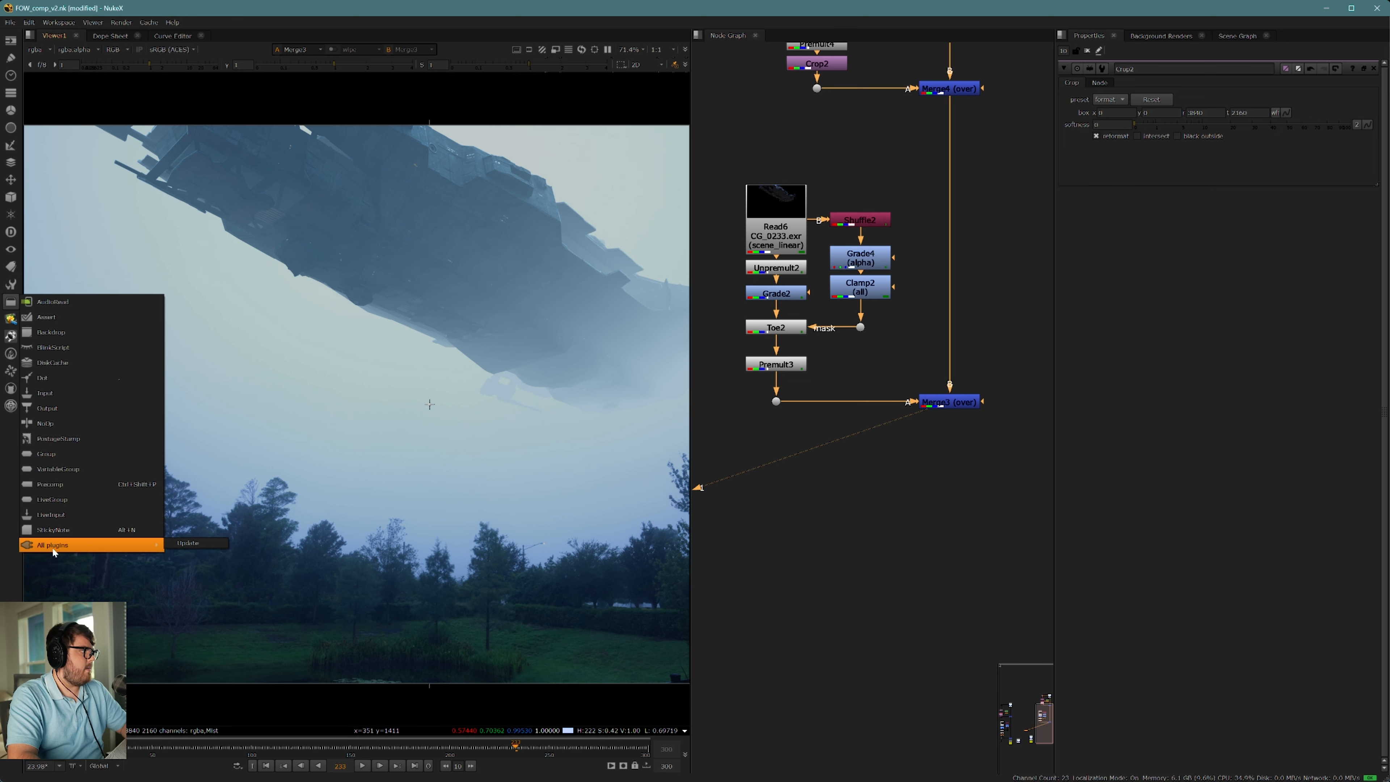
click(190, 544)
Step: Add a DasGrain node below the spaceship Merge and connect its COMP input to that Merge
key(Tab)
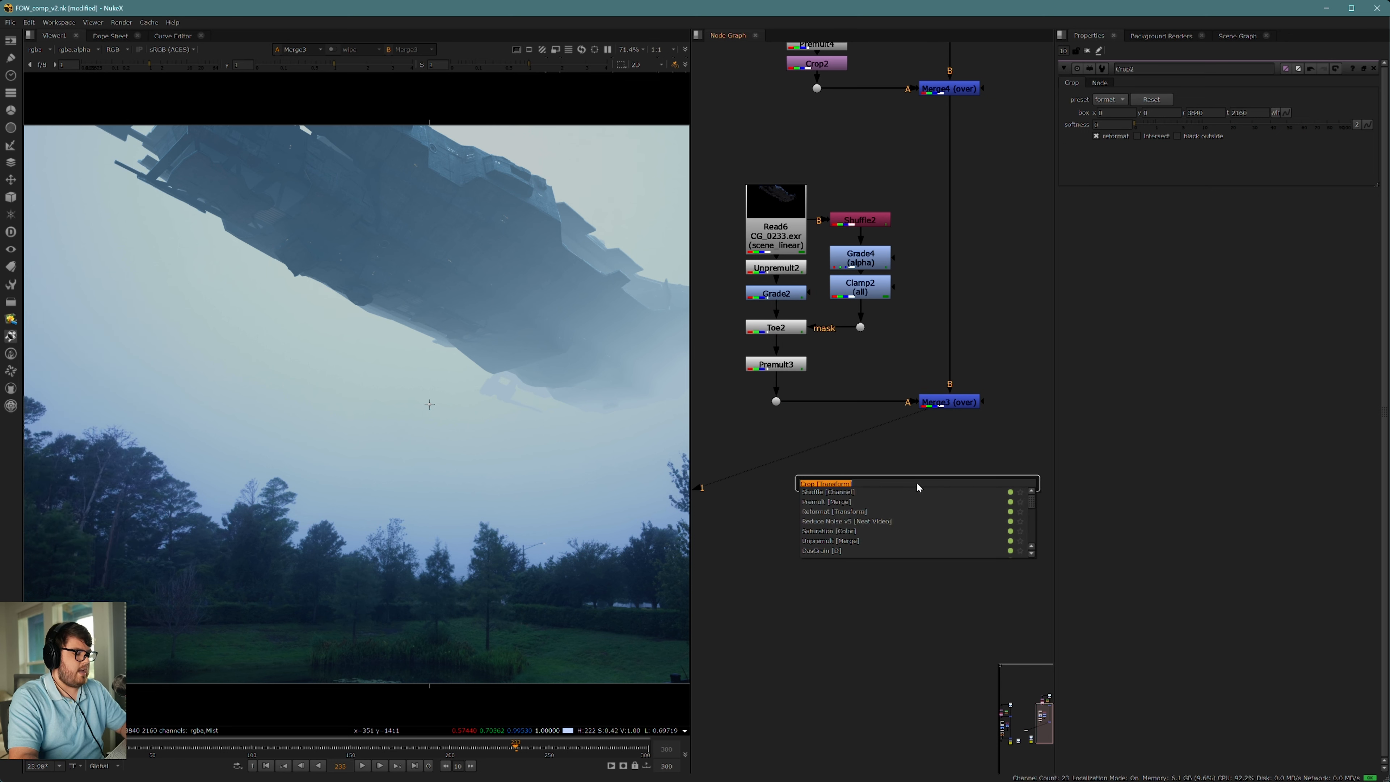
text(dasgra)
click(835, 492)
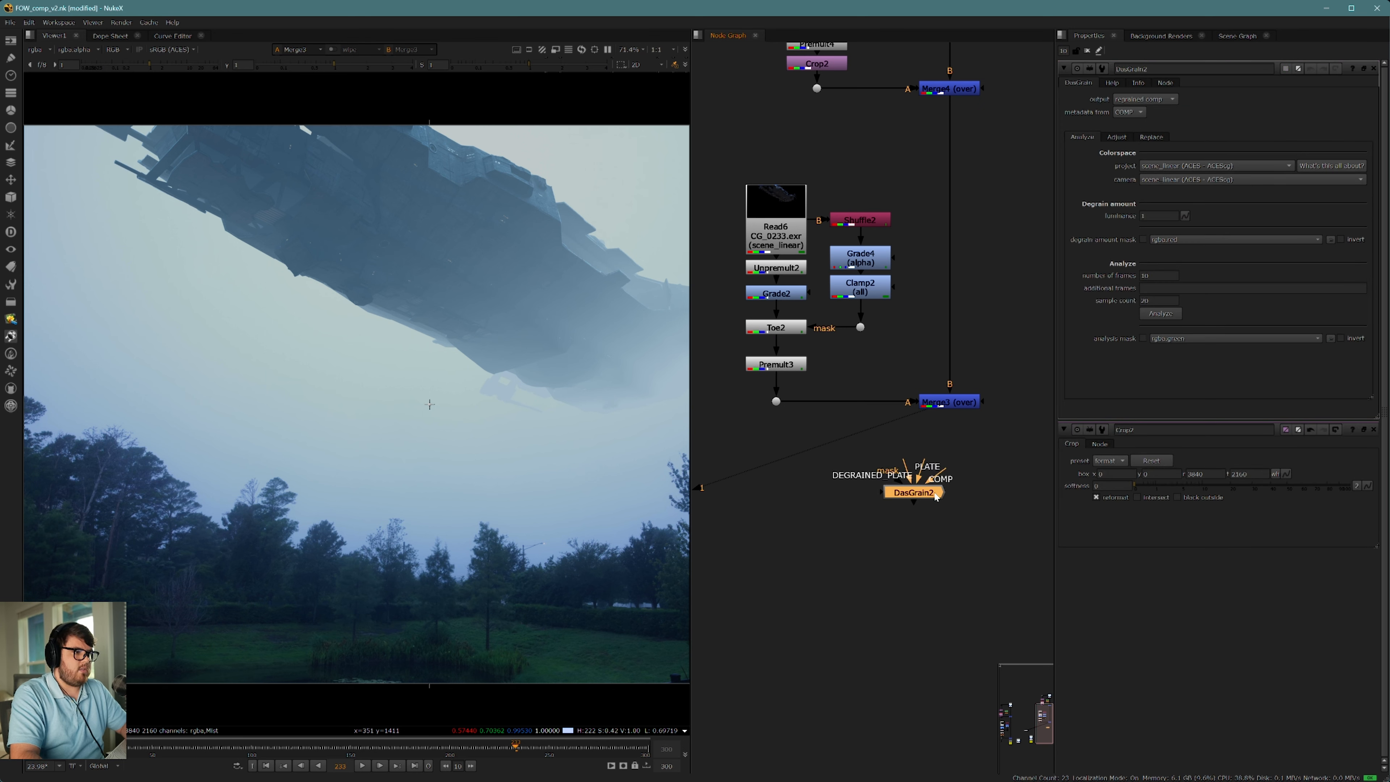
drag(912, 503, 951, 404)
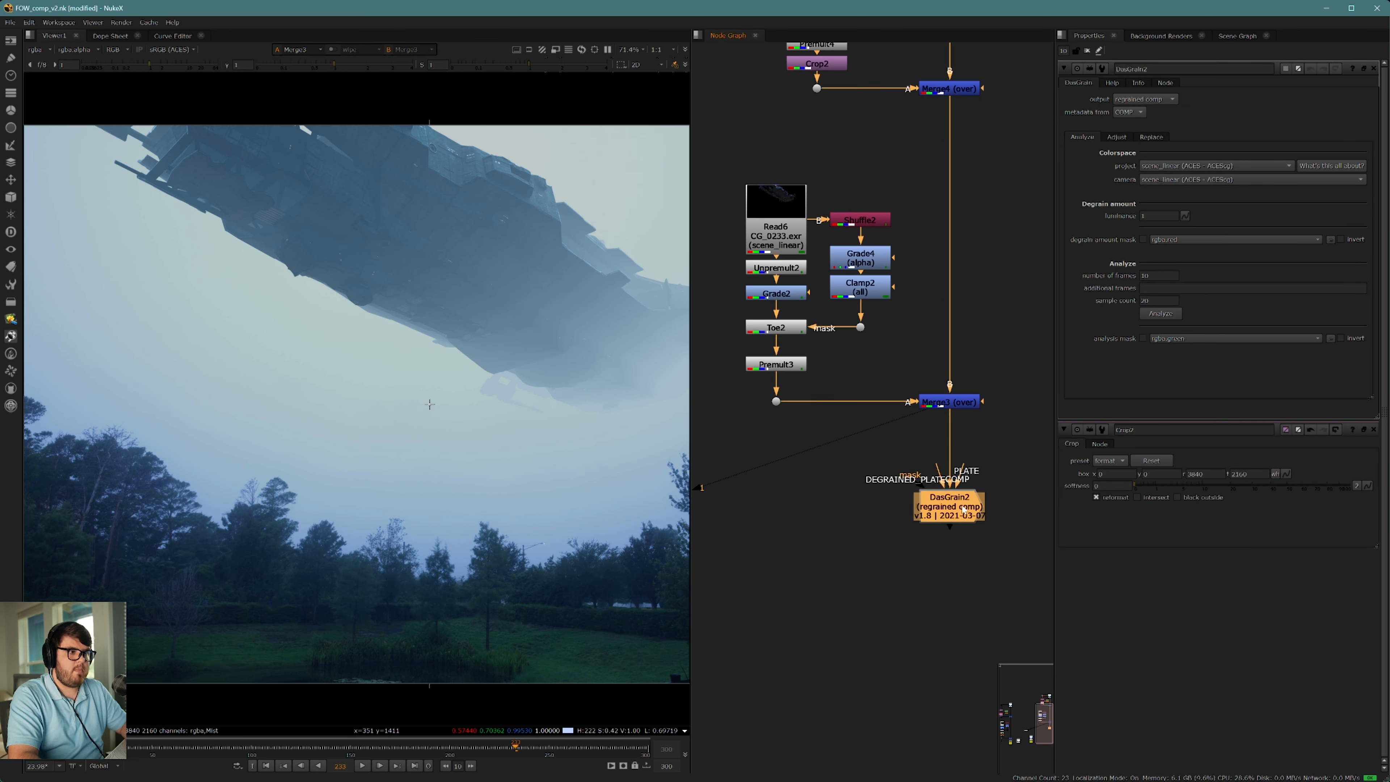
Step: Place a Dot to one side of the DasGrain node and connect the DEGRAINED_PLATE input to it
click(792, 506)
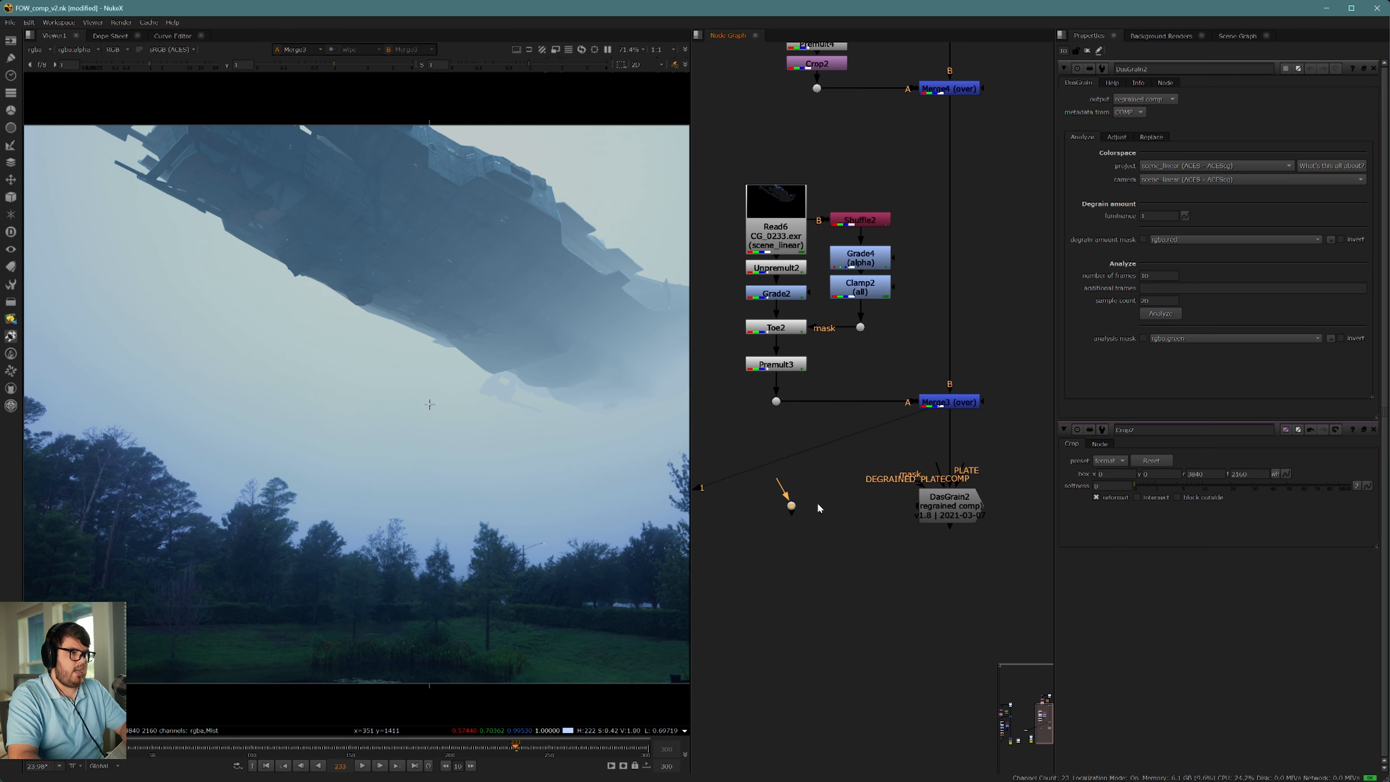
drag(793, 506, 795, 504)
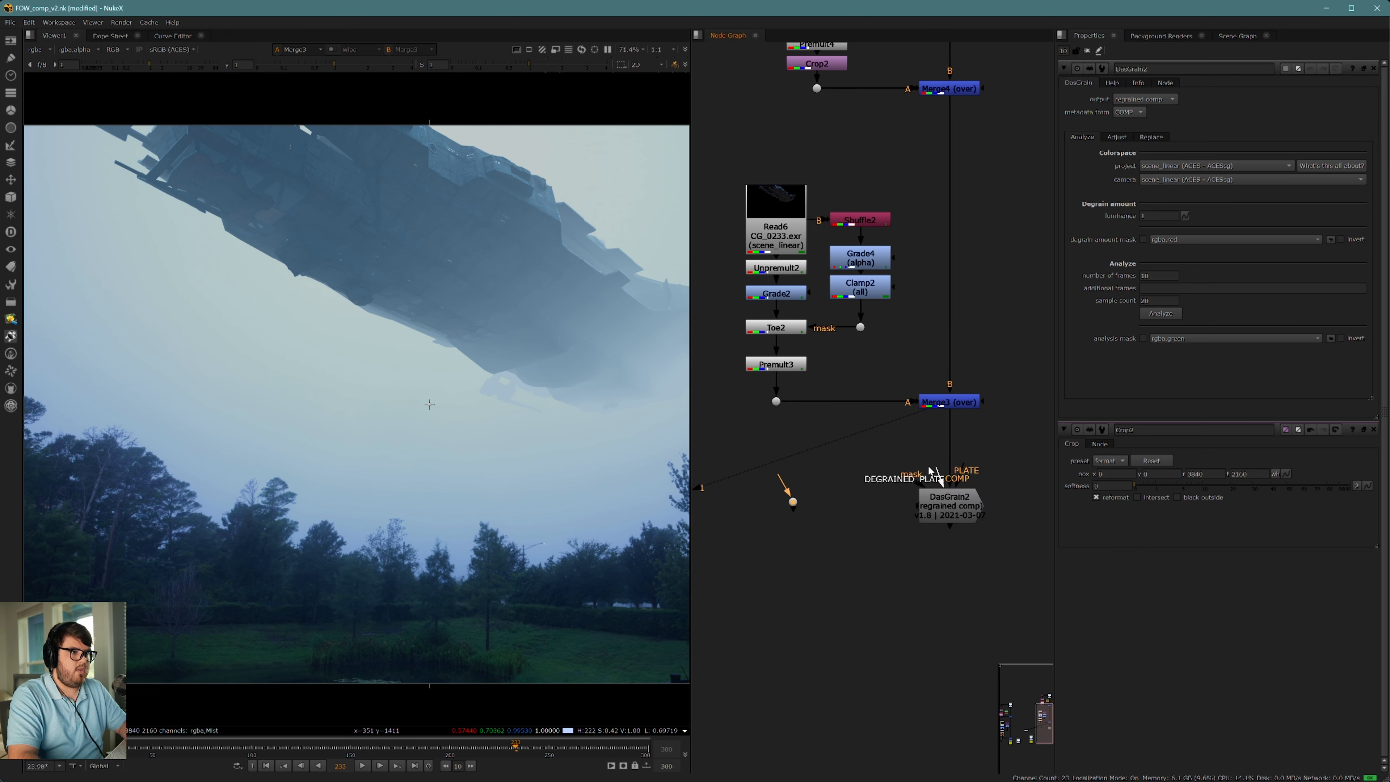
drag(937, 475, 792, 503)
drag(792, 503, 782, 506)
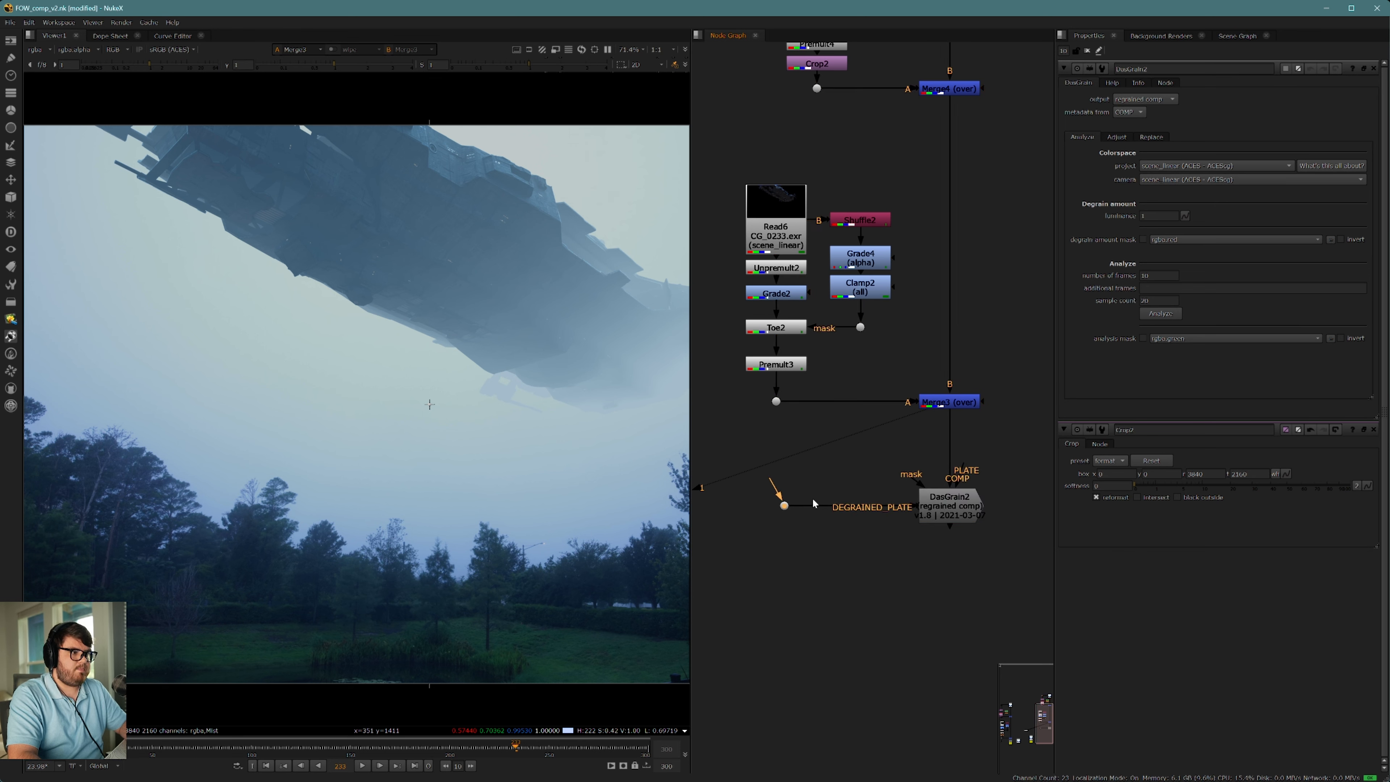
Step: Paste a copy of the FOW_bg_v1.mov Read node beside DasGrain and connect the PLATE input to it
scroll(827, 502, down, 6)
scroll(827, 533, up, 5)
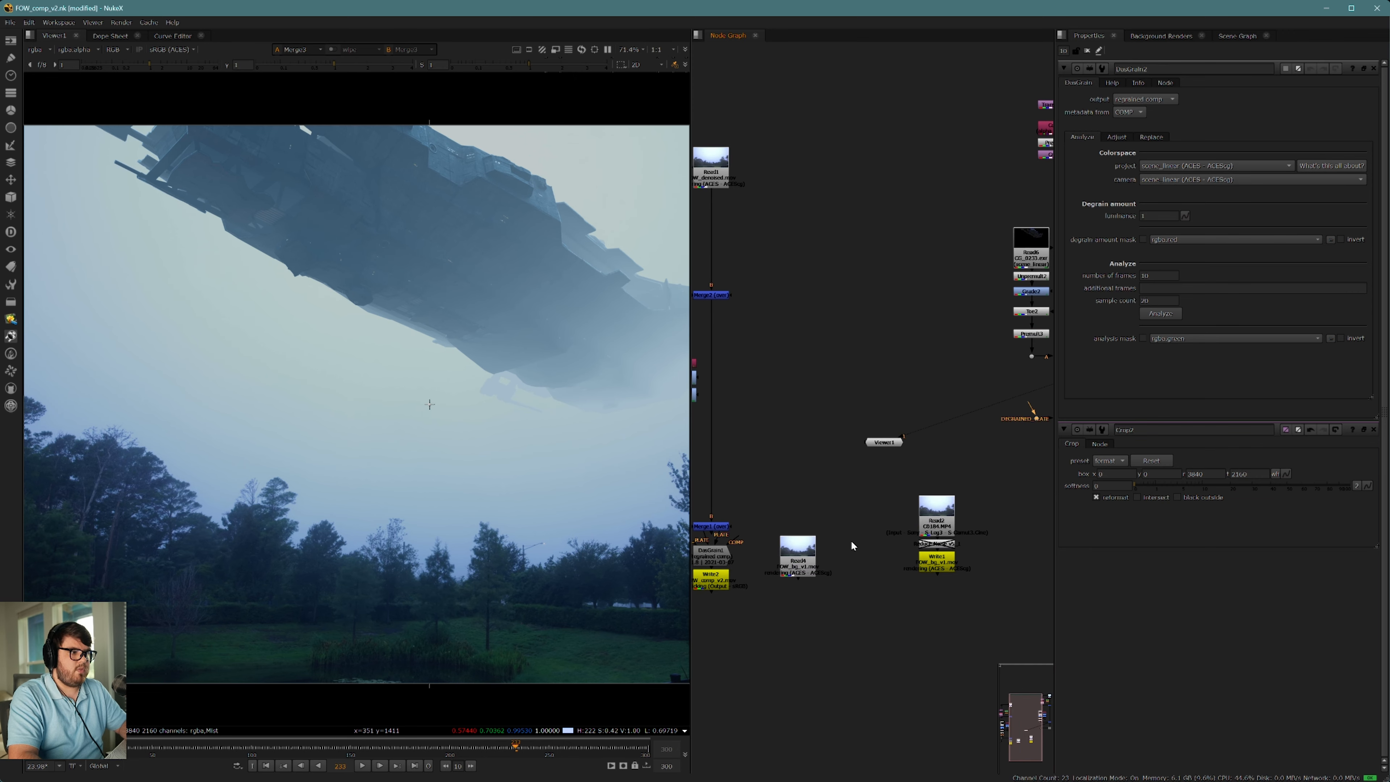
middle_drag(857, 546, 621, 622)
key(ctrl+v)
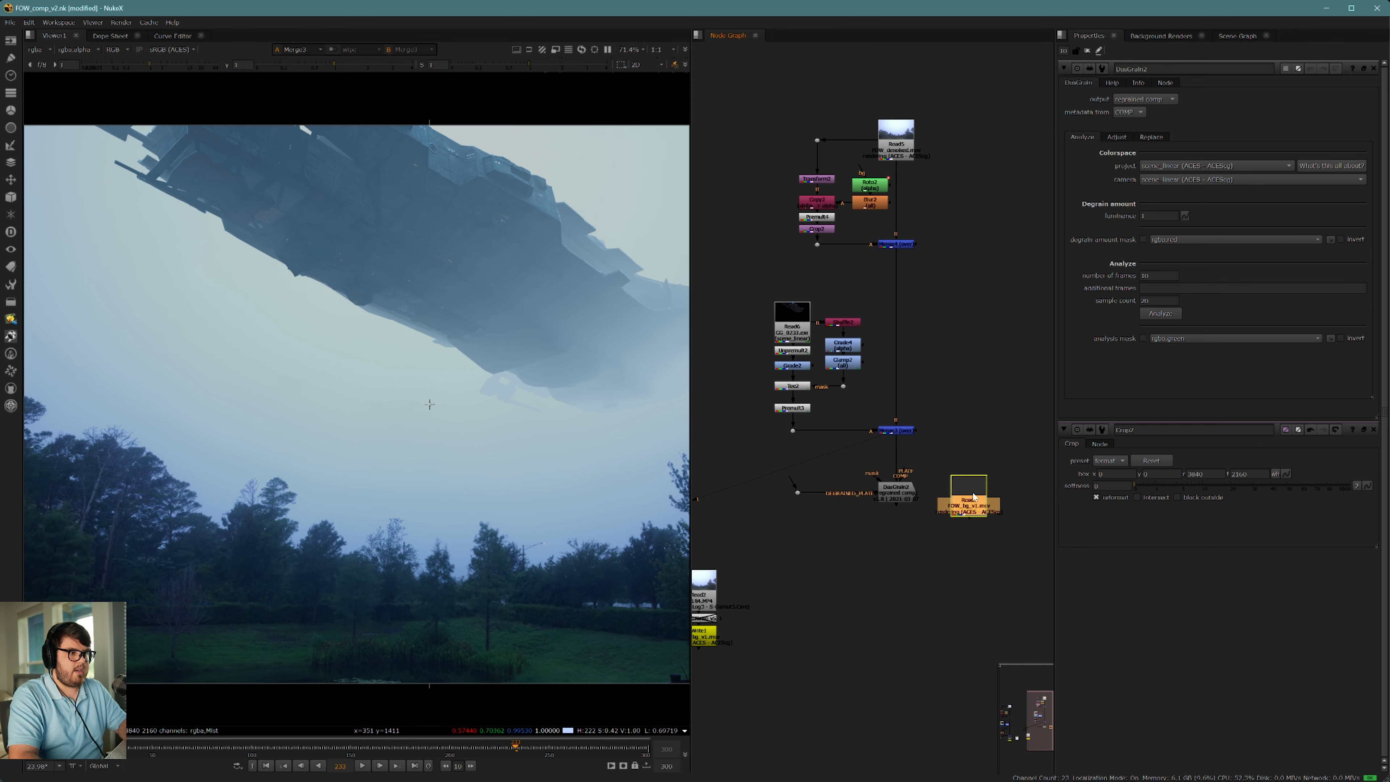
scroll(974, 509, up, 4)
mouse_move(960, 485)
mouse_down()
mouse_move(950, 462)
mouse_move(980, 482)
mouse_up()
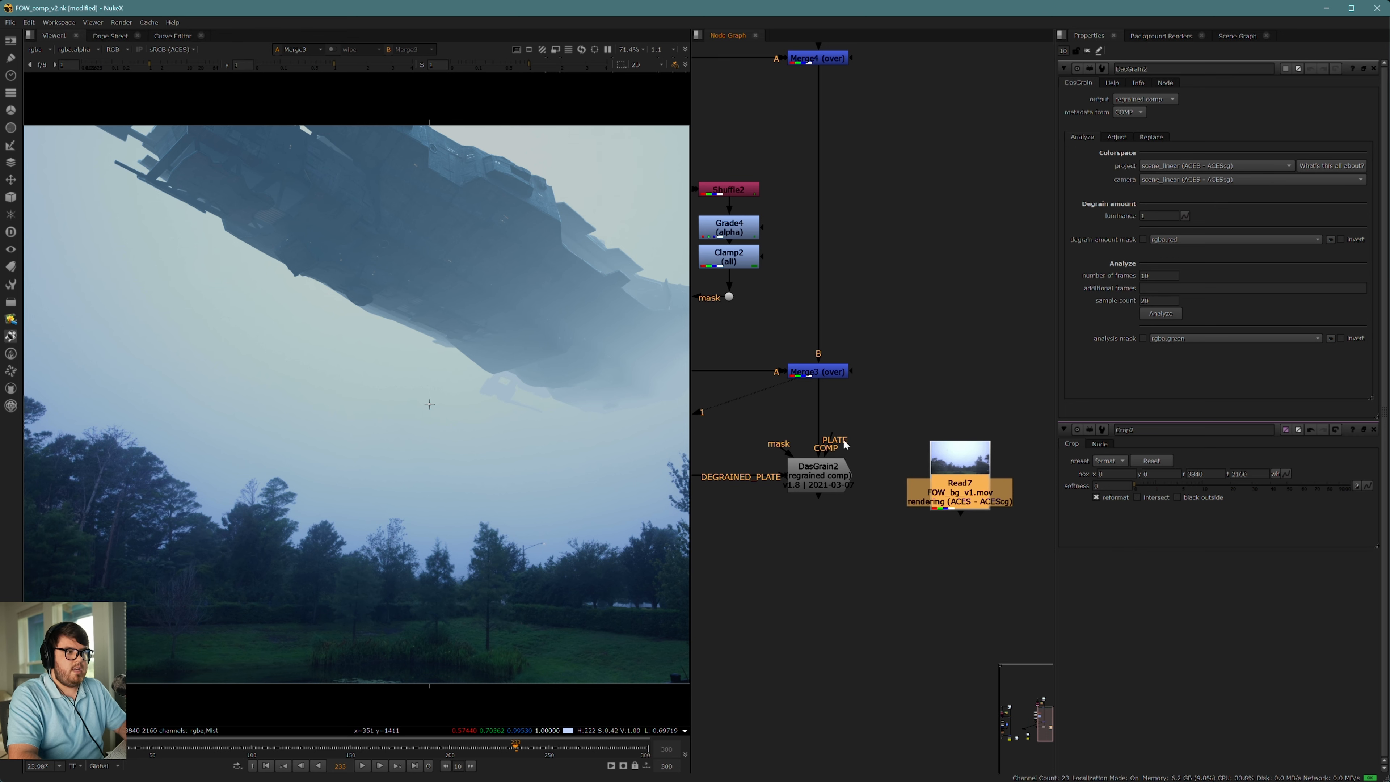
drag(833, 438, 969, 462)
Step: Compare the grain of the original FOW_bg_v1.mov plate with the denoised plate, darkening the viewer gain to judge it
key(1)
click(889, 361)
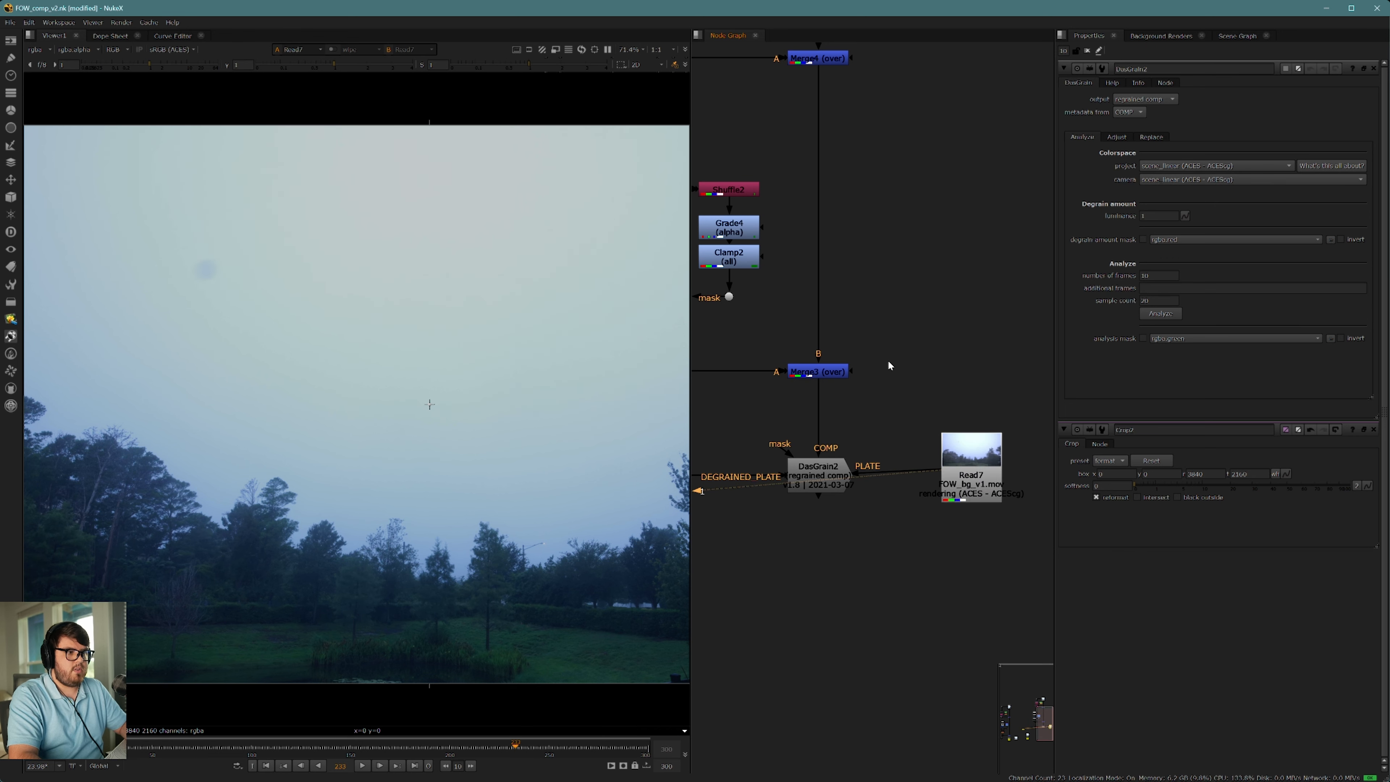
scroll(888, 360, down, 3)
scroll(450, 379, up, 10)
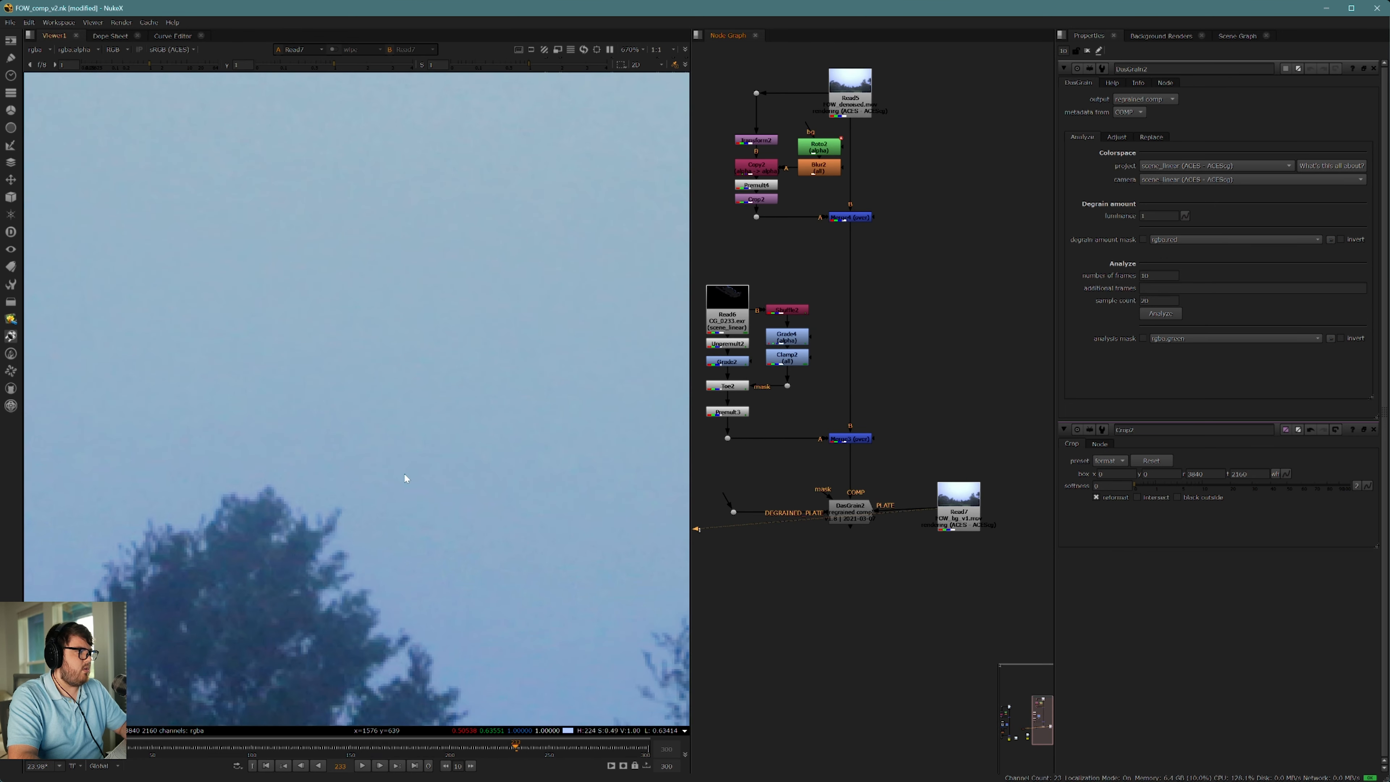
mouse_move(333, 64)
mouse_down()
mouse_move(301, 65)
mouse_move(310, 73)
mouse_up()
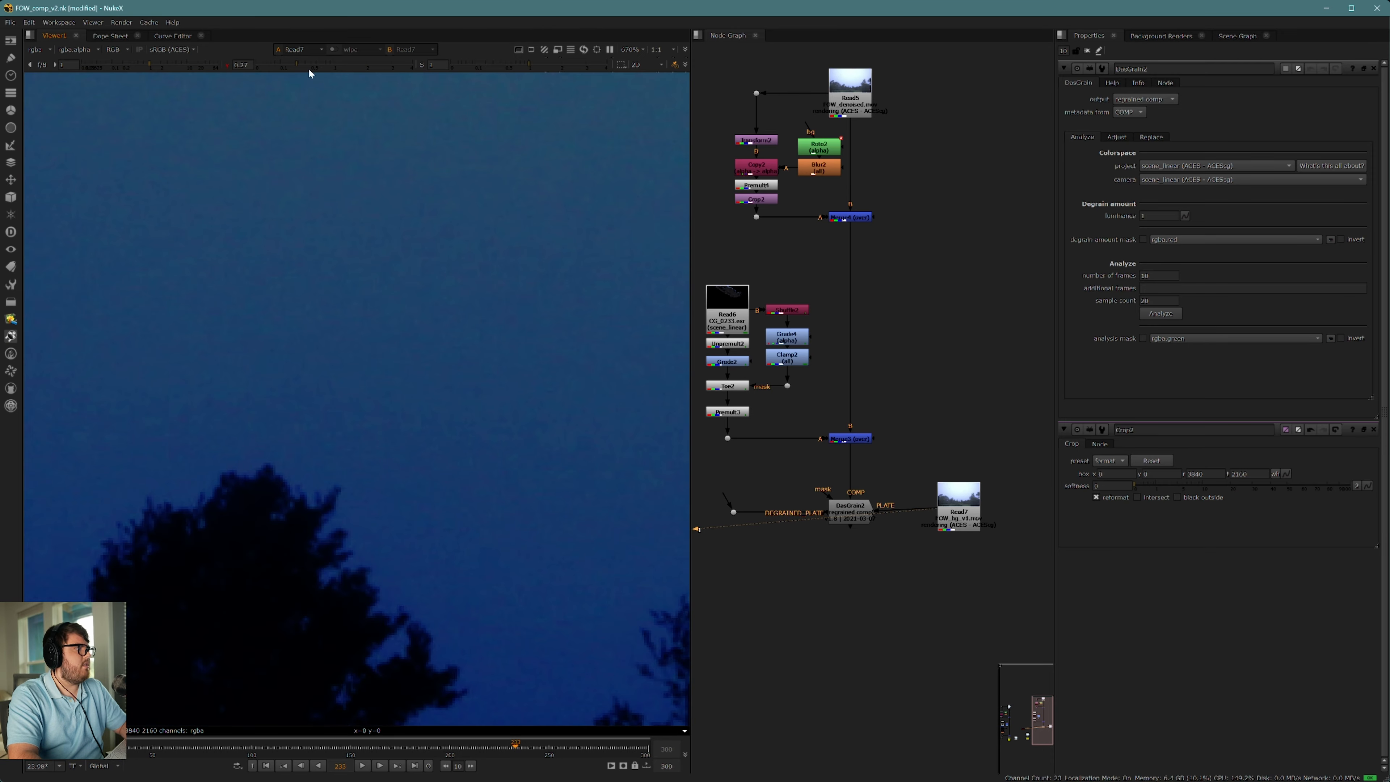
middle_drag(962, 199, 981, 292)
click(876, 186)
key(1)
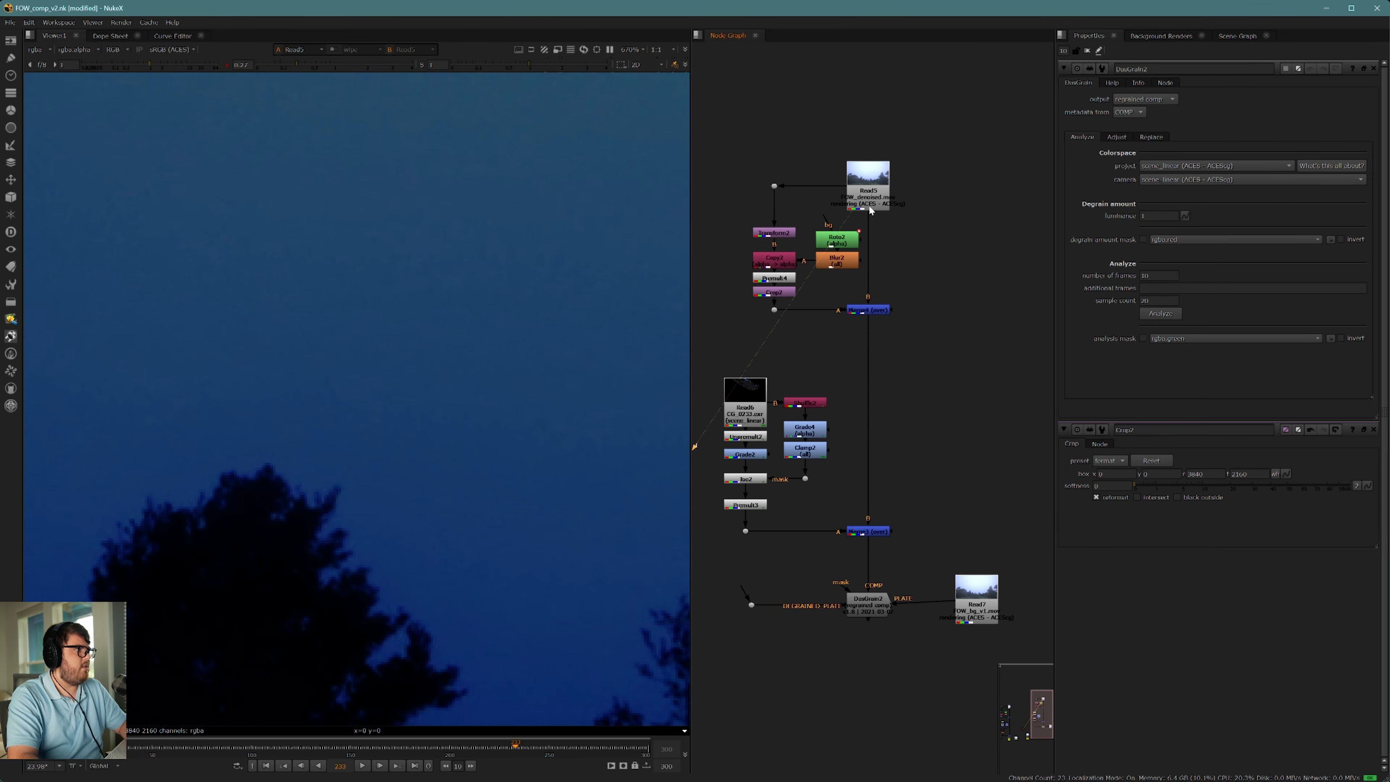
click(977, 600)
key(2)
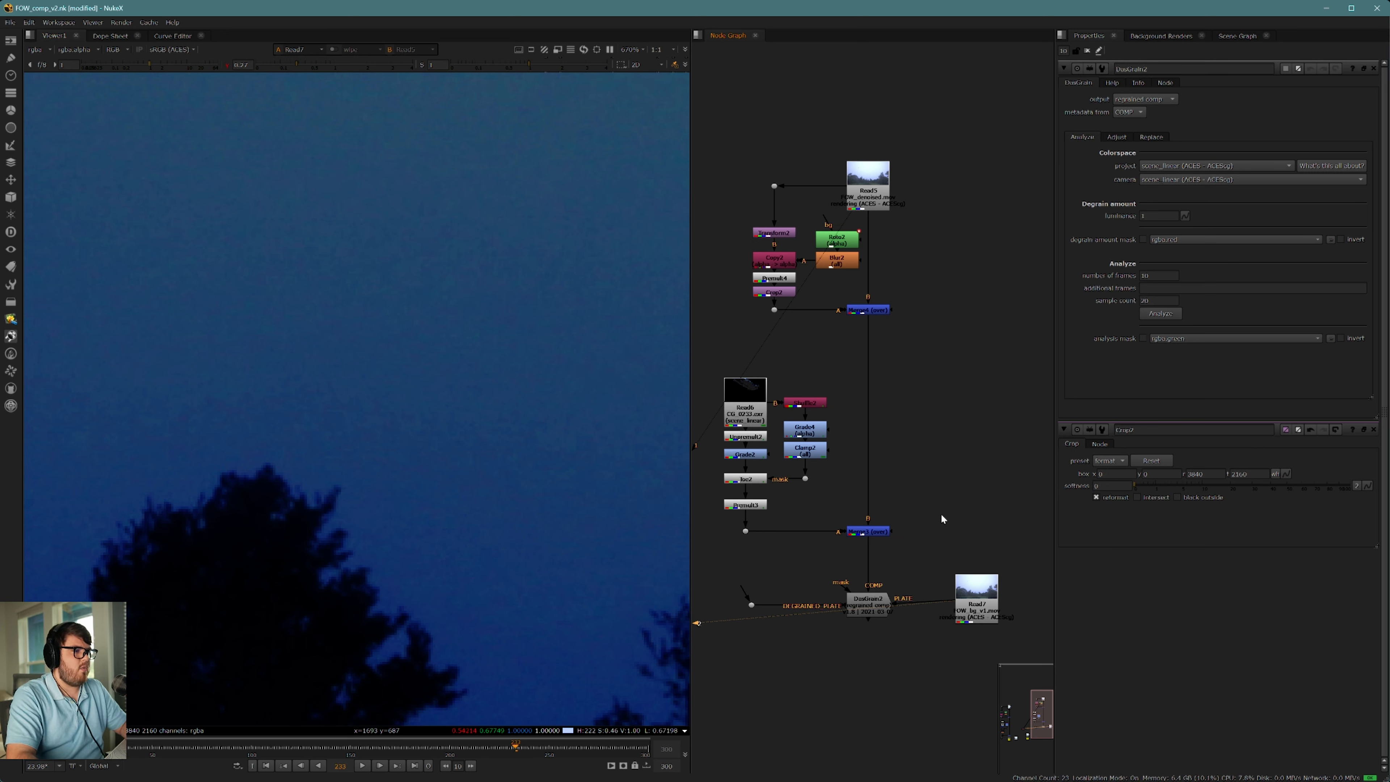
Step: View the DasGrain node's output and reset the viewer gain to its normal level
click(880, 604)
key(1)
click(838, 578)
middle_drag(837, 647, 879, 581)
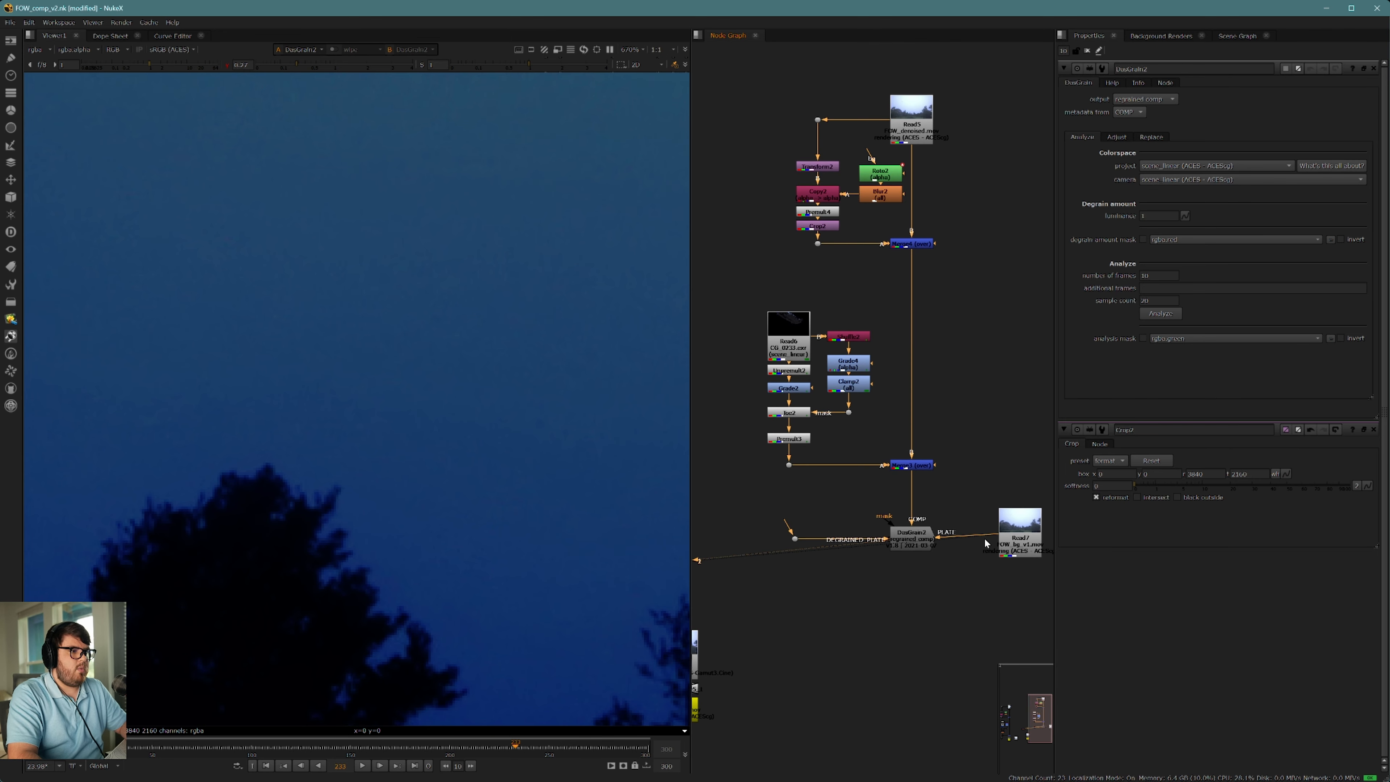
click(326, 66)
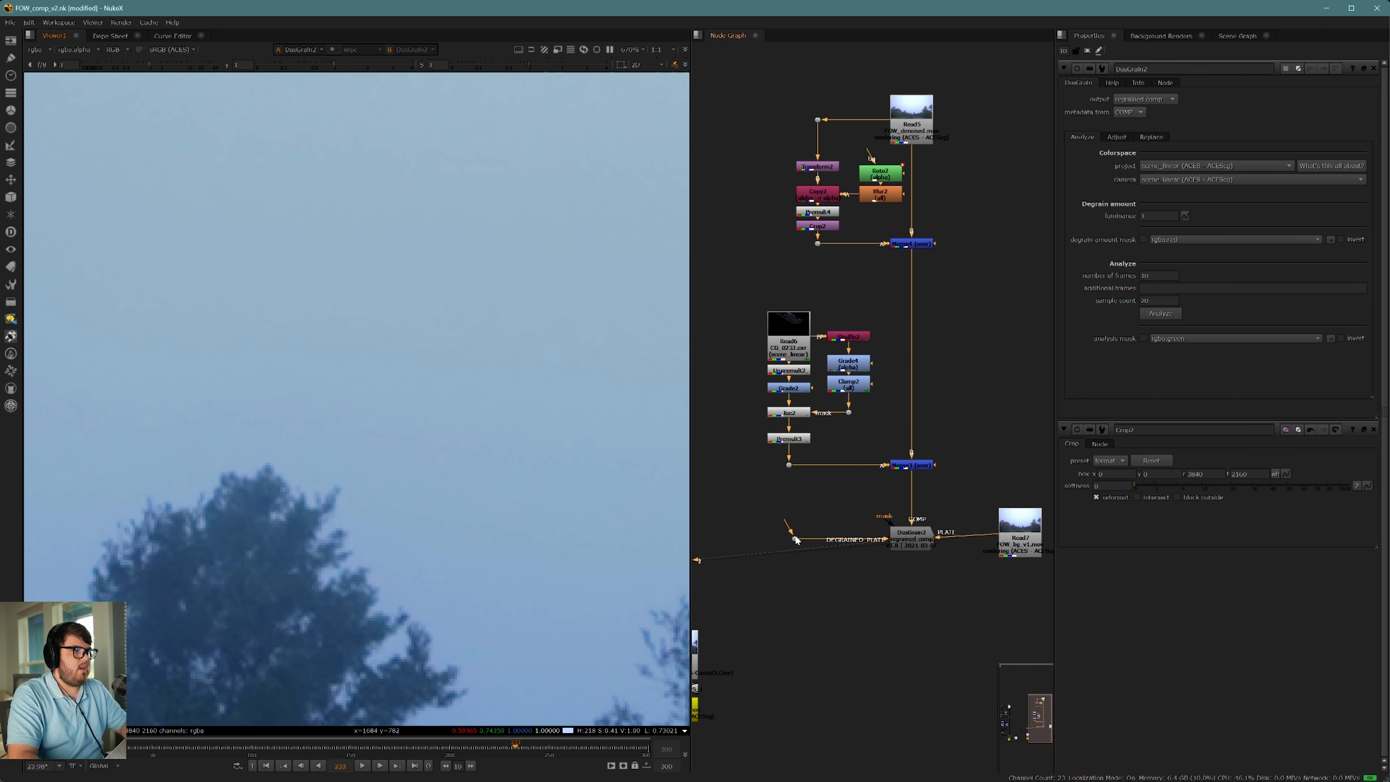
Step: Connect the Dot feeding DasGrain's DEGRAINED_PLATE input to the denoised plate Read node and hide the Dot's input wire
mouse_move(795, 535)
mouse_down()
mouse_move(943, 144)
mouse_move(925, 127)
mouse_up()
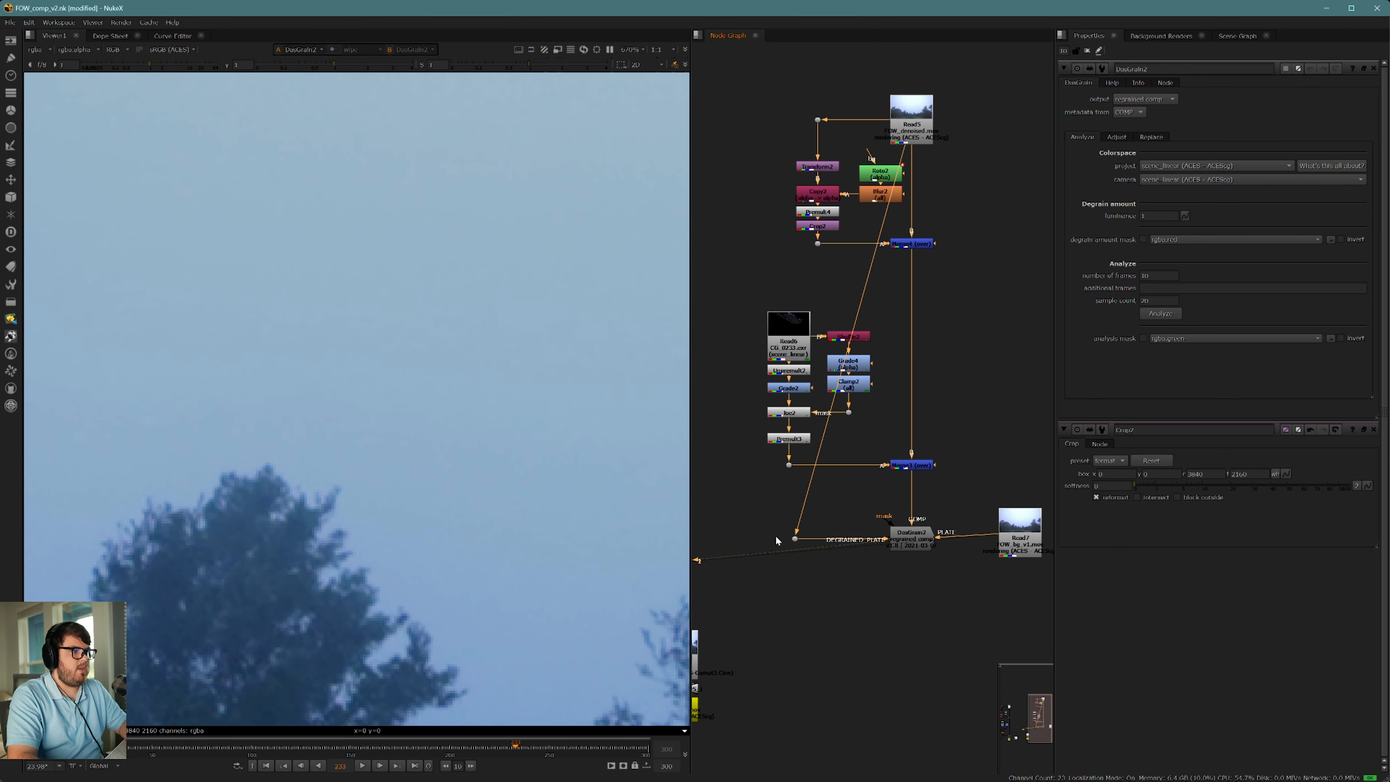
mouse_move(769, 512)
mouse_down()
mouse_move(827, 585)
mouse_move(829, 572)
mouse_up()
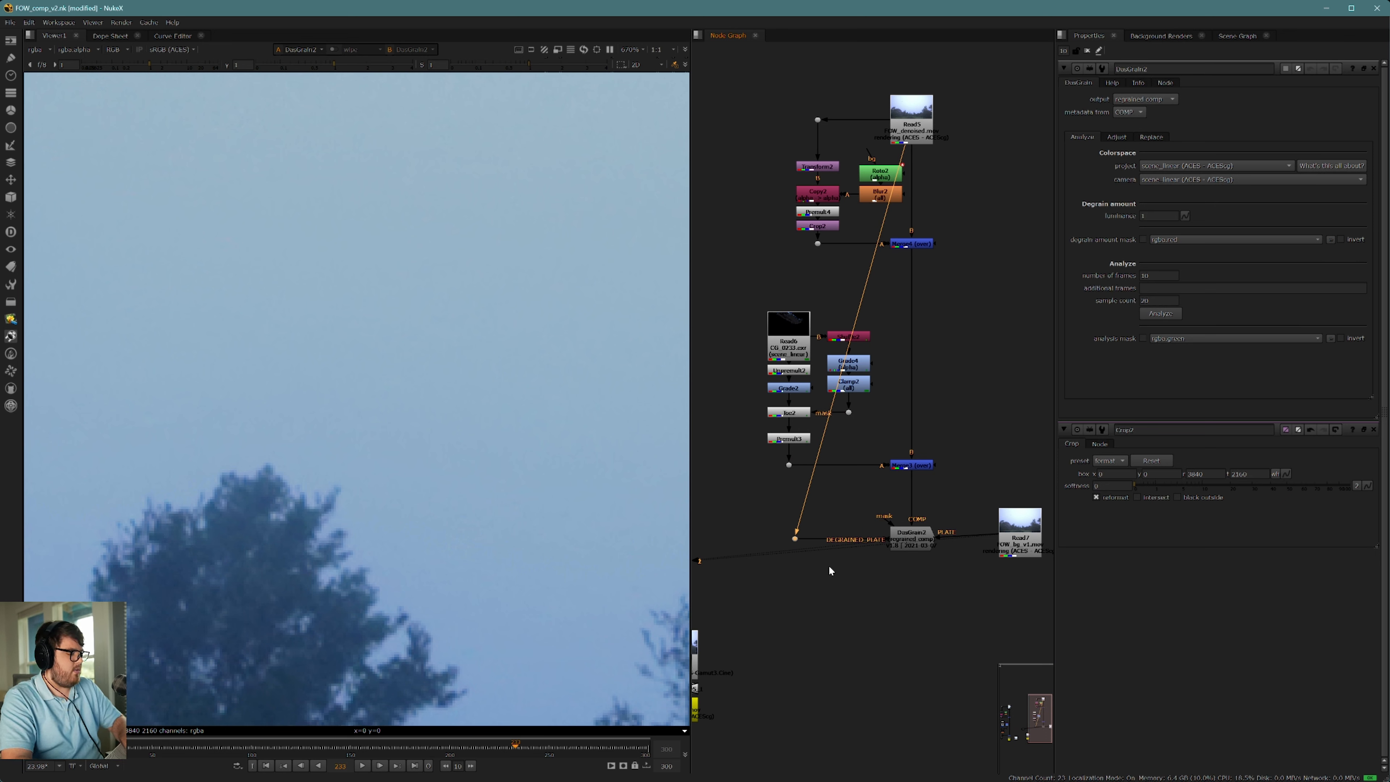
click(809, 598)
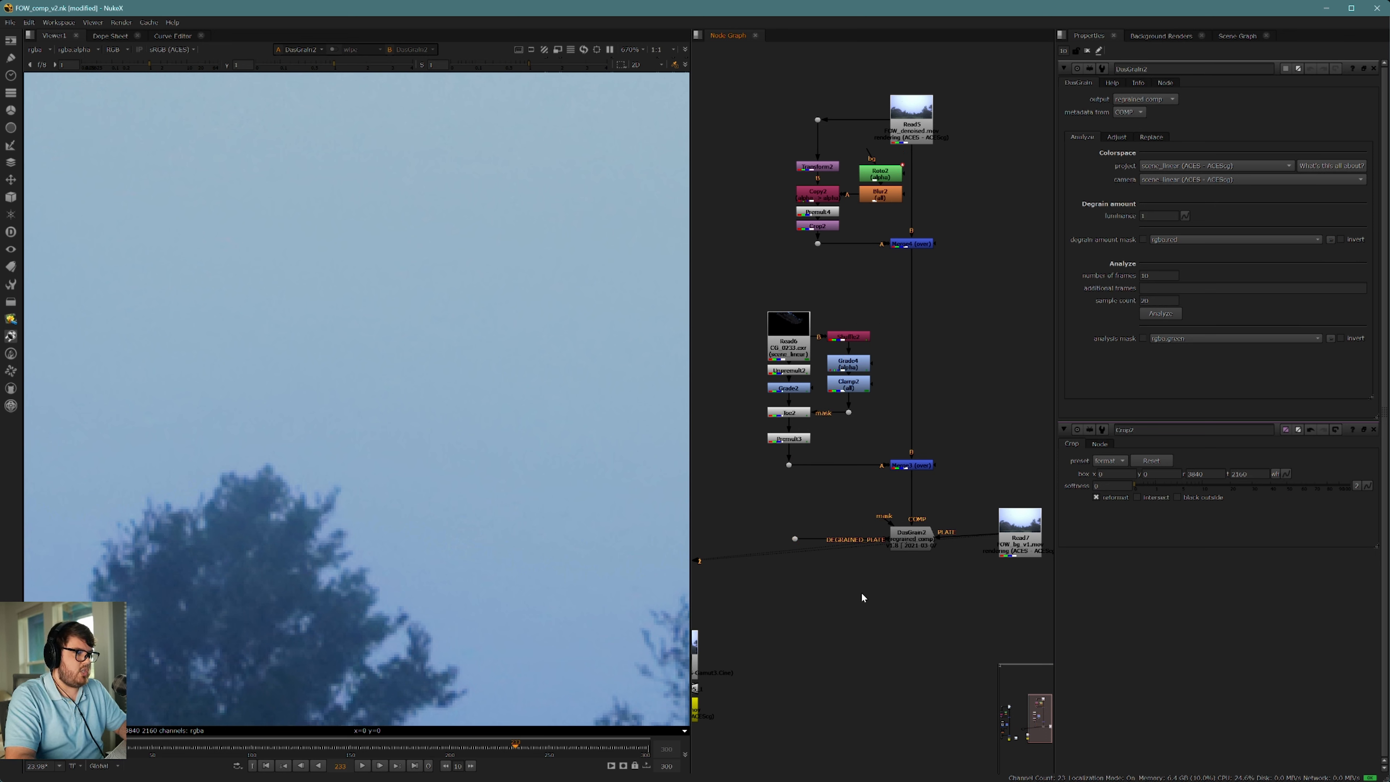
drag(1019, 537, 1031, 543)
middle_drag(922, 583, 892, 523)
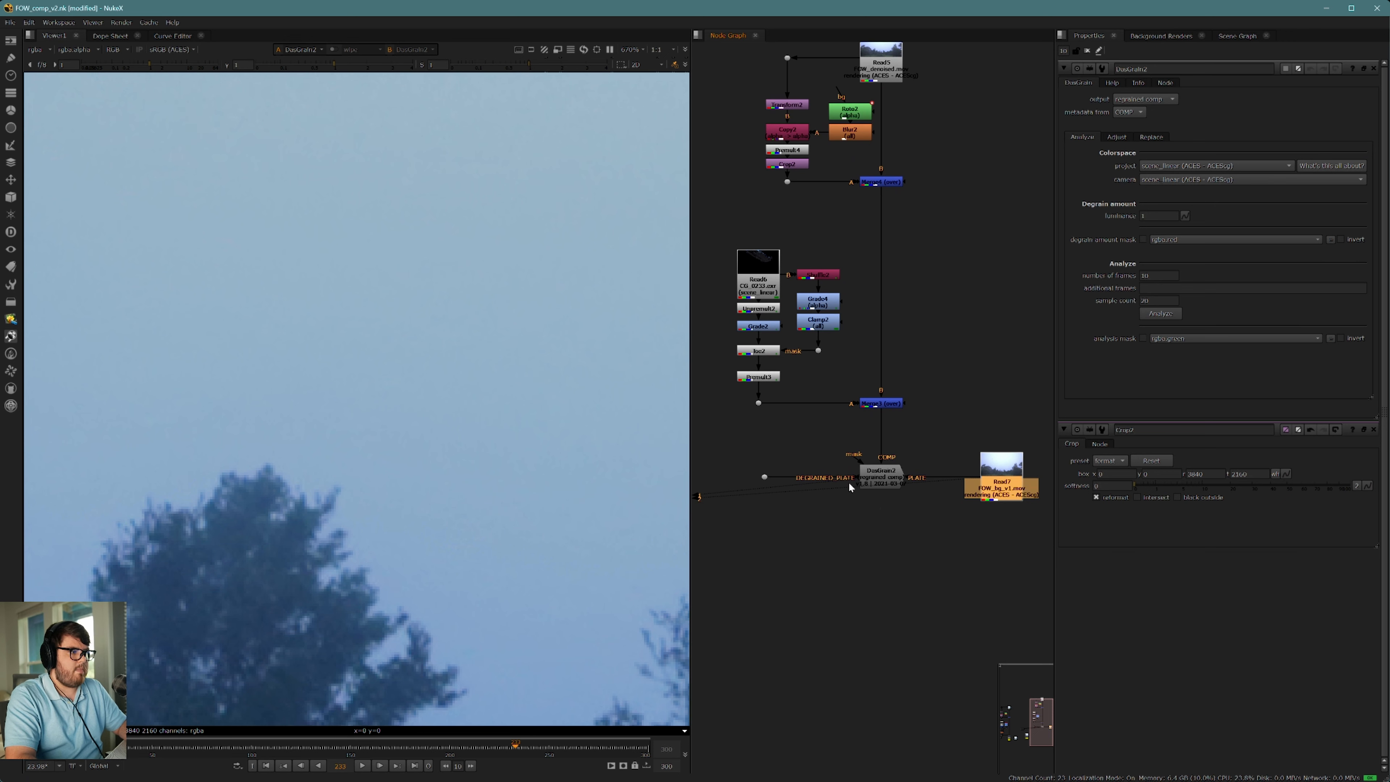
Step: Run the DasGrain analysis on the plate with the default frame and sample counts
click(882, 476)
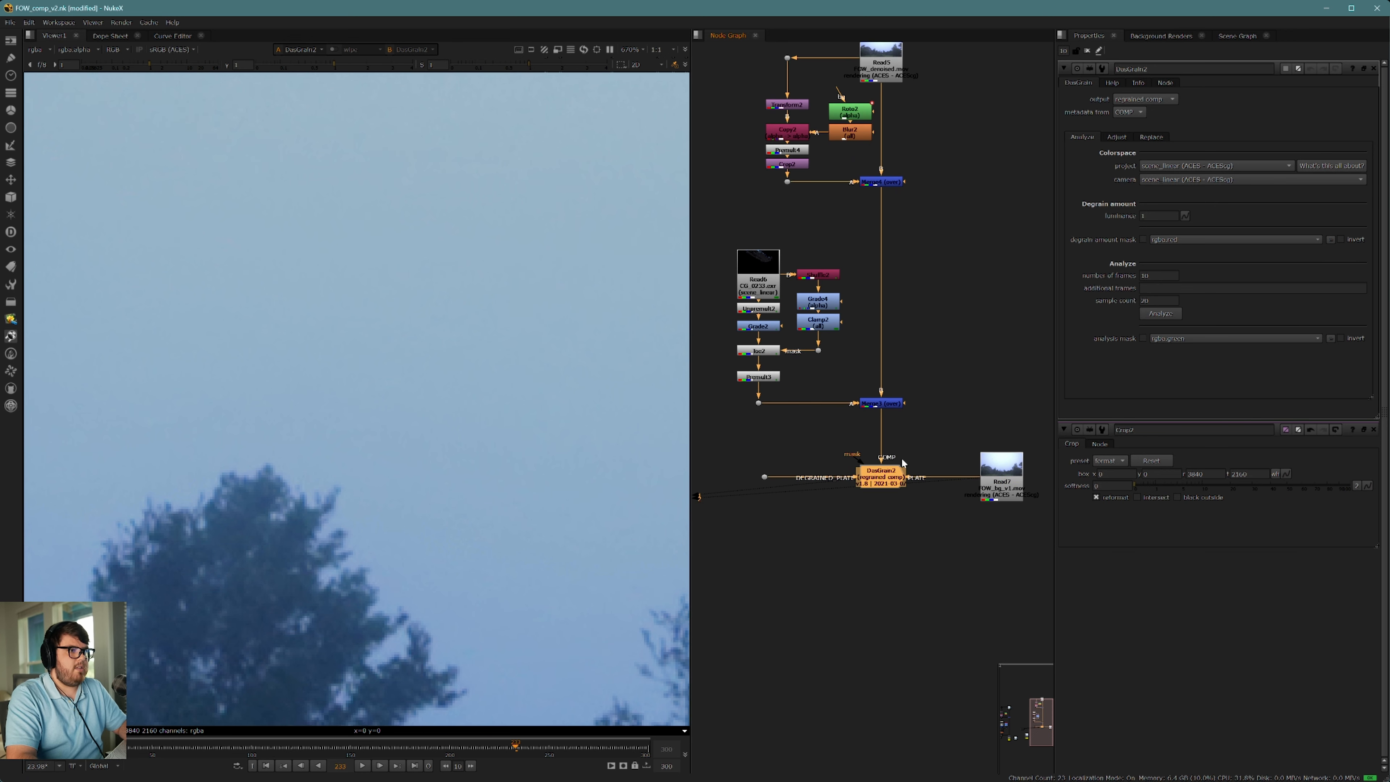
scroll(476, 408, down, 10)
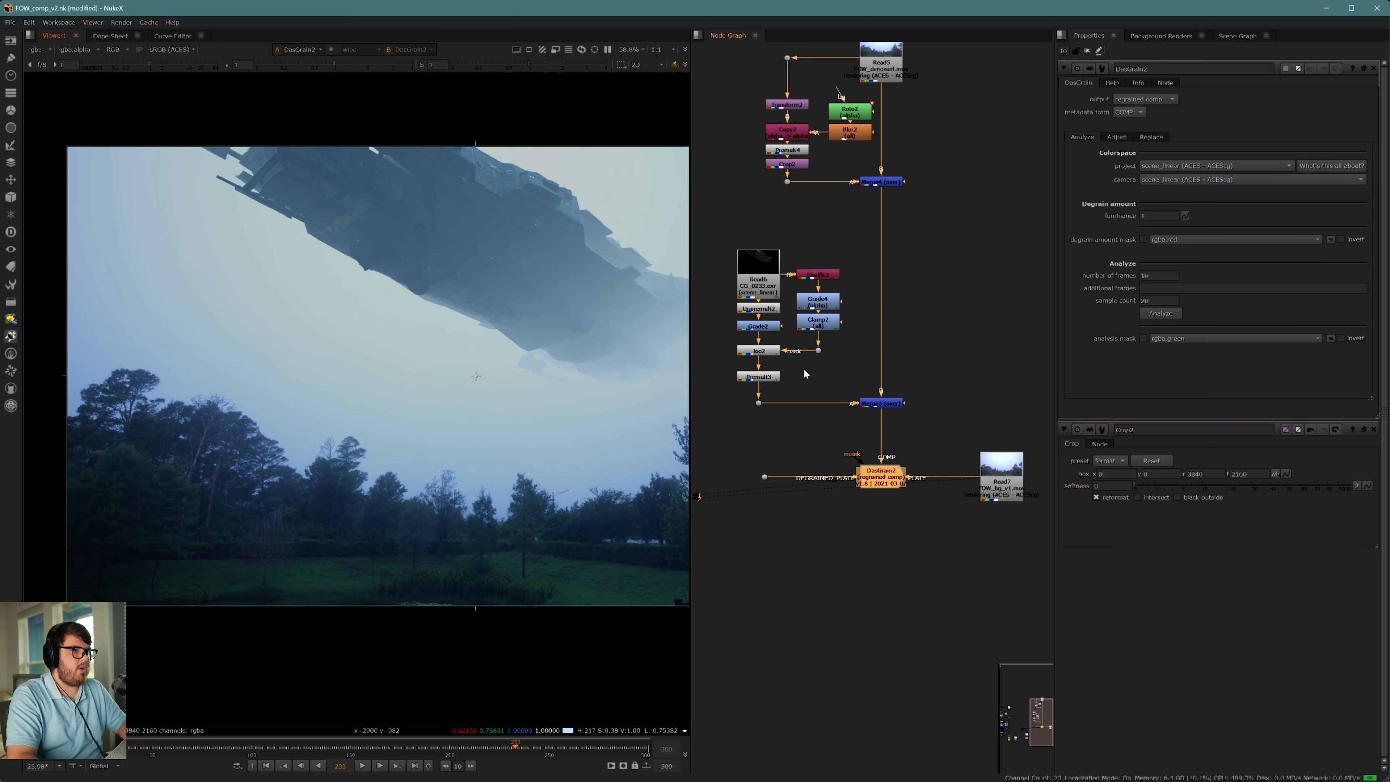
click(1156, 316)
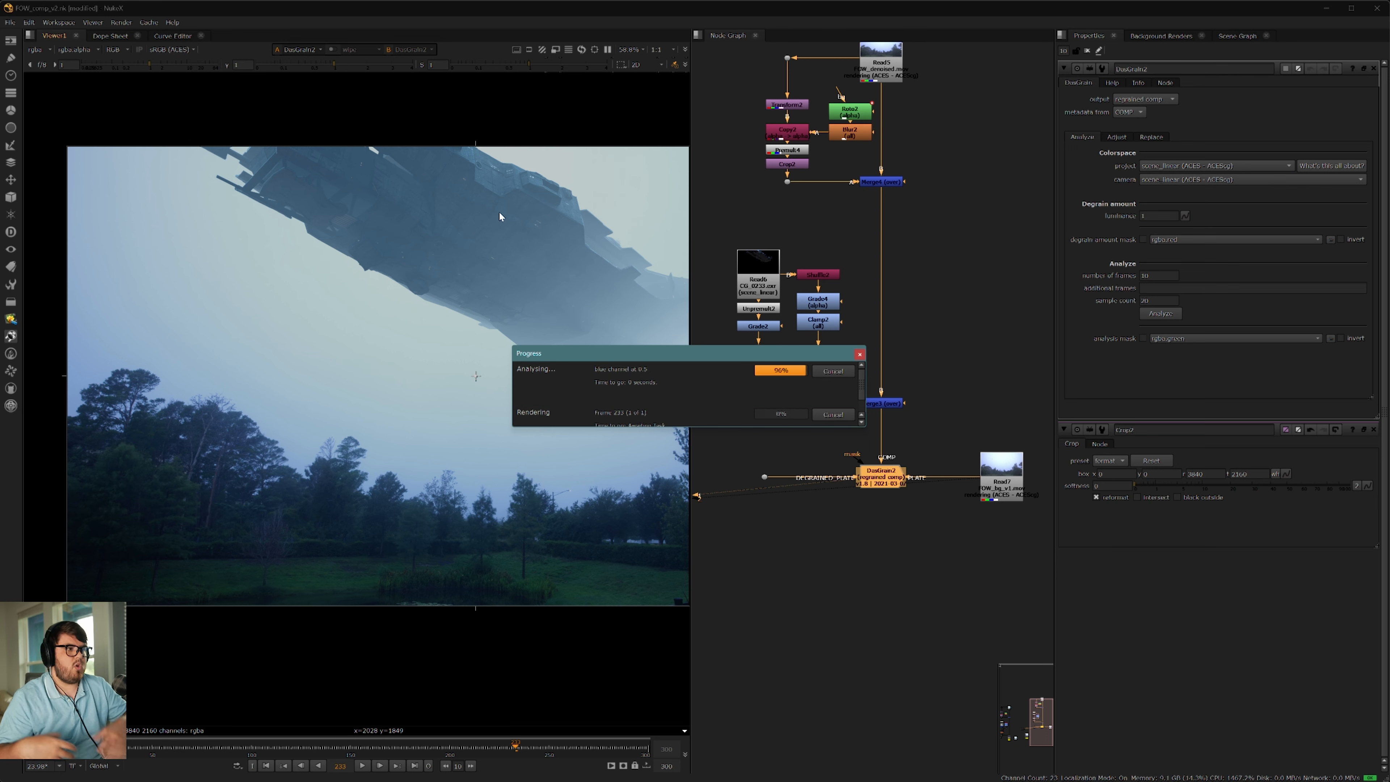
Step: Examine the regrained spaceship hull up close to check the added plate grain
middle_drag(507, 270, 399, 297)
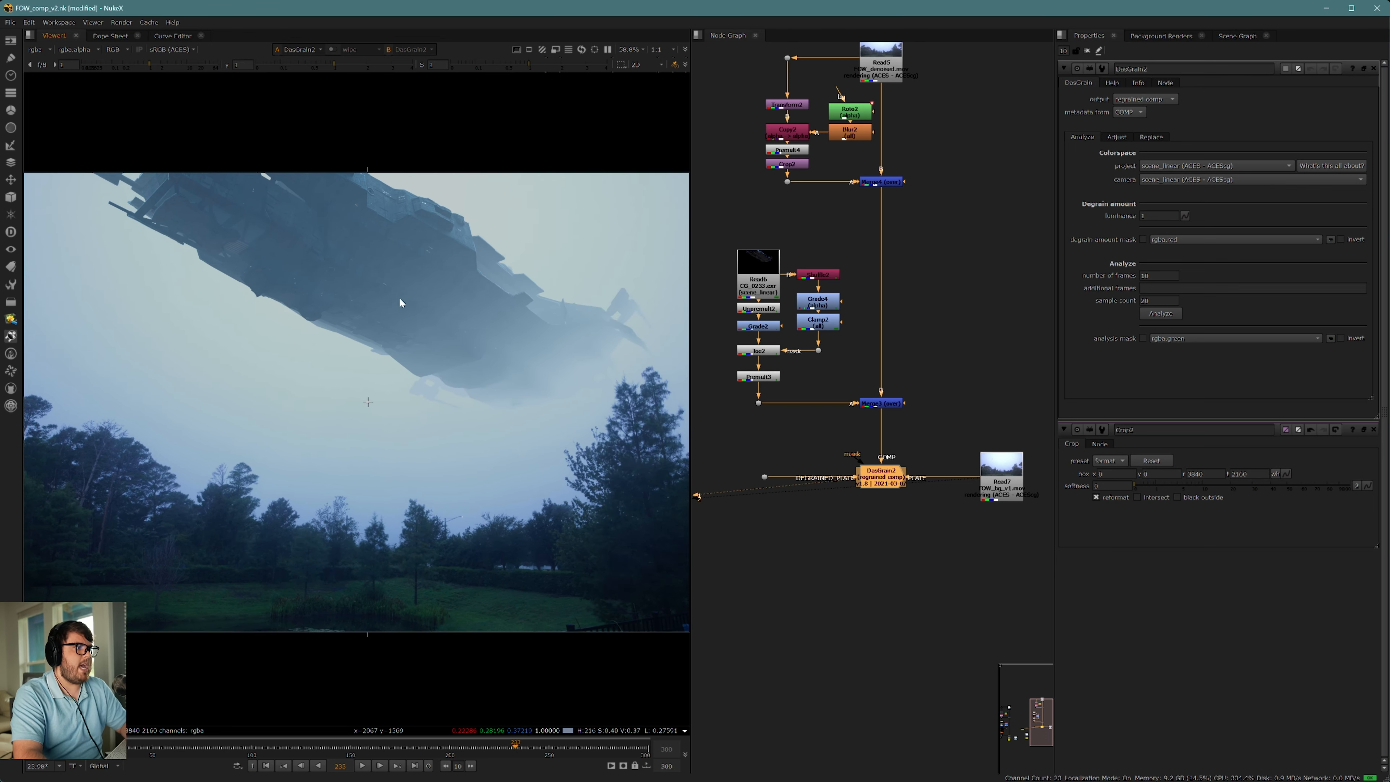
scroll(451, 315, up, 5)
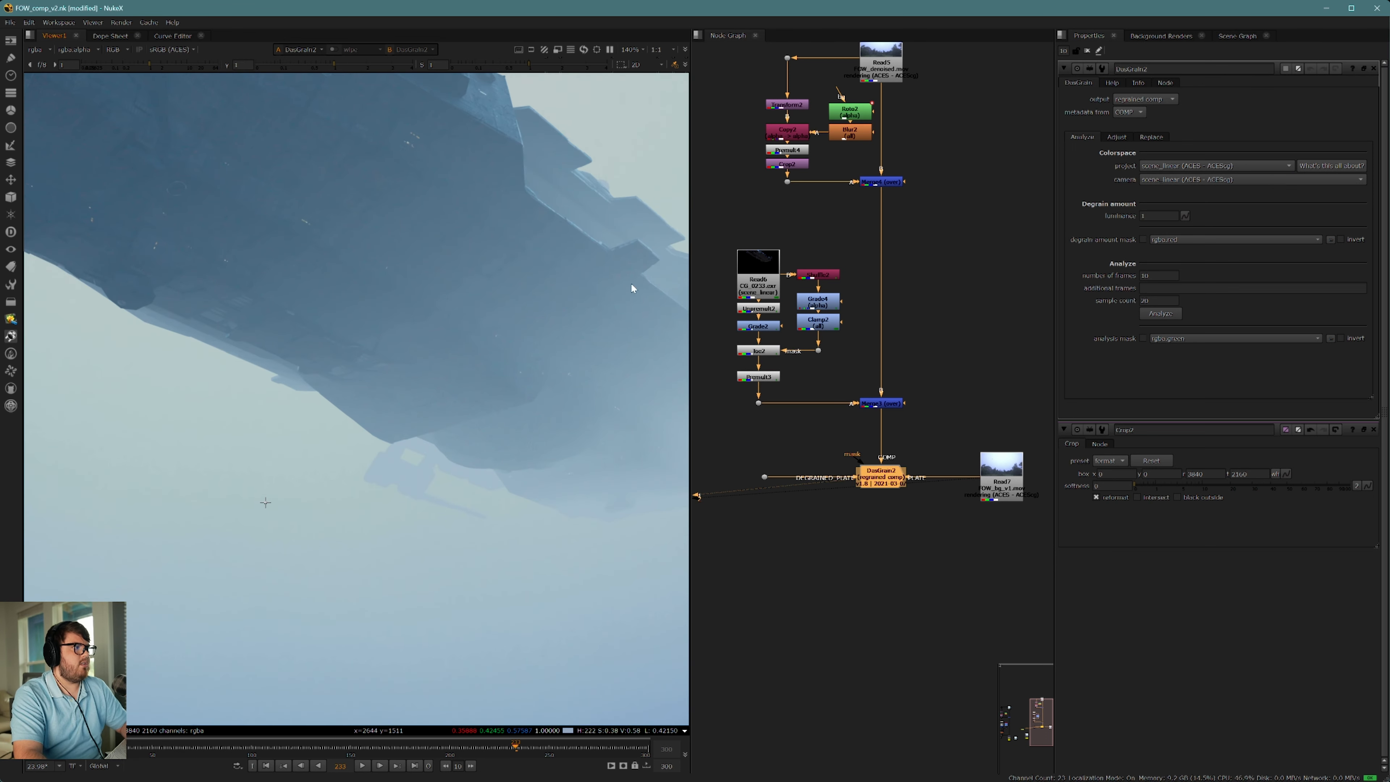
scroll(455, 306, up, 5)
middle_drag(487, 308, 505, 336)
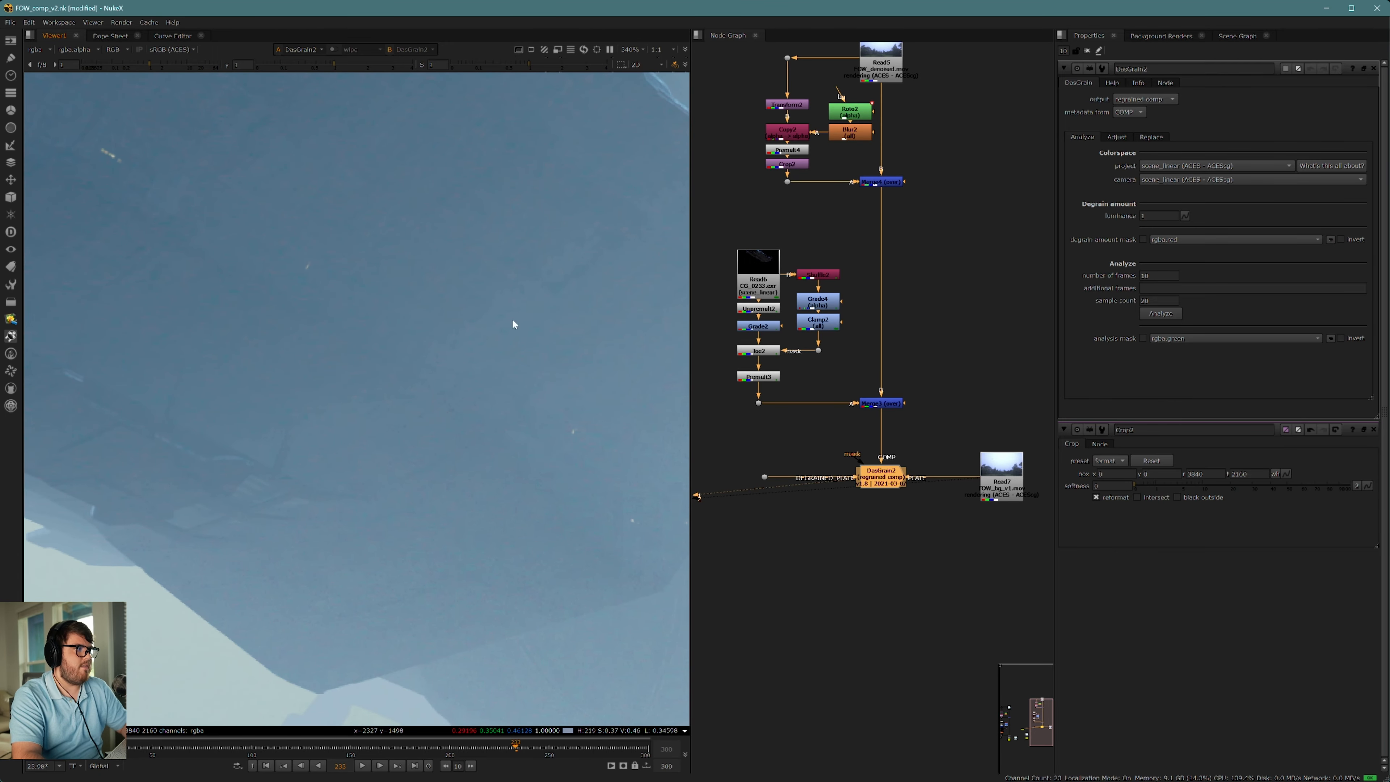
scroll(539, 322, up, 1)
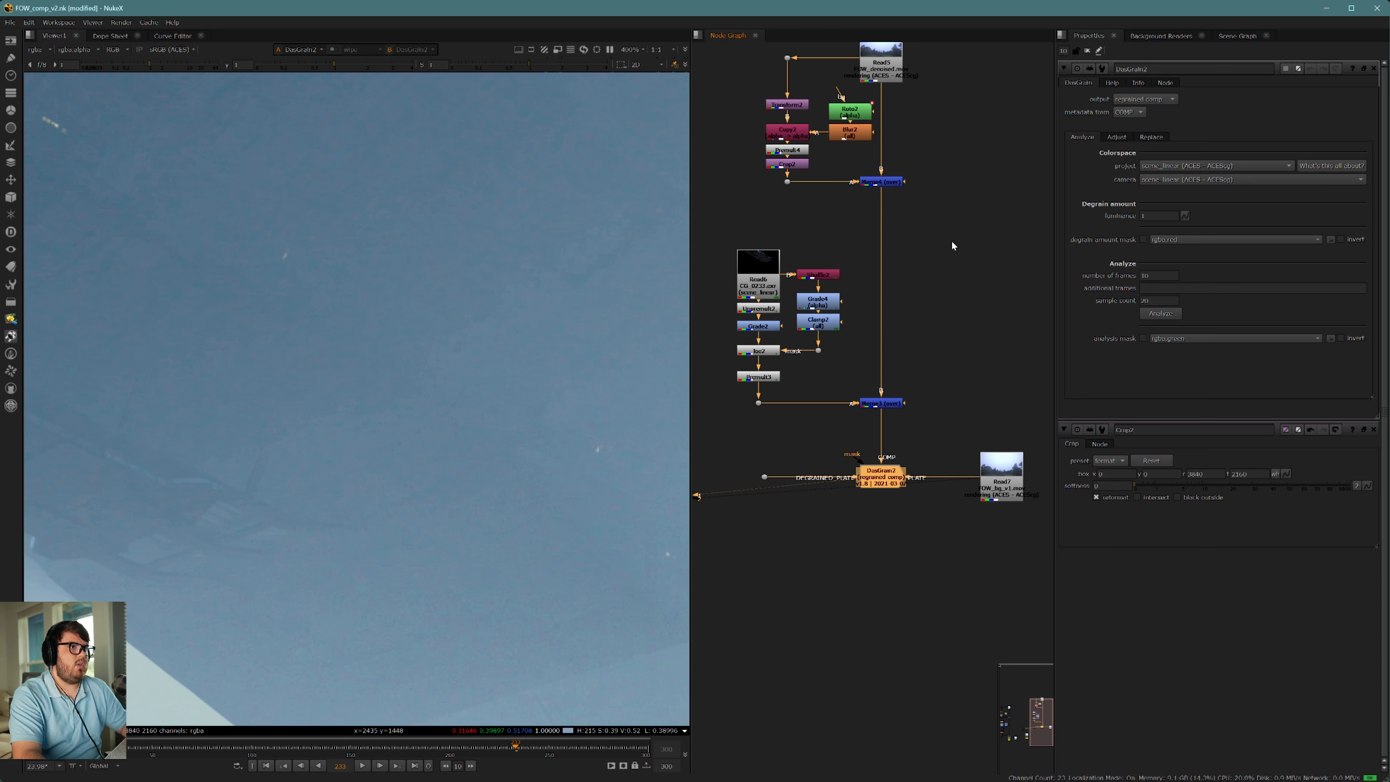
Step: Try activating DasGrain's Scatter grain replacement and check the hull's grain with it
click(1151, 138)
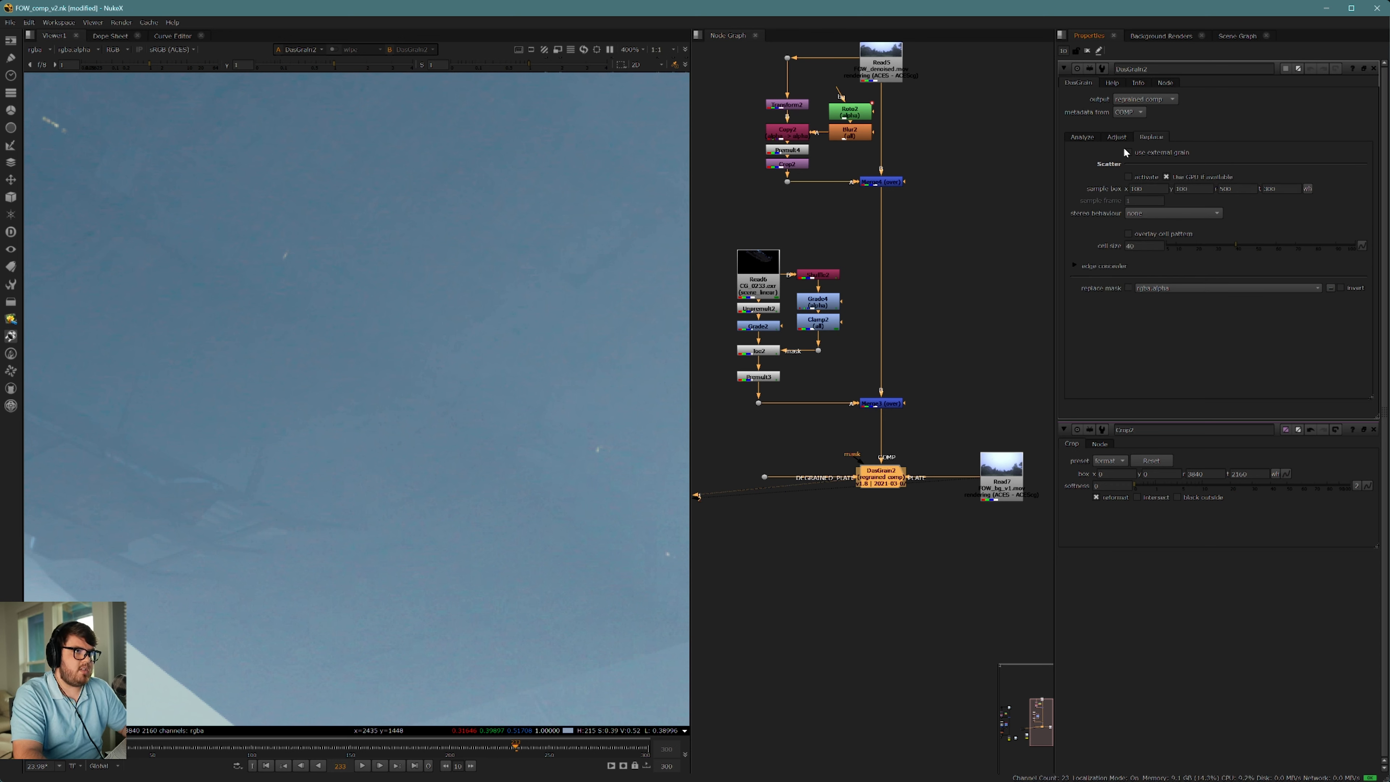
click(1128, 176)
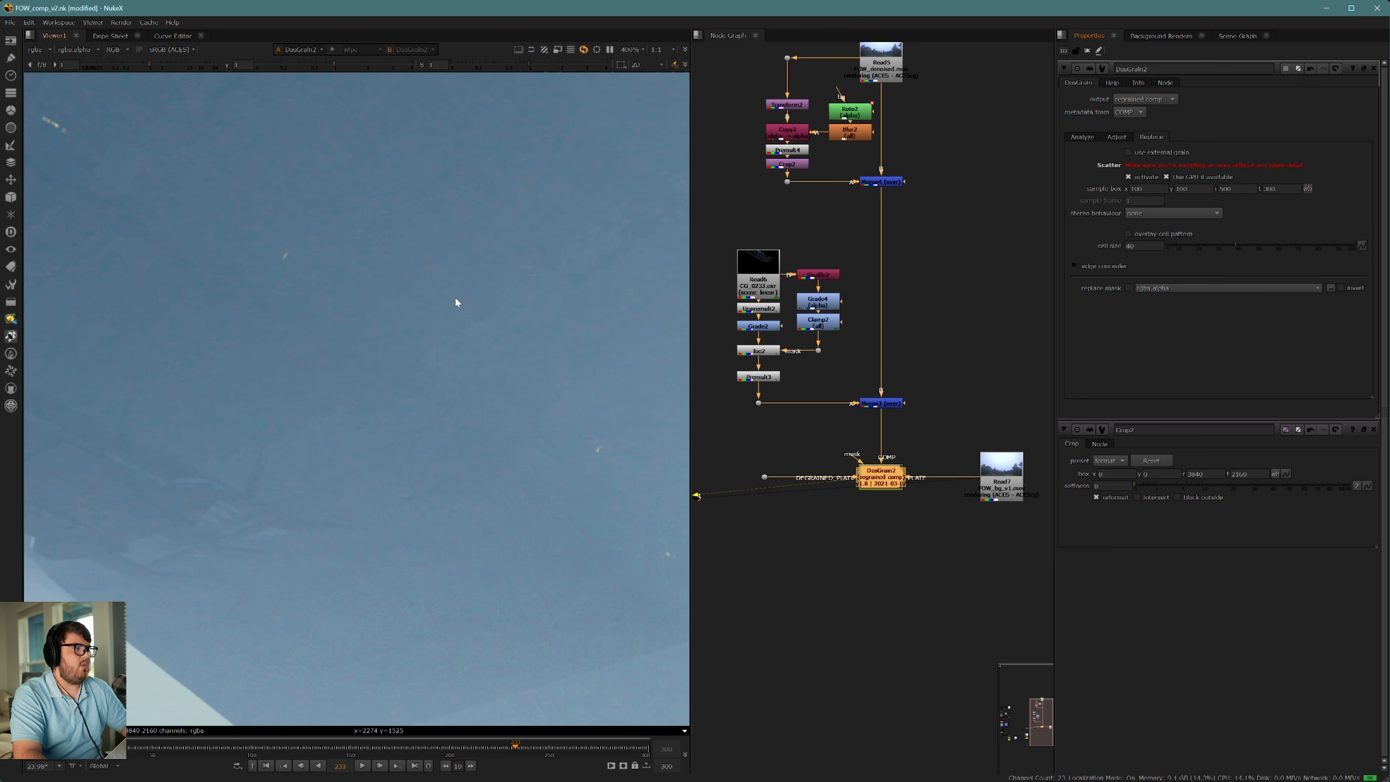
scroll(383, 362, down, 2)
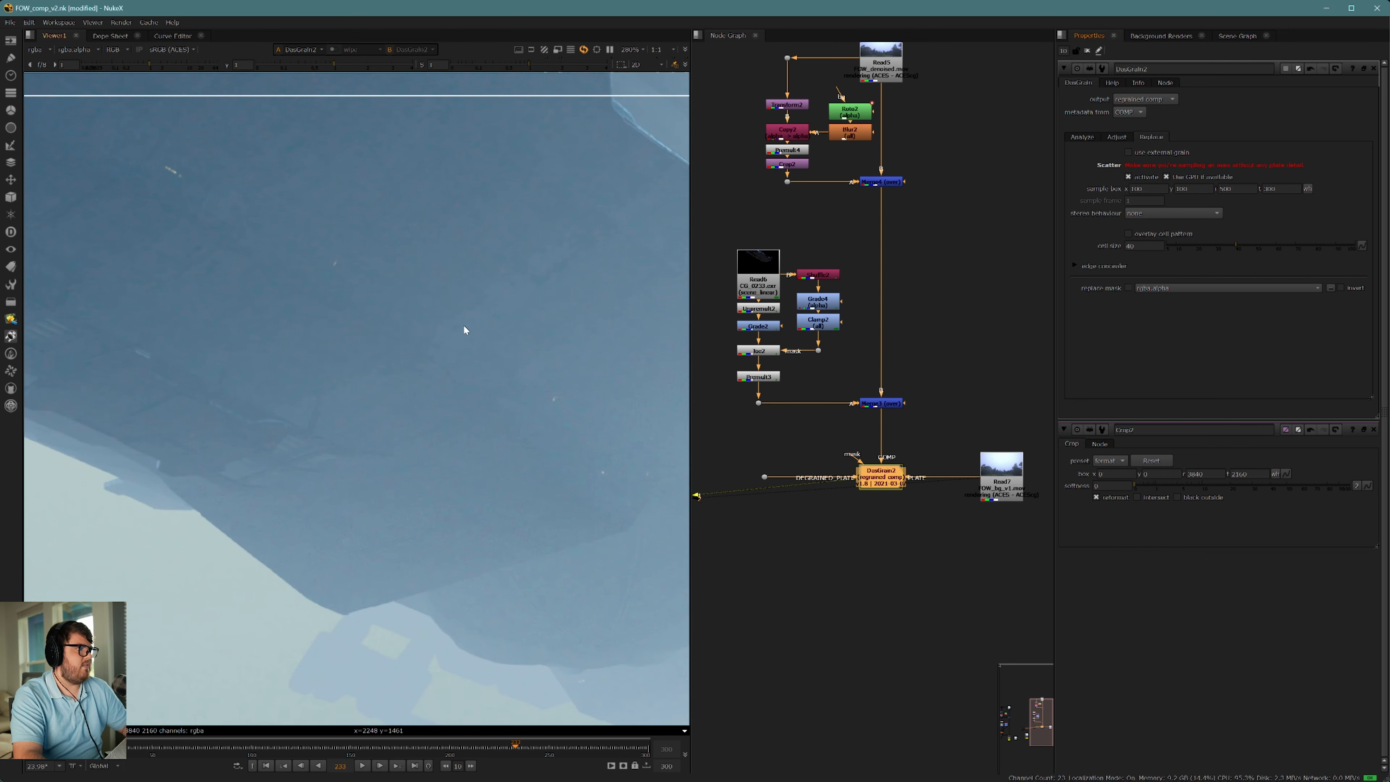
scroll(464, 330, down, 2)
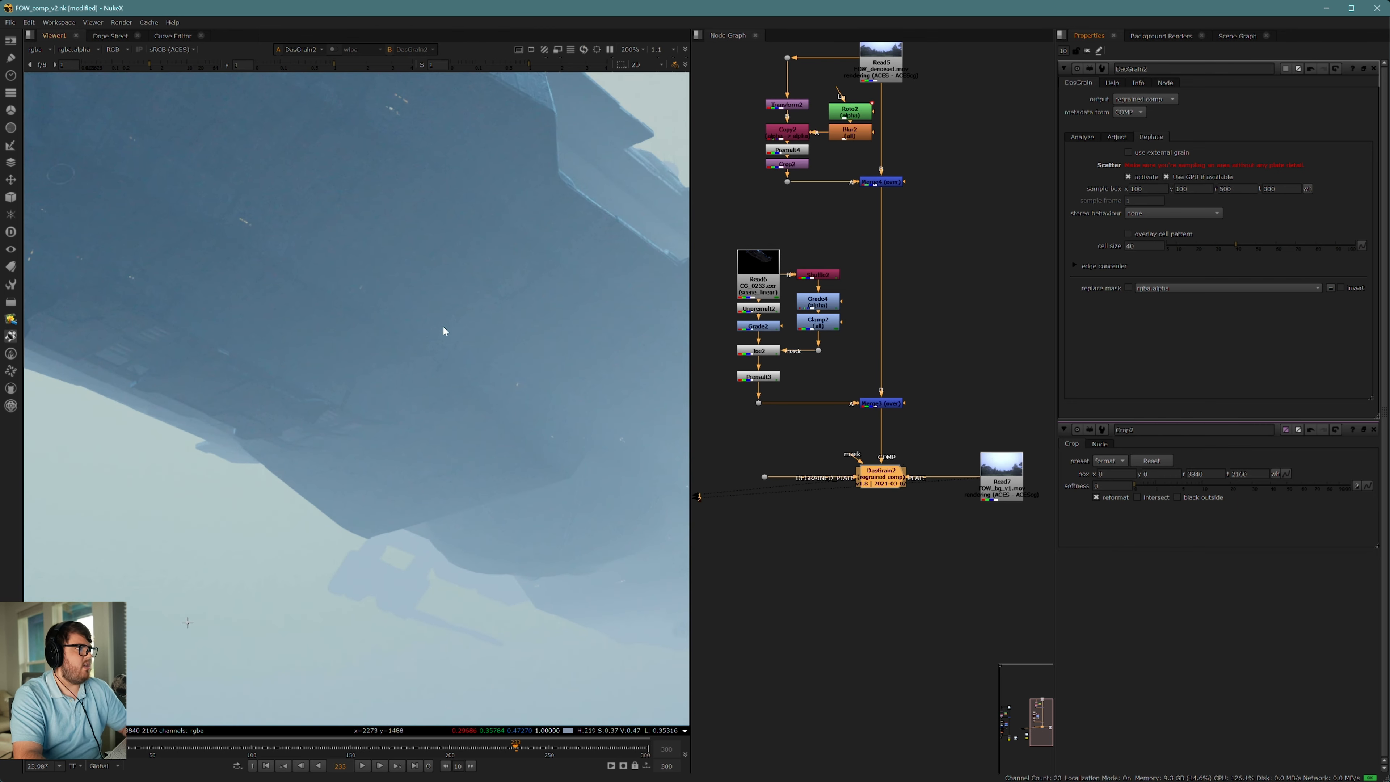
click(1128, 176)
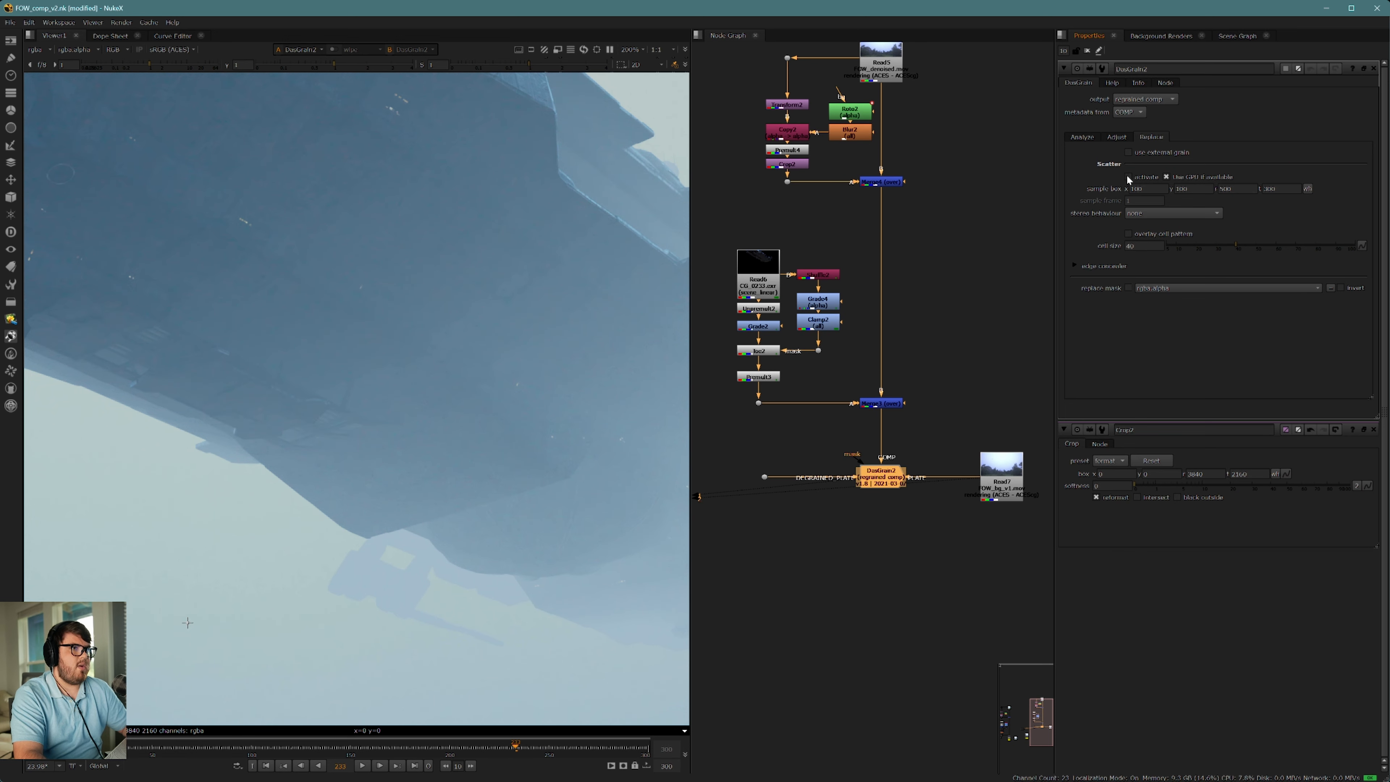
Step: Add a Write node directly below DasGrain to output the regrained comp
scroll(388, 296, down, 5)
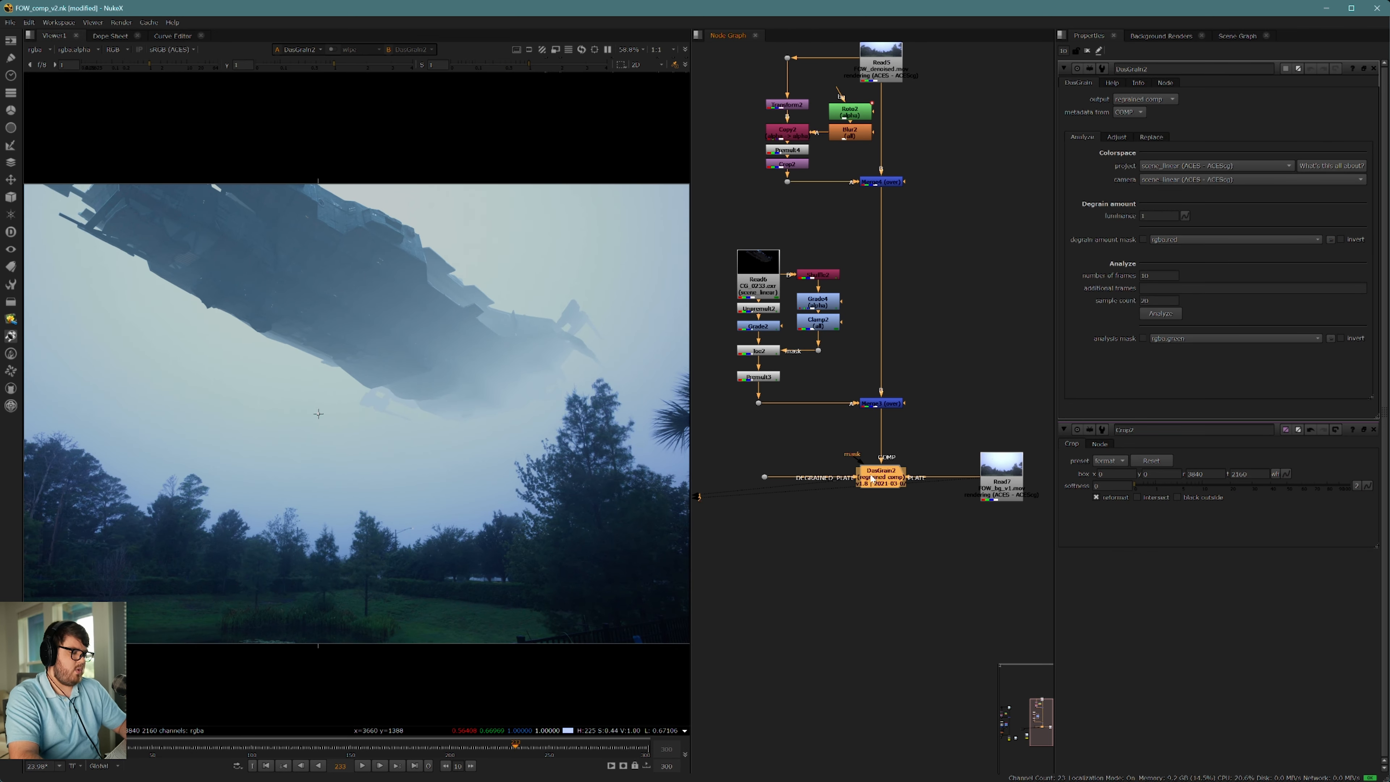
key(w)
drag(892, 504, 896, 526)
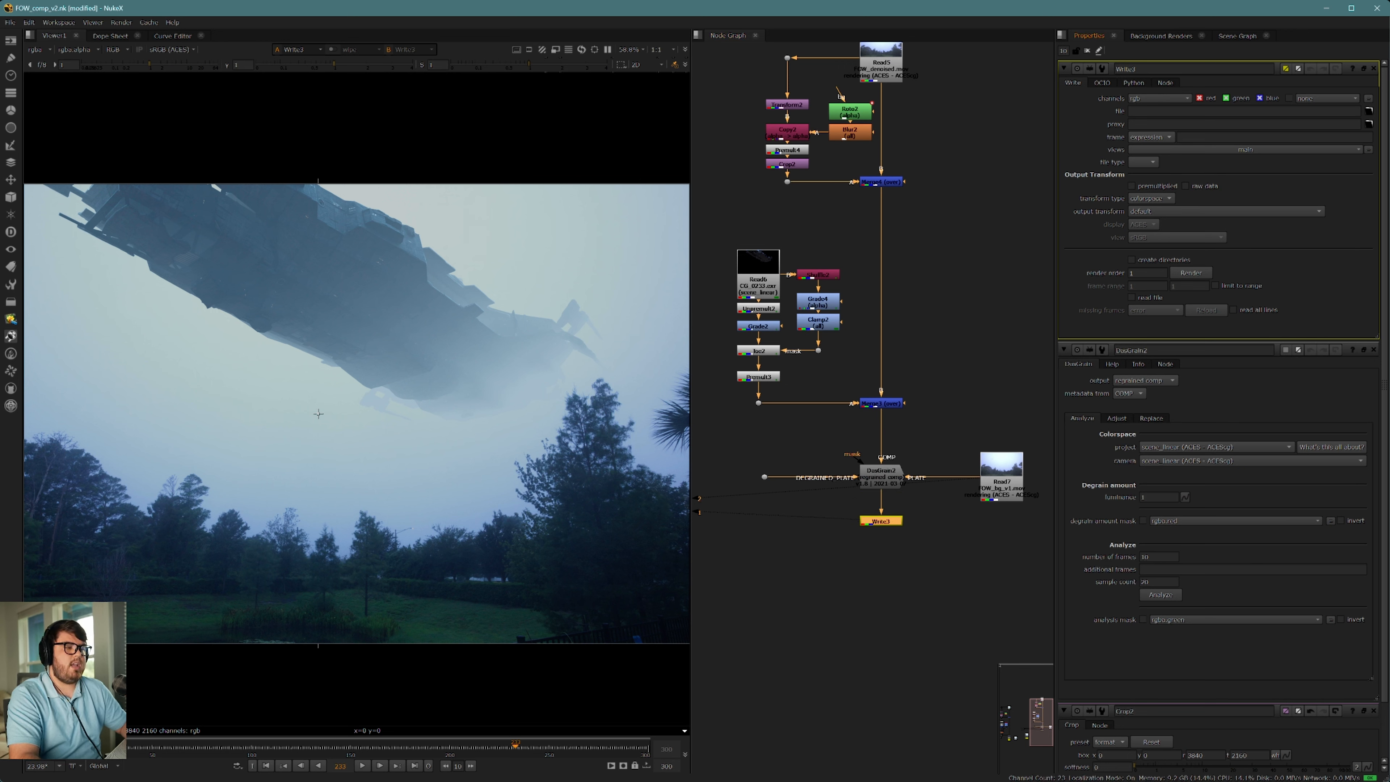
Step: Switch to File Explorer, go to the project's Renders folder, and play FOW_comp_v2.mov in VLC
click(469, 770)
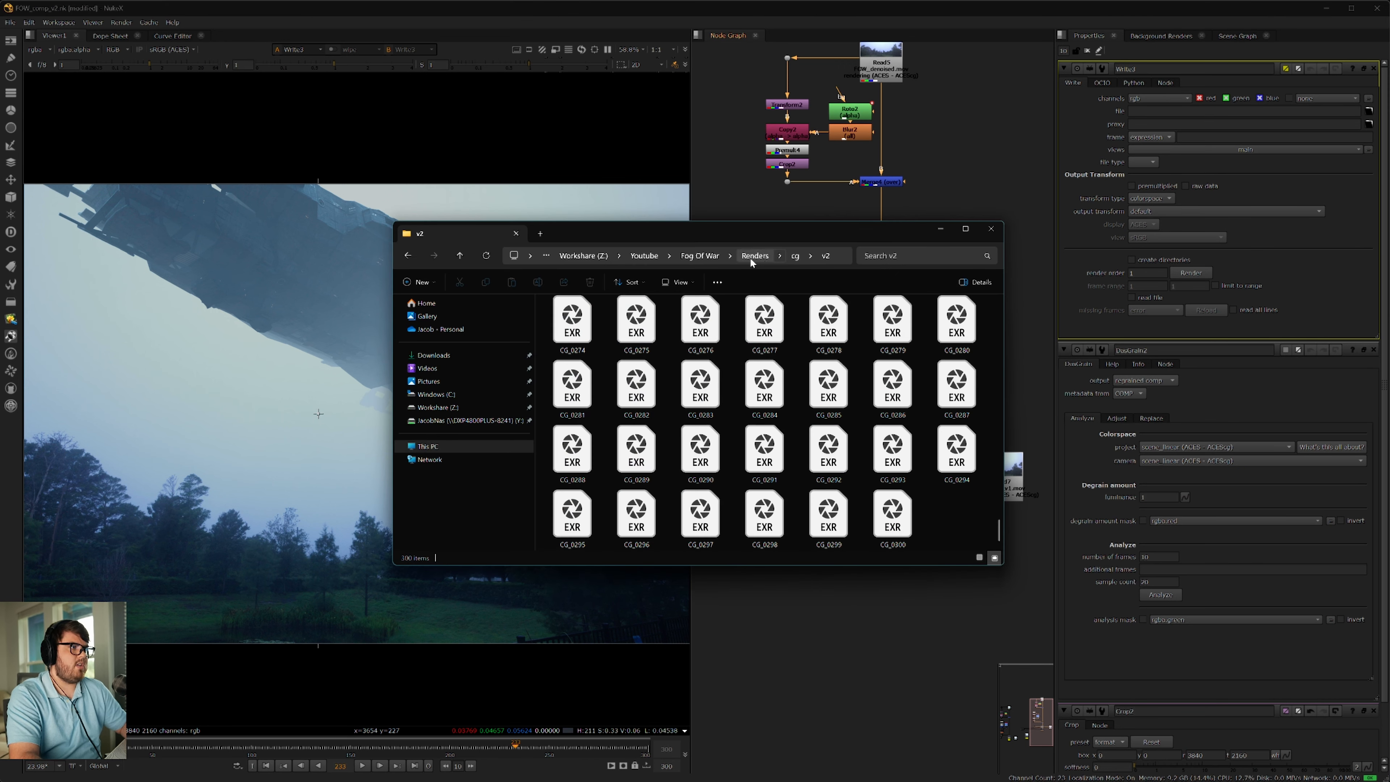
click(754, 256)
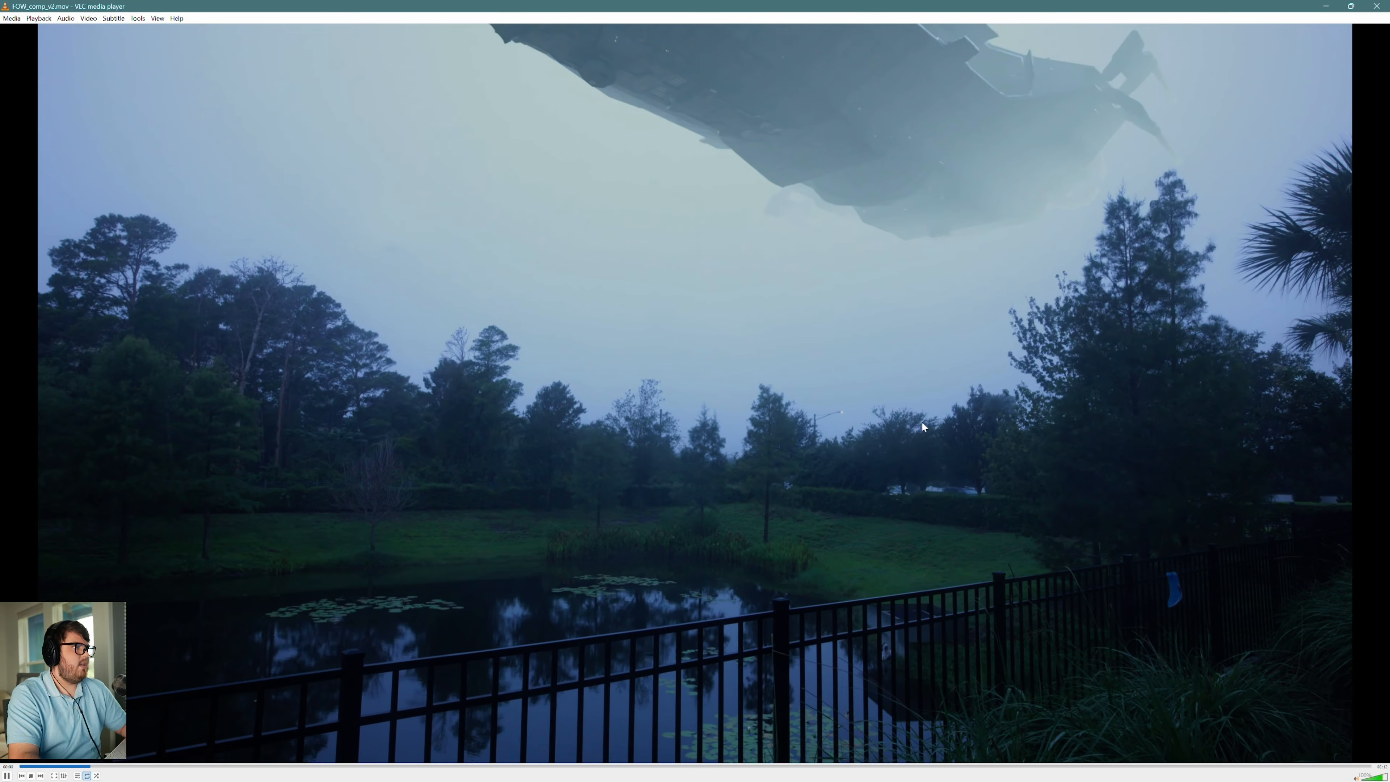